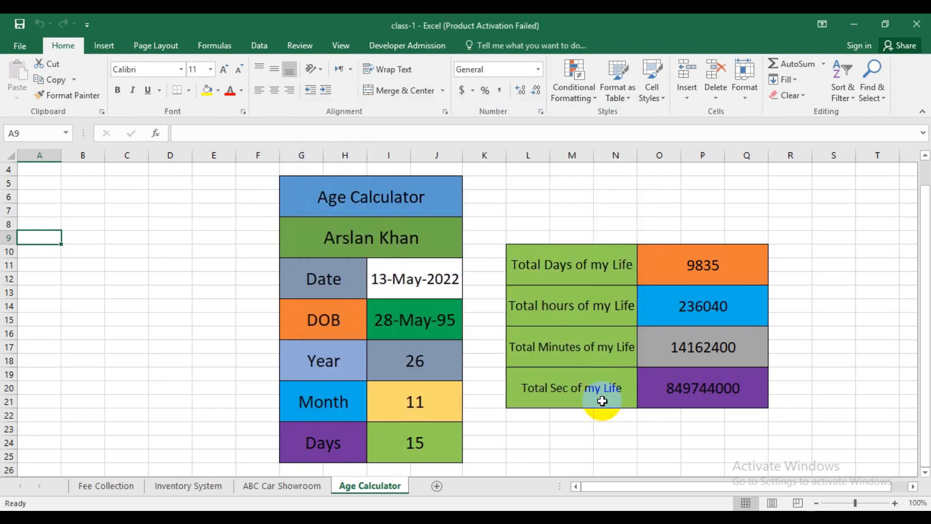
click(551, 427)
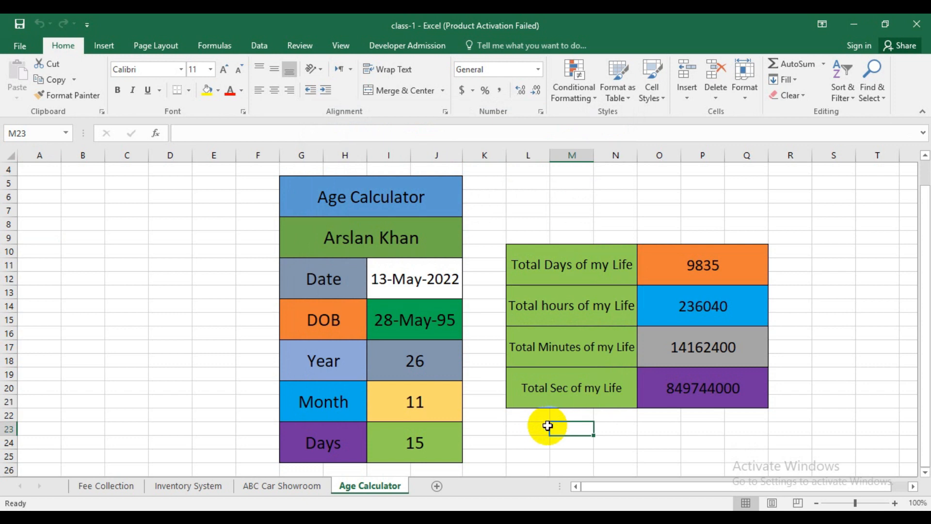
click(516, 426)
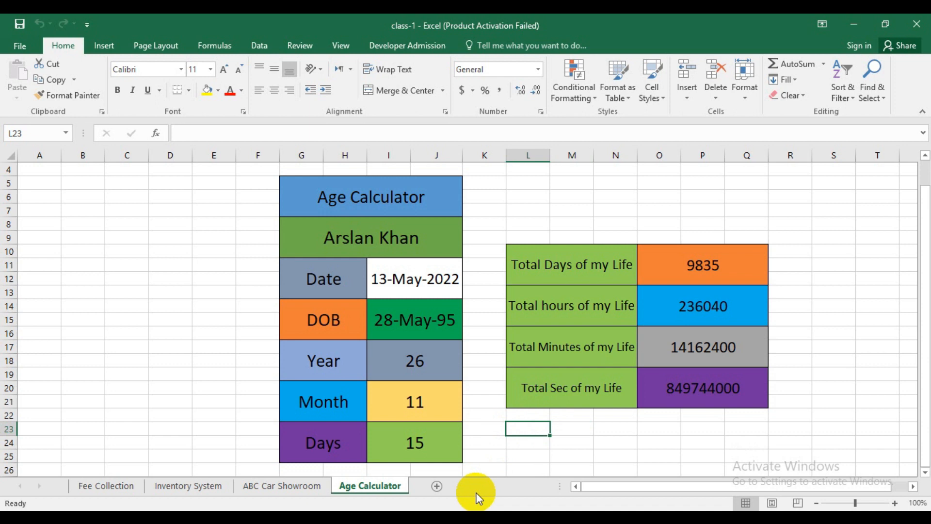
- Add a new worksheet after Age Calculator and enter the header "Sno" in cell F6
click(437, 486)
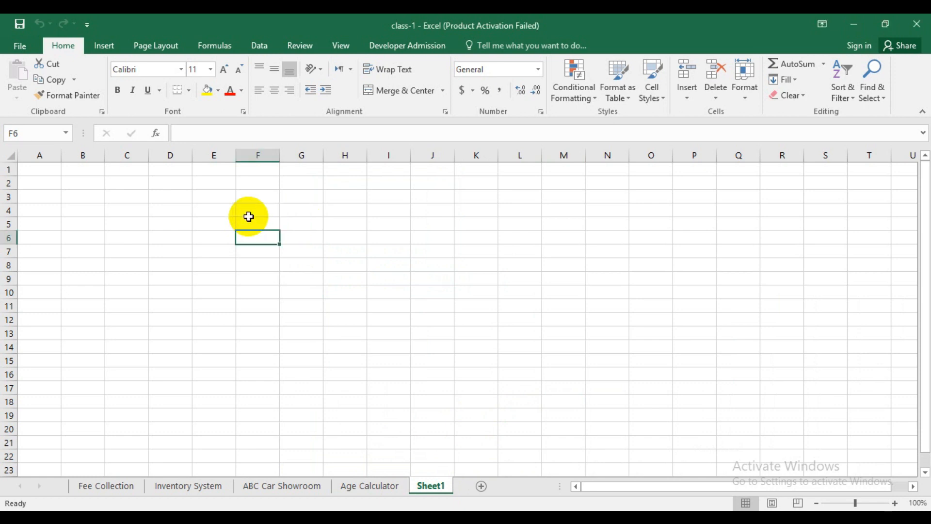
click(293, 239)
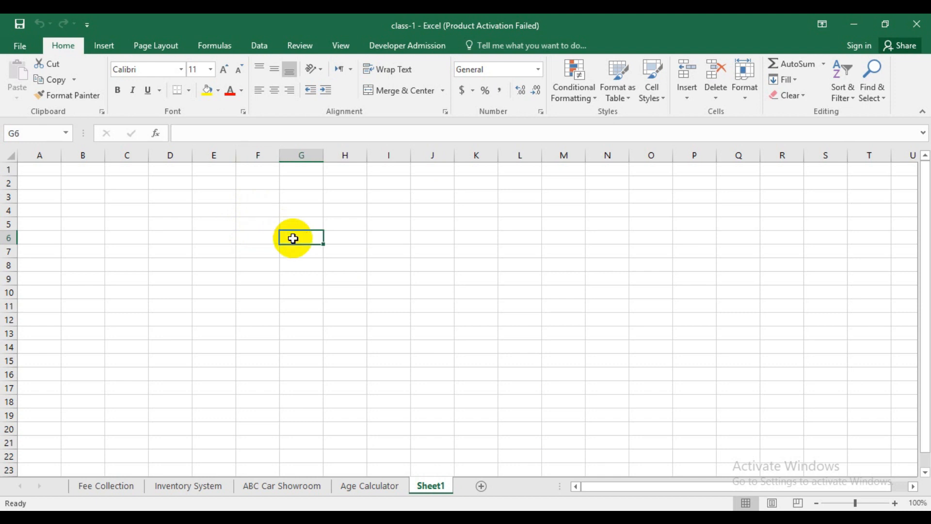
click(249, 236)
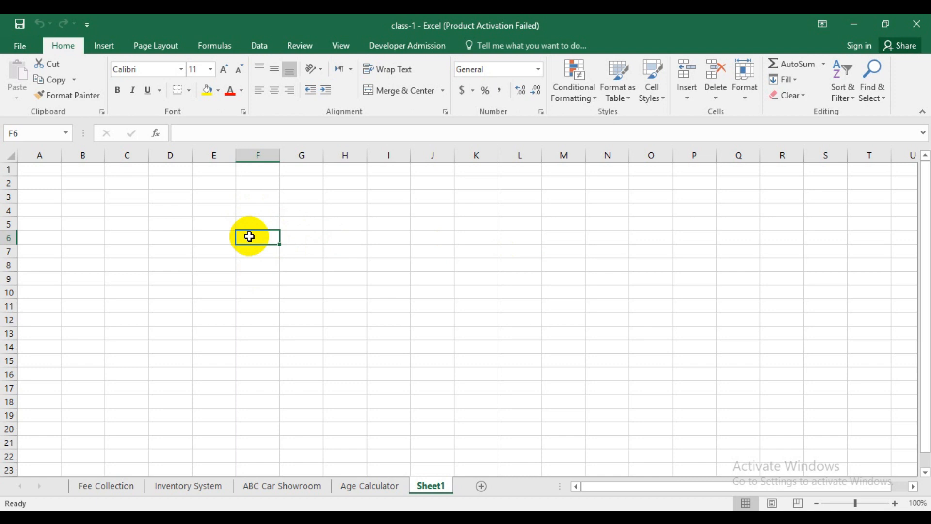
text(S)
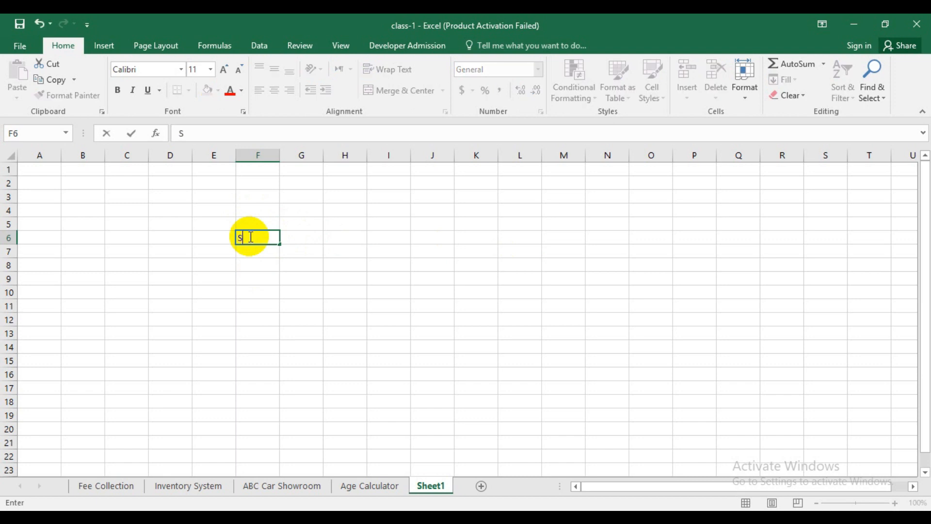
text(no)
click(519, 356)
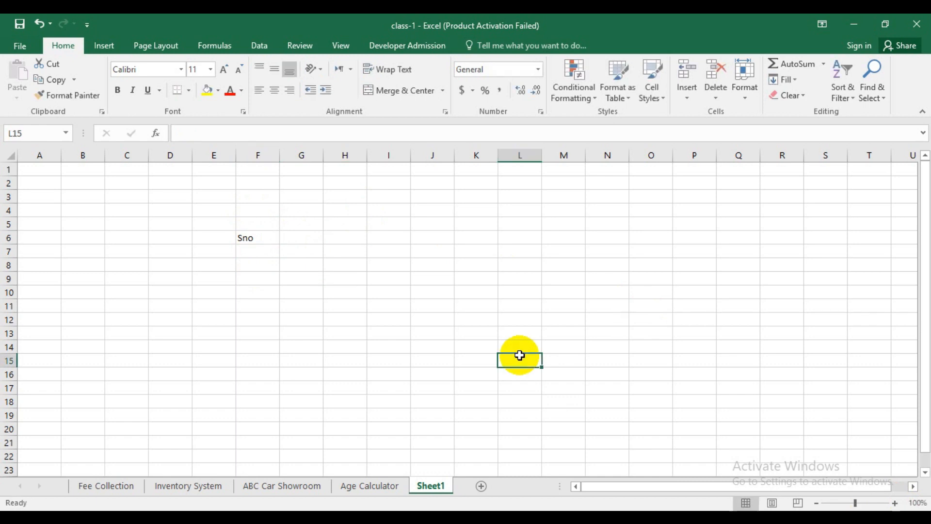
- Enter the headers "Name" in cell G6 and "Designation" in cell H6
click(256, 237)
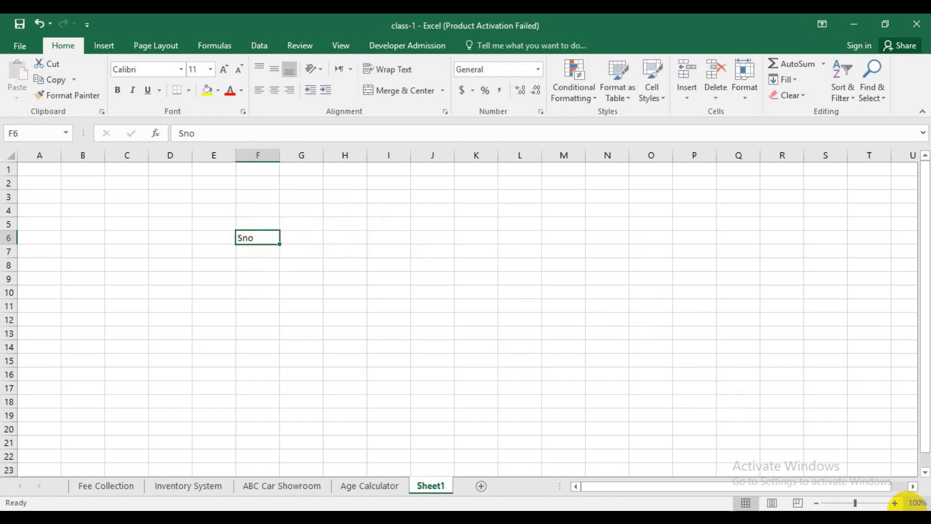
click(895, 502)
click(894, 503)
click(895, 502)
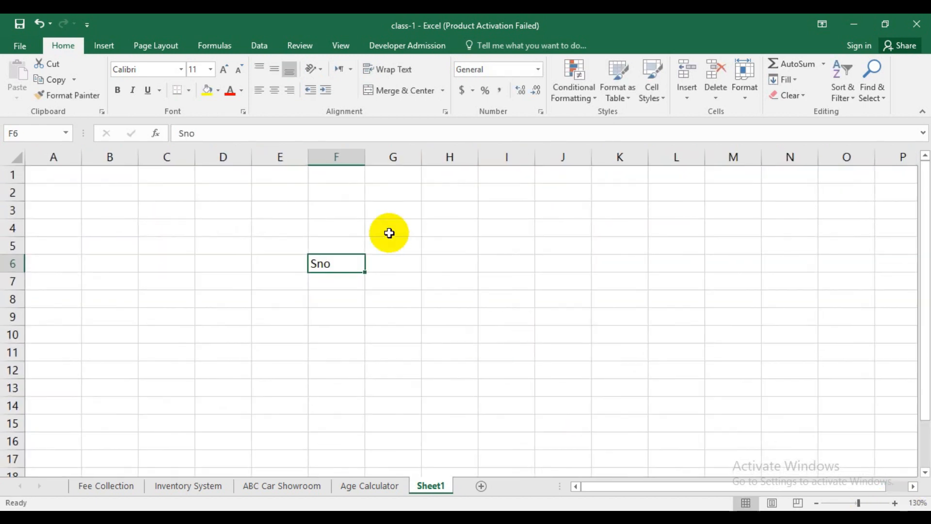
click(383, 263)
text(Name)
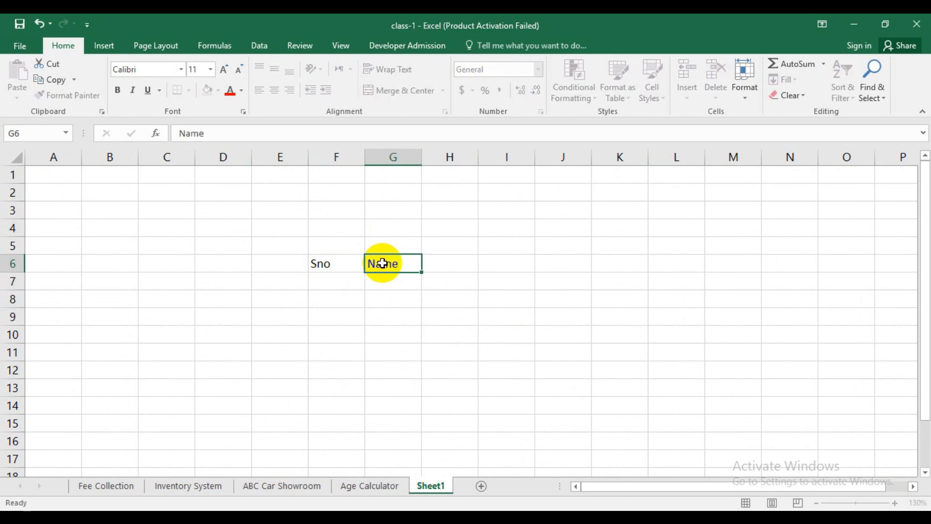
key(Tab)
text(Designation)
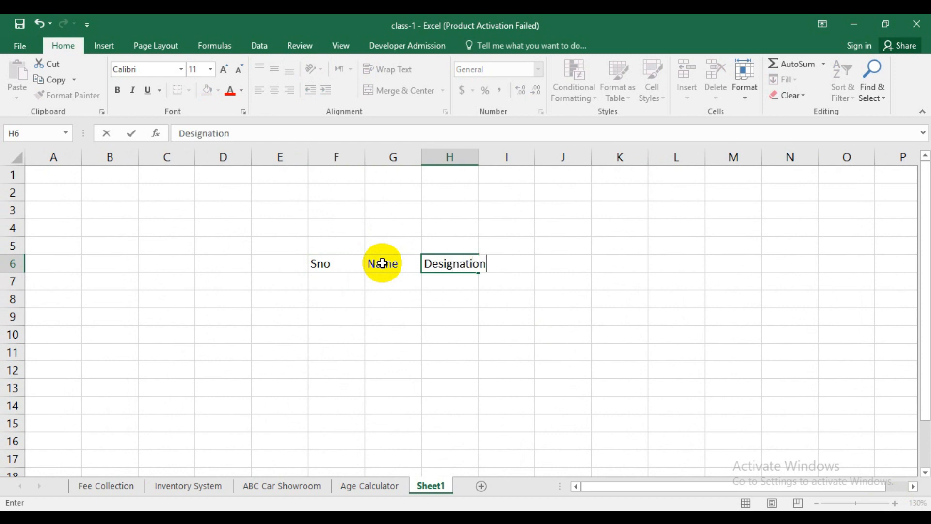
key(Tab)
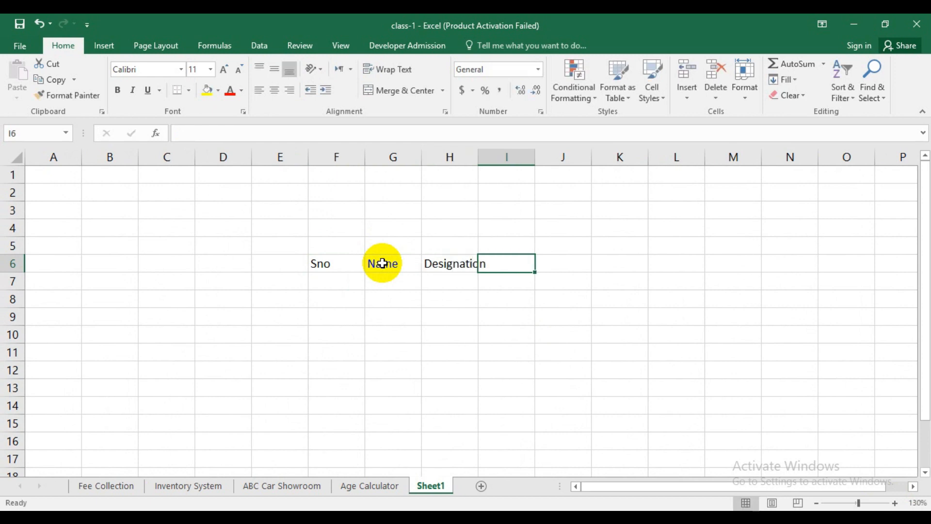
- Enter the header "Account No" in cell I6
text(Acount)
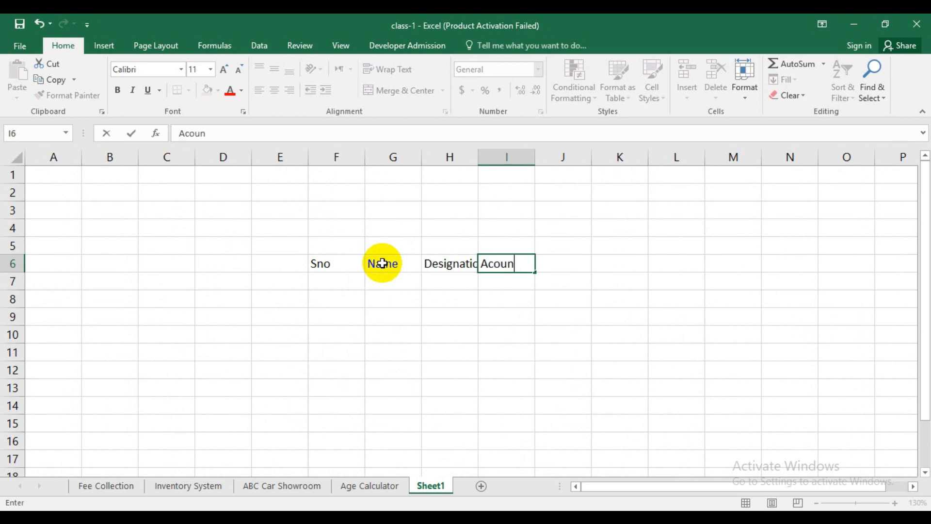
key(Left)
key(Left)
key(Left)
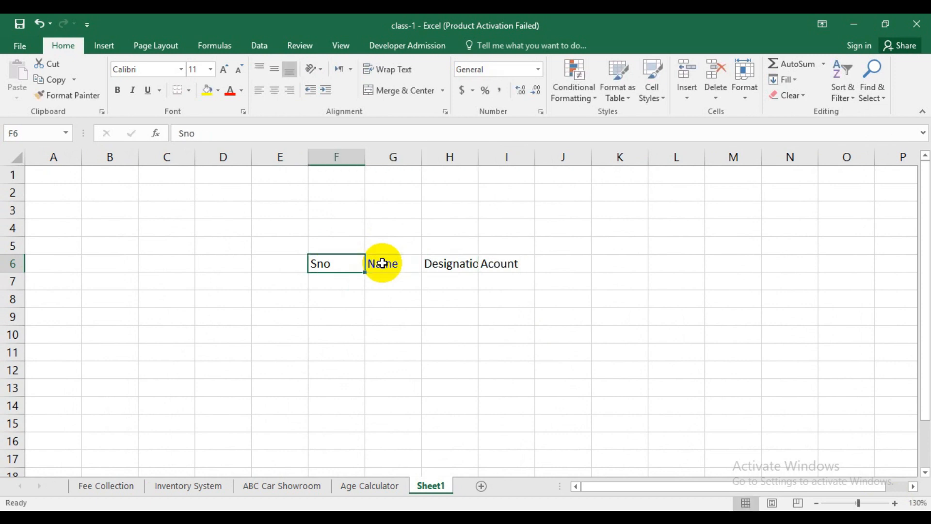
double_click(497, 266)
text(c)
key(Right)
key(Right)
key(Right)
key(Right)
text(No)
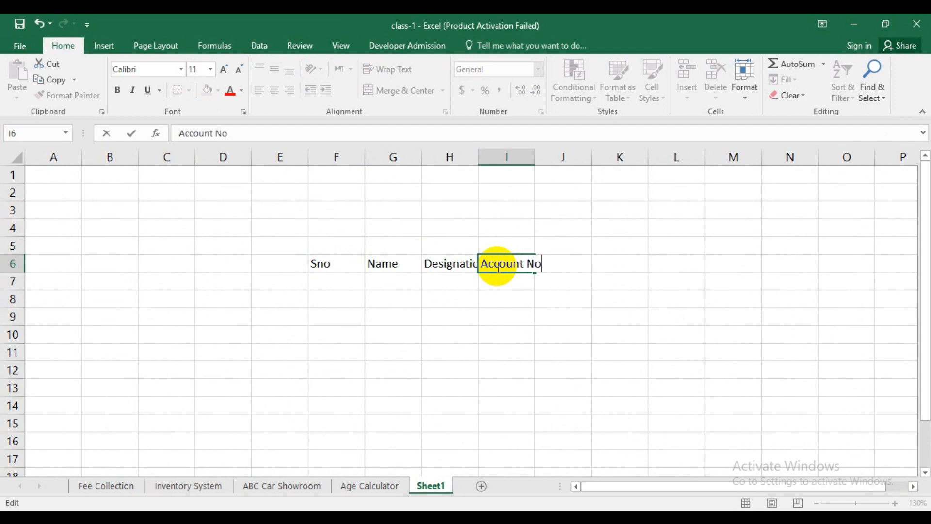
key(Tab)
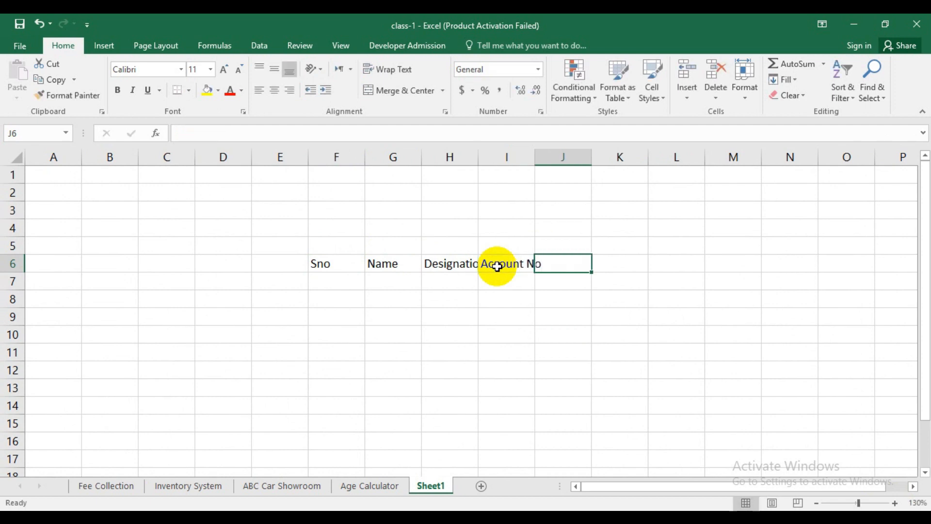
- Enter the header "Previous Salary" in cell J6 and auto-fit the widths of columns I and J
text(Pr)
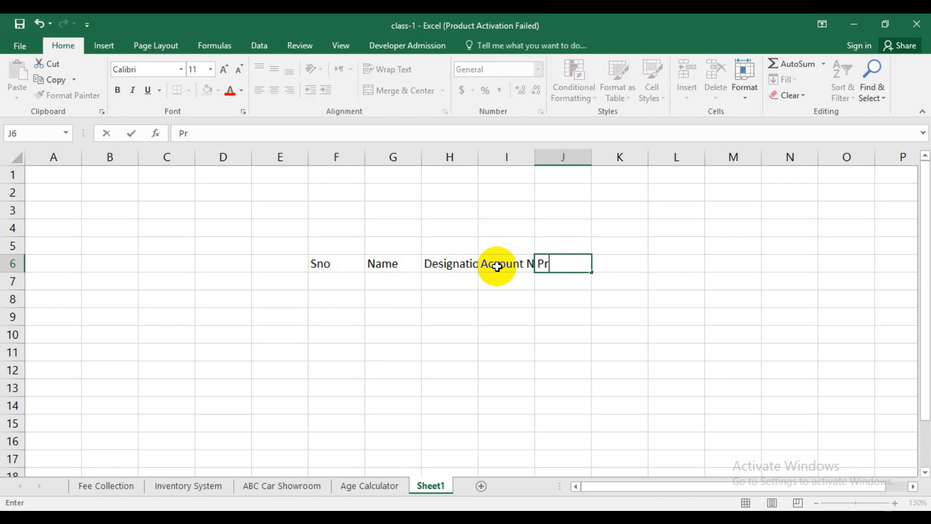
text(evious Salary)
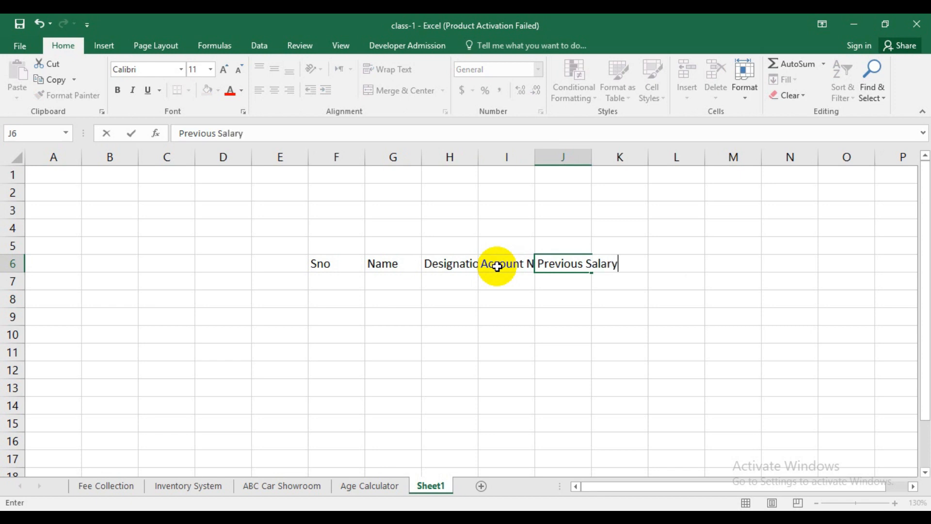
key(Tab)
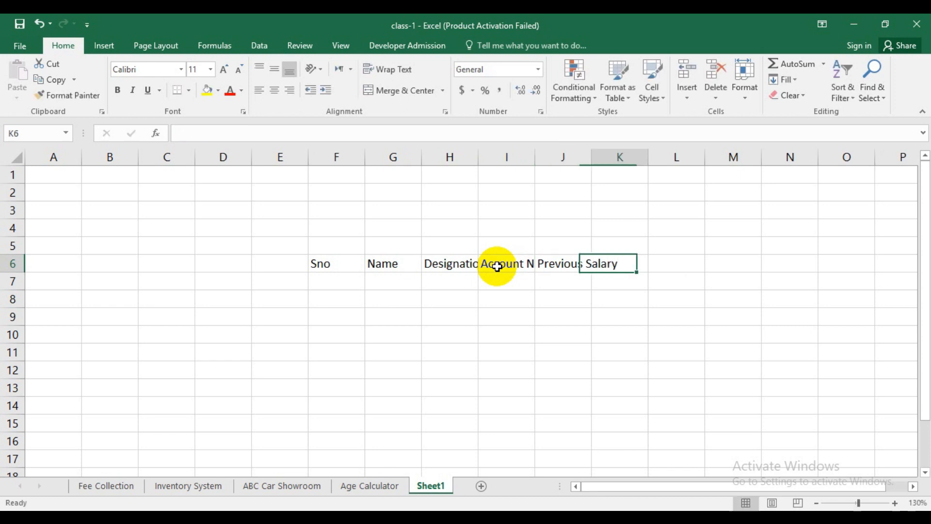
double_click(589, 154)
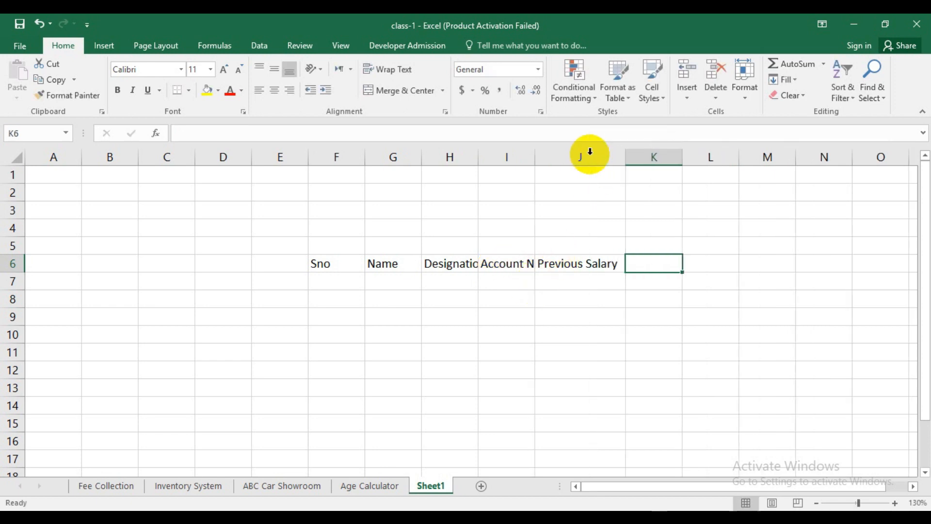
double_click(535, 161)
- Enter the headers "Basic Salary" in cell K6 and "Total Salary" in cell L6
drag(606, 490, 669, 485)
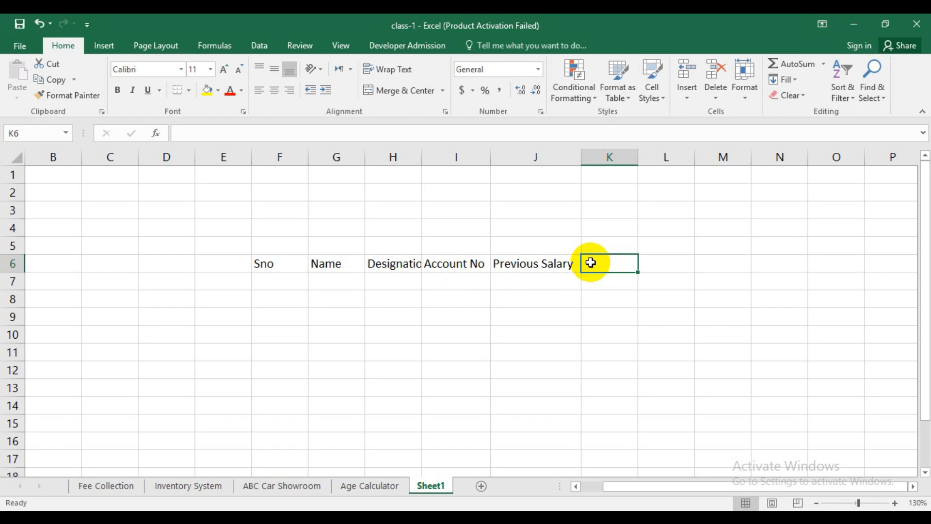
text(Basic)
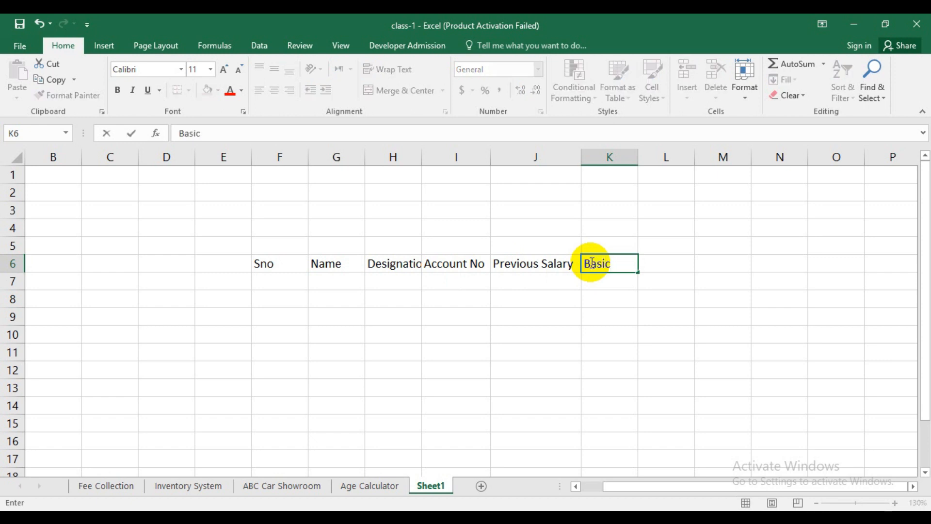
text( Salary)
key(Tab)
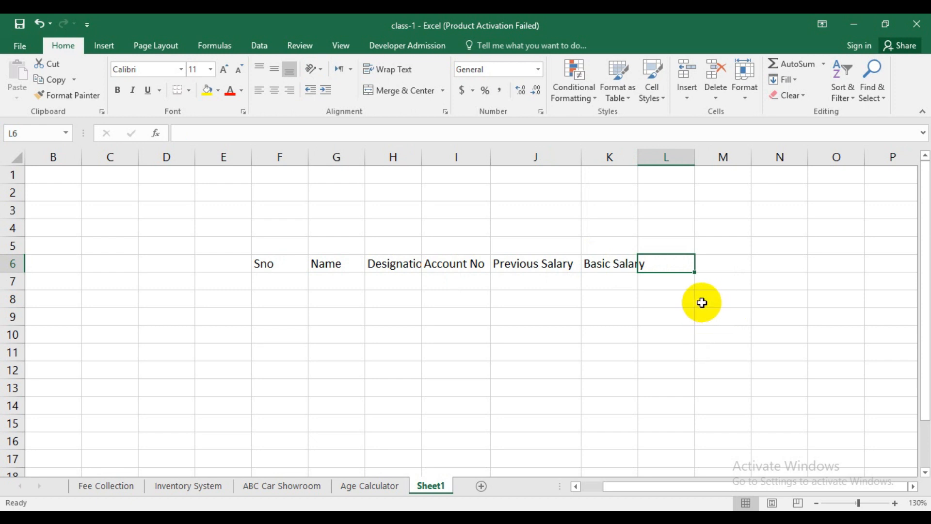
text(Total Salary)
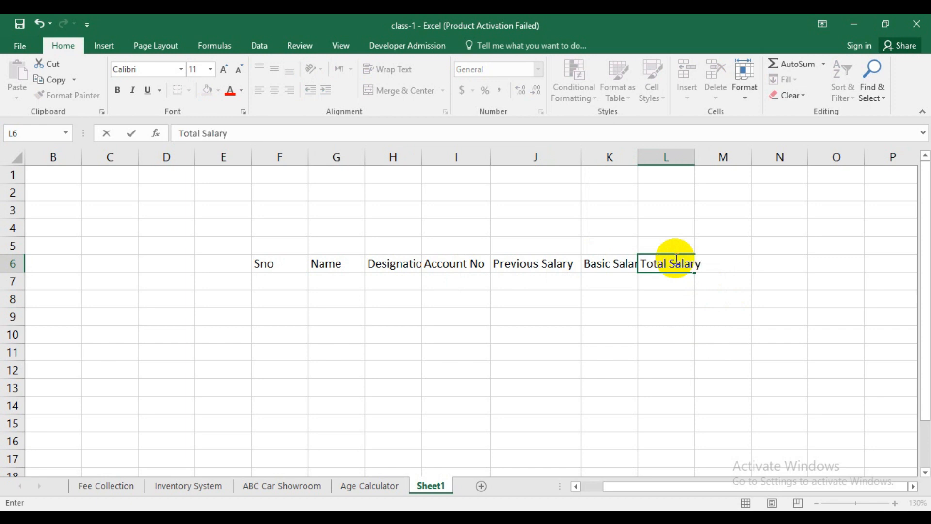
key(Tab)
- Enter the header "Advanced Salary" in cell M6
text(Ad)
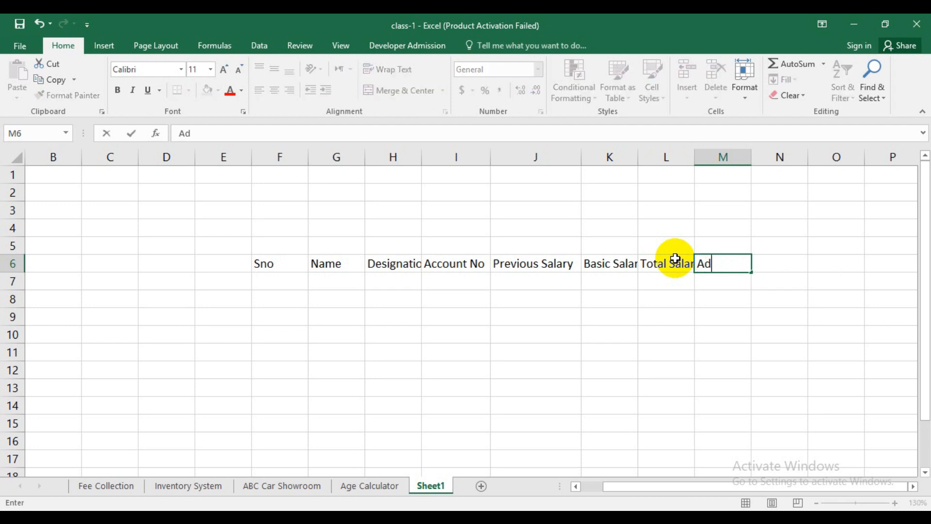
text(vanced S)
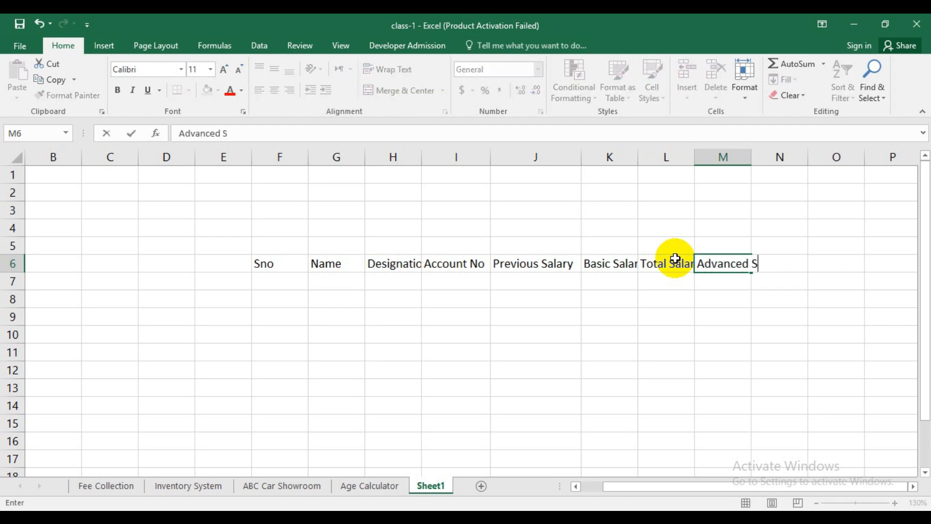
text(alary)
key(Tab)
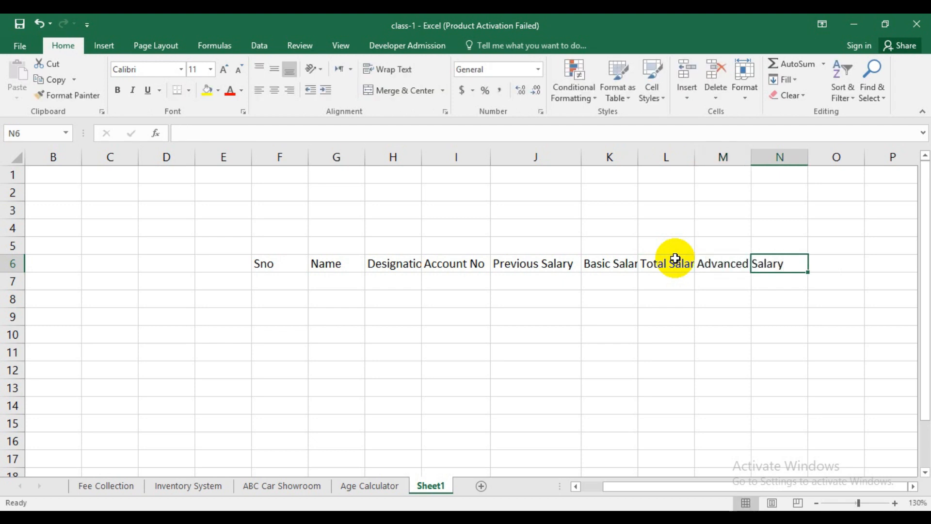
- Auto-fit the widths of all columns in the sheet to their header text
click(14, 155)
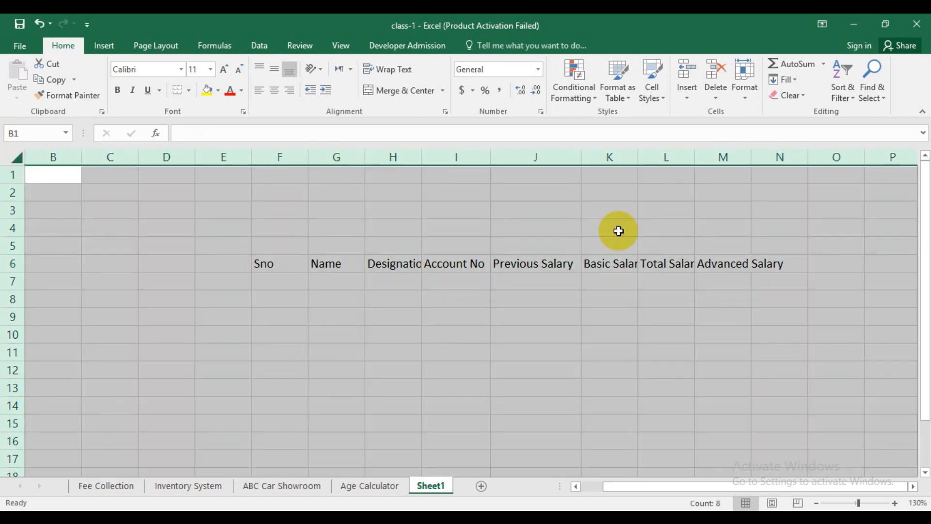
double_click(754, 160)
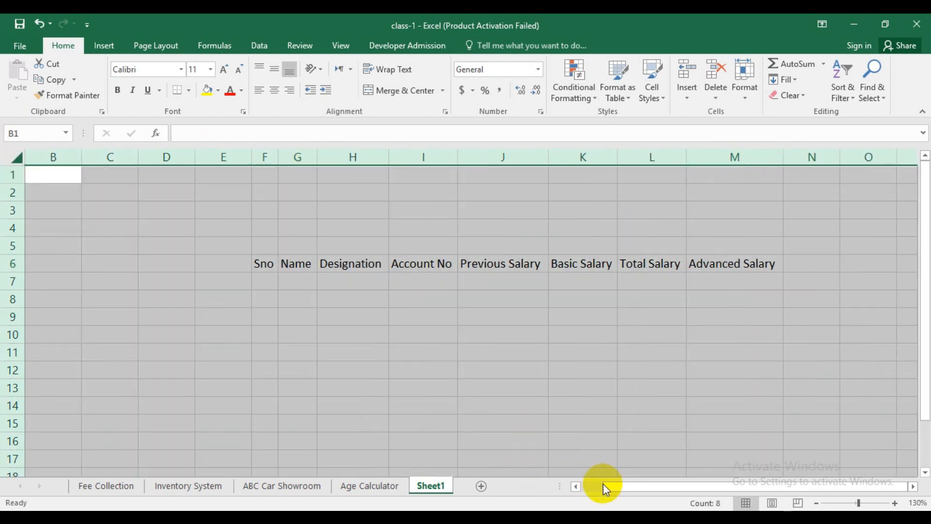
click(501, 370)
- Enter the header "Extra Period" in cell N6 and auto-fit the width of column N
click(801, 263)
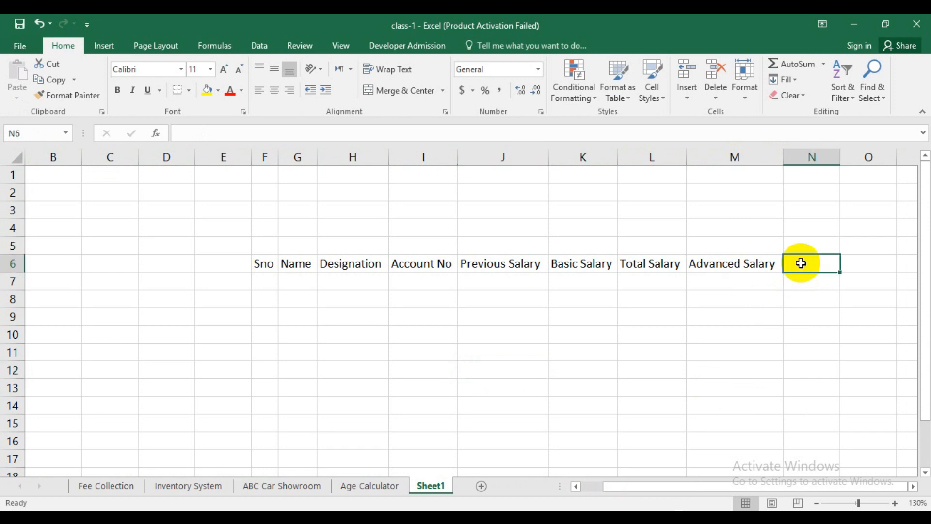
text(E)
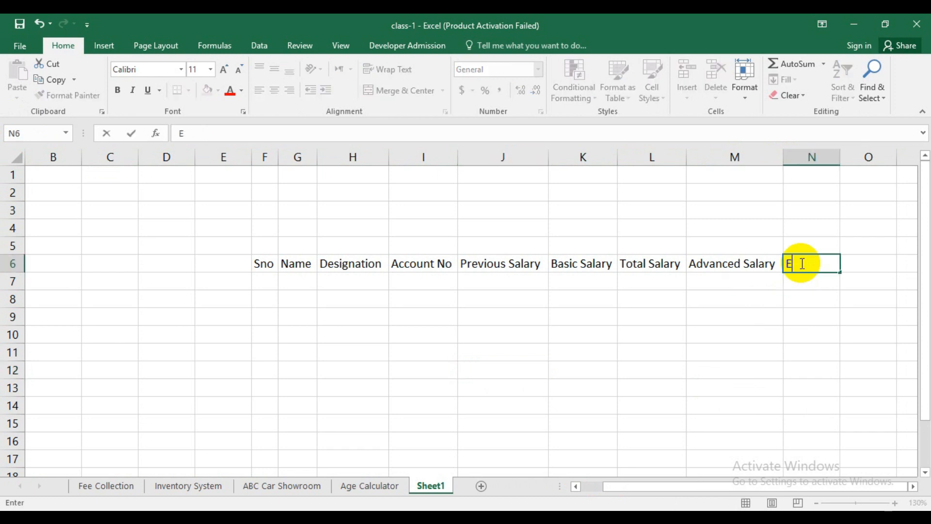
text(xtra Period)
click(819, 303)
double_click(840, 160)
- Enter the headers "No/Days" in cell O6 and "Per/Day" in cell P6
click(876, 264)
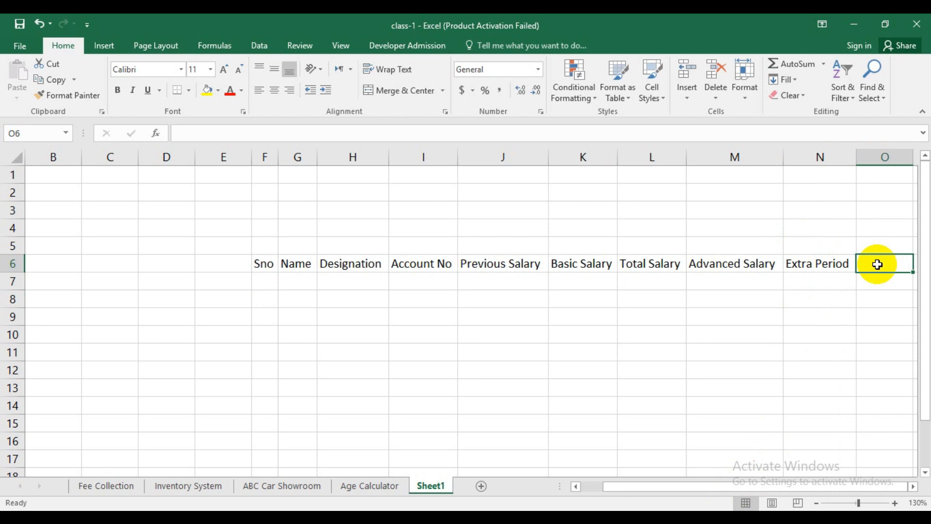
text(No)
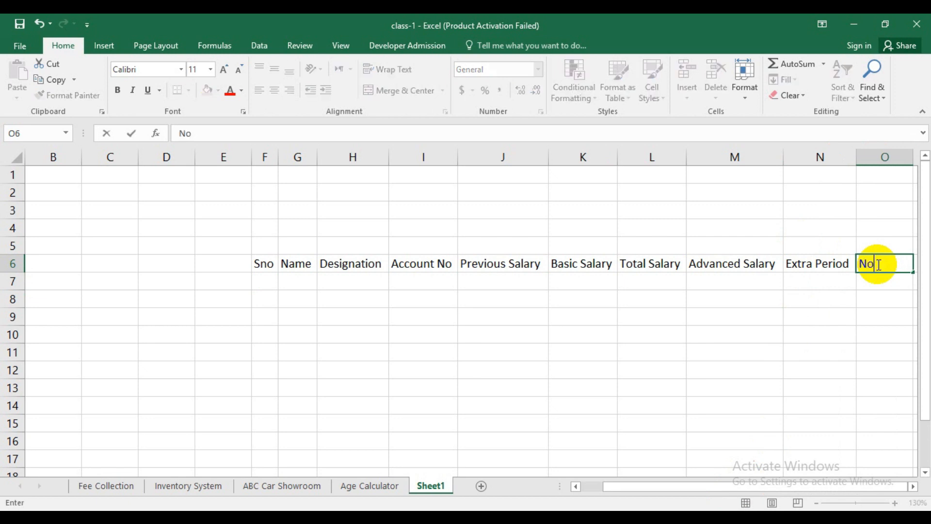
text(/Days)
key(Tab)
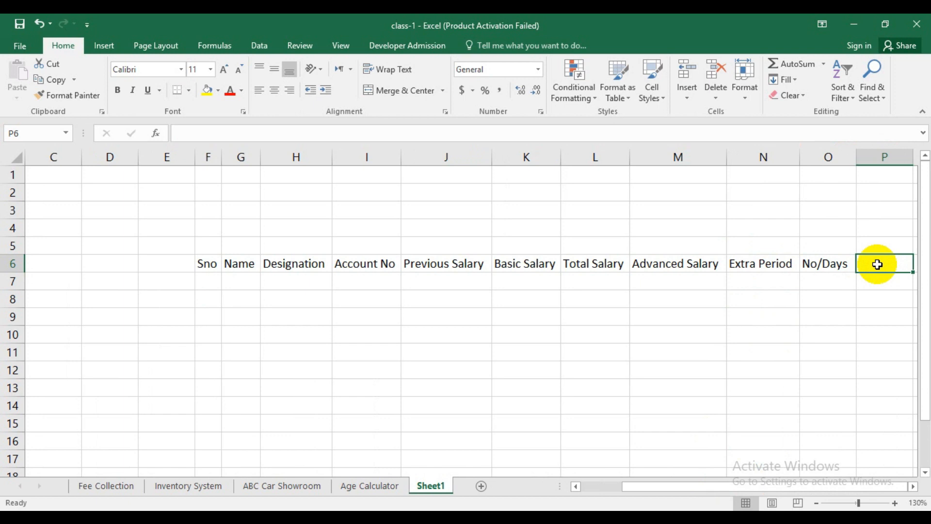
text(Per/Day)
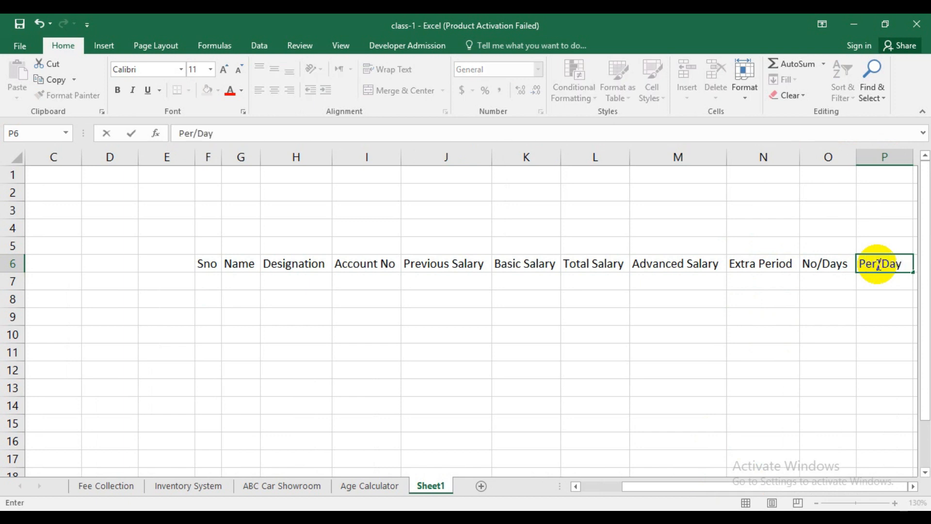
- Enter the header "Deduction" in cell Q6
key(Tab)
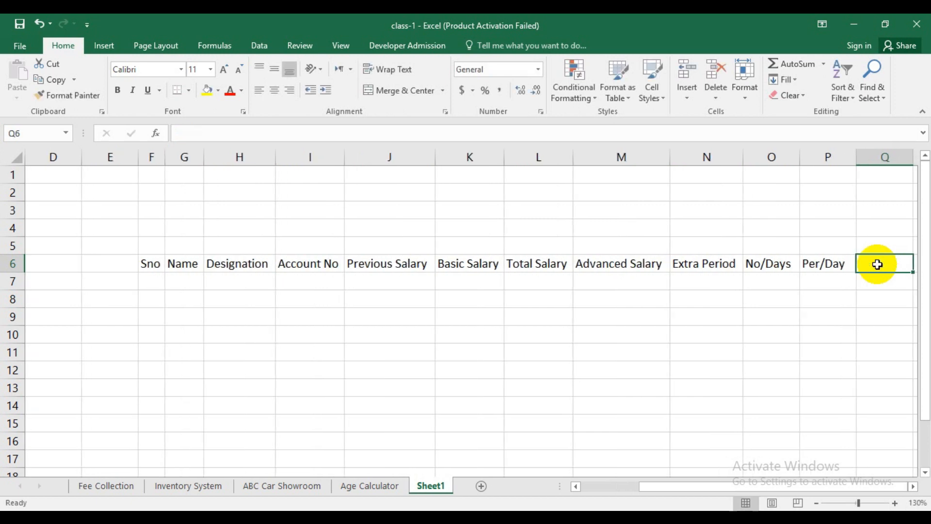
text(De)
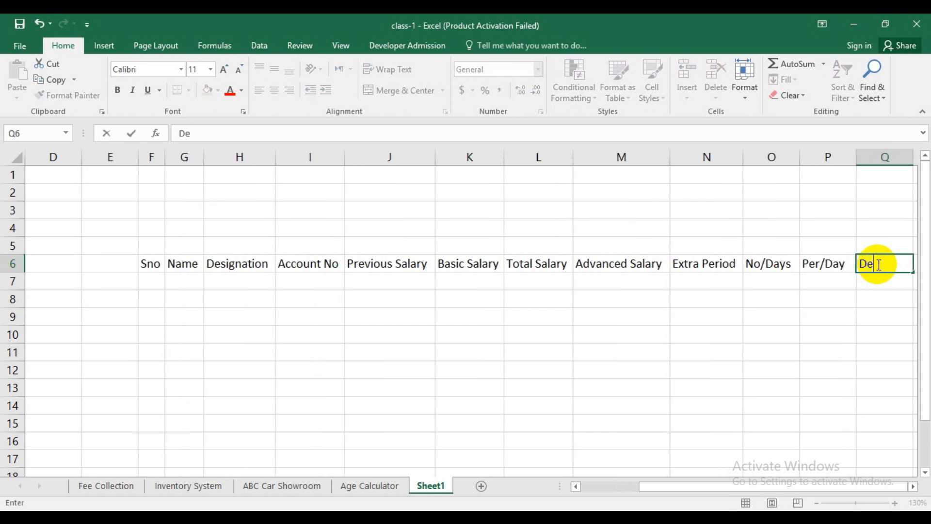
text(duction)
key(Tab)
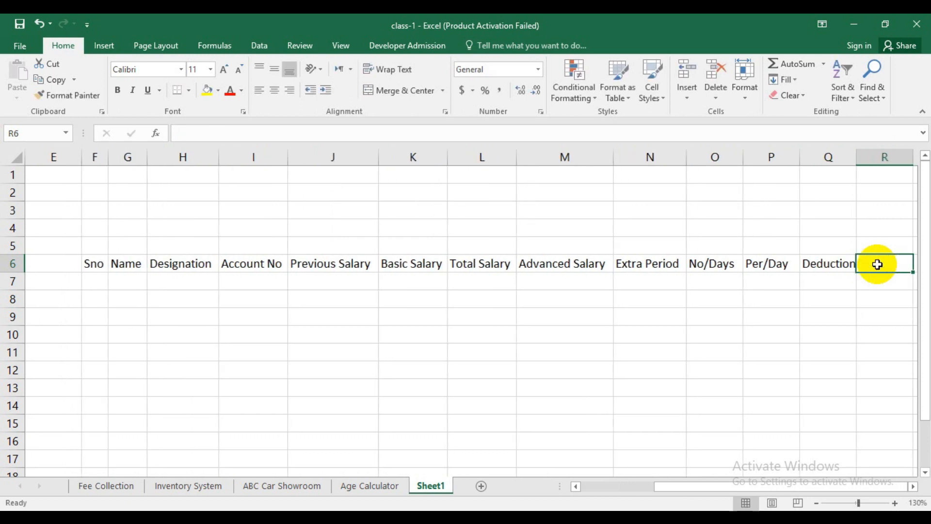
- Enter the header "Current Salary" in cell R6
text(Curre)
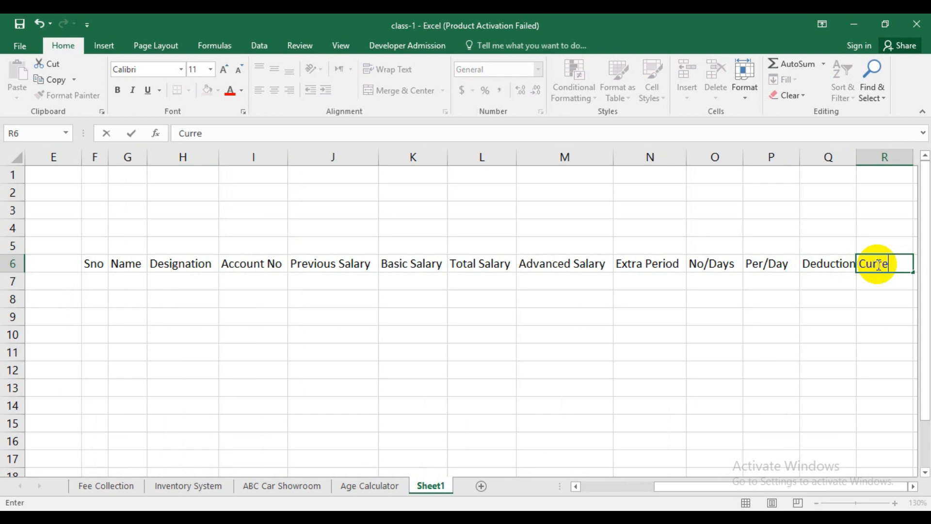
text(nt Mon)
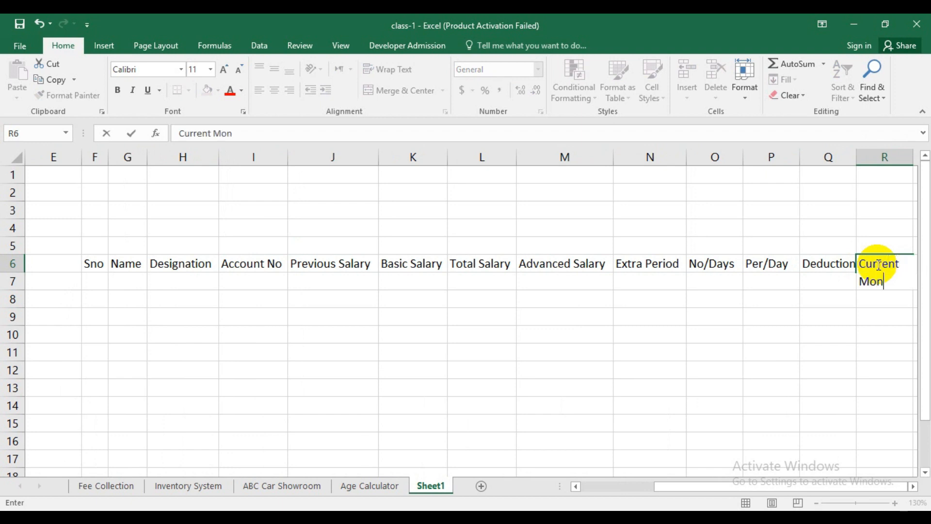
key(BackSpace)
key(BackSpace)
key(BackSpace)
text(S)
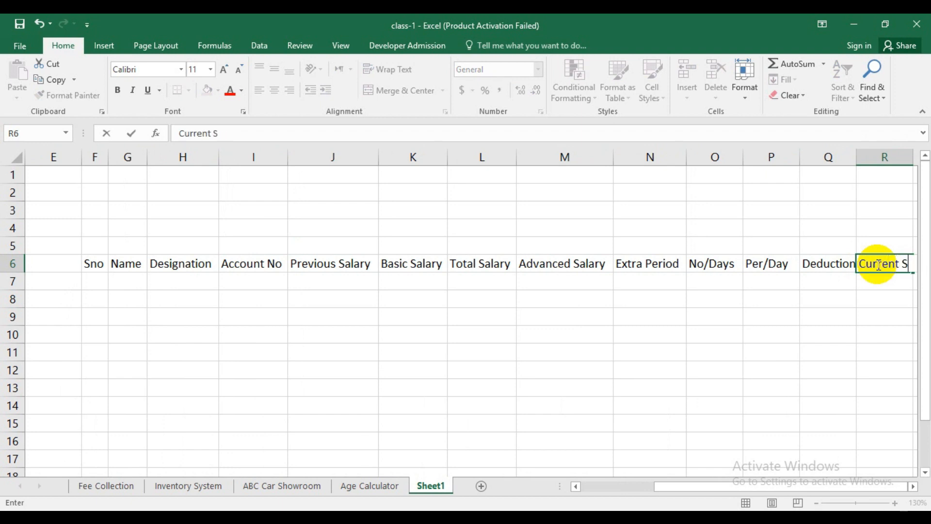
text(alary)
key(Tab)
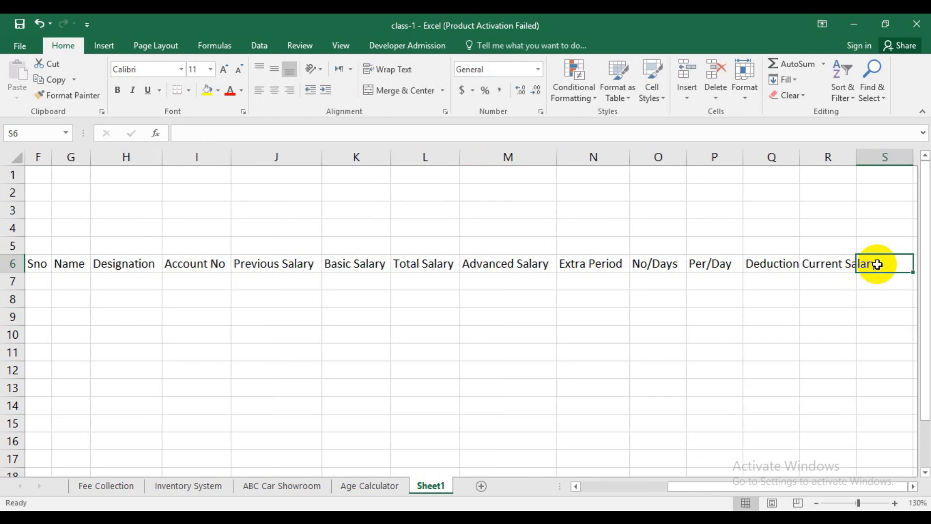
- Enter the headers "Payable Salary" in cell S6 and "Paid Salary" in cell T6
text(Payab)
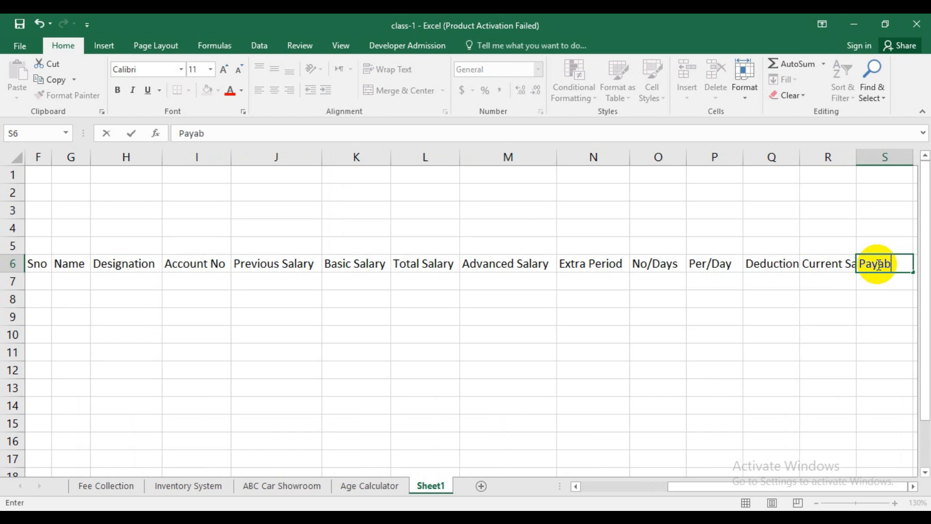
text(le Salary)
key(Tab)
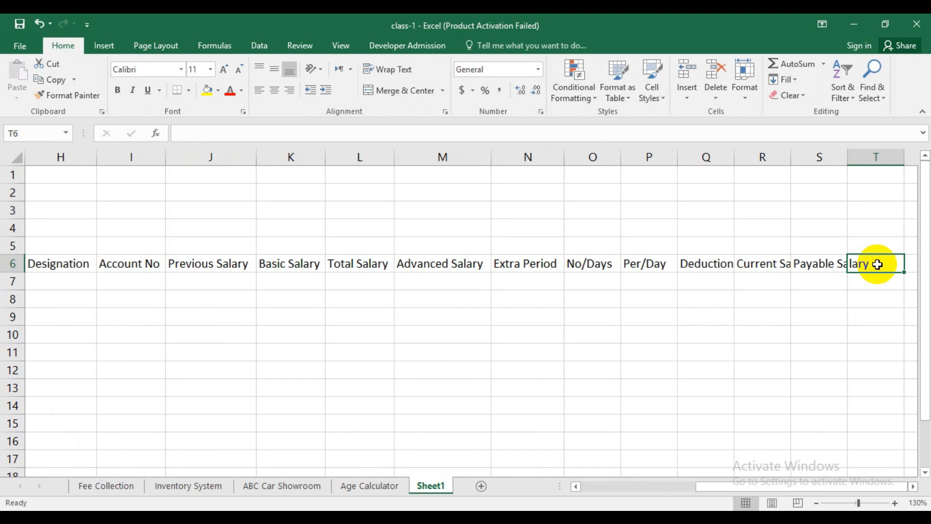
double_click(877, 264)
text(Paid Salary)
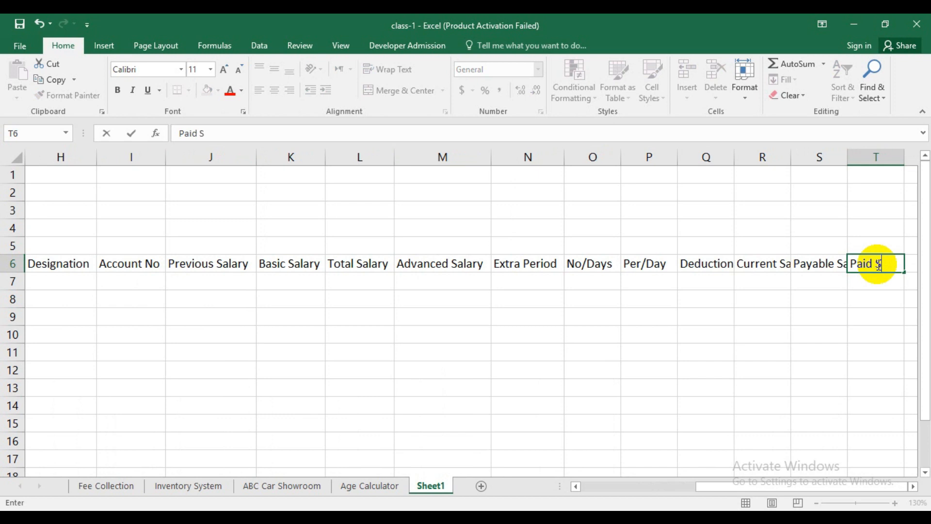
click(887, 332)
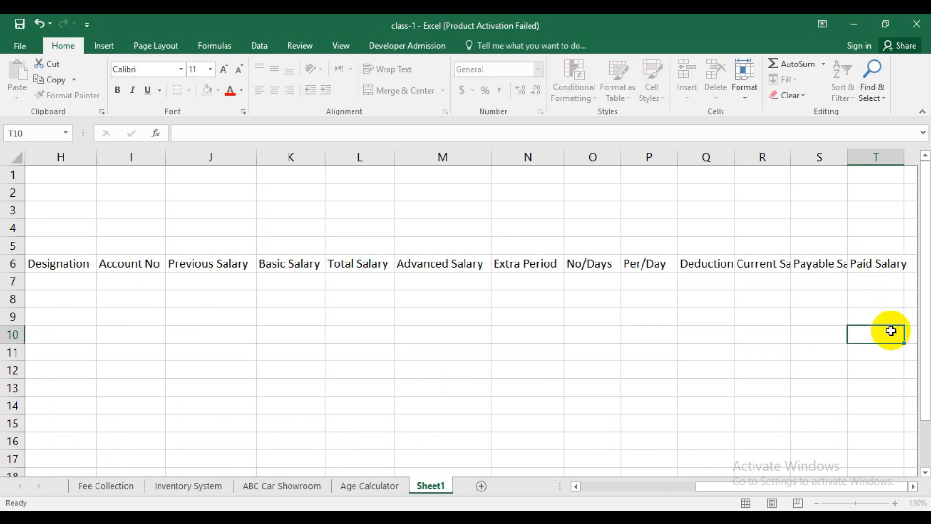
- Enter the header "Date" in cell U6
key(Right)
click(825, 266)
key(Right)
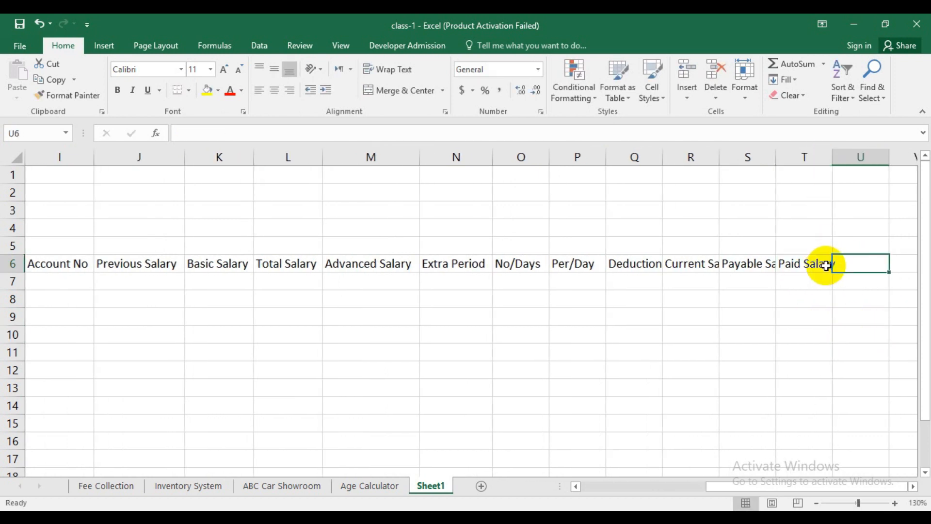
text(Date)
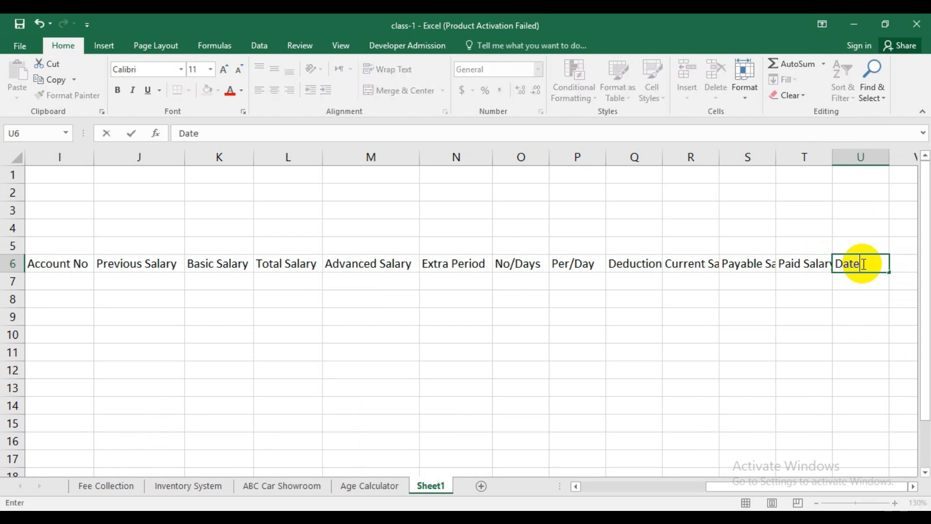
key(Right)
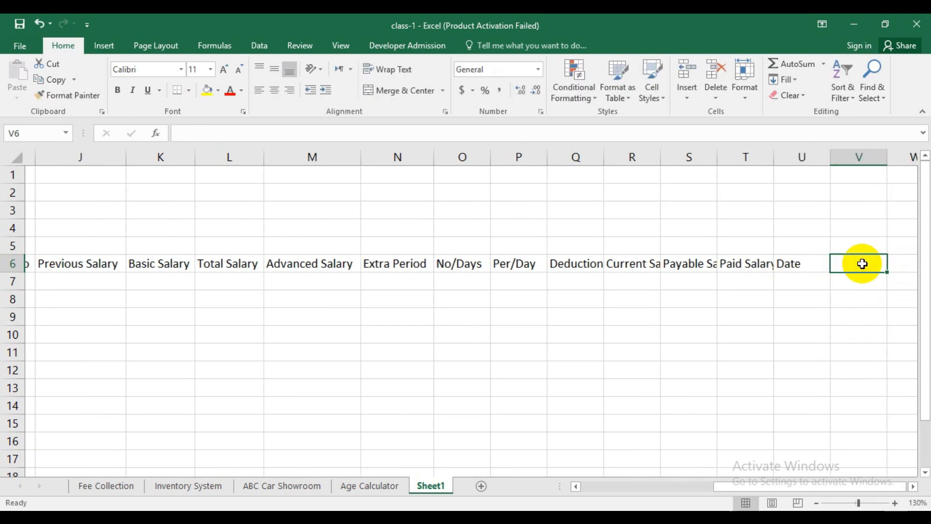
- Enter the headers "Pending Salary" in cell V6 and "Note" in cell W6
text(P)
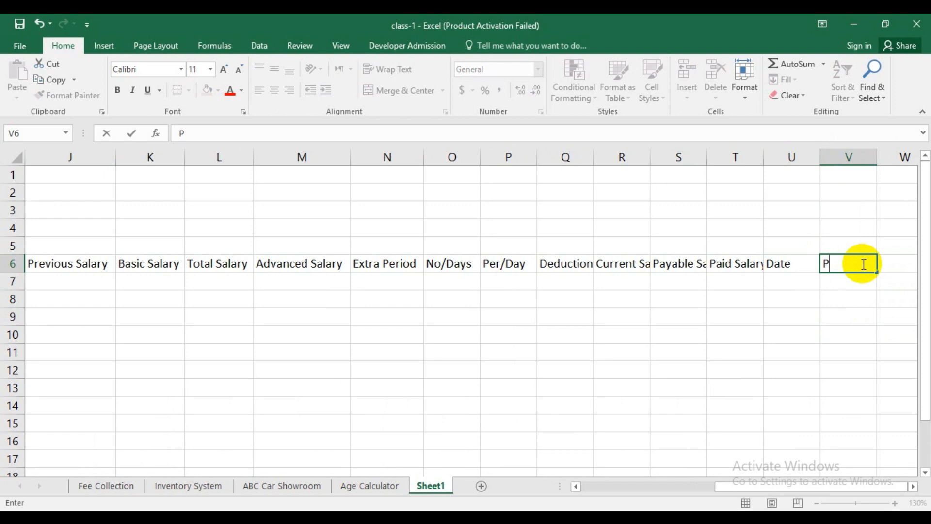
text(ending Salary)
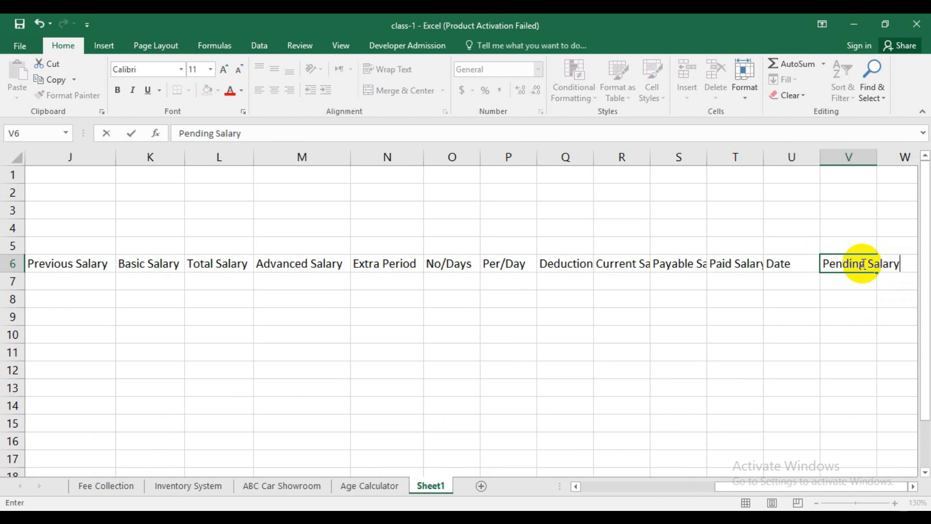
key(Tab)
text(Note)
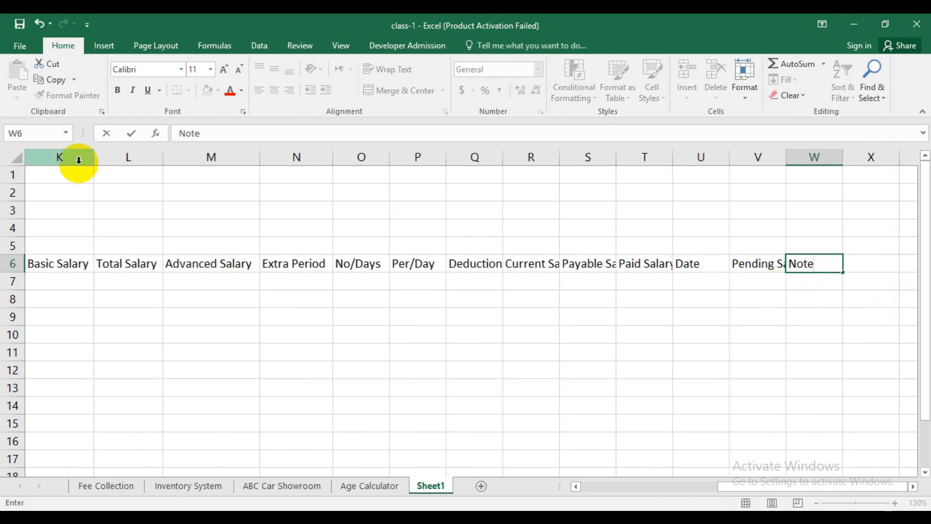
- Auto-fit all column widths again so the headers through column W fit their cells
click(13, 158)
double_click(260, 157)
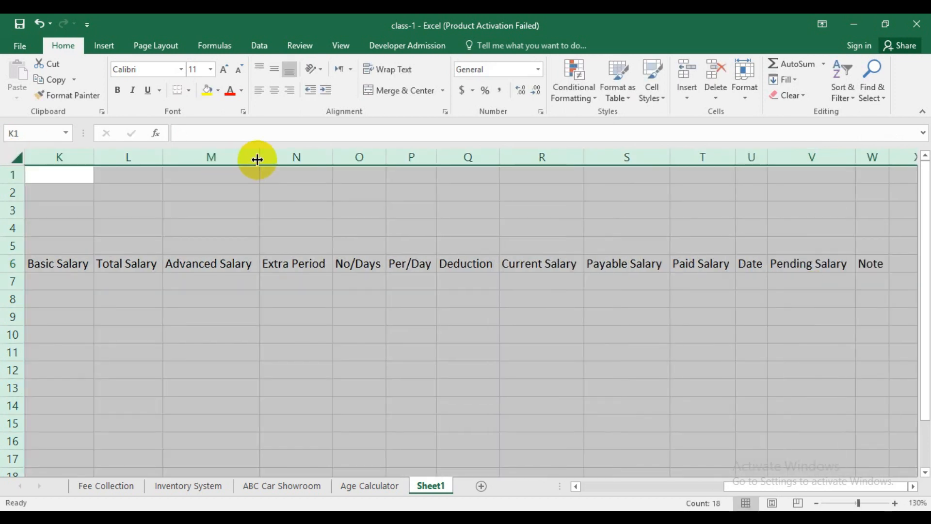
click(386, 350)
- Increase the height of header row 6 to about double and middle-align its text vertically
click(748, 487)
drag(748, 487, 603, 487)
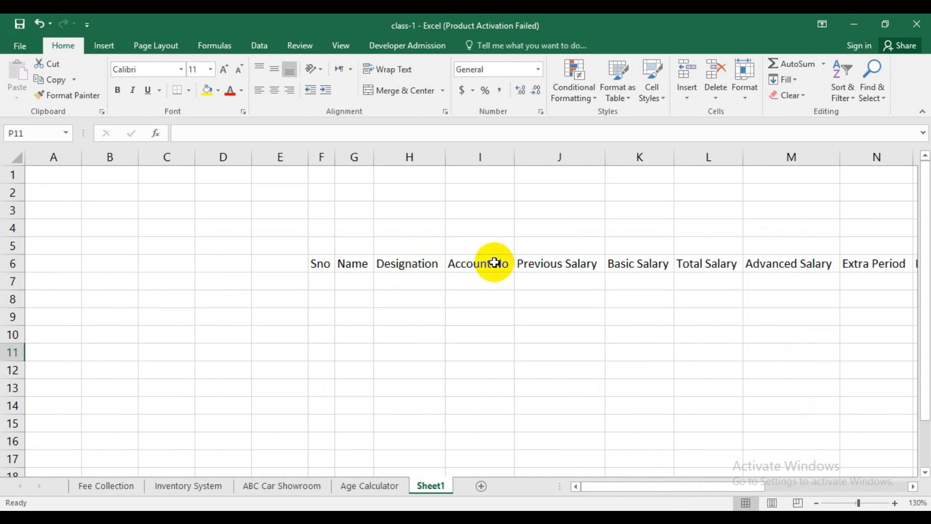
click(14, 263)
drag(16, 272, 17, 288)
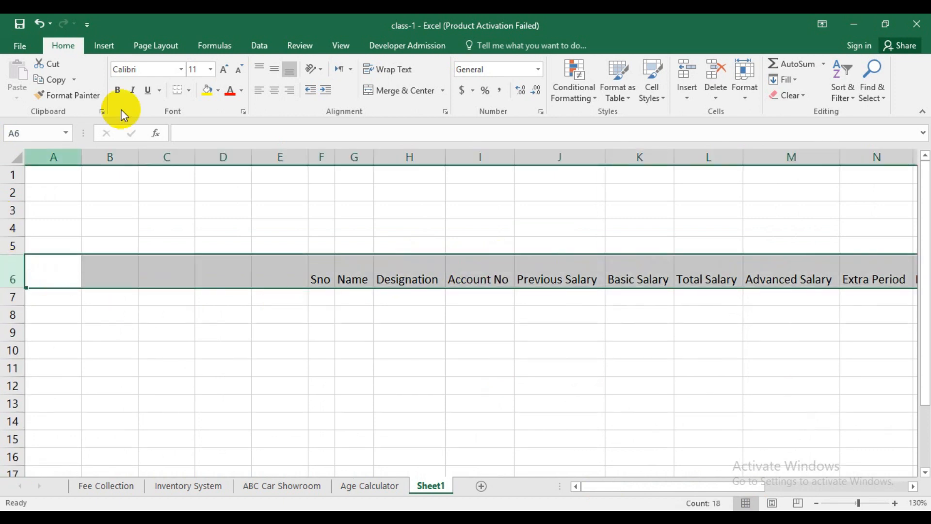
click(275, 71)
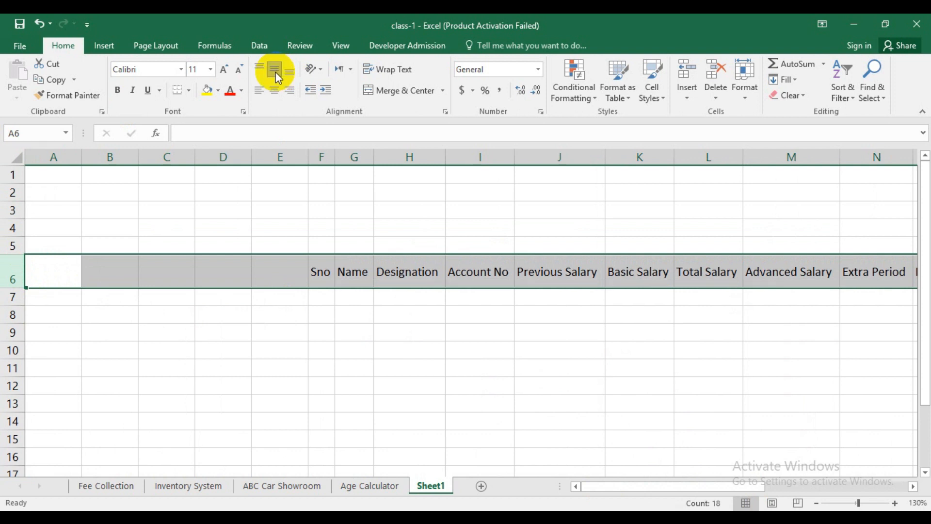
- Break the "Account No" header in cell I6 onto two lines and indent "No" with spaces beneath "Account"
double_click(494, 272)
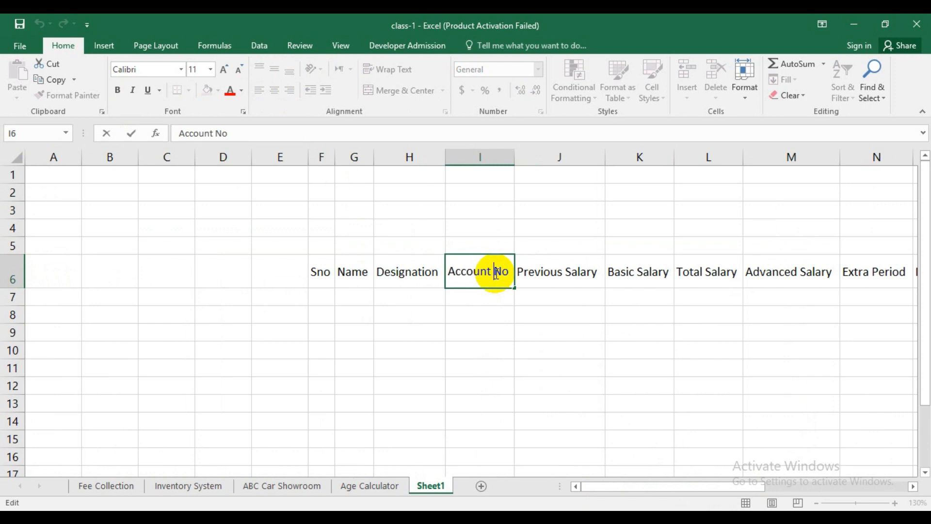
key(alt)
key(alt+Return)
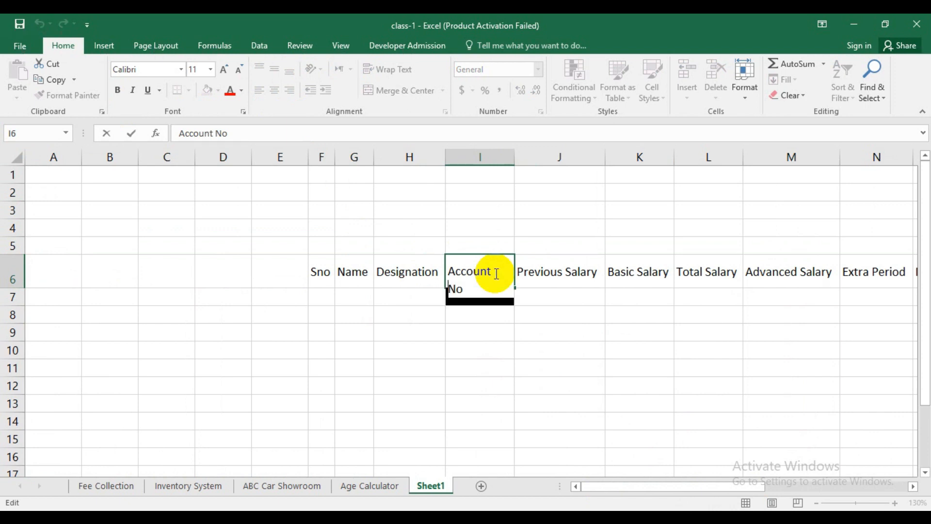
key(Return)
click(455, 279)
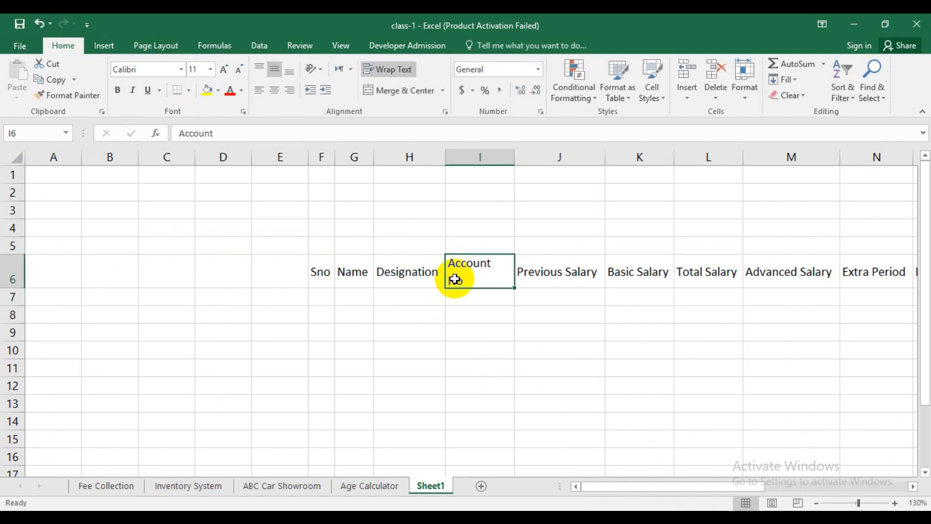
double_click(453, 279)
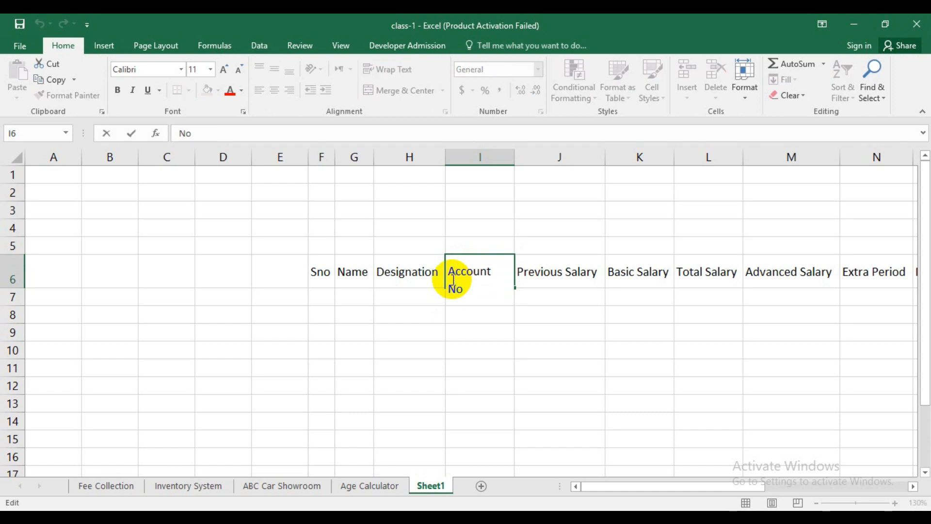
click(461, 364)
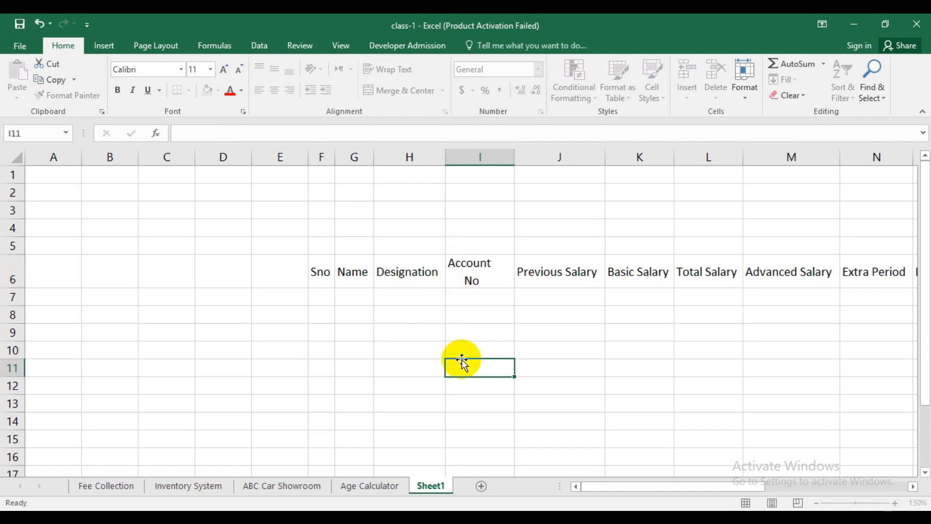
click(478, 297)
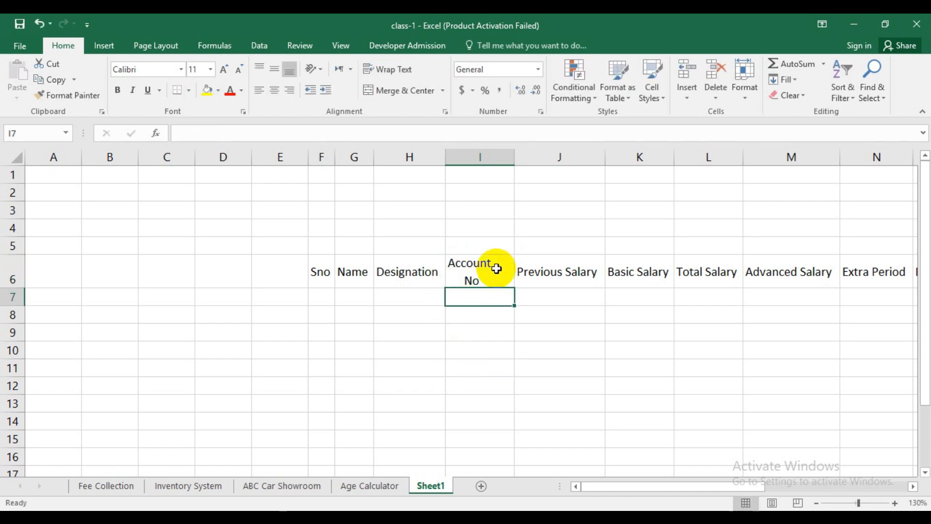
- Break the "Previous Salary" header in cell J6 onto two lines, with "Salary" on the second line
click(558, 273)
double_click(559, 273)
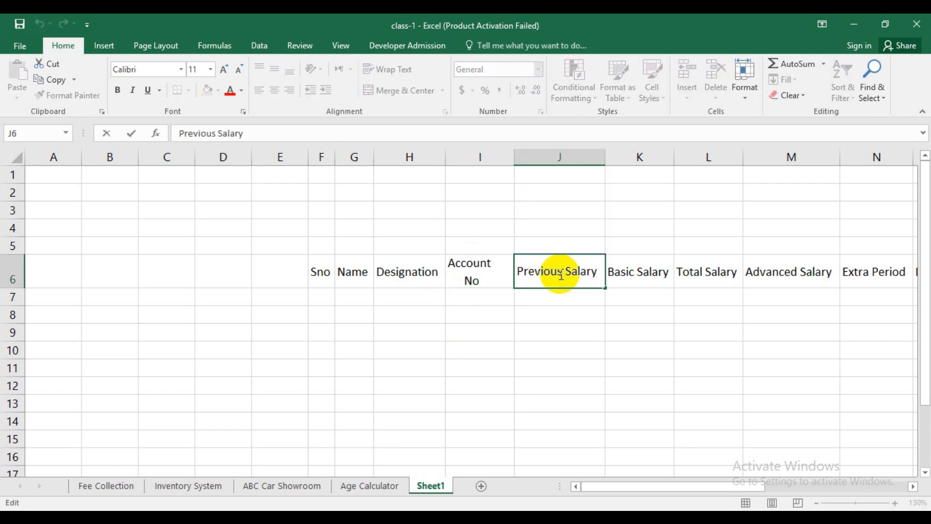
key(Return)
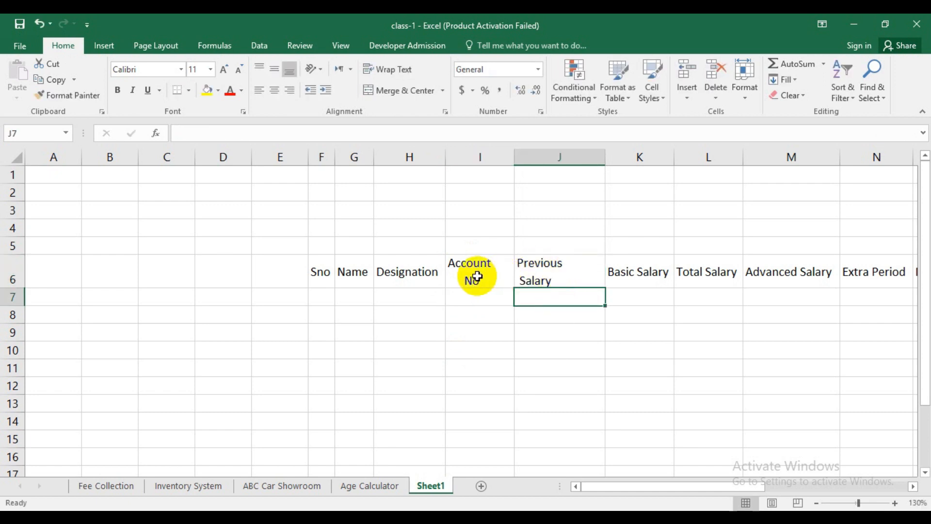
click(463, 282)
- Break the "Basic Salary" header in K6 and the "Total Salary" header in L6 onto two lines each
click(641, 267)
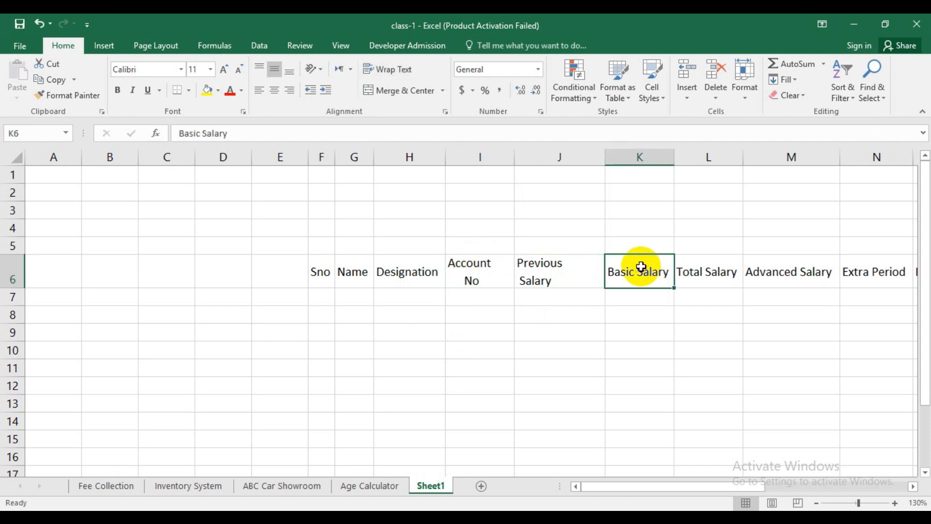
key(alt+Return)
click(707, 272)
double_click(708, 274)
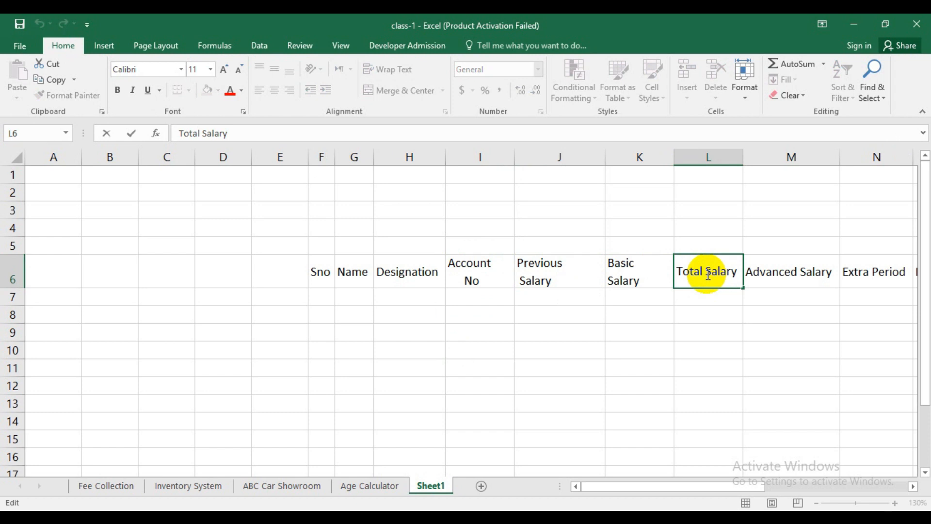
drag(661, 486, 717, 484)
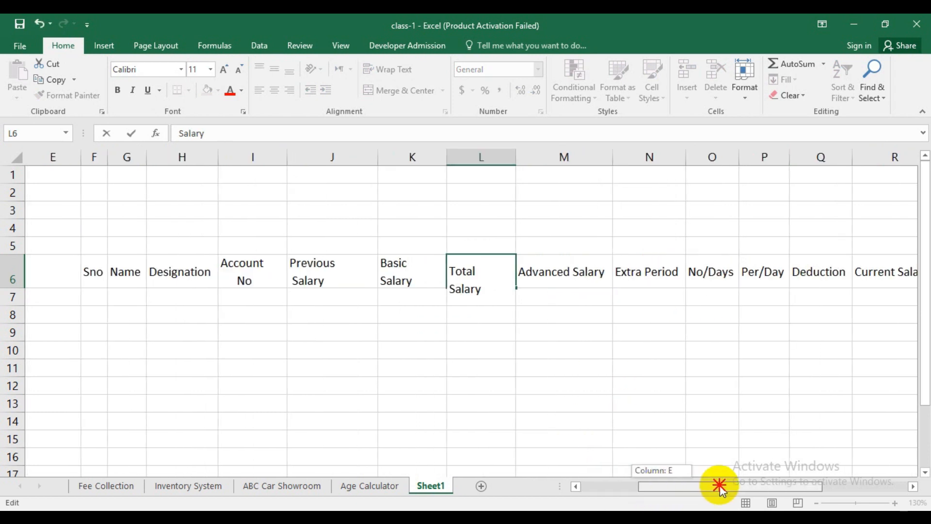
click(592, 335)
- Break the "Advanced Salary" header in M6 and the "Extra Period" header in N6 onto two lines each
double_click(576, 272)
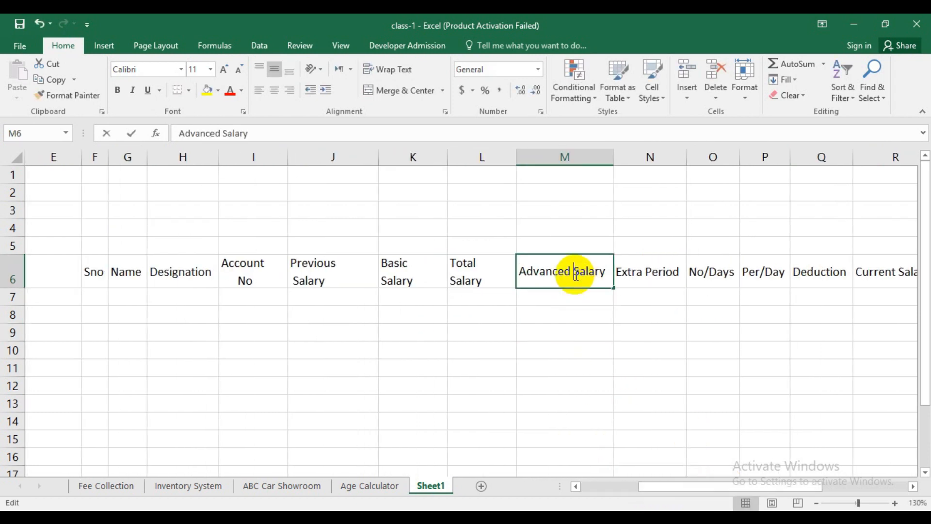
click(645, 297)
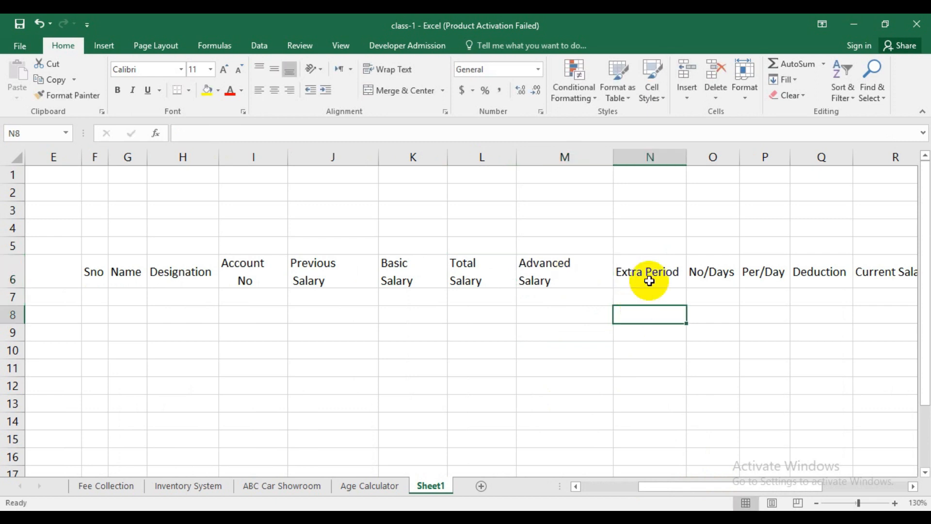
click(650, 272)
double_click(650, 274)
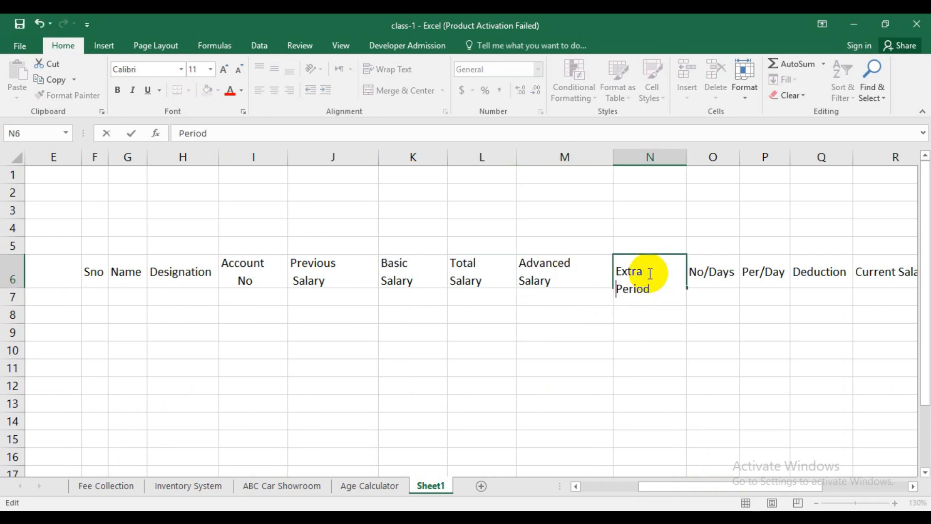
click(692, 348)
- Break the "Current Salary" header in R6 and the "Payable Salary" header in S6 onto two lines each
drag(653, 493, 752, 494)
double_click(550, 273)
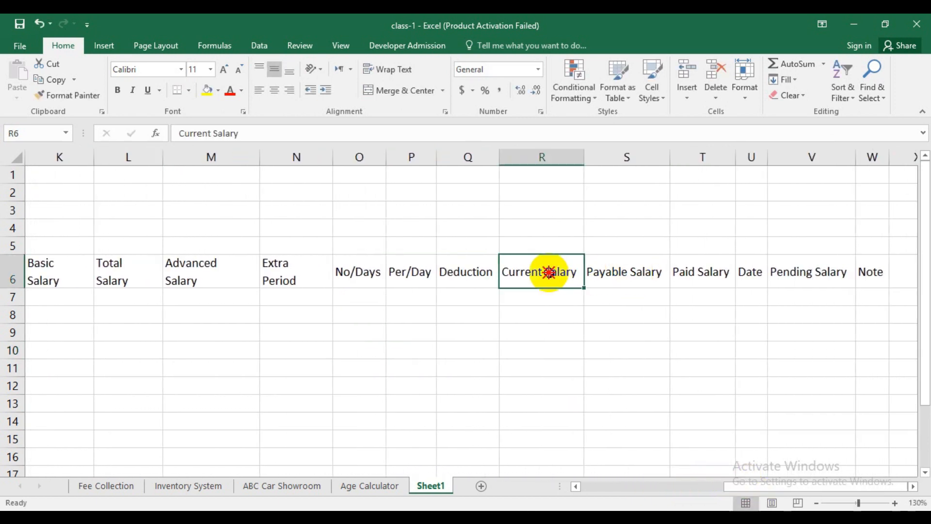
click(592, 368)
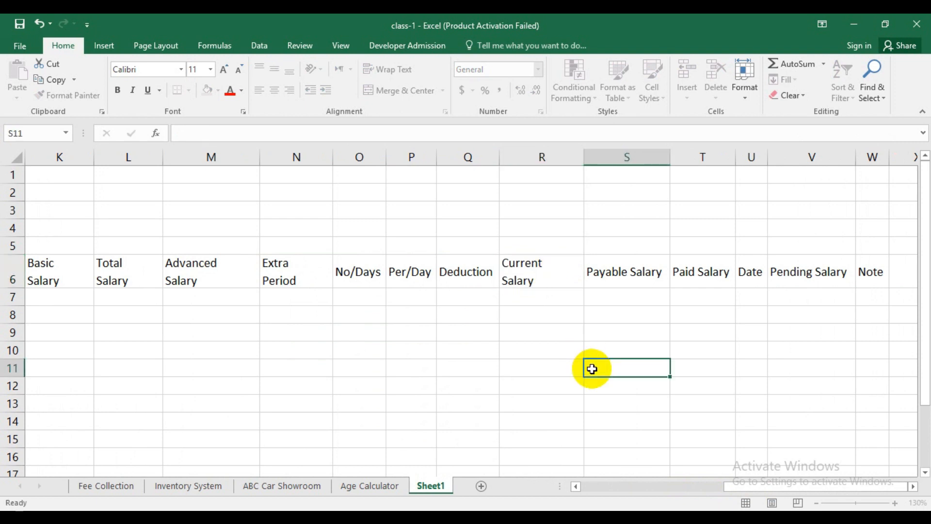
double_click(628, 273)
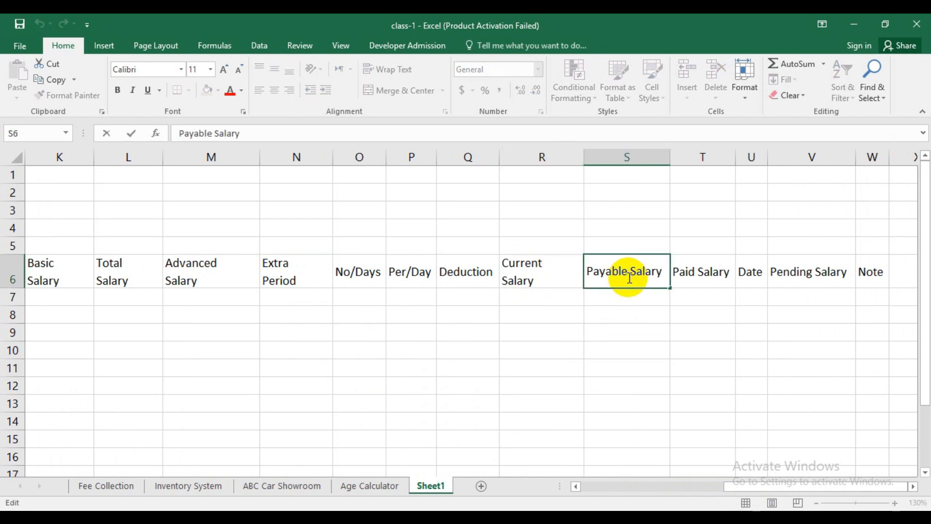
key(alt+Return)
click(670, 347)
- Break the "Paid Salary" header in T6 and the "Pending Salary" header in V6 onto two lines each
double_click(700, 273)
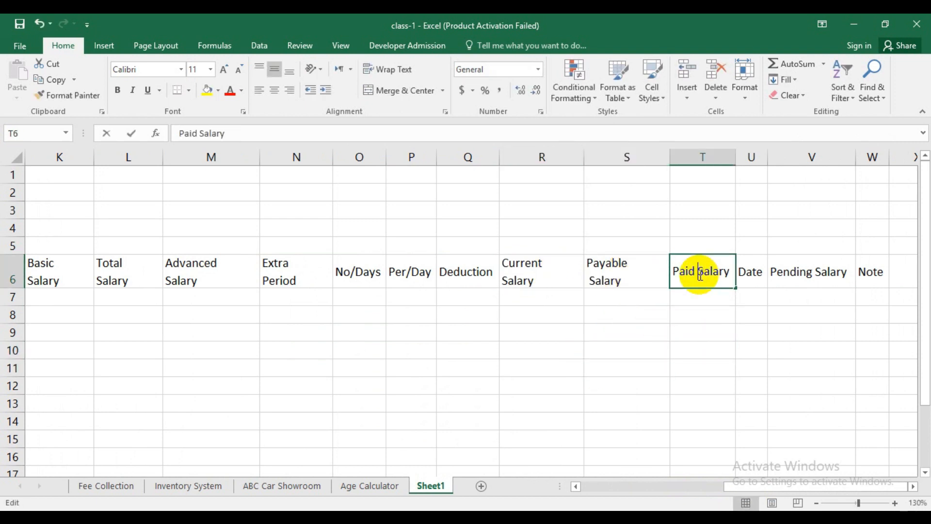
key(alt+Return)
click(770, 335)
key(Home)
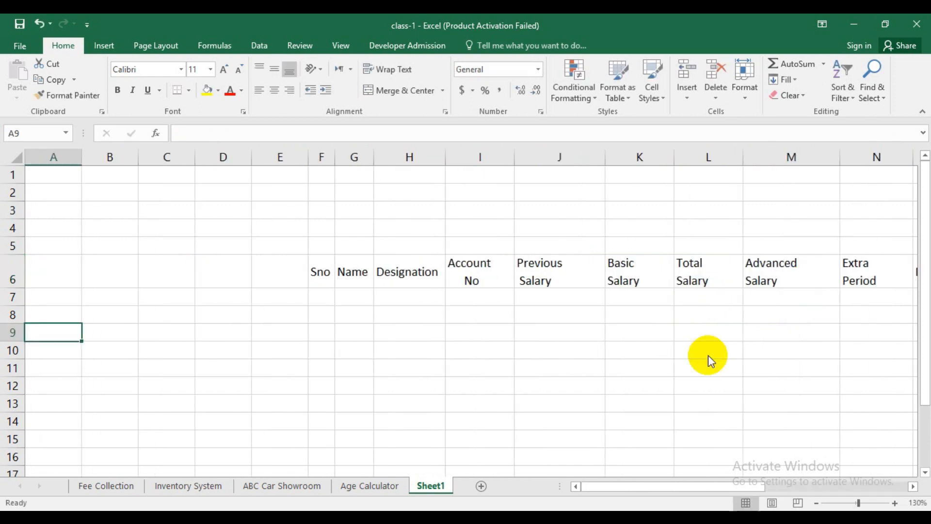
drag(677, 490, 852, 476)
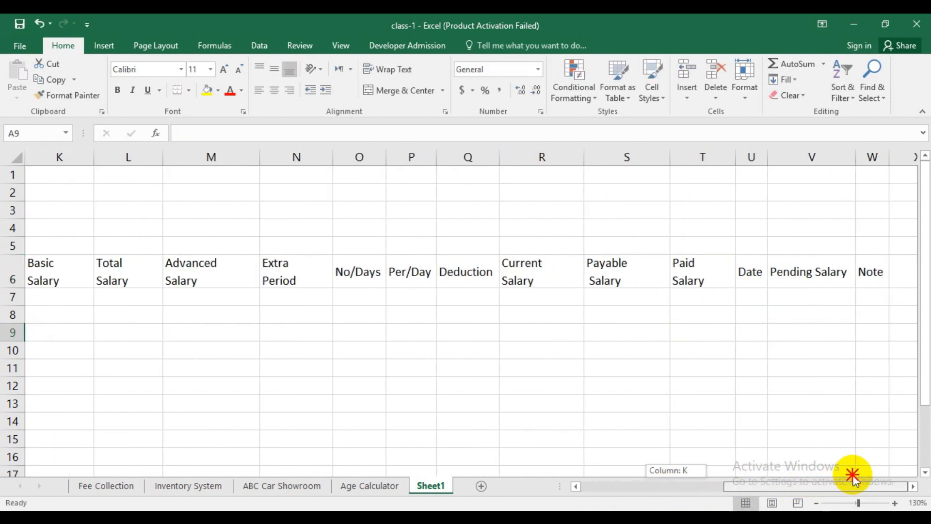
double_click(818, 273)
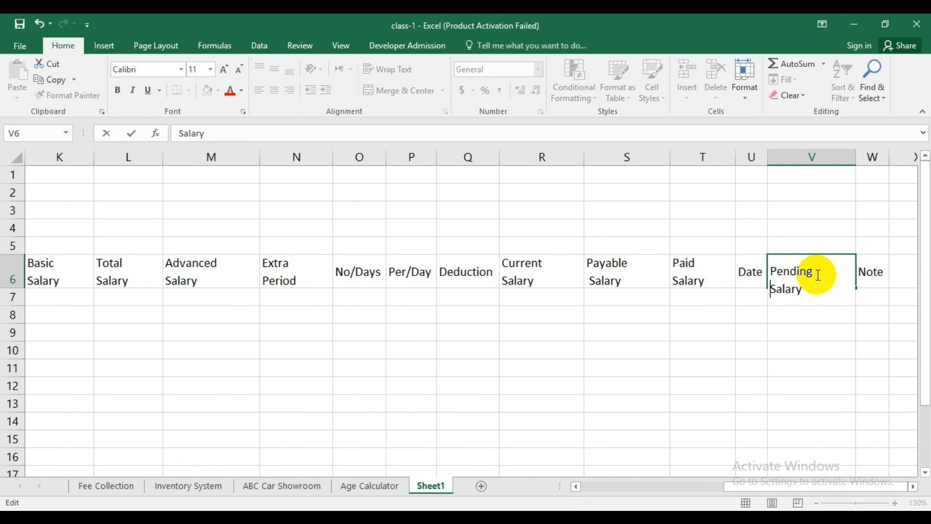
click(715, 387)
click(727, 404)
- Zoom the sheet out to 80% and enlarge the font of the headers in F6:W6 to size 22
drag(743, 484, 354, 436)
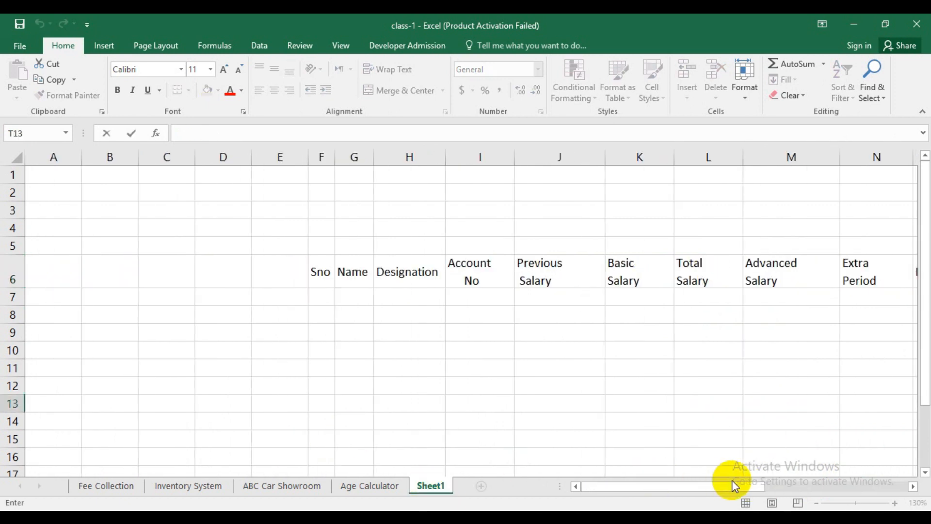
click(614, 352)
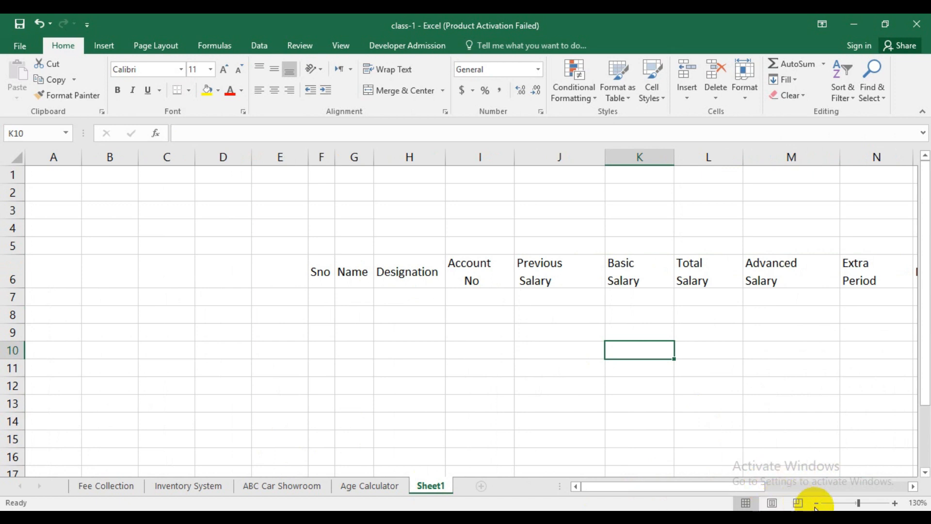
click(816, 503)
click(816, 503)
click(816, 503)
click(816, 503)
click(816, 503)
drag(191, 226, 884, 224)
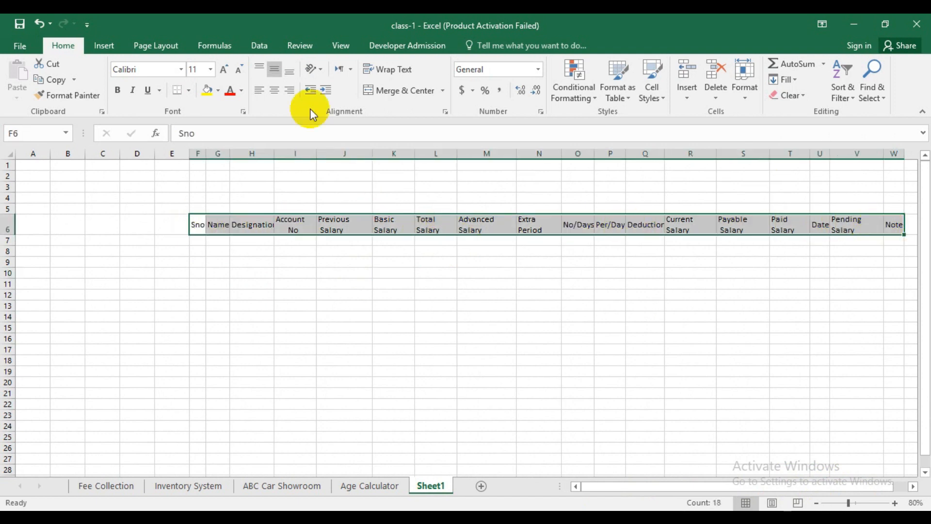
click(223, 72)
click(223, 72)
click(223, 73)
click(223, 72)
click(223, 73)
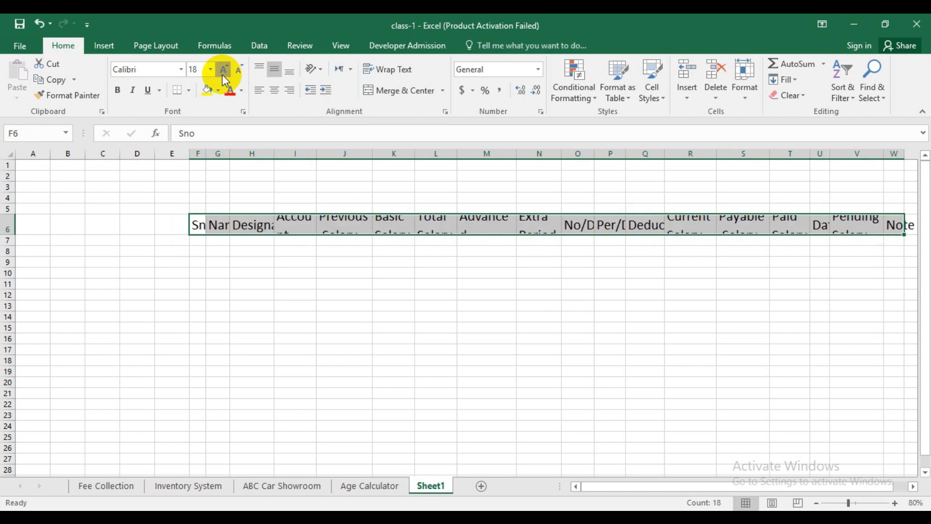
click(223, 72)
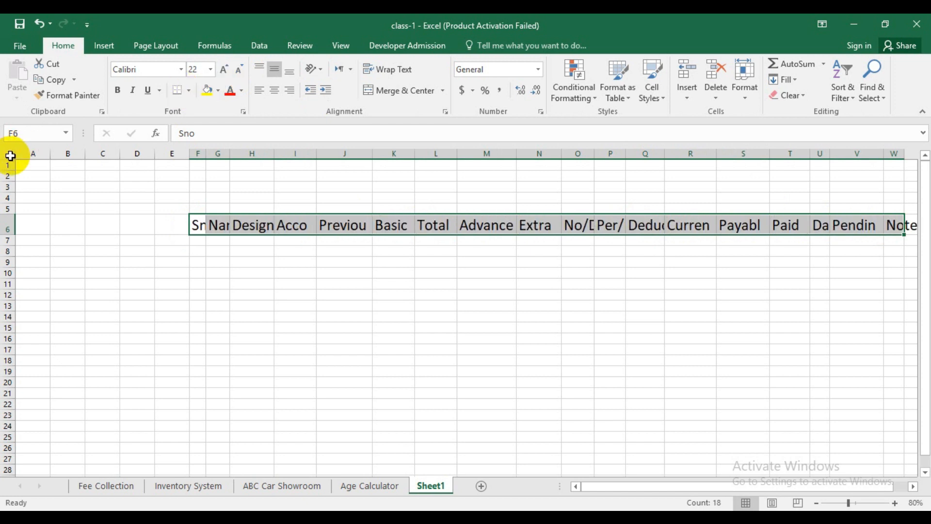
- Auto-fit the column widths of the whole worksheet to the enlarged headers
click(10, 154)
double_click(156, 154)
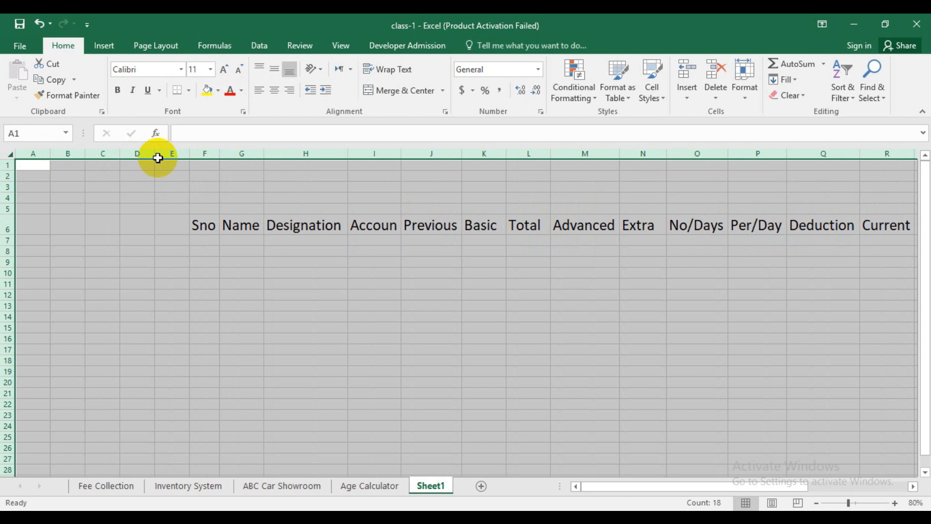
mouse_move(637, 486)
mouse_down()
mouse_move(750, 490)
mouse_move(640, 492)
mouse_up()
click(217, 91)
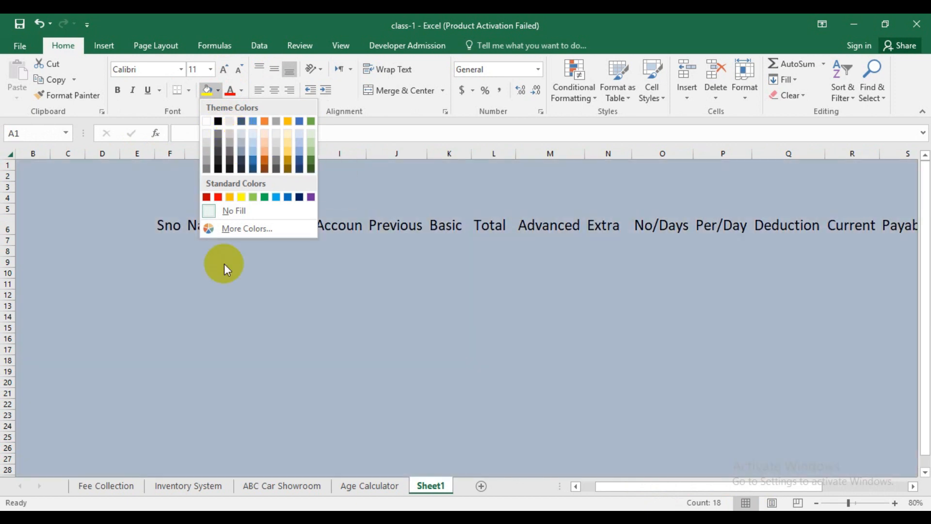
click(209, 342)
click(163, 226)
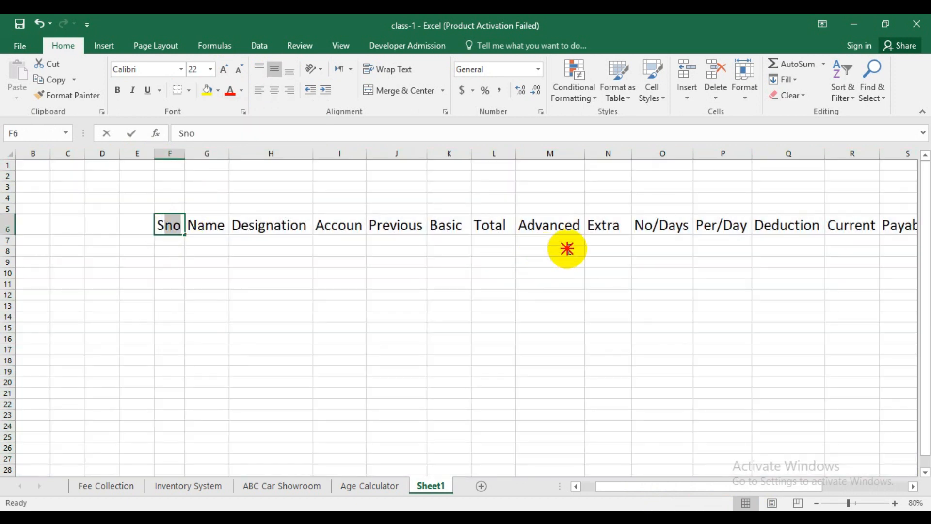
- Increase the height of header row 6 to about two and a half times so it fits two lines of text
double_click(356, 225)
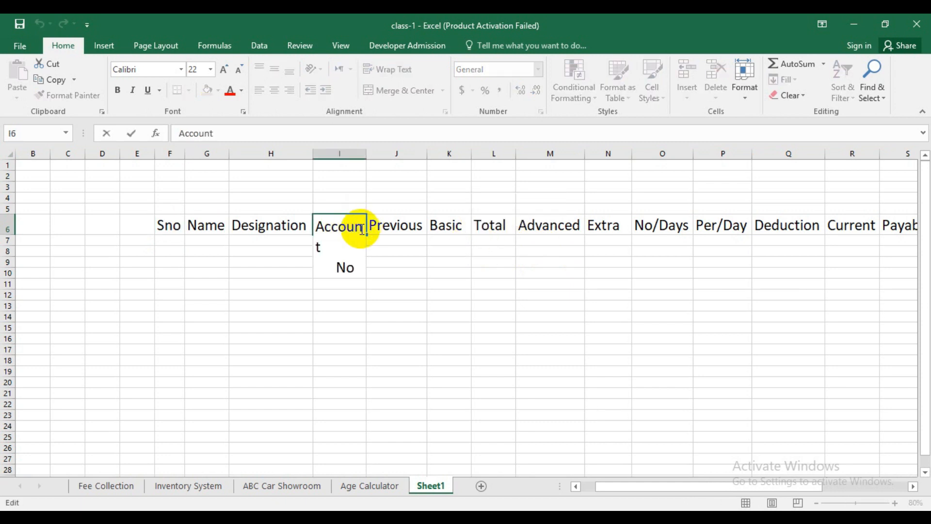
click(260, 239)
click(8, 227)
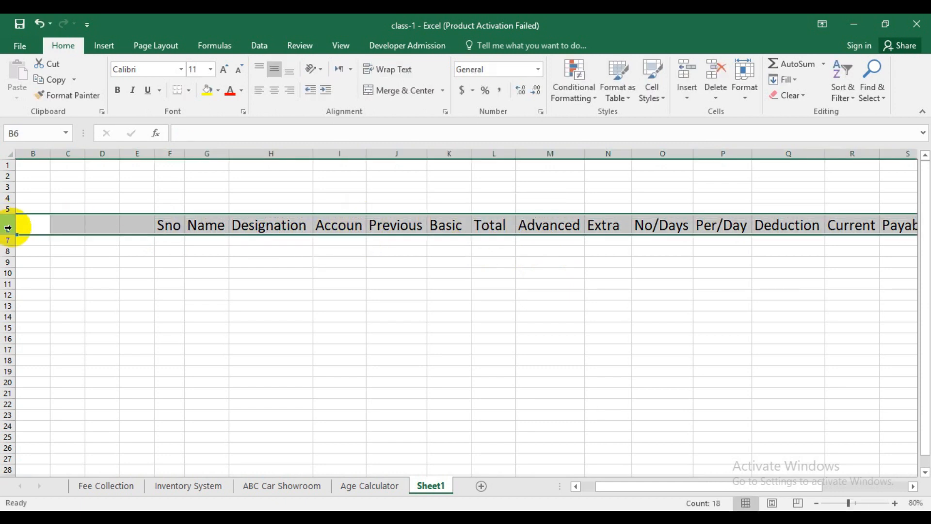
drag(11, 234, 10, 266)
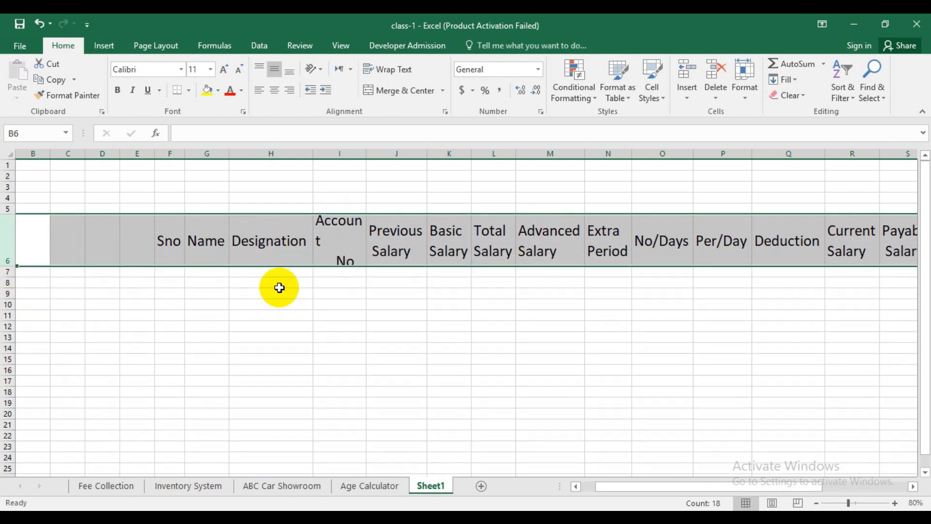
- Remove the manual line break and padding spaces before "No" in I6, and widen column I so "Account" fits on one line
double_click(327, 254)
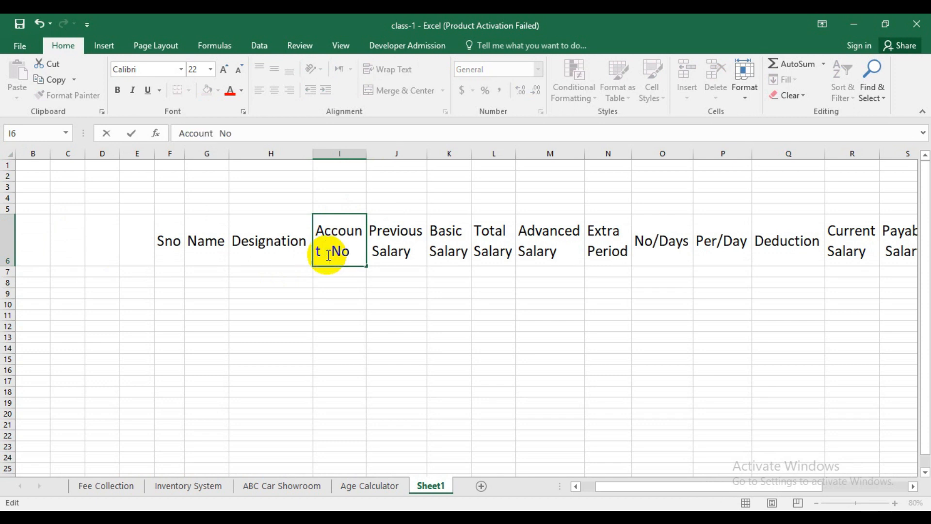
click(297, 316)
mouse_move(367, 153)
mouse_down()
mouse_move(393, 154)
mouse_move(382, 154)
mouse_up()
click(361, 326)
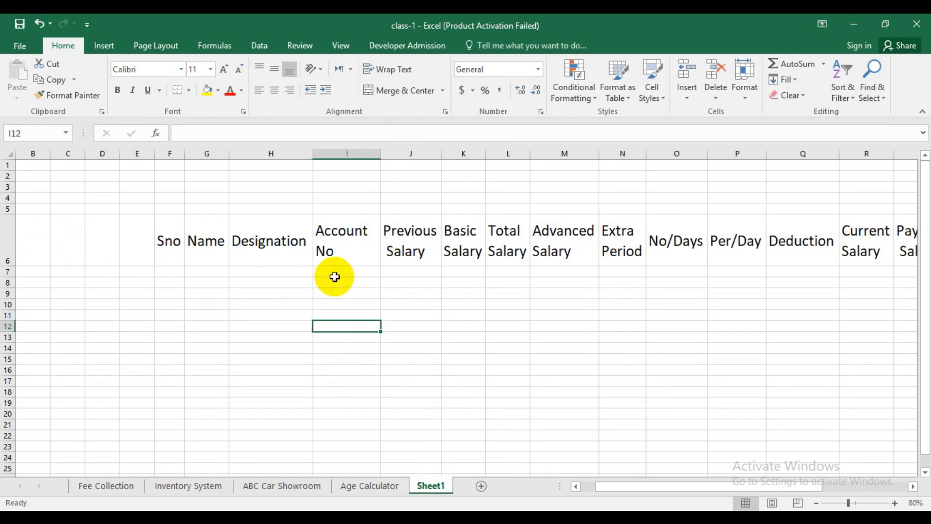
- Center the header text of row 6 horizontally
click(9, 242)
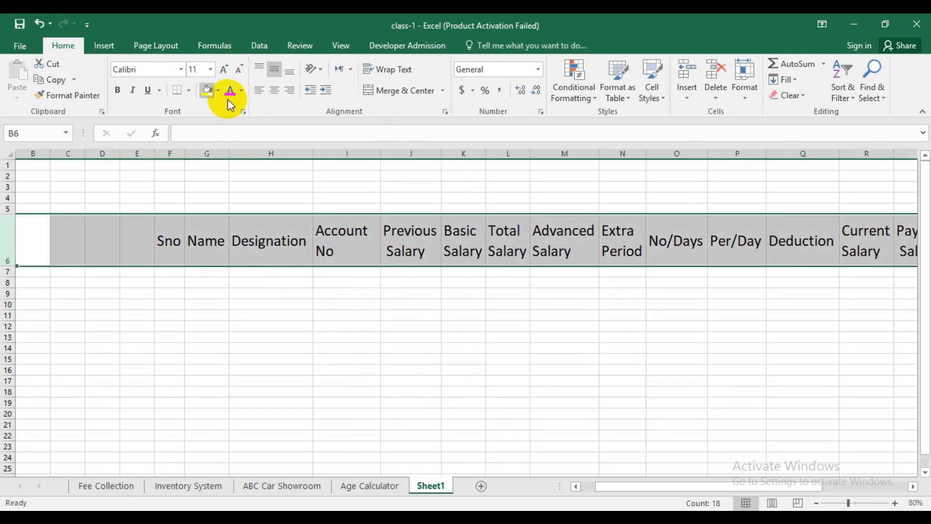
click(270, 90)
click(409, 348)
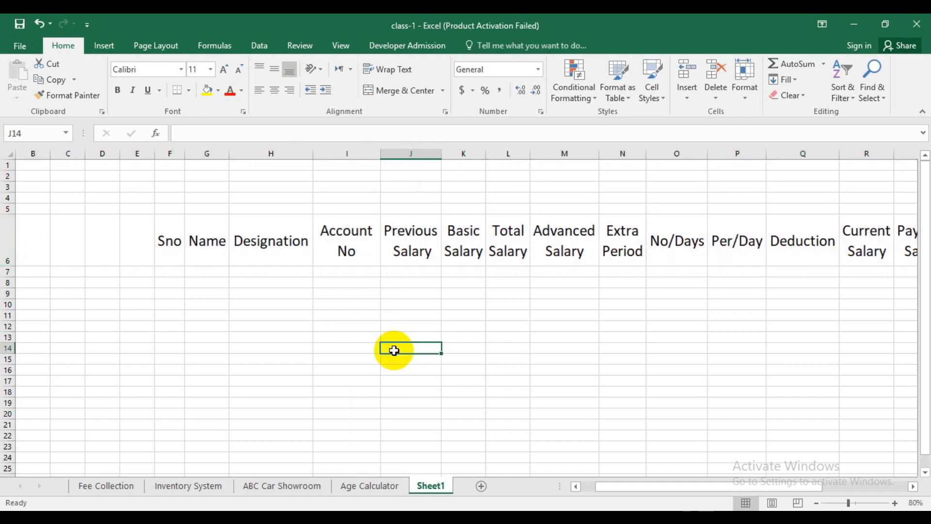
- Fill the header cells F6:W6 with a medium blue theme color
drag(162, 241, 805, 242)
click(219, 92)
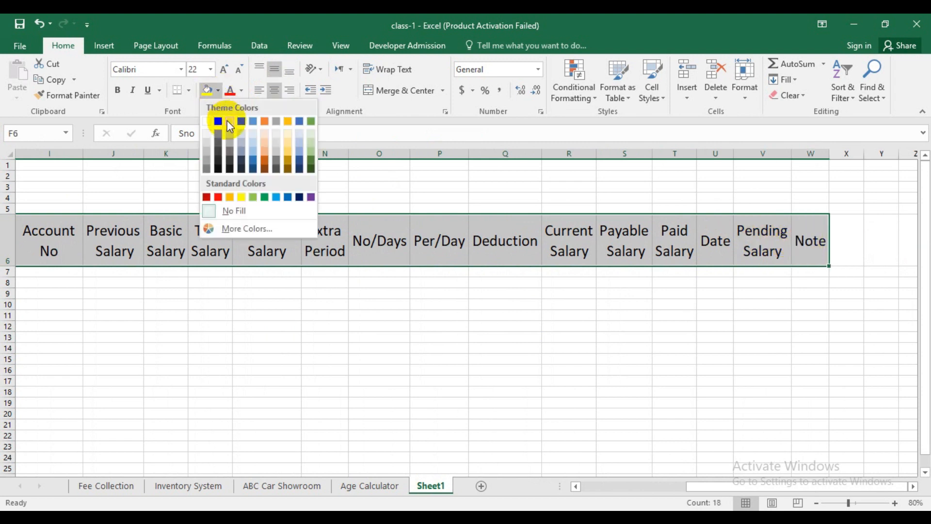
click(251, 120)
scroll(466, 315, left, 3)
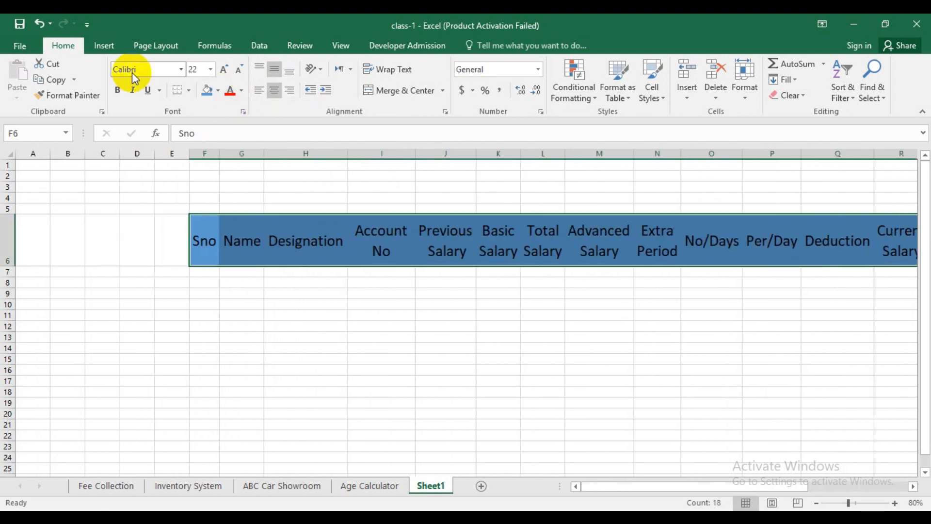
- Apply all borders to the header cells F6:W6
click(189, 91)
click(205, 208)
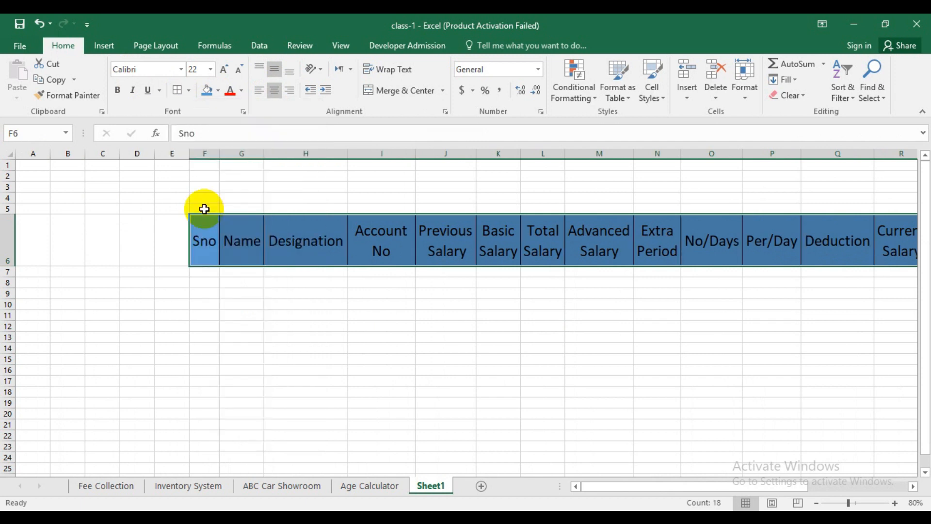
click(297, 369)
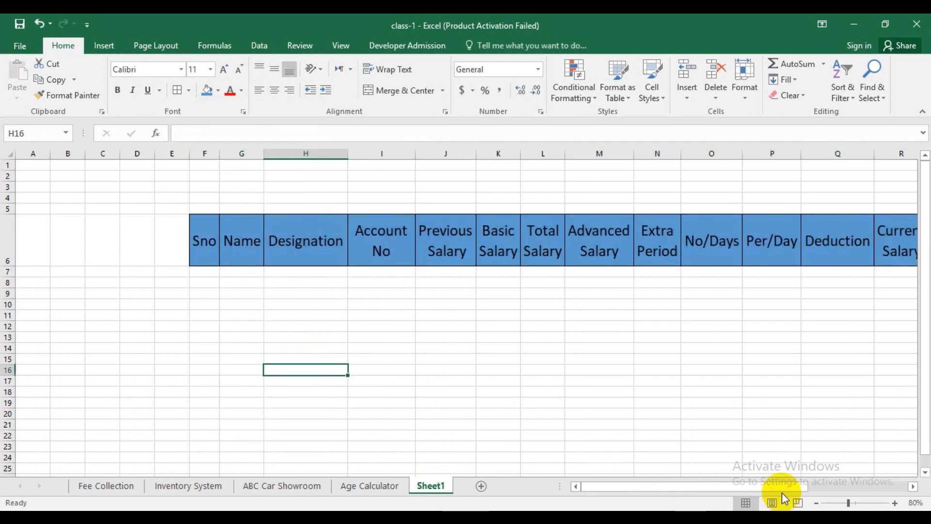
- Zoom the sheet out to 70% and make header row 6 about 30% taller to fit three lines of text
click(815, 503)
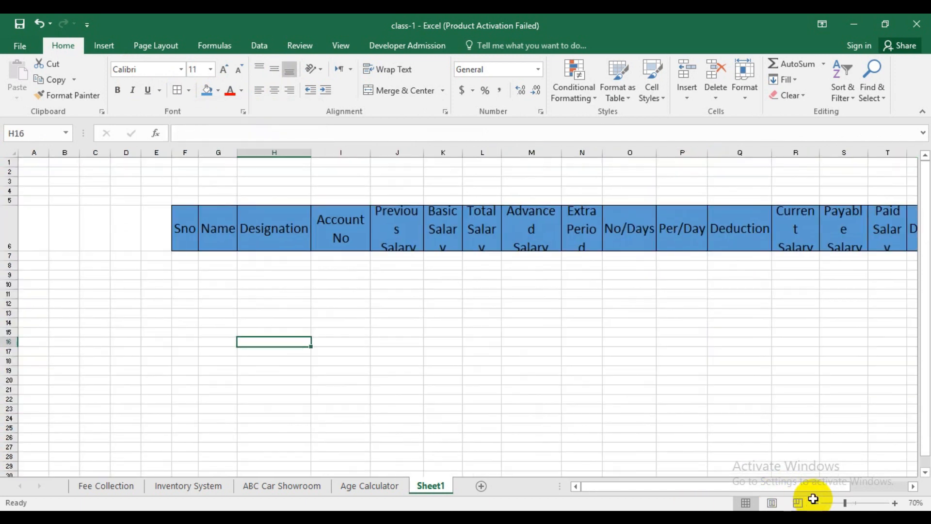
click(9, 232)
drag(14, 250, 10, 265)
click(679, 231)
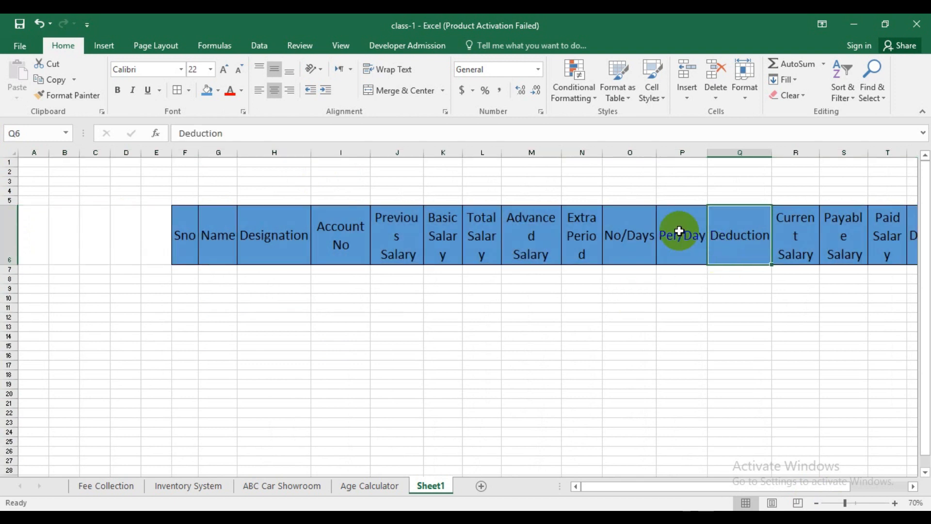
- Widen columns J through N so each word of their headers fits on a single line
drag(600, 153, 576, 152)
click(537, 235)
drag(501, 154, 521, 155)
drag(463, 155, 485, 152)
drag(423, 151, 444, 150)
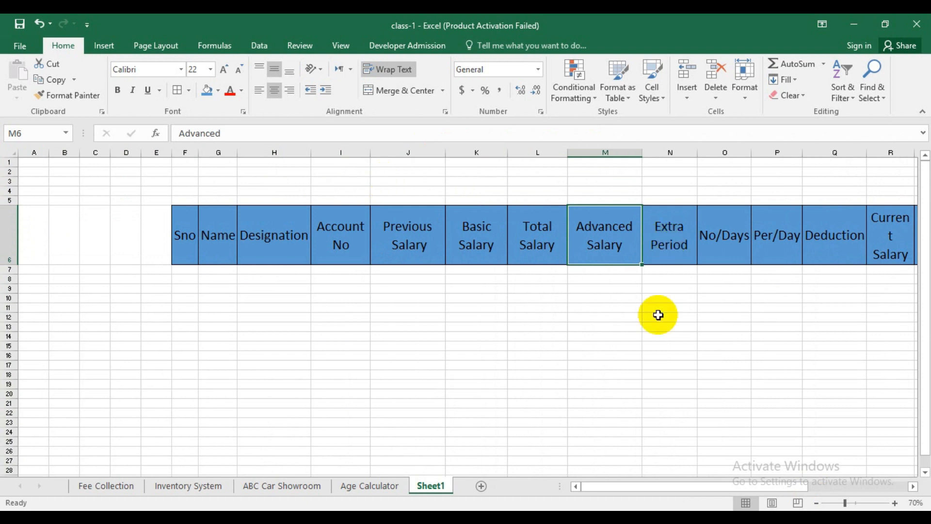
- Widen columns R, S, T and V so each word of their headers fits on a single line
drag(613, 487, 720, 499)
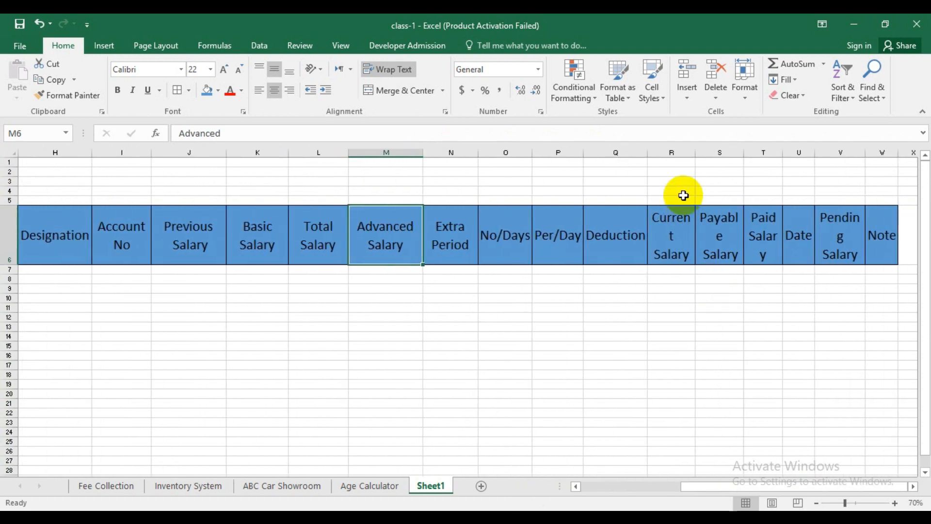
click(683, 152)
drag(711, 154, 831, 154)
click(753, 151)
click(800, 152)
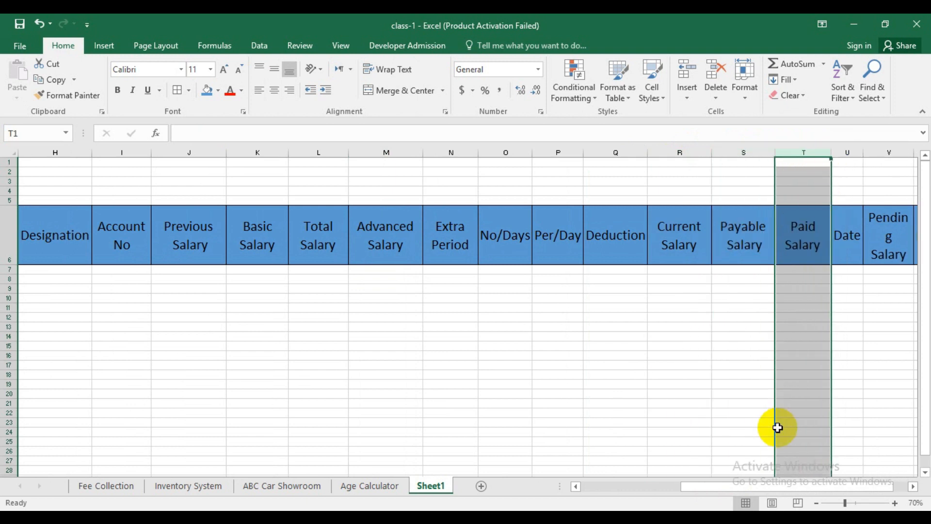
drag(777, 489, 809, 489)
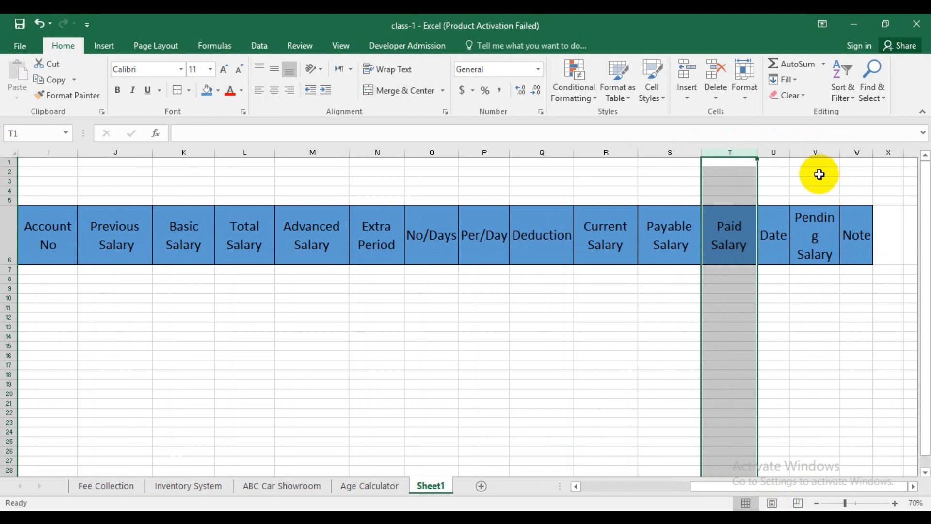
click(818, 153)
drag(840, 154, 854, 154)
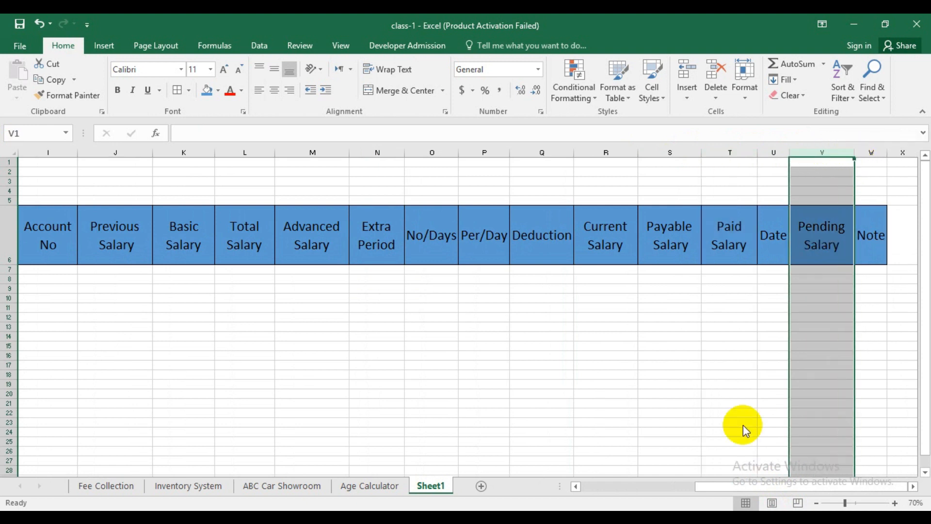
click(606, 405)
- Zoom the sheet out to 50% so the whole header row F6:W6 fits in view
drag(706, 486, 665, 486)
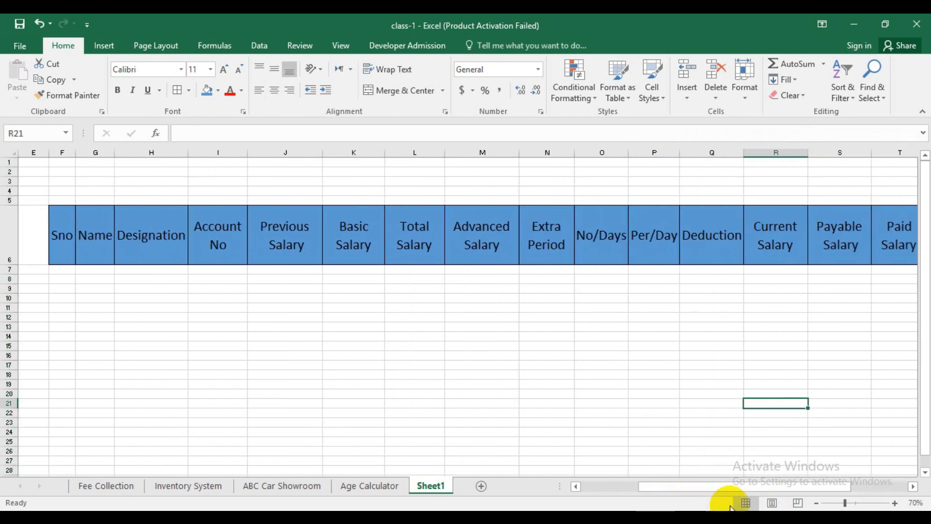
click(816, 503)
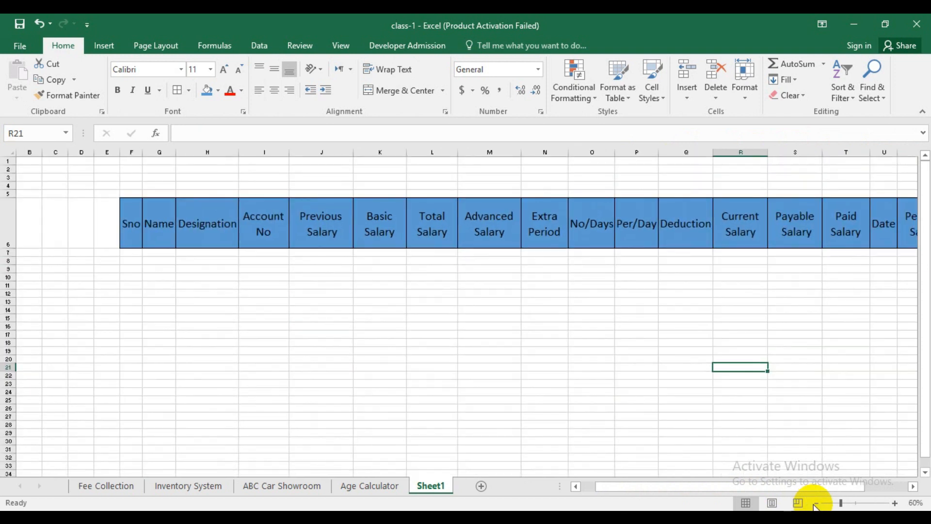
click(815, 503)
click(133, 236)
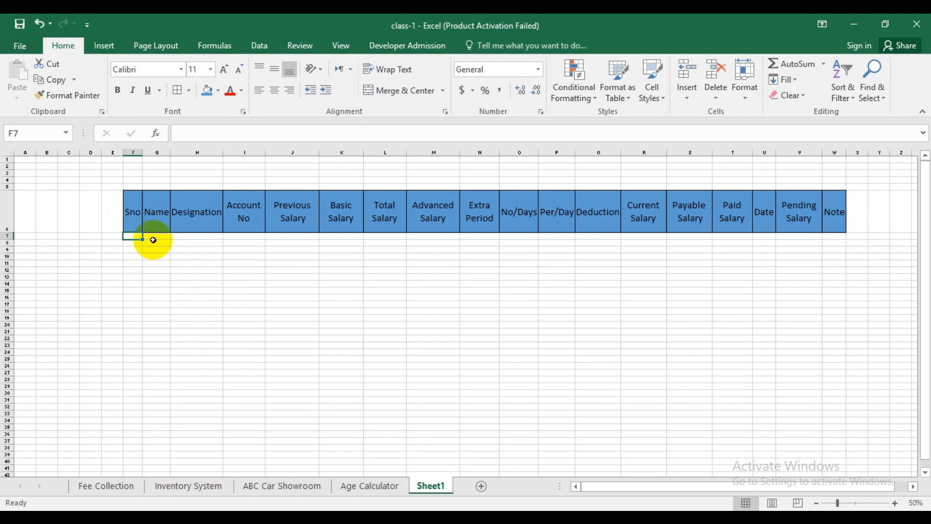
click(190, 238)
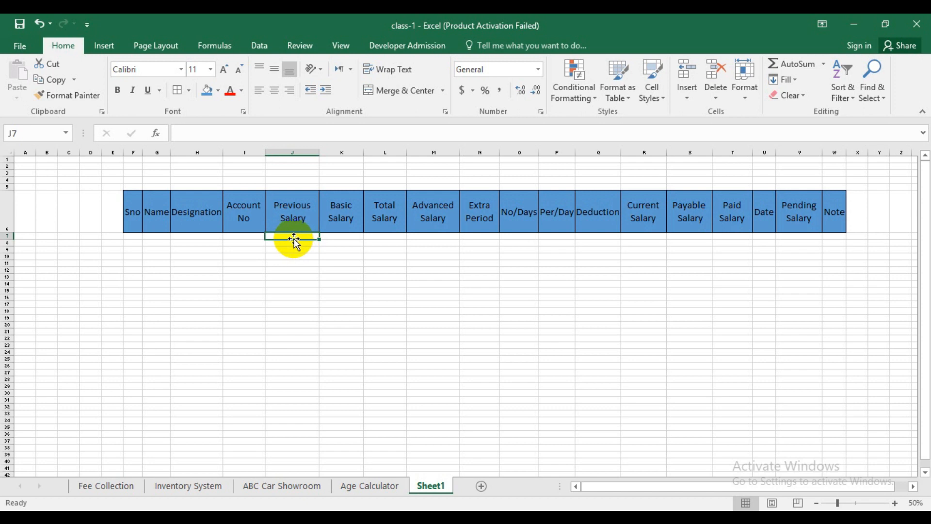
click(342, 242)
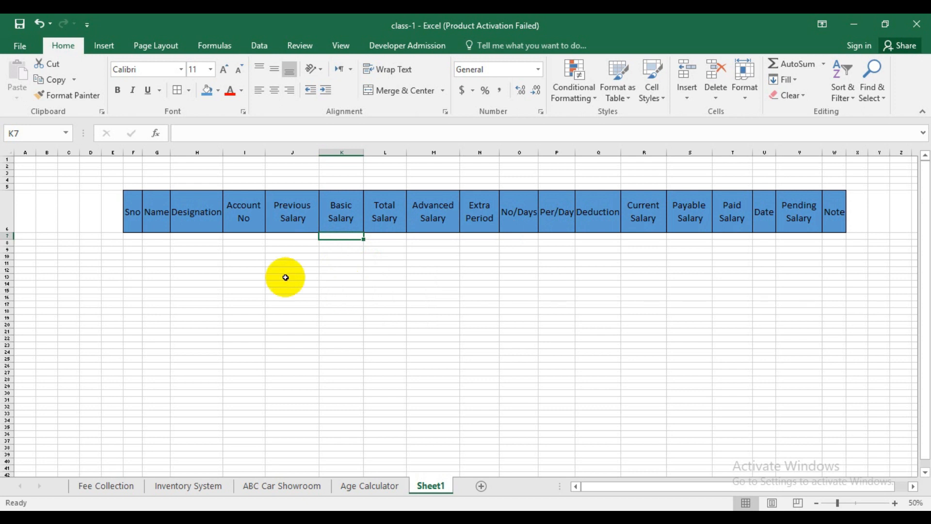
- Apply all borders to the body cells F7:W15 and set their font size to 26
drag(131, 236, 837, 291)
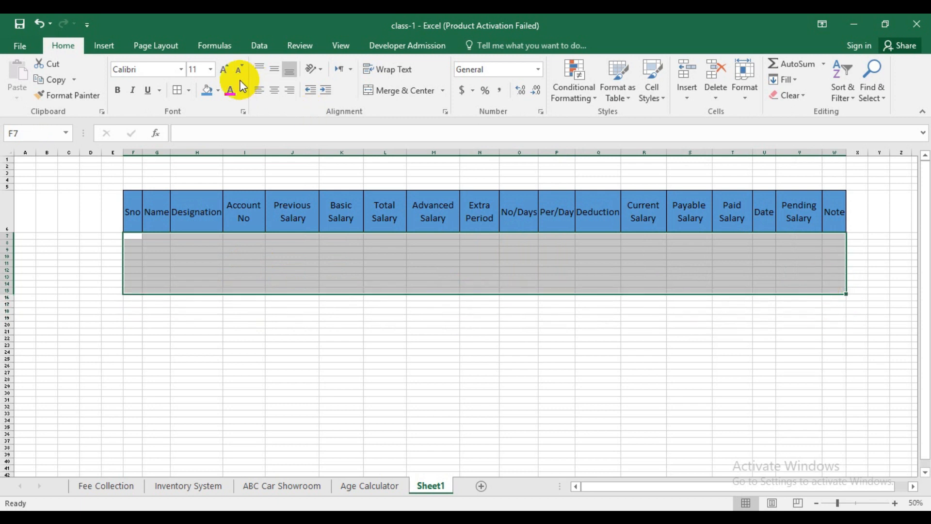
click(177, 90)
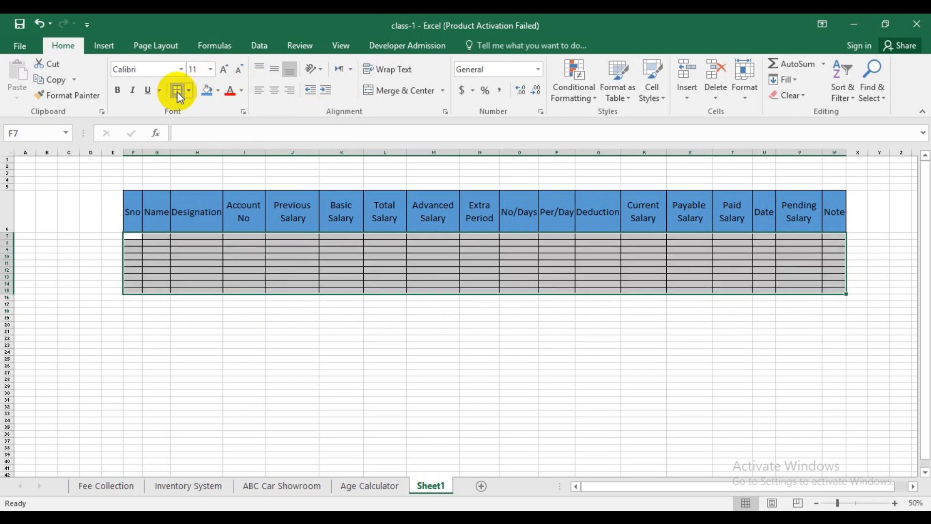
click(225, 69)
click(225, 69)
click(225, 69)
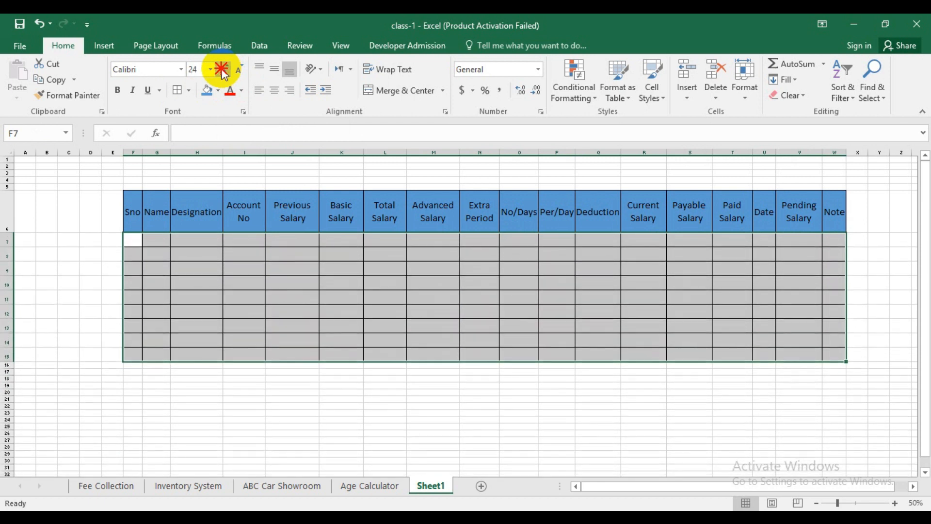
click(224, 69)
click(224, 69)
click(225, 69)
click(225, 70)
click(224, 69)
click(224, 70)
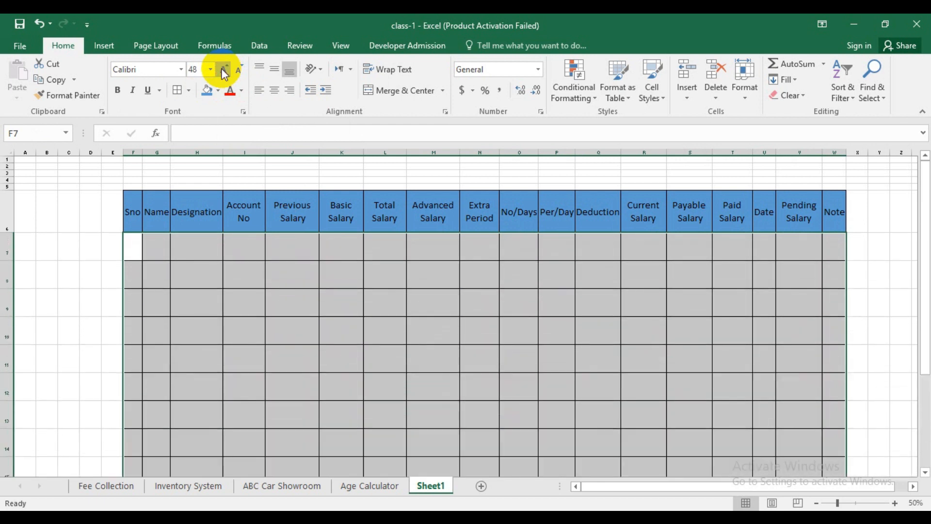
click(238, 69)
click(240, 71)
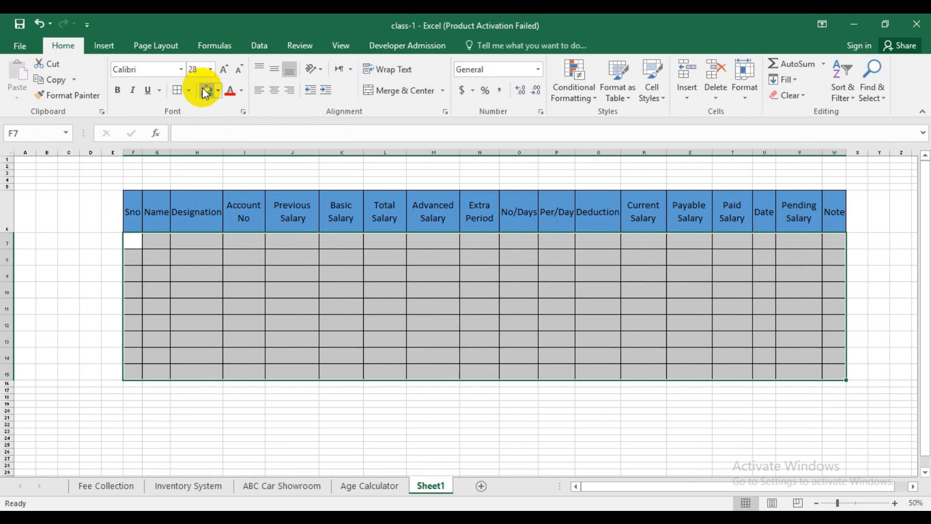
click(217, 90)
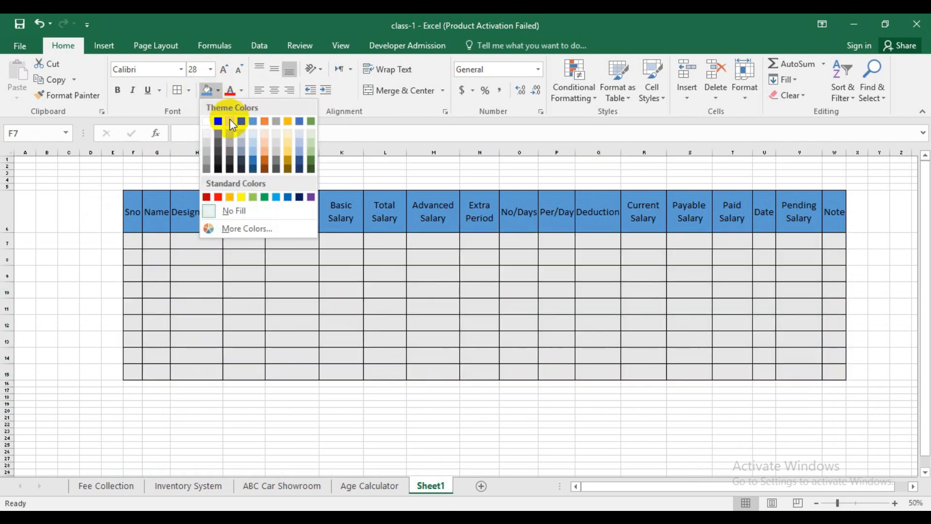
click(239, 70)
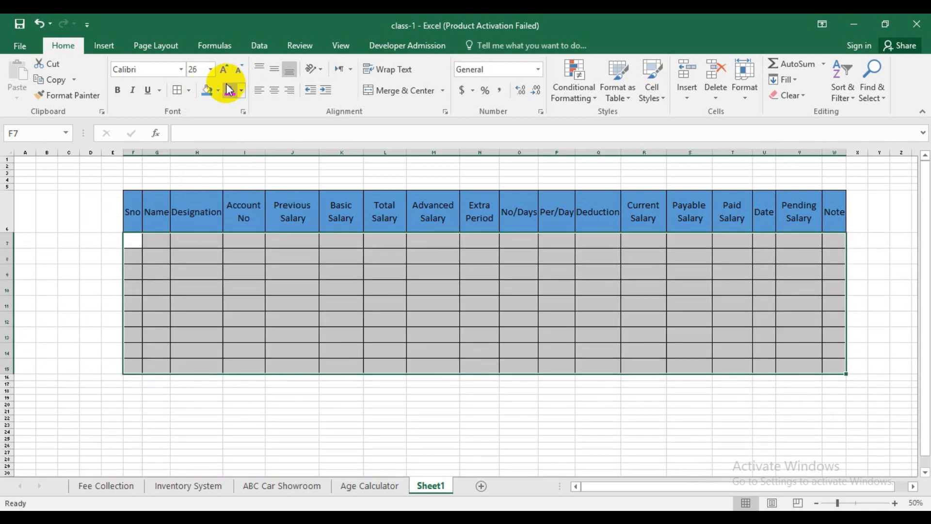
- Fill the body cells F7:W15 with the light gray theme color
click(218, 90)
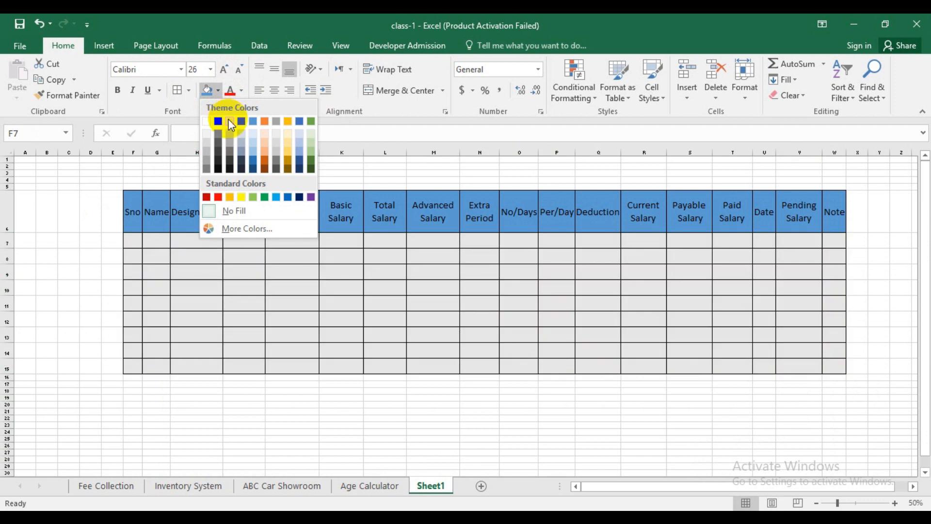
click(230, 123)
click(107, 236)
- Enter the serial numbers 1 to 5 in cells F7:F11 of the Sno column
click(134, 242)
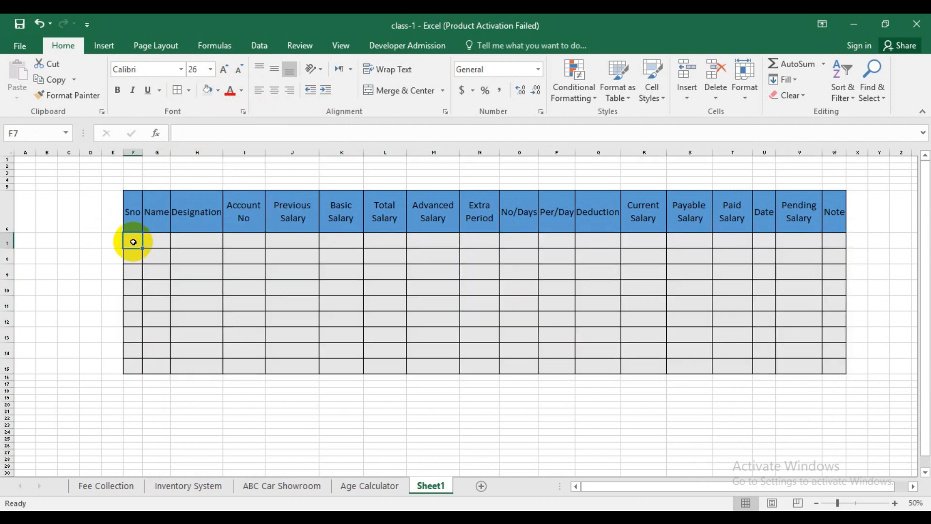
text(1)
key(Return)
text(2)
key(Return)
text(3)
key(Return)
text(4)
key(Return)
text(5)
key(Return)
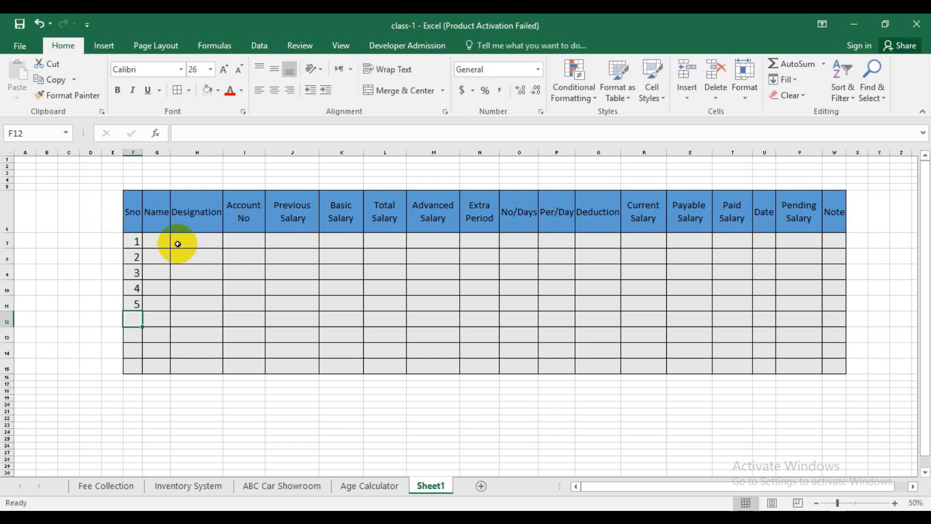
- Enter the five employees' names in cells G7:G11 and autofit the width of column G to them
click(151, 241)
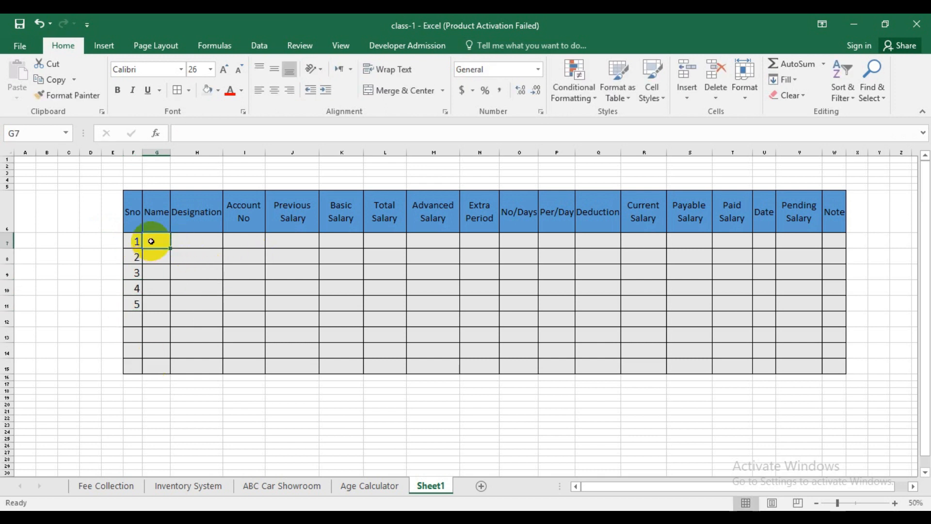
text(Asad)
key(Return)
text(Ali)
key(Return)
text(Khan)
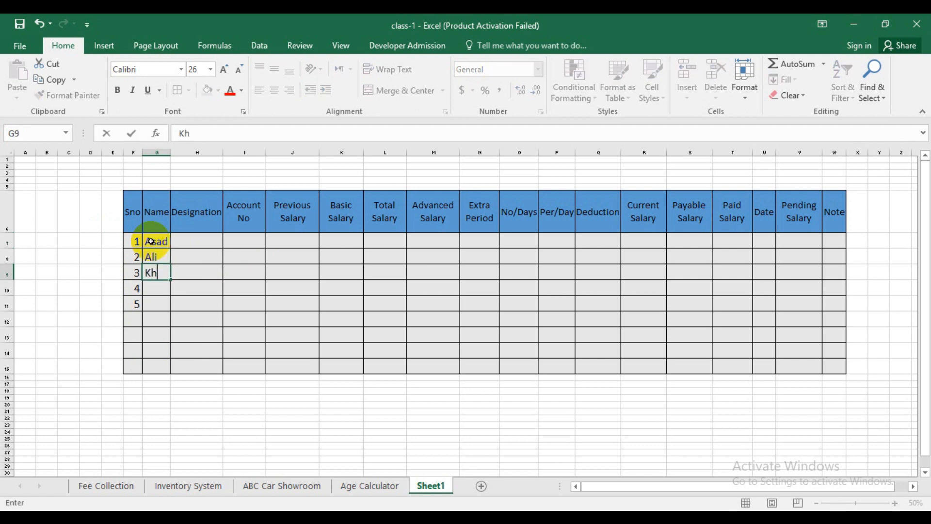
key(Return)
text(Arslan)
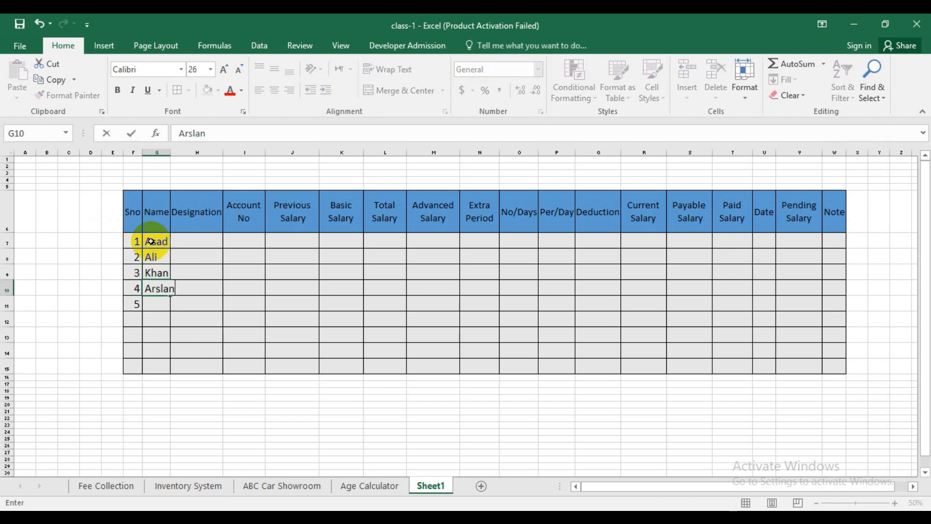
key(Return)
text(Abdullah)
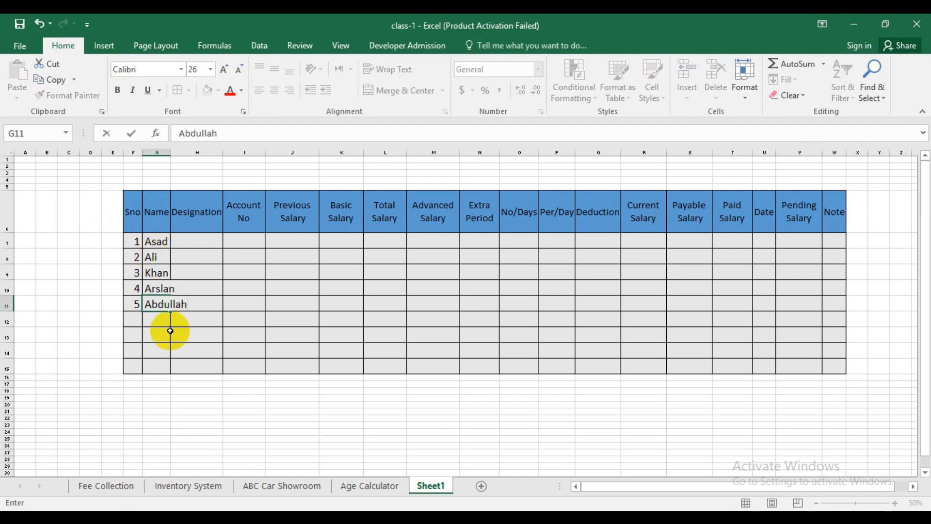
click(176, 418)
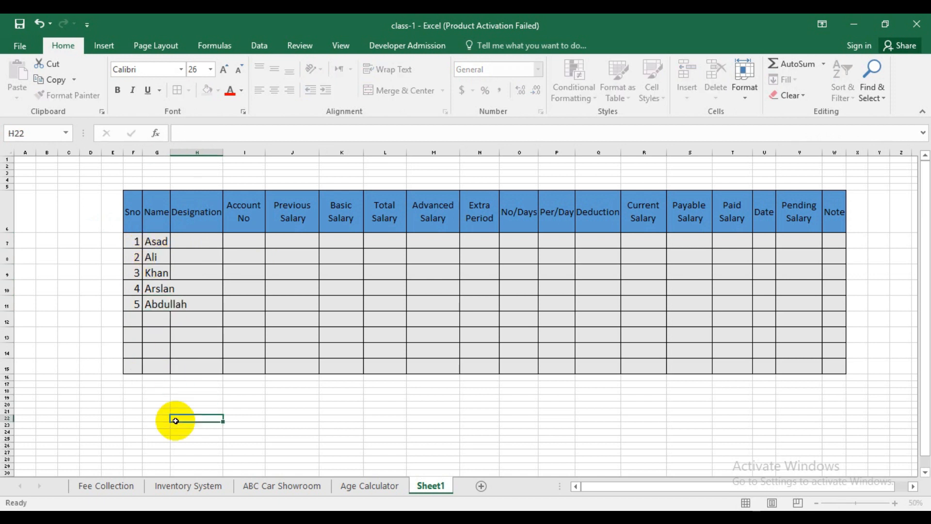
double_click(171, 152)
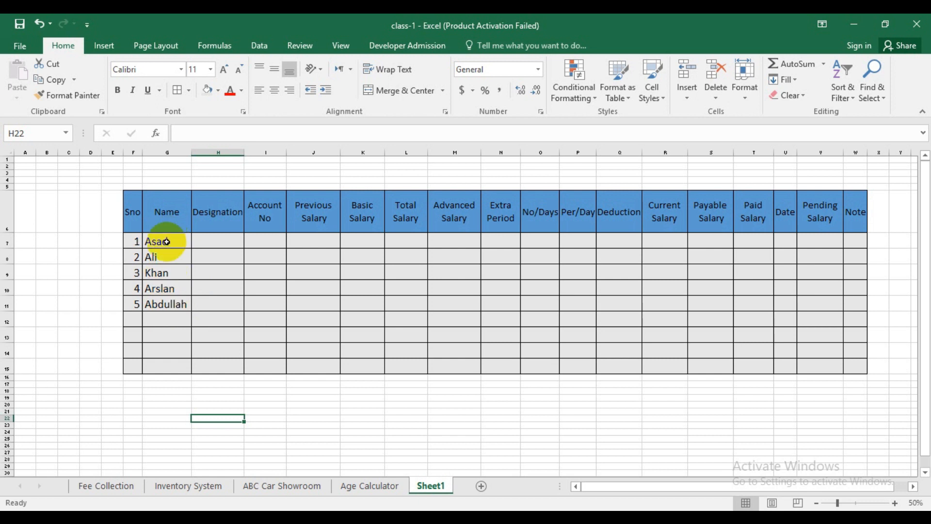
- Enter the designations Eng, Urdu, Computer, Physics and Biology in cells H7:H11
click(219, 244)
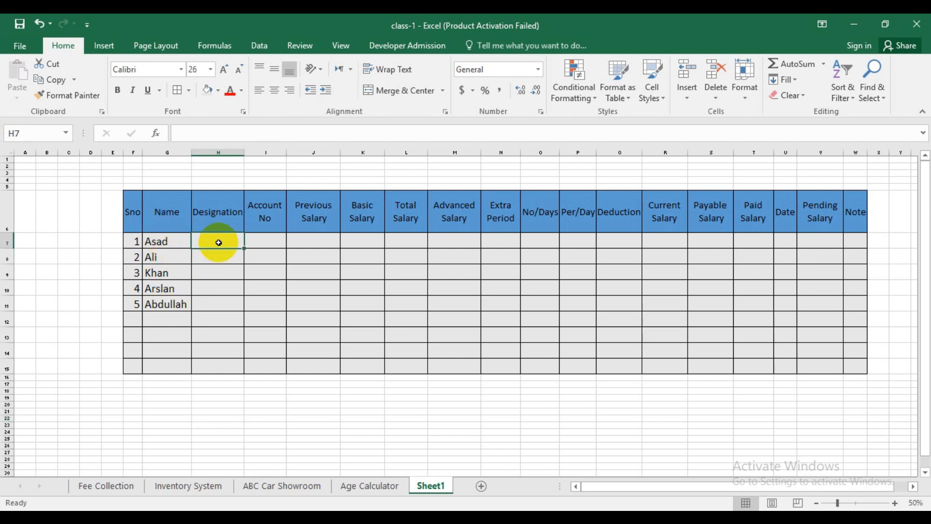
text(Eng)
click(217, 257)
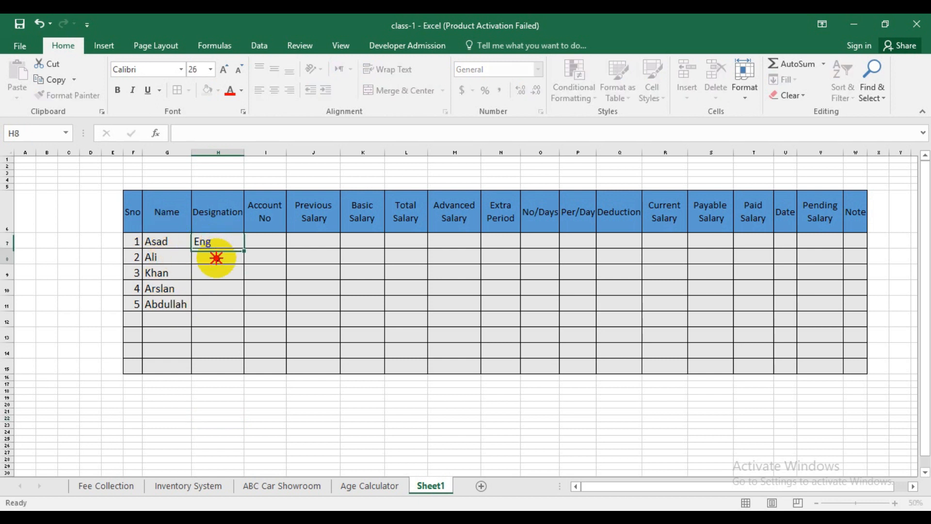
text(Urdu)
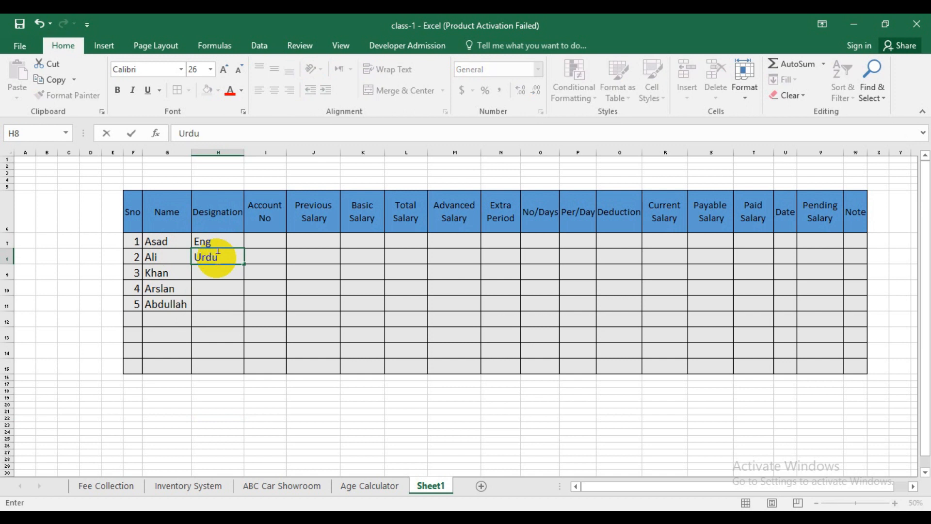
key(Return)
text(Computer)
key(Return)
text(Physics)
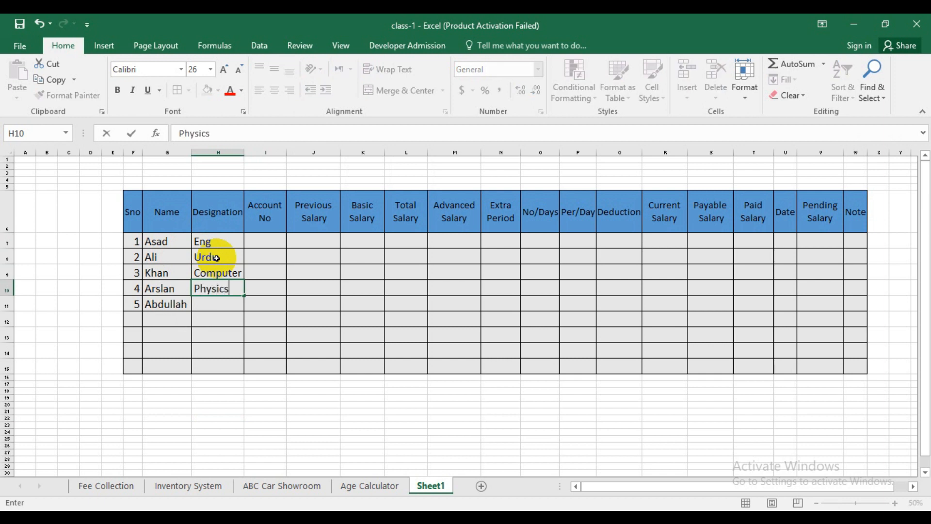
key(Return)
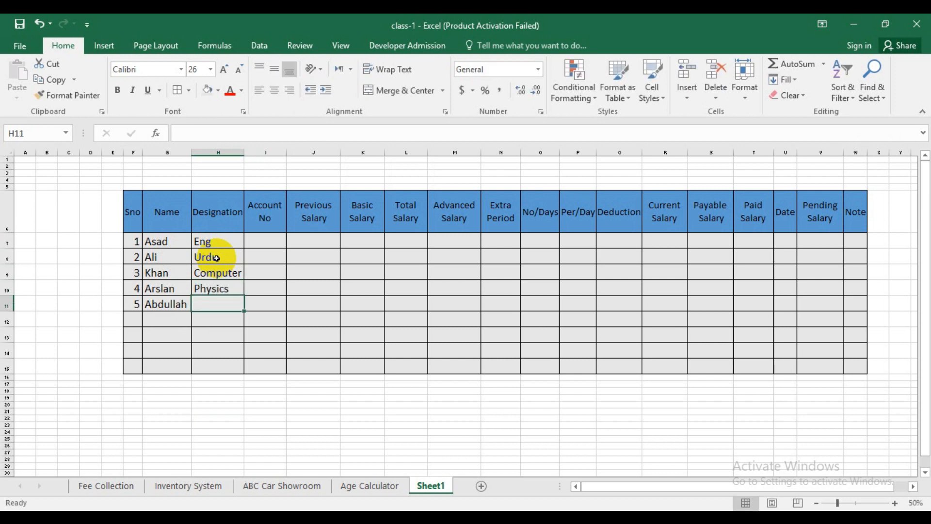
text(Biology)
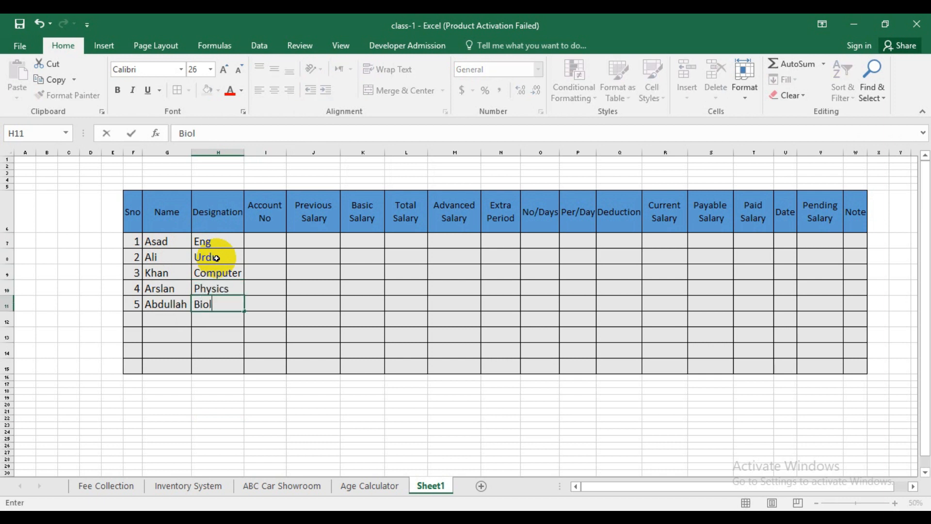
key(Return)
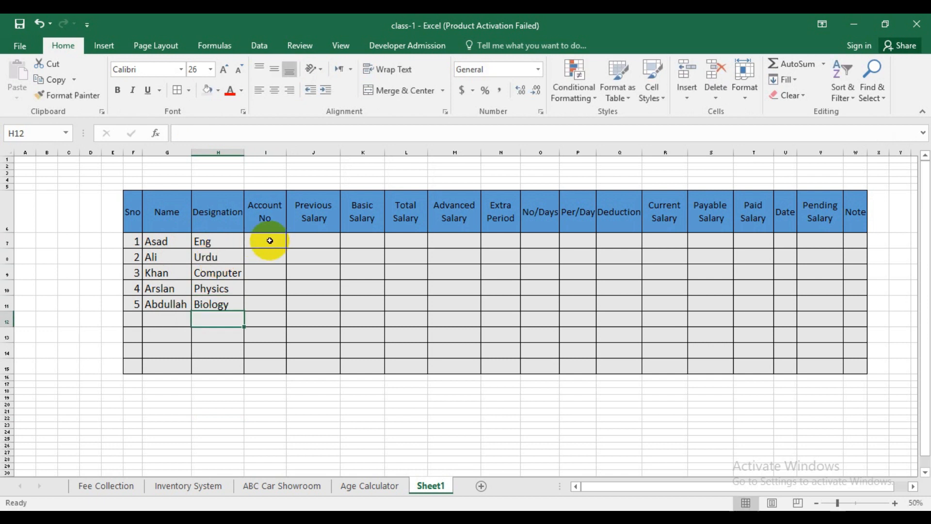
- Enter the first employee's account number in cell I7
click(270, 241)
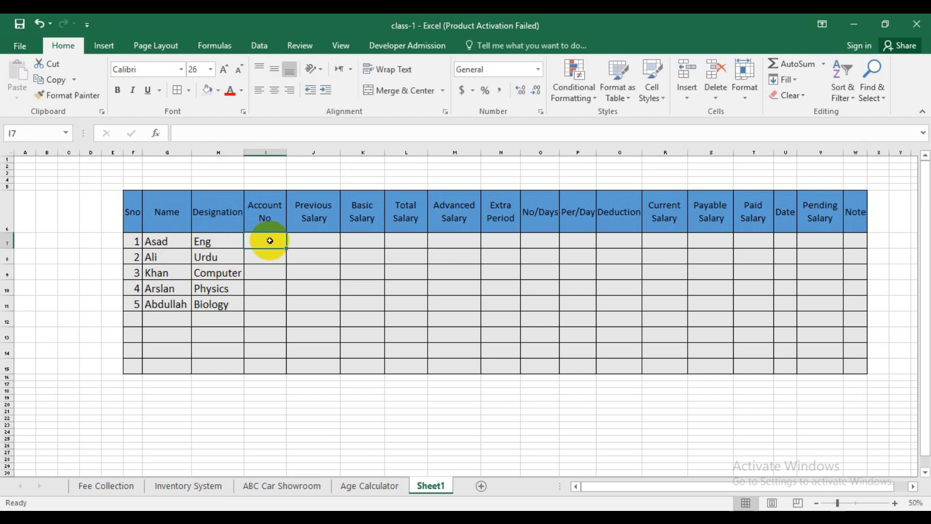
text(Dc)
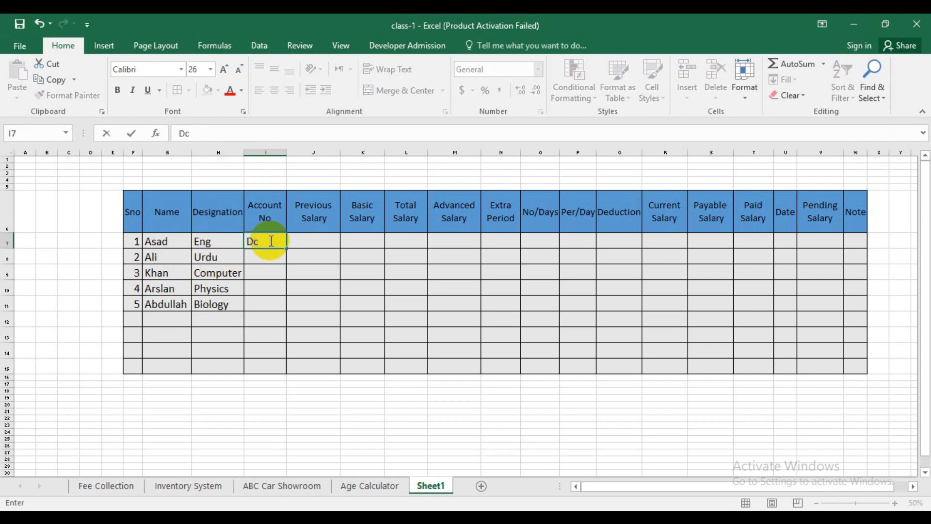
text(C-1001)
key(Return)
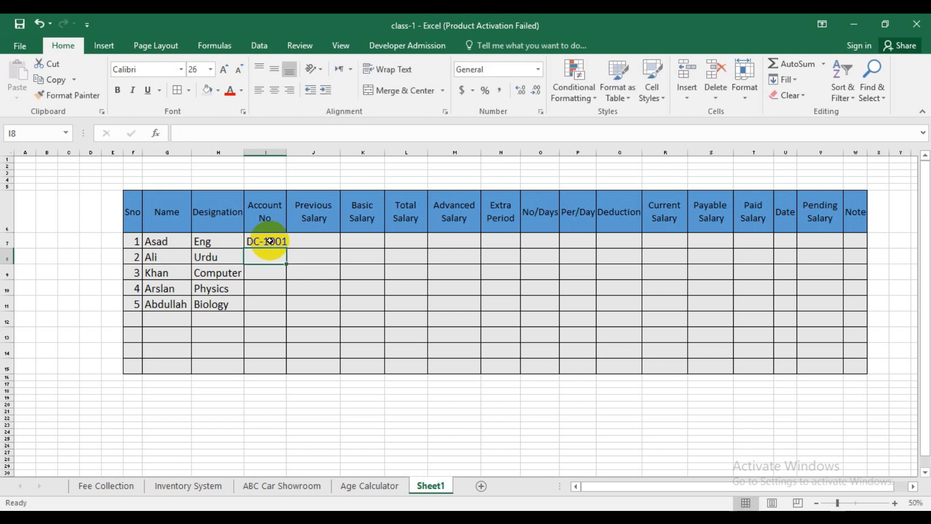
- Enter the second employee's account number in cell I8, with its final digit one higher than the number above
text(DC-1001)
key(Tab)
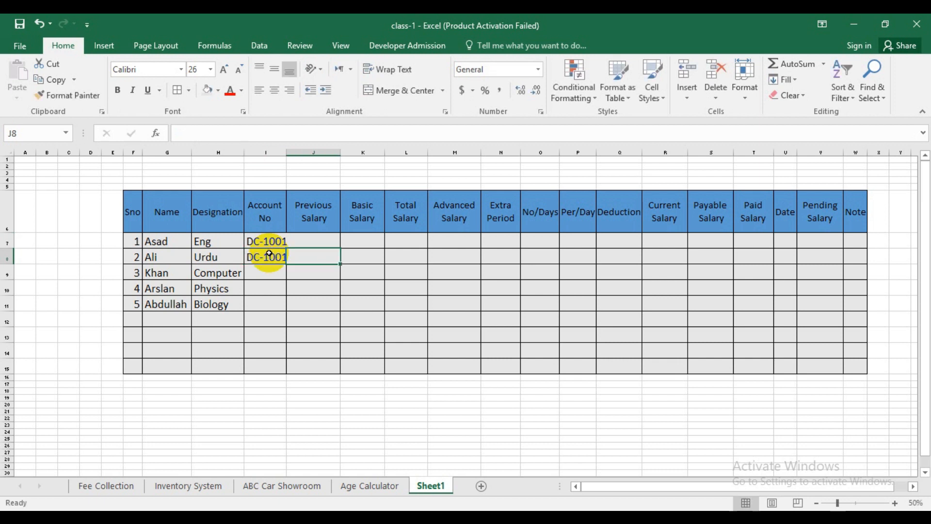
double_click(269, 255)
key(Right)
key(Right)
key(BackSpace)
text(2)
key(Return)
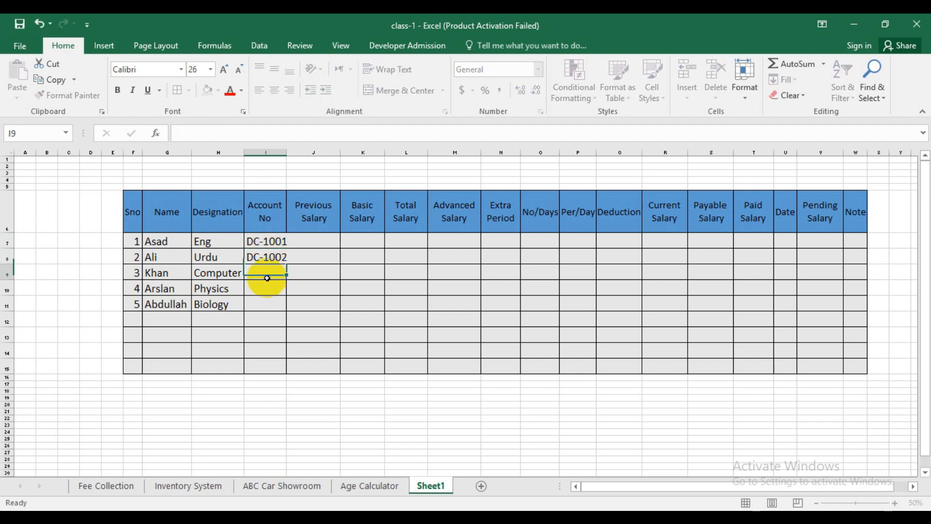
- Extend the account number series from cells I7:I8 down to I11 and autofit the width of column I
drag(272, 241, 283, 305)
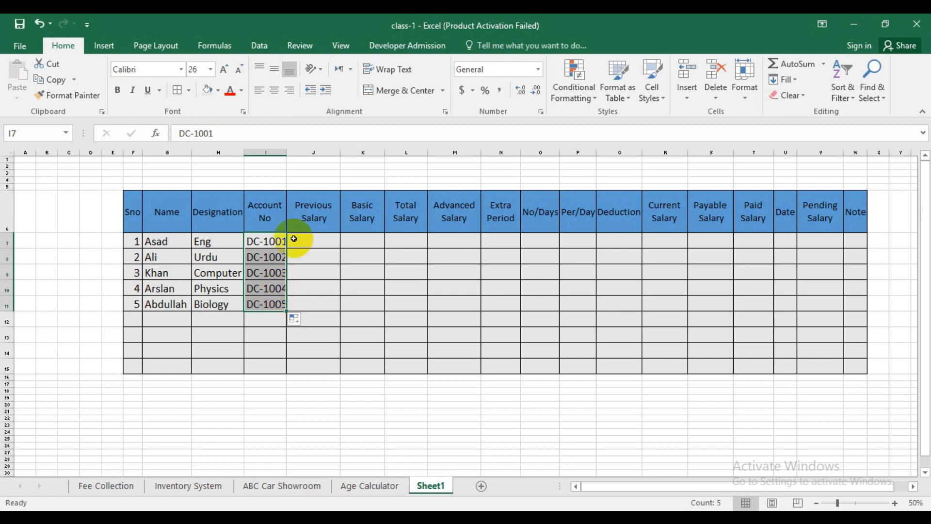
double_click(287, 155)
click(374, 238)
text(=)
key(BackSpace)
click(370, 238)
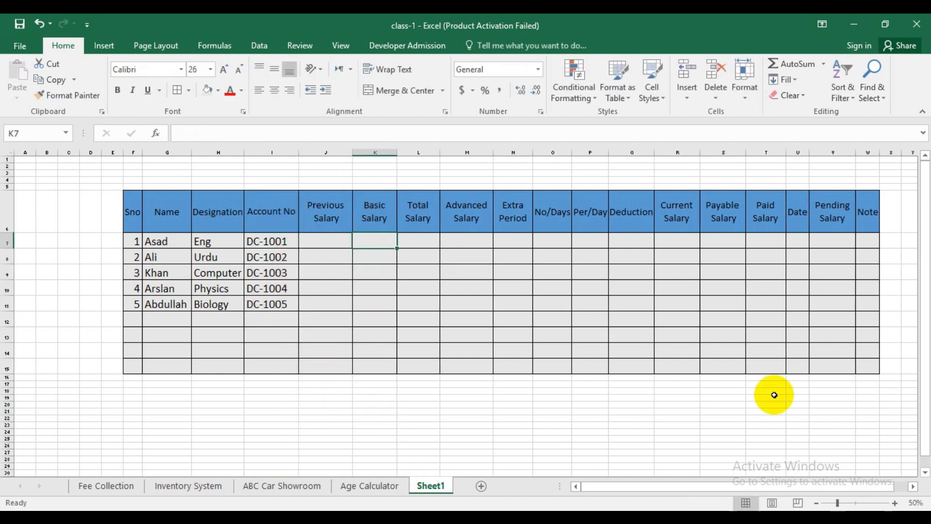
- Enter the basic salaries 35000, 26000, 20000, 28000 and 30000 in cells K7:K11
click(894, 503)
click(894, 503)
click(362, 342)
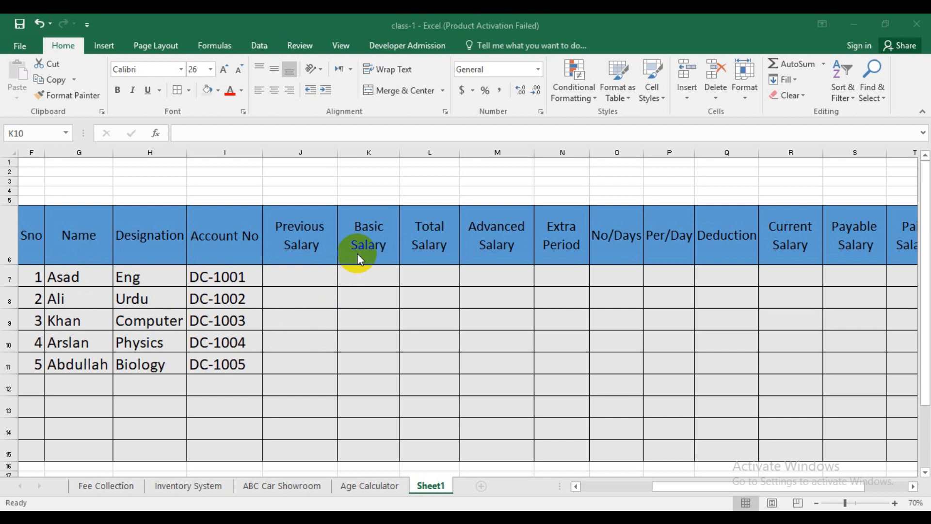
click(368, 279)
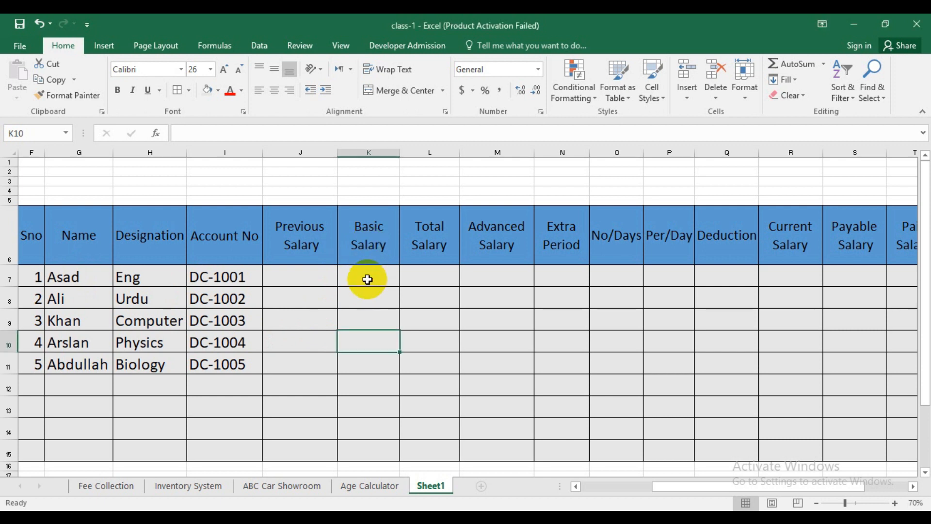
click(368, 280)
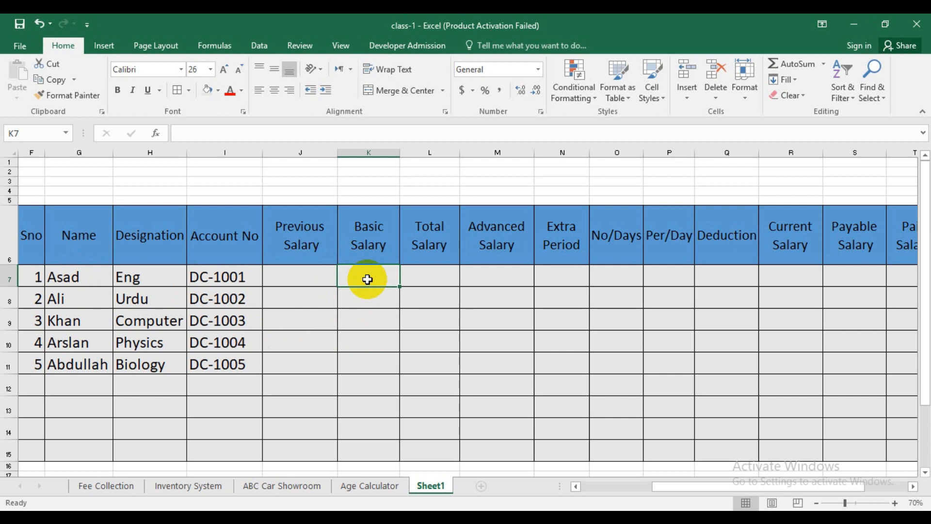
text(35)
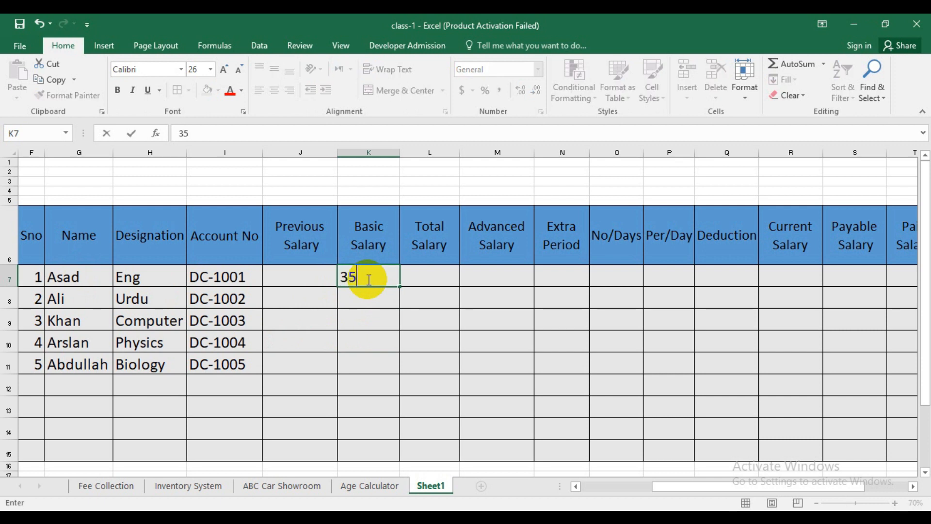
text(000)
key(Return)
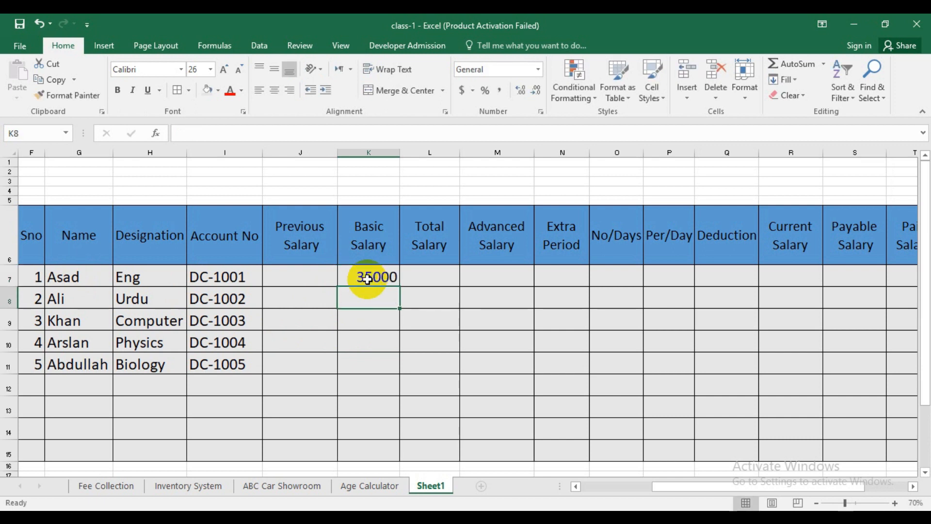
text(26000)
key(Return)
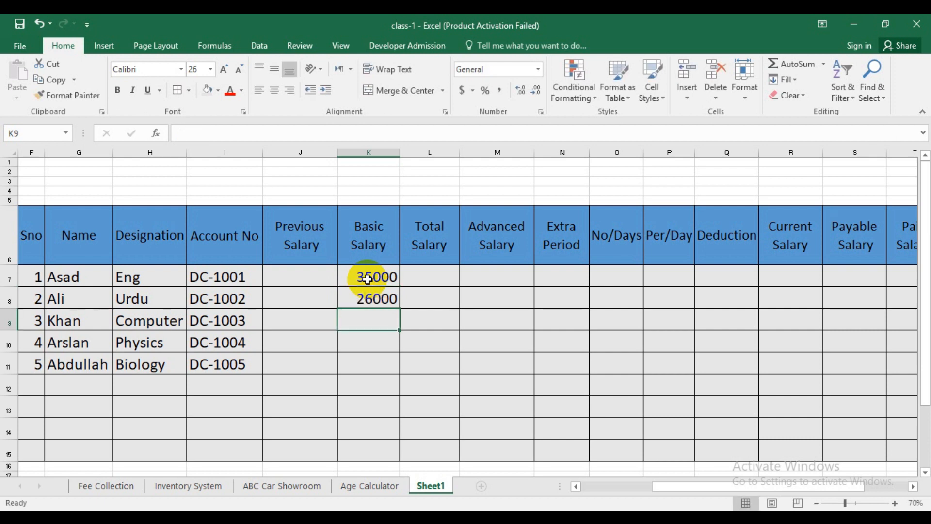
text(20)
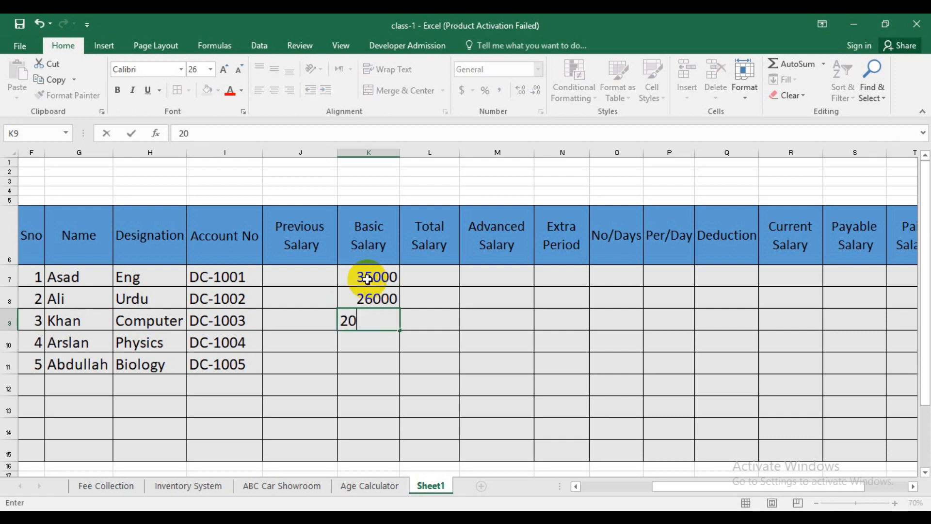
text(000)
key(Return)
text(2)
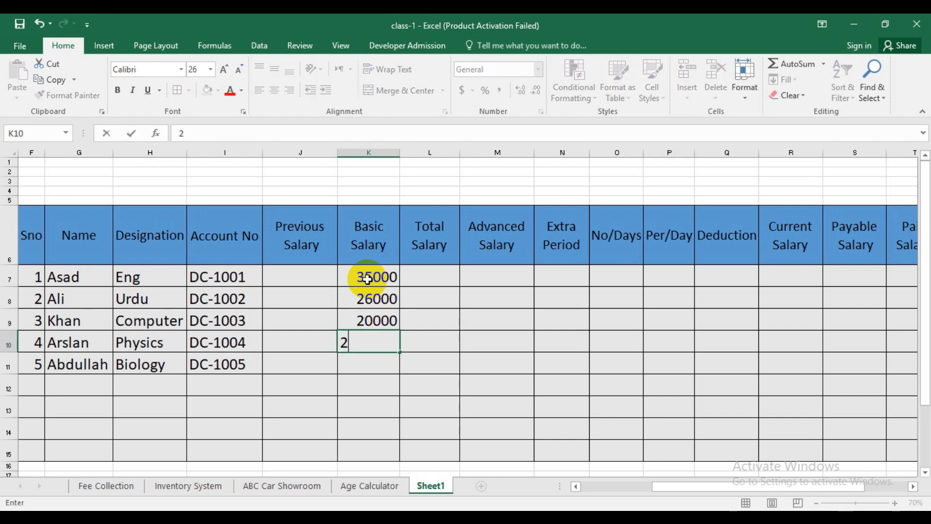
text(8000)
key(Return)
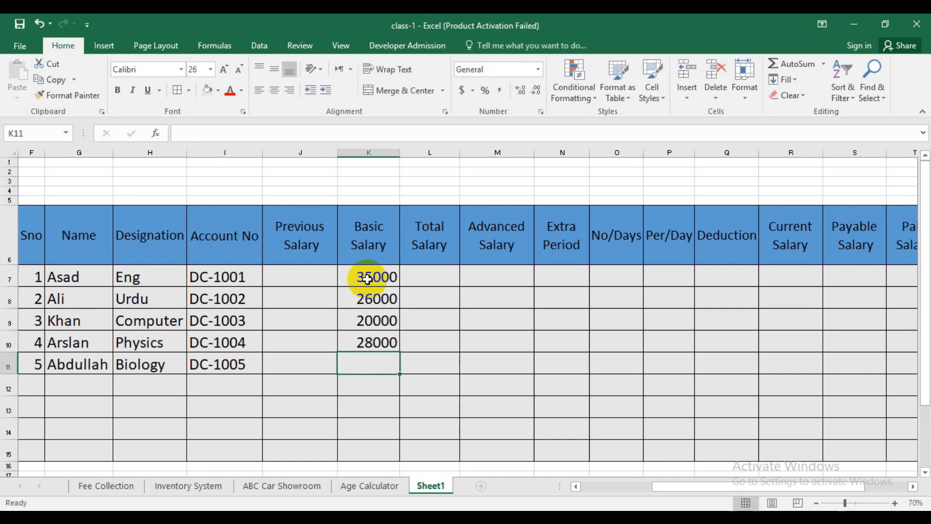
text(30000)
key(Return)
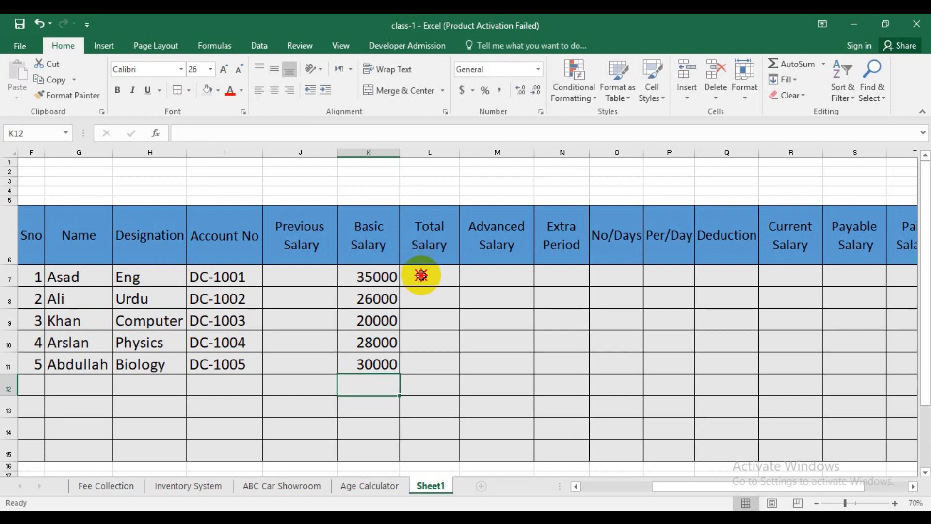
click(421, 275)
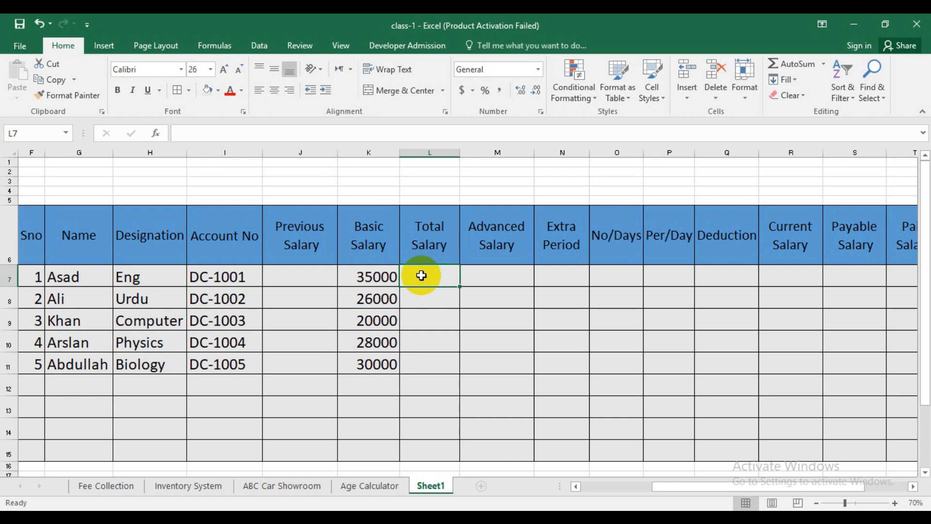
click(382, 280)
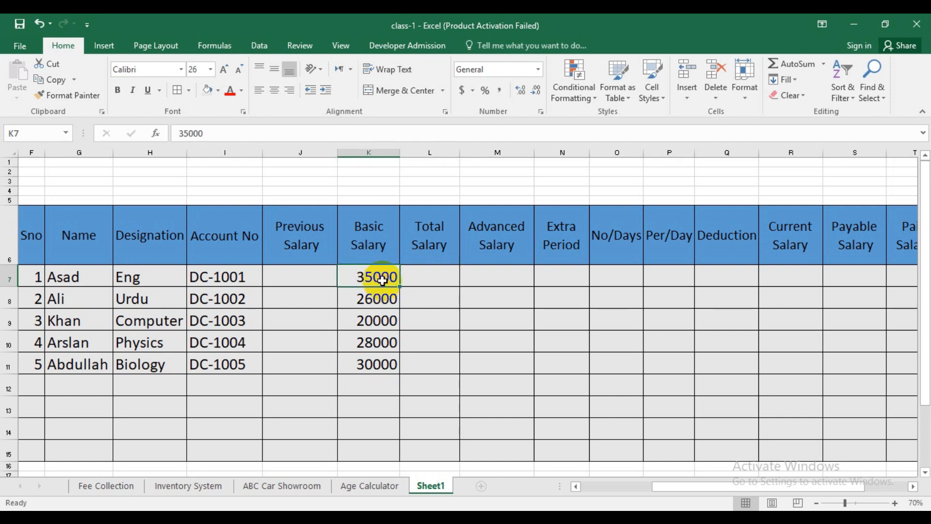
click(326, 277)
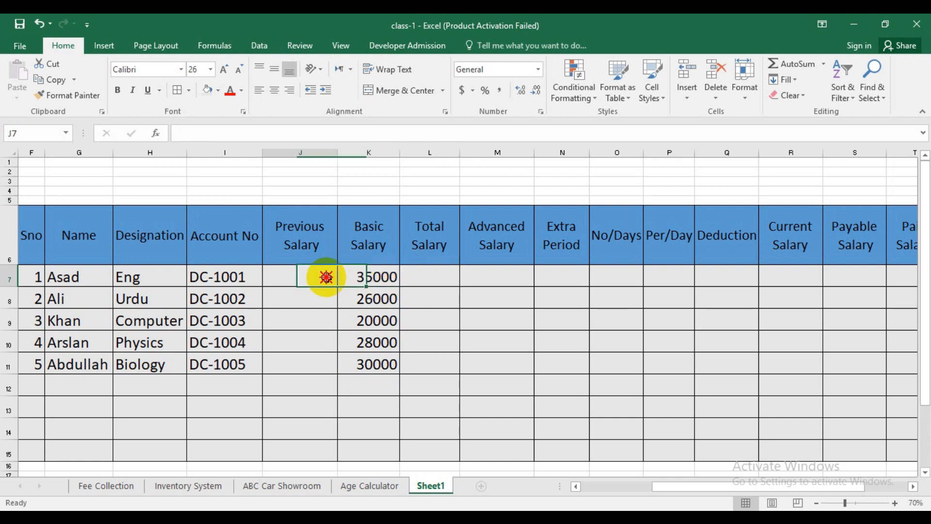
click(431, 271)
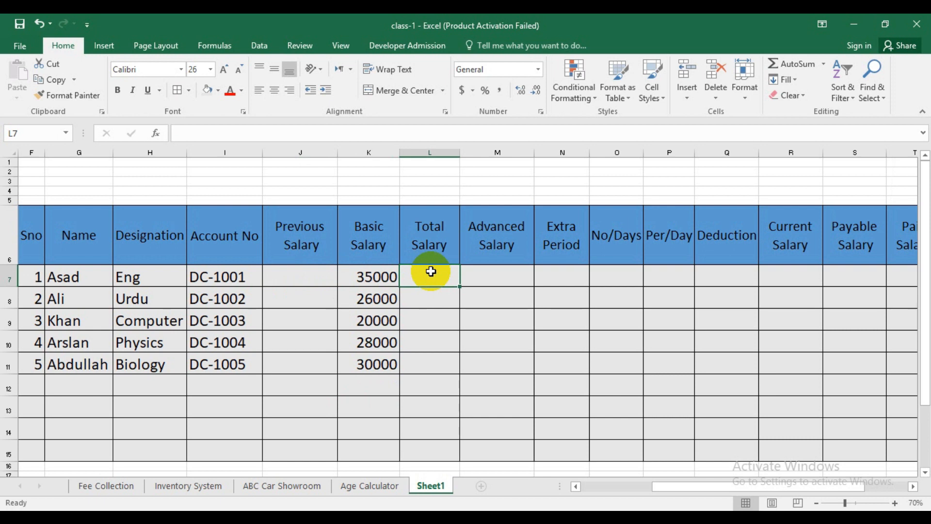
click(382, 279)
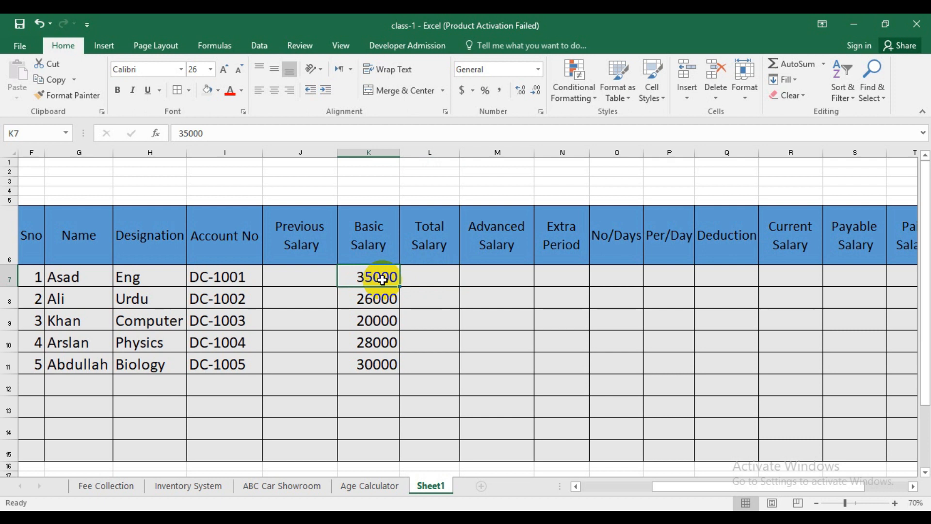
click(426, 272)
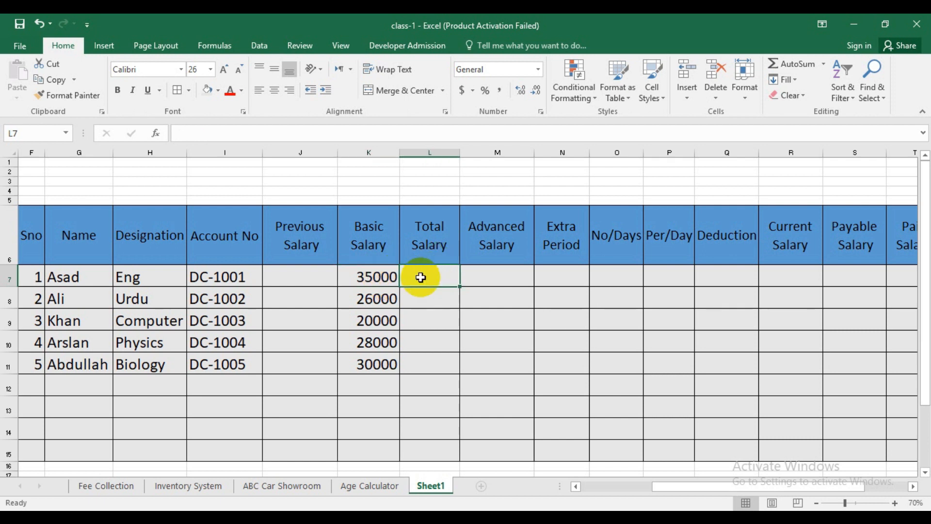
click(385, 276)
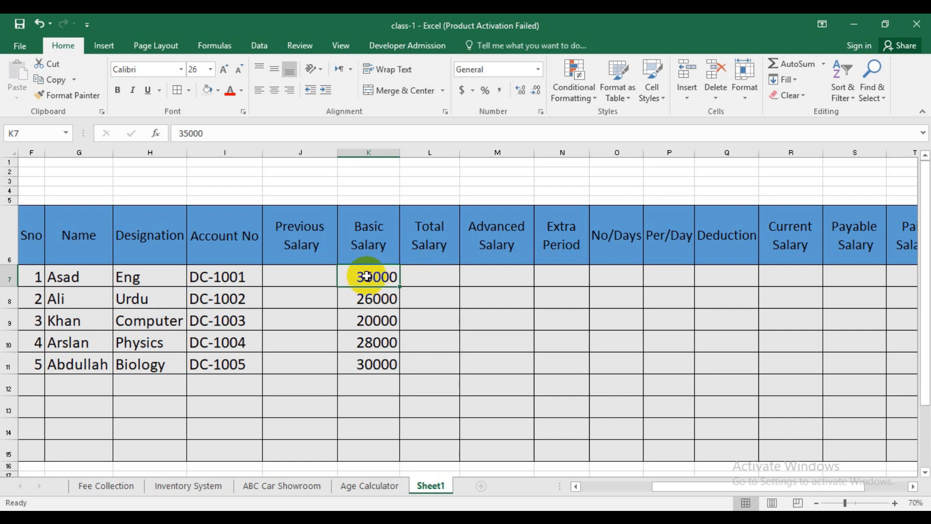
- Calculate the total salary in cell L7 with the formula =K7+J7 and fill it down to L11
click(432, 271)
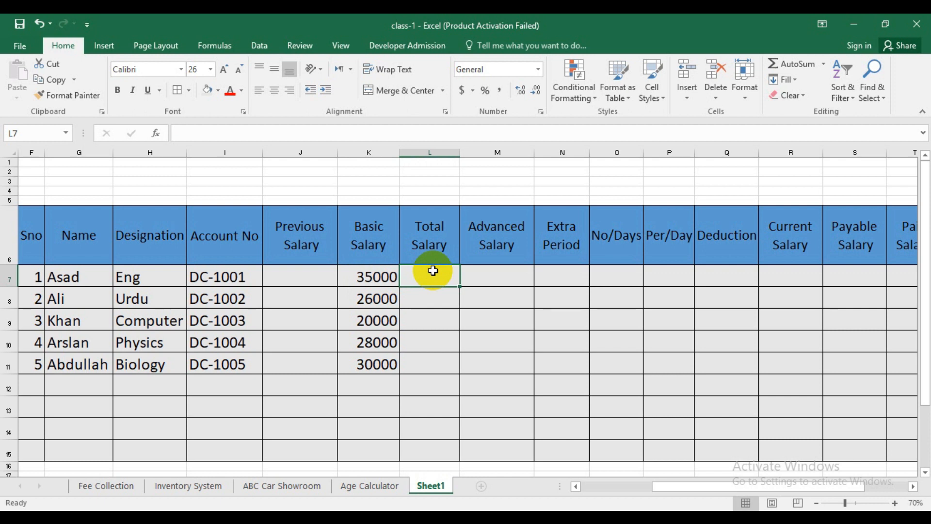
text(=)
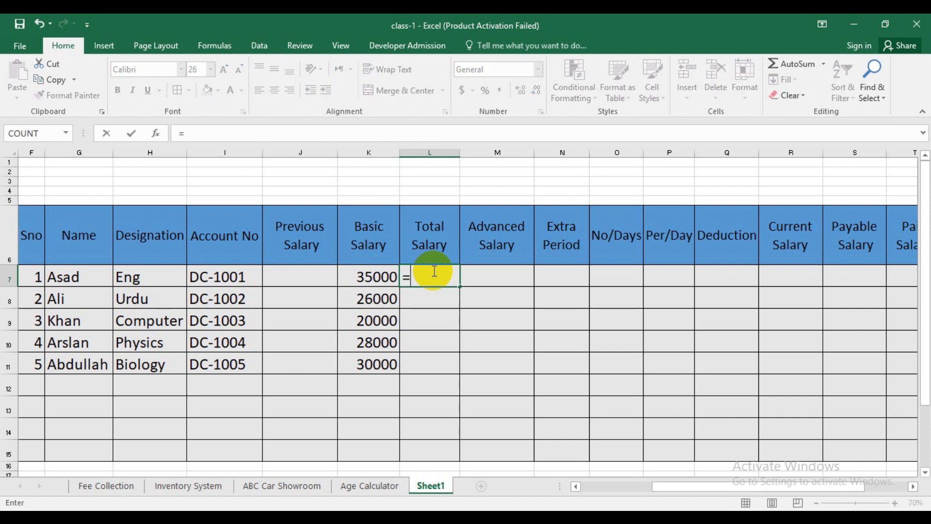
click(371, 275)
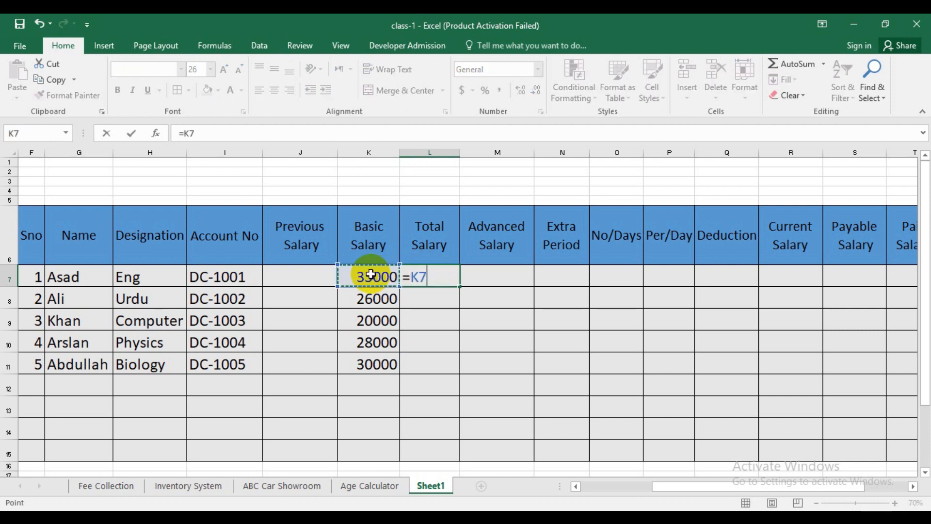
text(+)
click(328, 276)
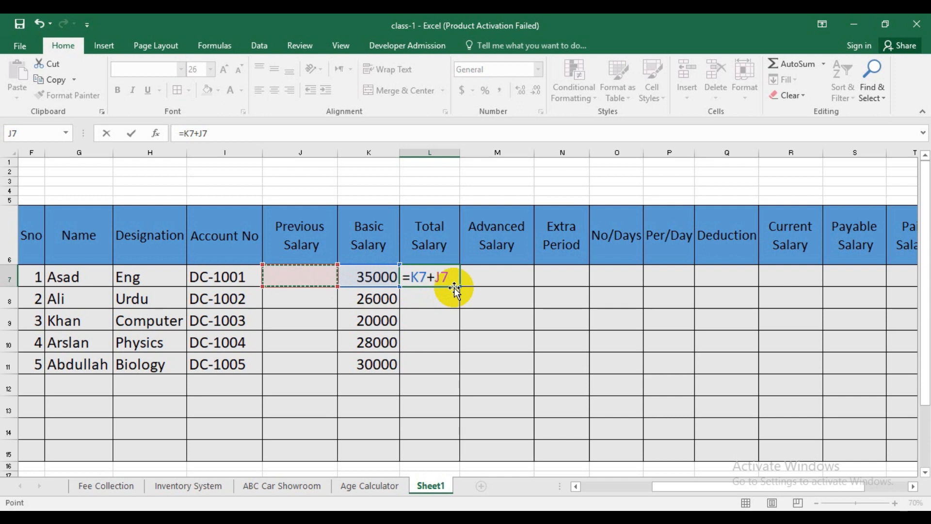
key(Return)
click(433, 280)
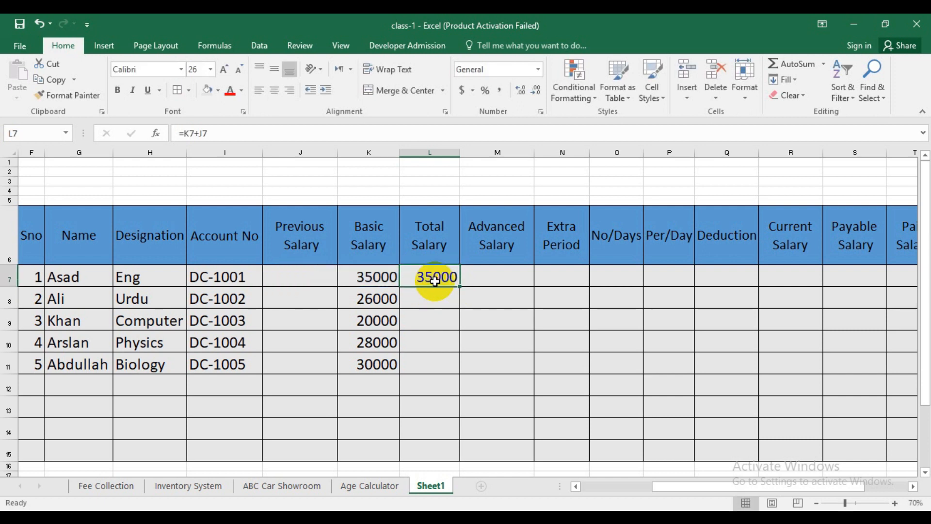
drag(460, 287, 451, 367)
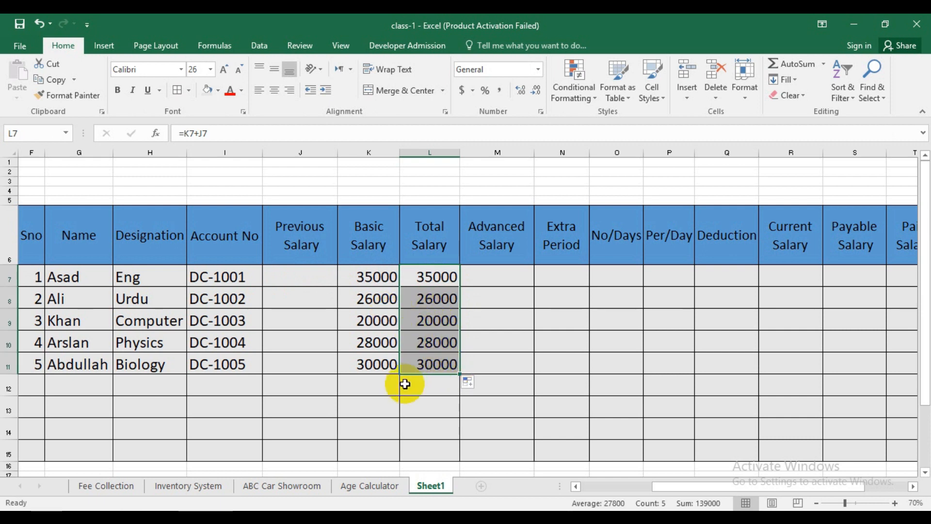
click(306, 273)
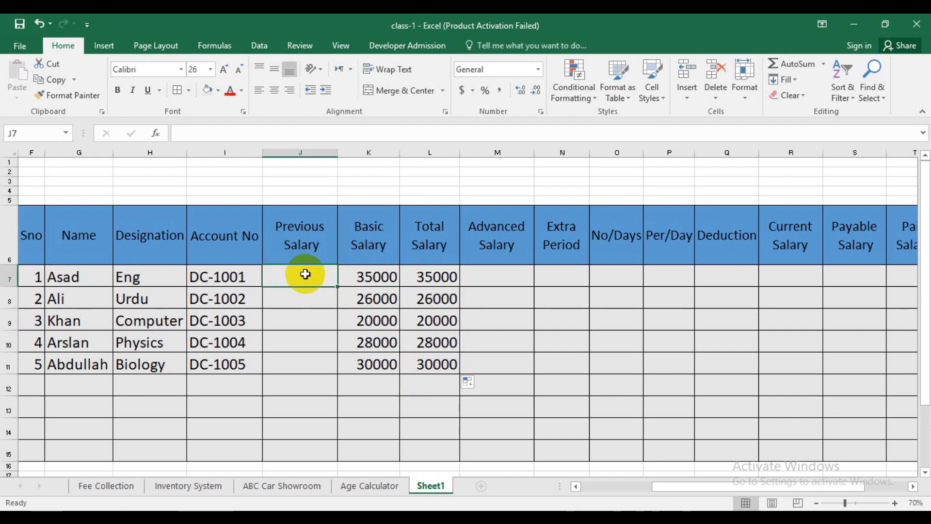
click(446, 372)
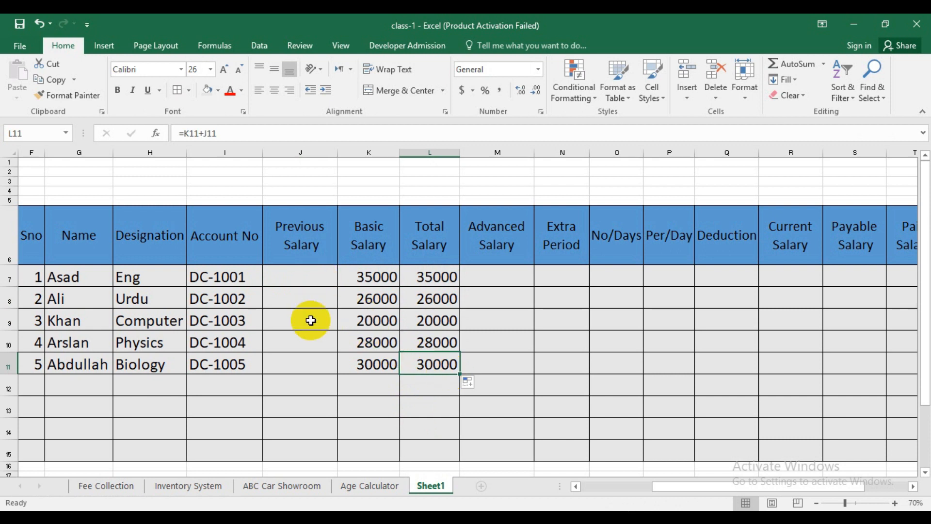
click(299, 365)
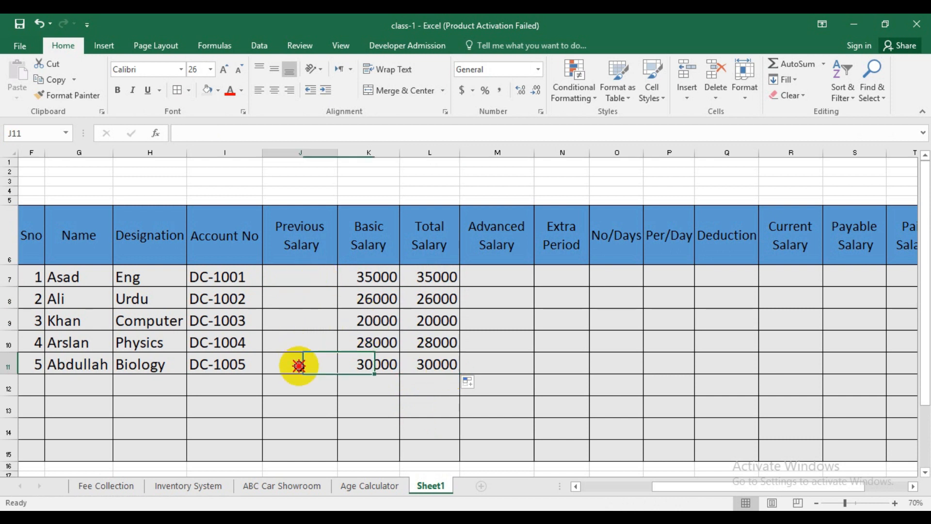
click(301, 295)
- Enter 5000 as the first employee's previous salary in cell J7 and check the total salary in L7
click(289, 280)
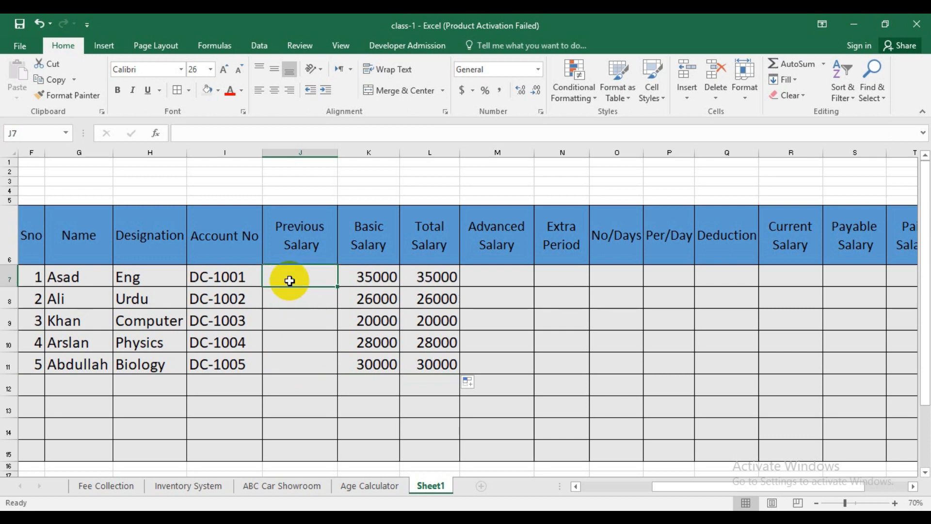
text(5)
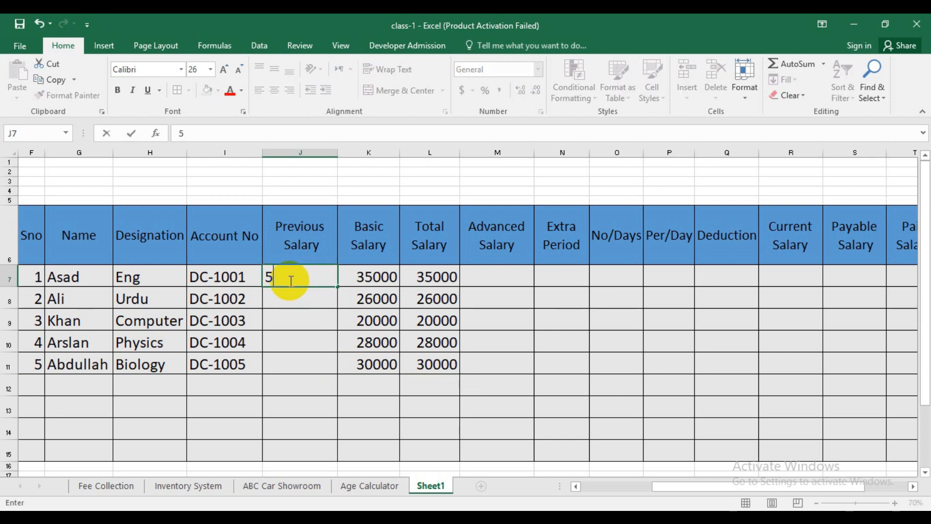
text(000)
key(Return)
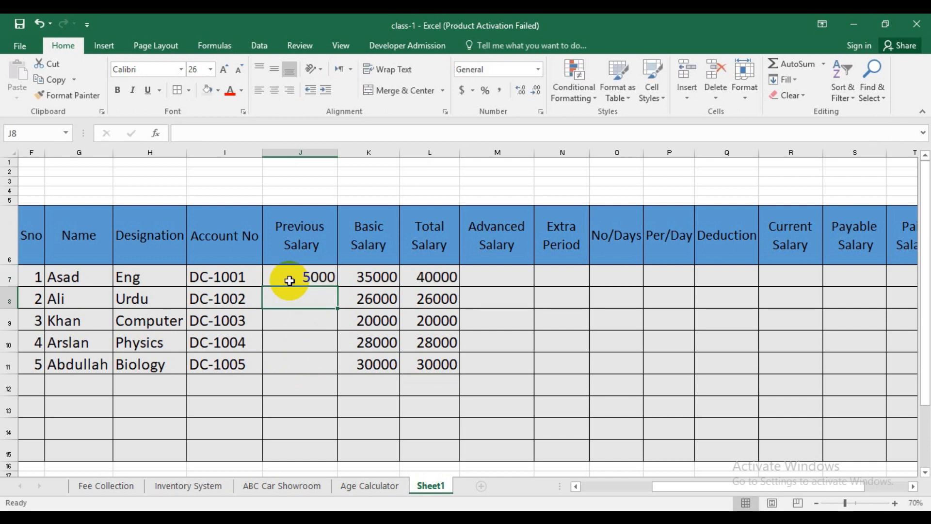
click(427, 281)
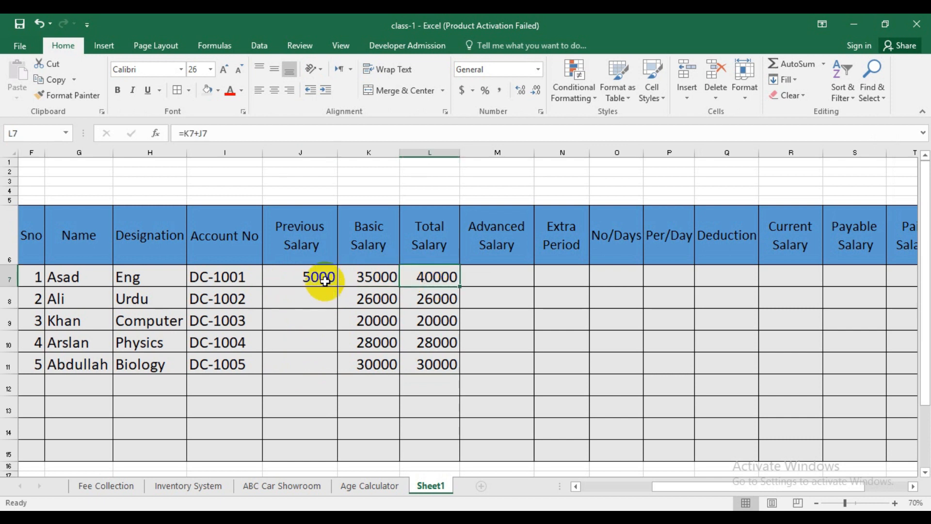
click(311, 324)
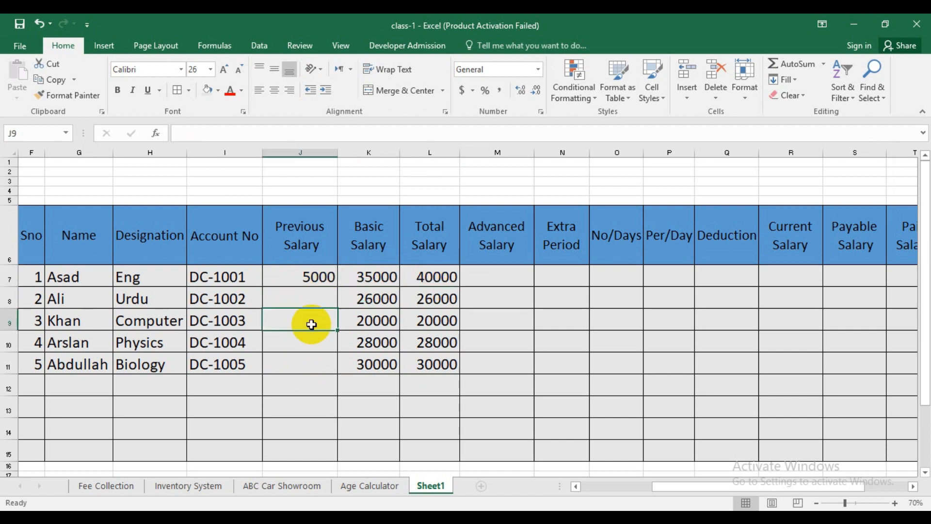
- Enter 2500 as the third employee's previous salary in cell J9 and check the total salary in L9
text(25)
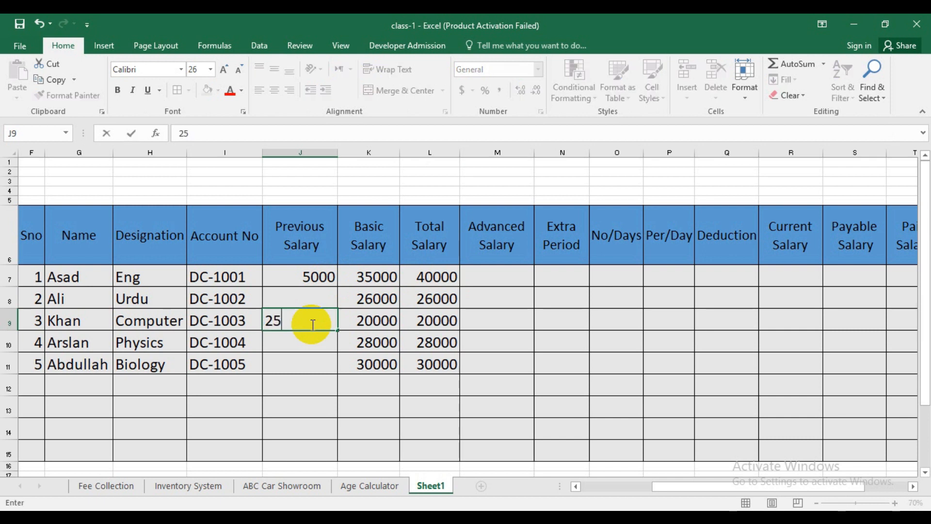
text(00)
key(Return)
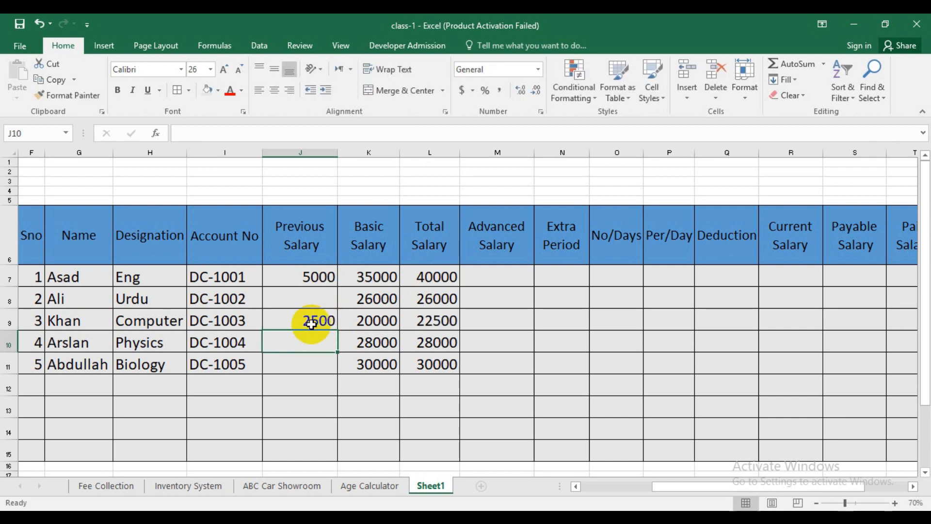
click(442, 324)
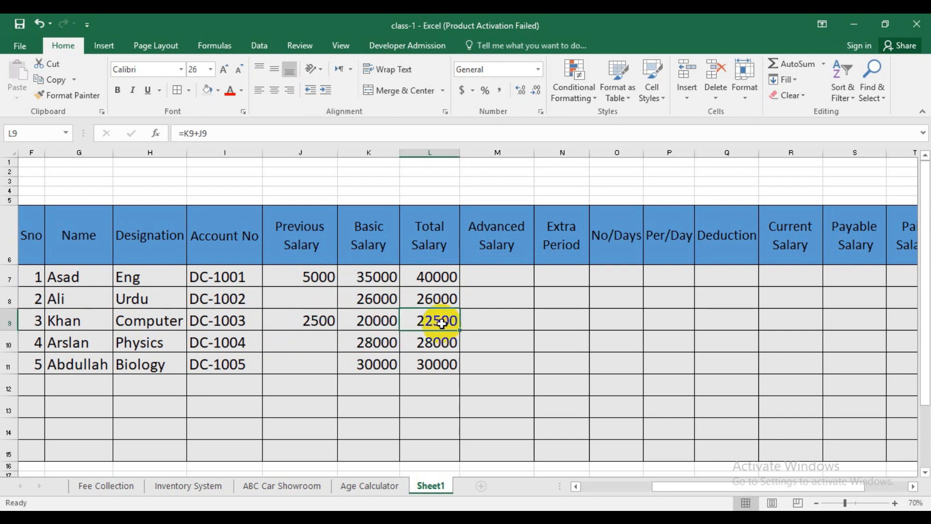
click(320, 323)
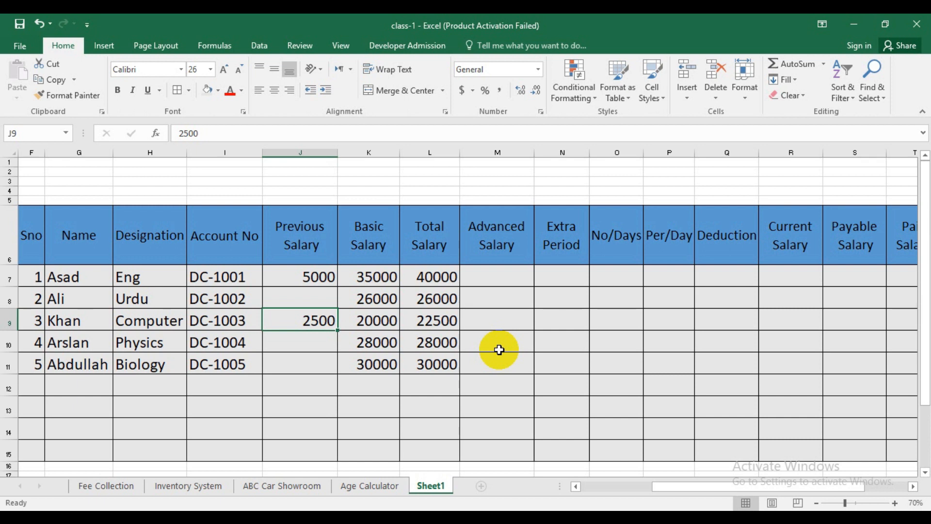
- Enter the advanced salaries 10000, 2500, 1000 and 8000 in cells M7:M10
click(492, 280)
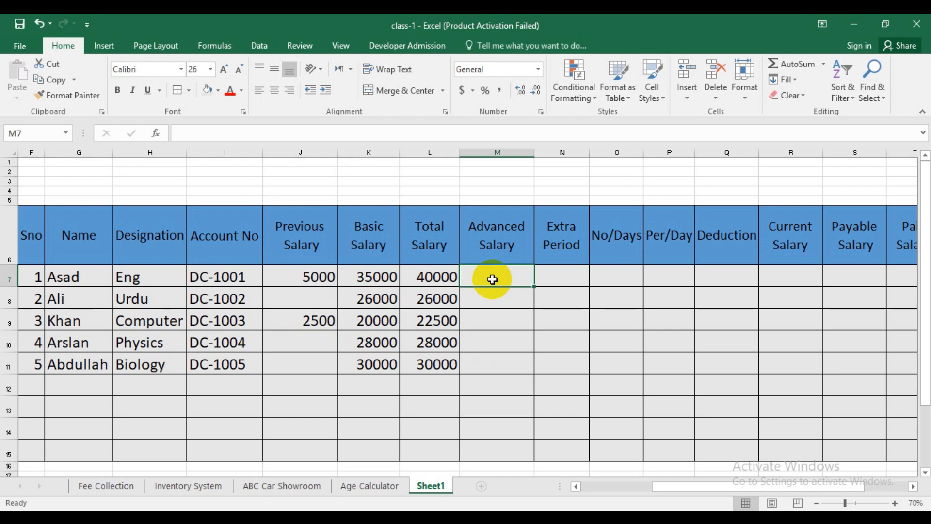
click(63, 279)
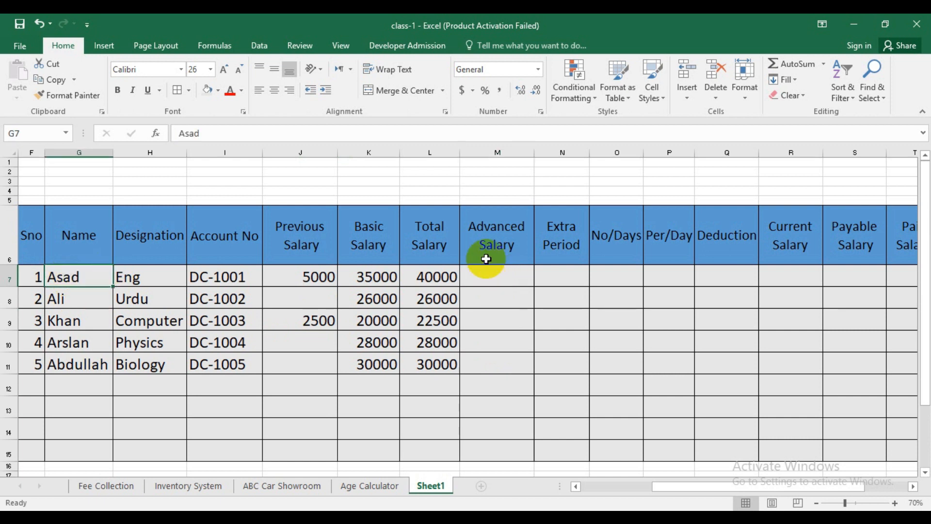
click(483, 276)
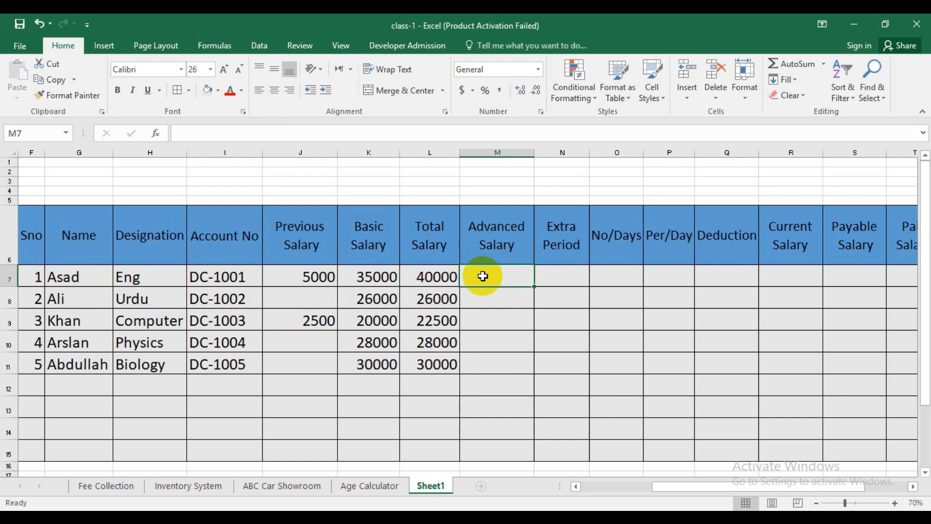
text(10)
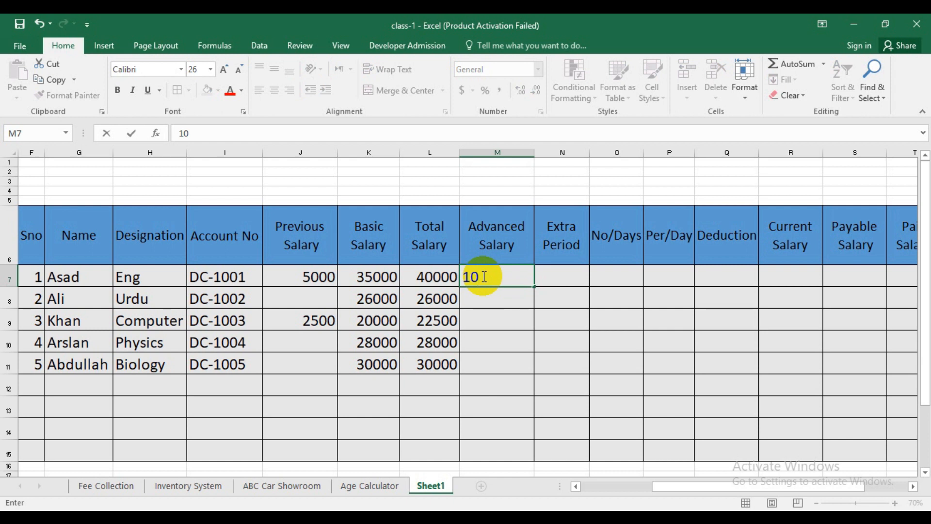
text(000)
key(Return)
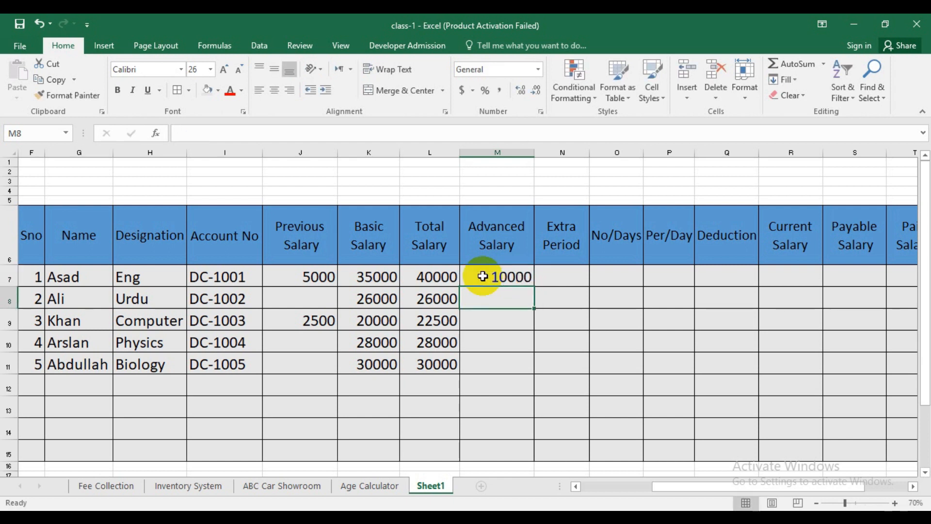
text(2500)
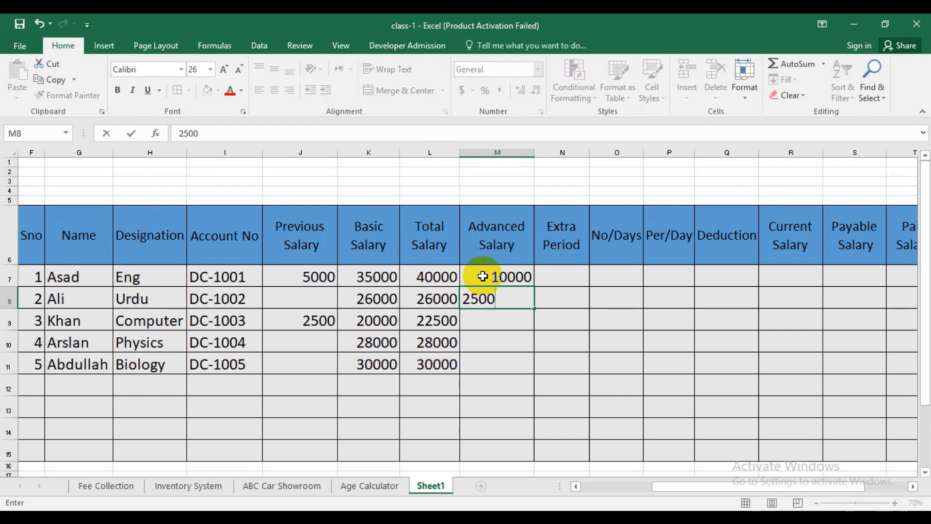
key(Return)
text(1000)
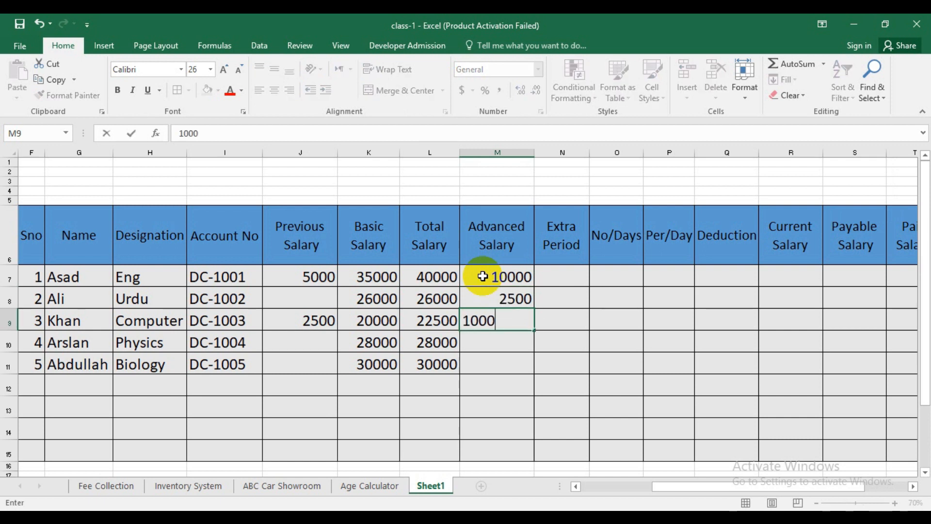
key(Return)
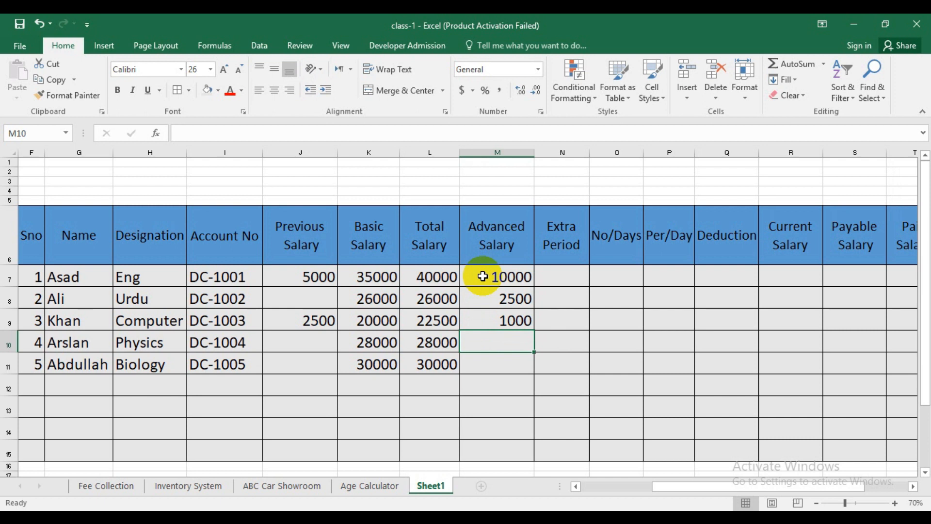
text(8000)
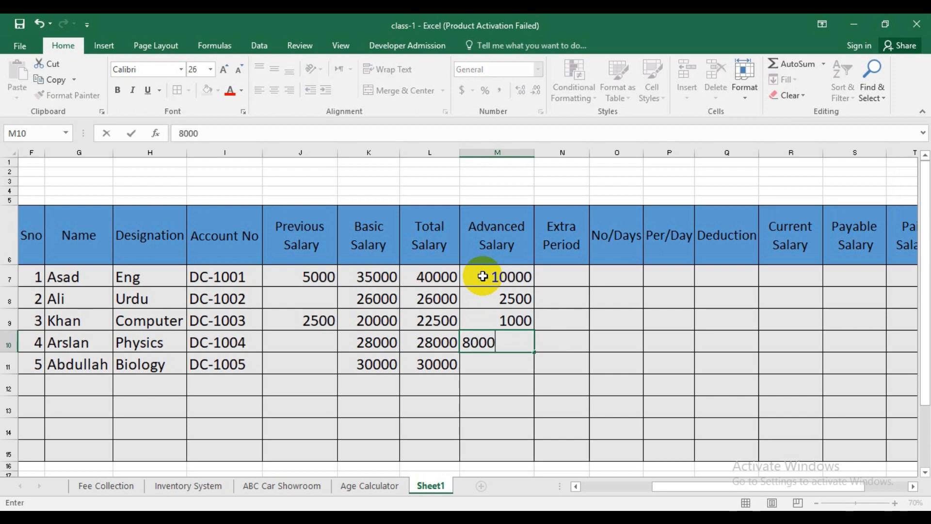
key(Return)
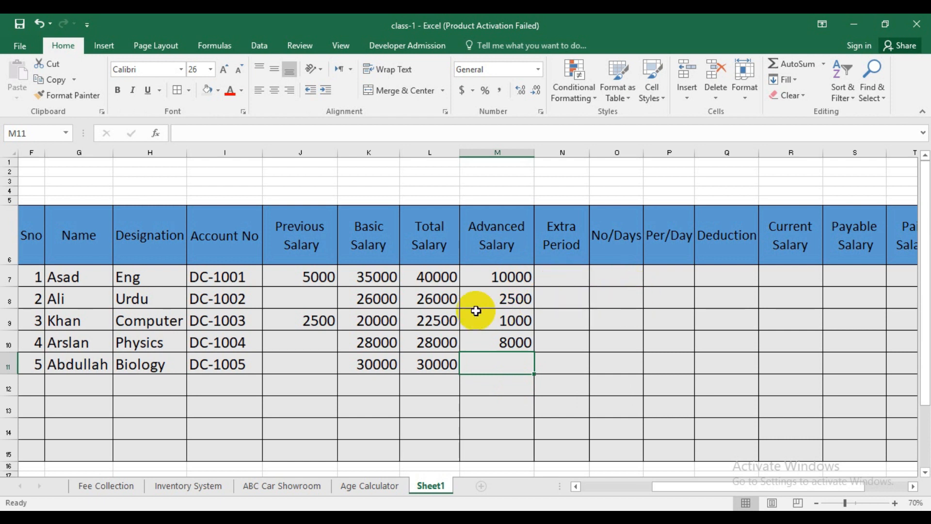
- Examine the first employee's basic, total and advanced salary and the Current Salary, No/Days and Per/Day cells in row 7
drag(657, 485, 684, 485)
click(765, 276)
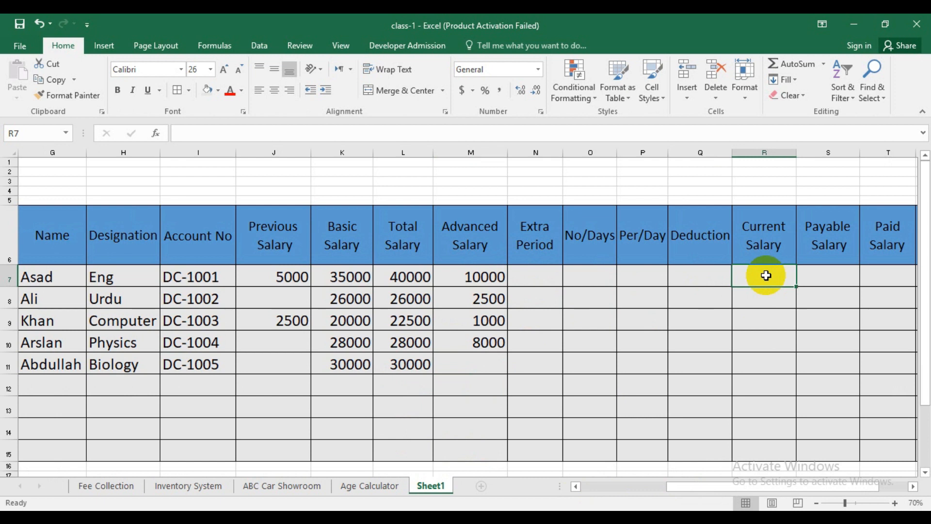
click(352, 274)
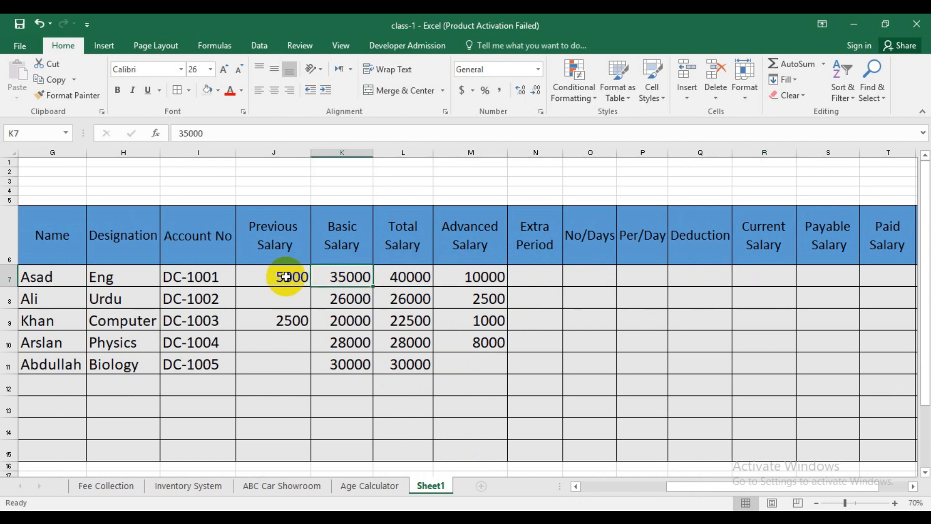
click(411, 272)
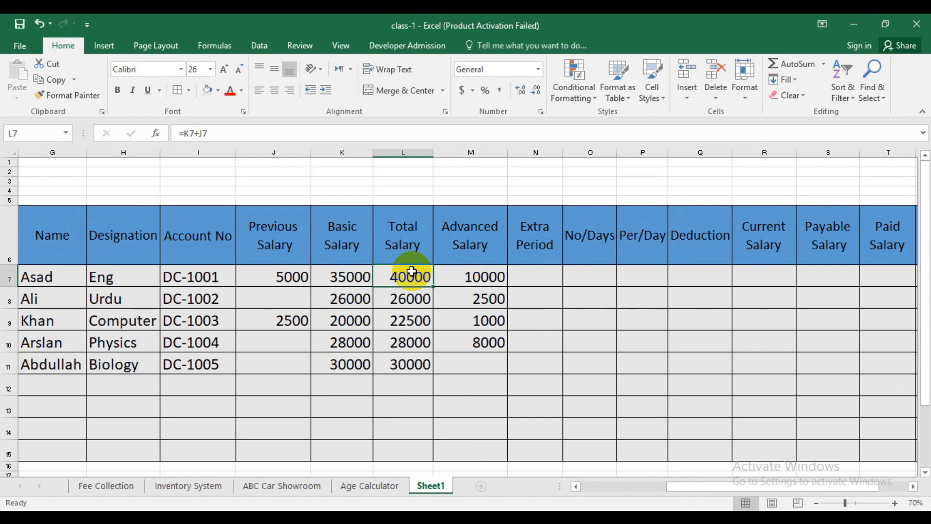
click(474, 274)
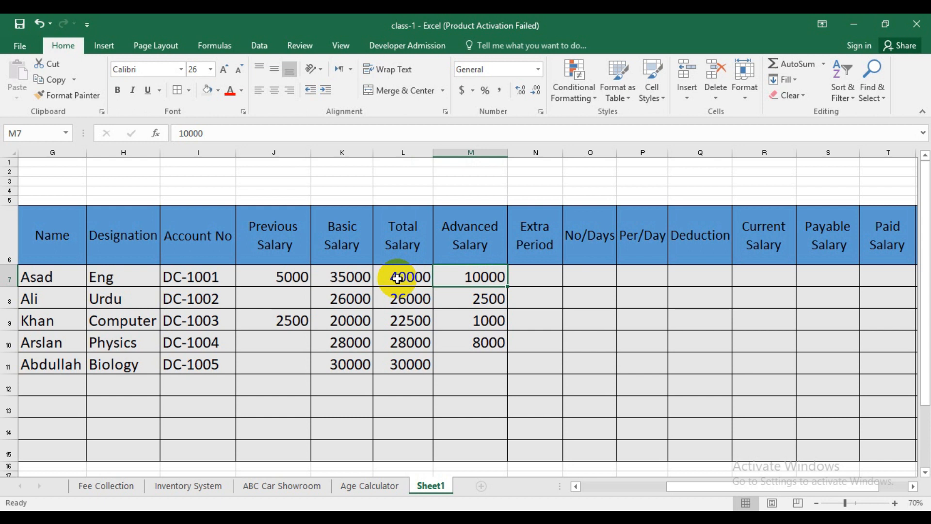
click(762, 277)
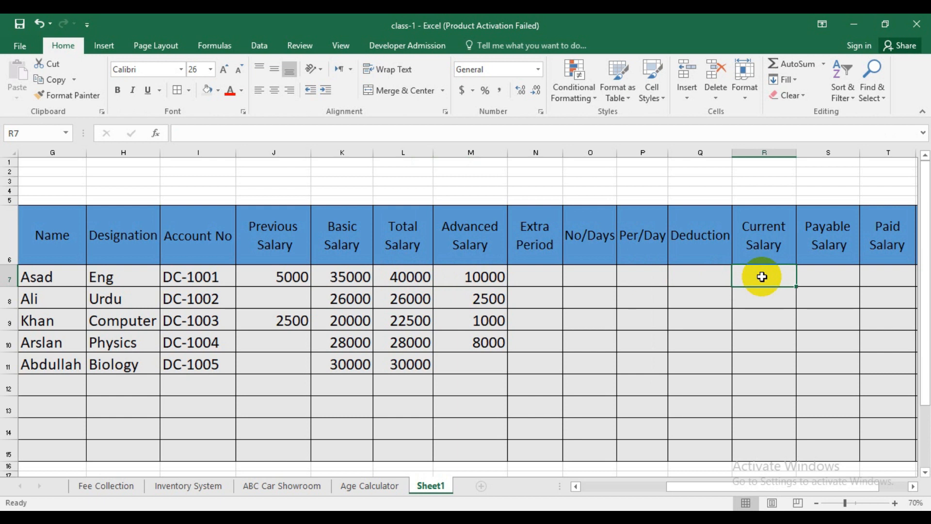
click(600, 272)
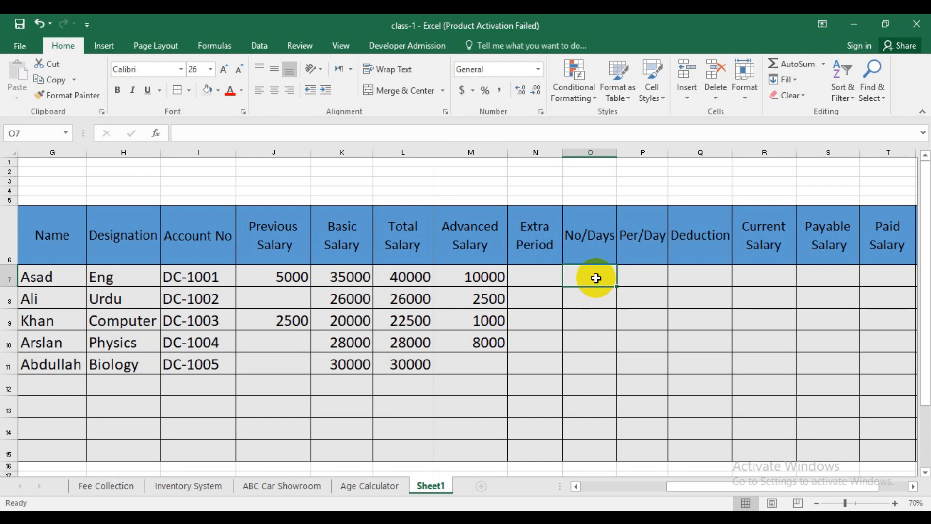
click(647, 277)
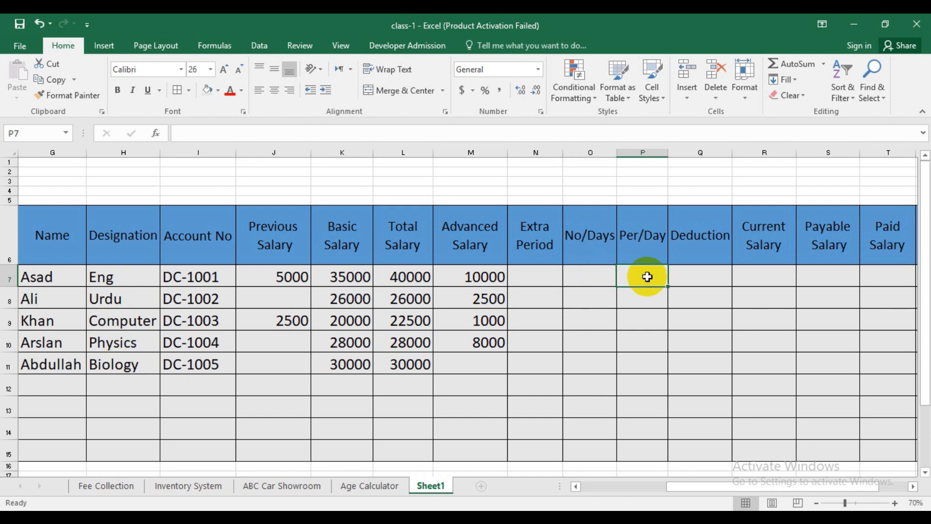
click(603, 275)
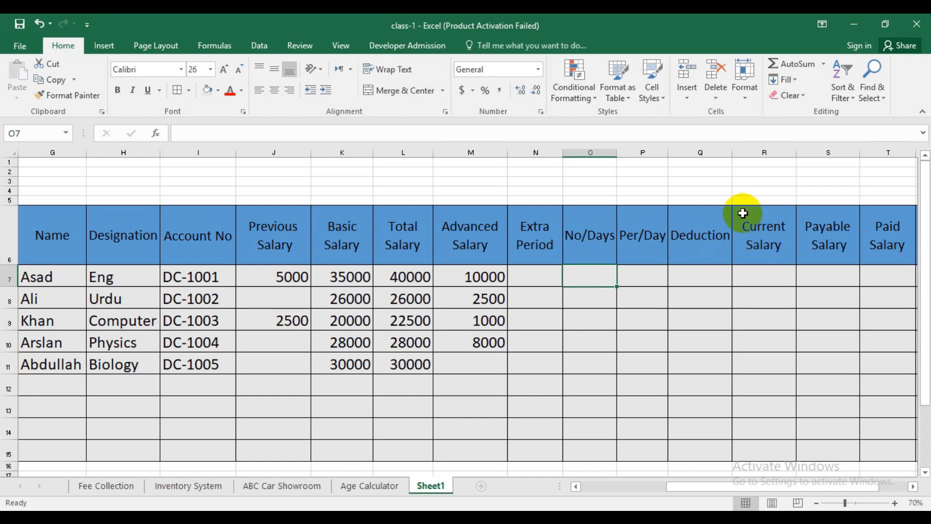
- Calculate the per-day salary in cell P7 with the formula =K7/30 and fill it down to P10
click(641, 267)
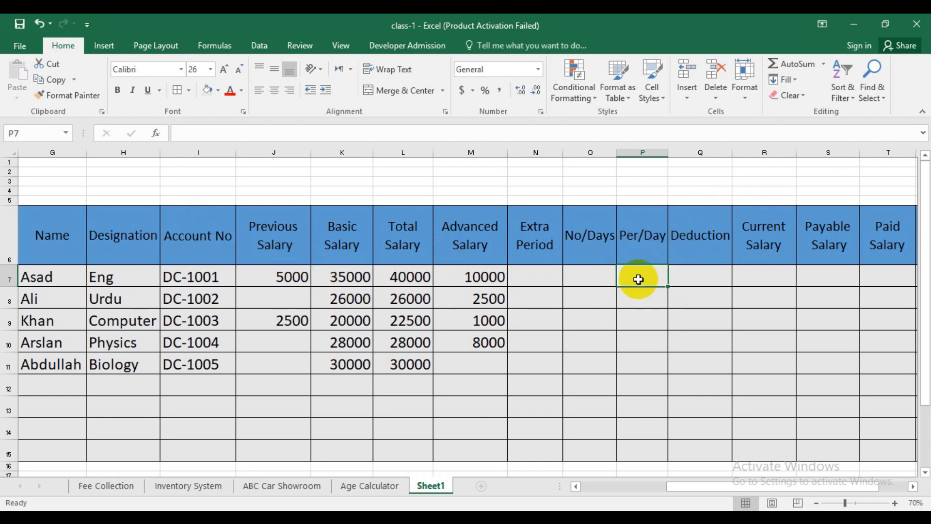
text(=)
click(332, 280)
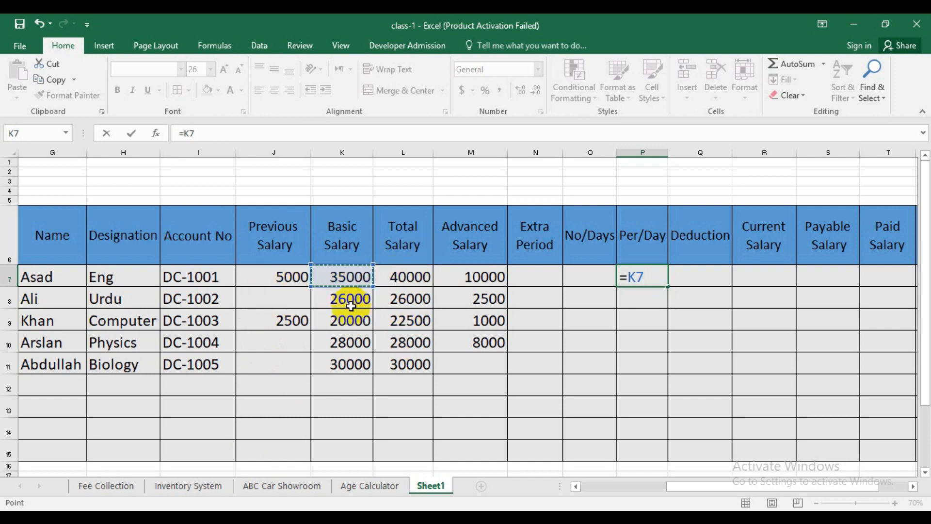
text(/3)
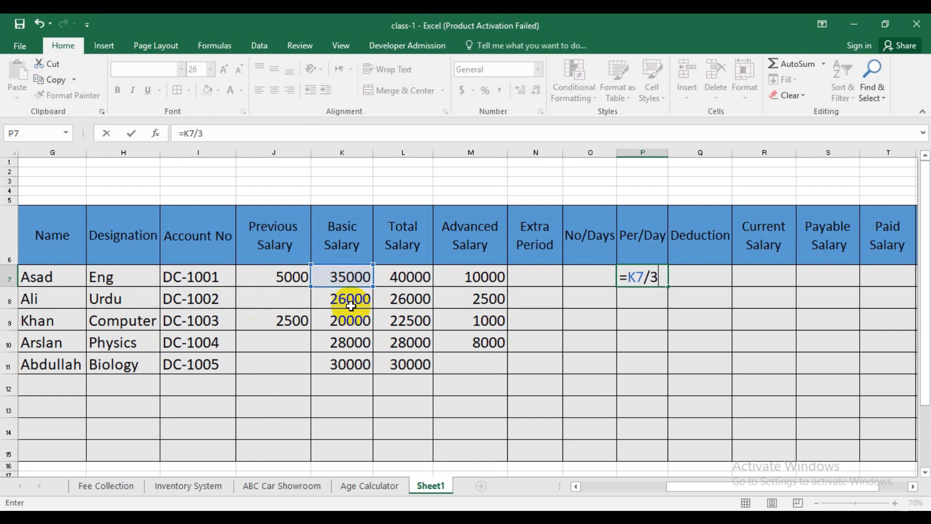
text(0)
key(Return)
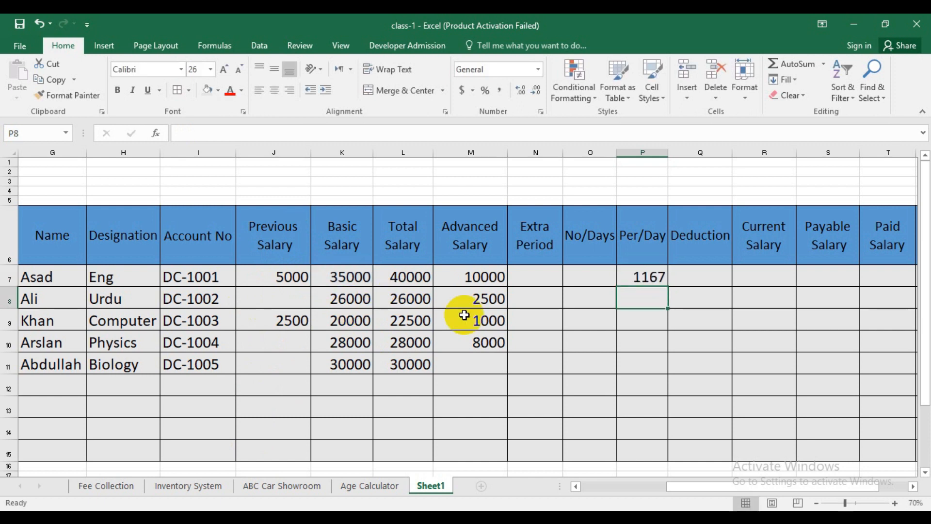
click(644, 280)
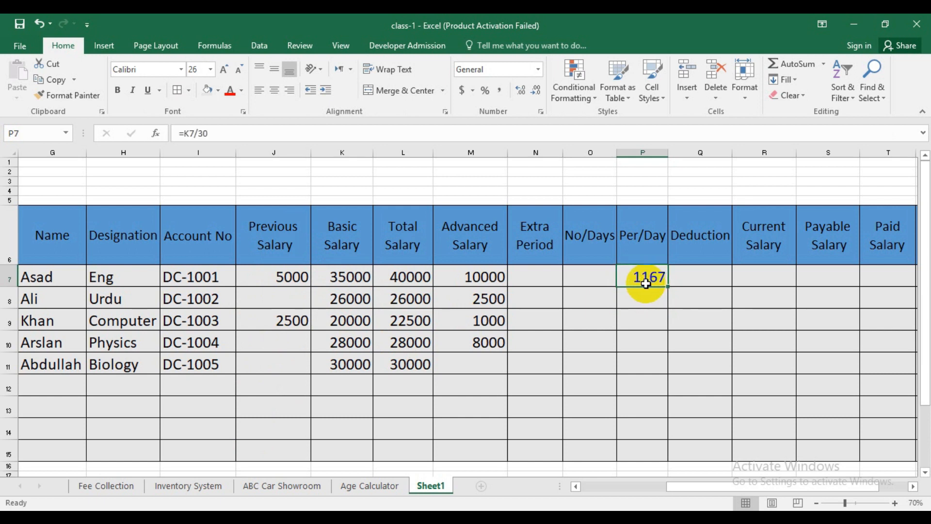
drag(667, 287, 662, 344)
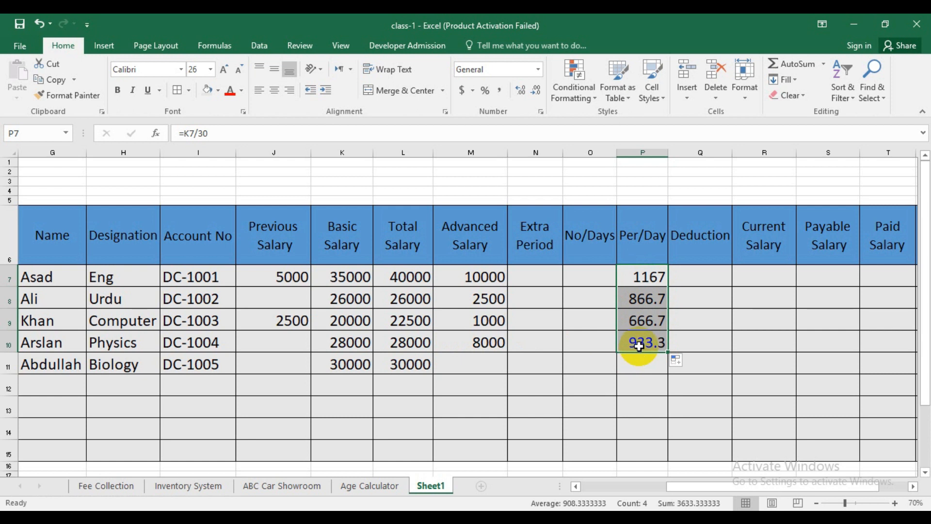
- Format the per-day salaries in P7:P10 with the custom number format 0
right_click(637, 313)
click(679, 256)
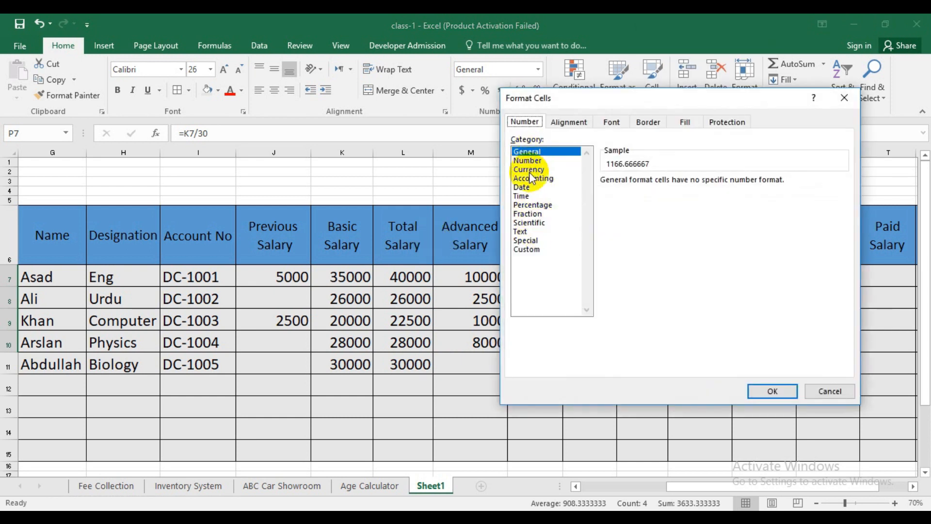
click(526, 248)
click(618, 214)
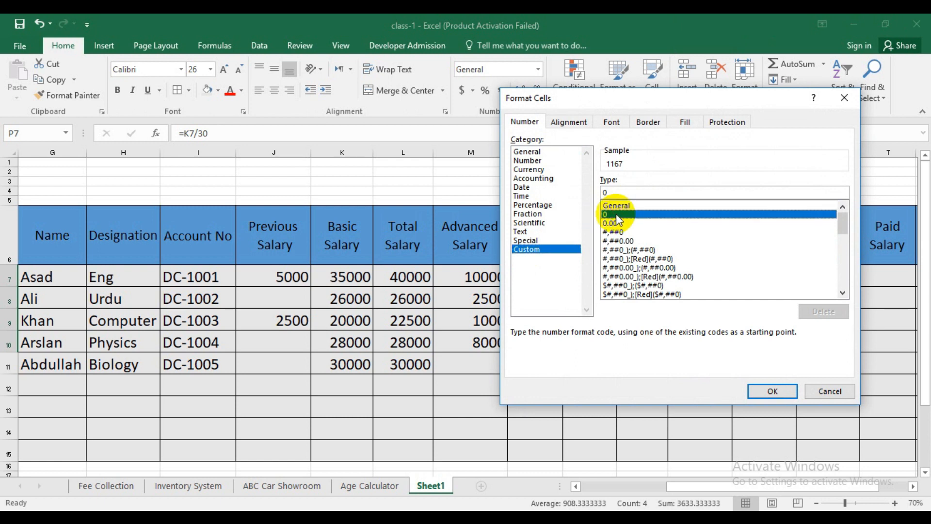
click(772, 391)
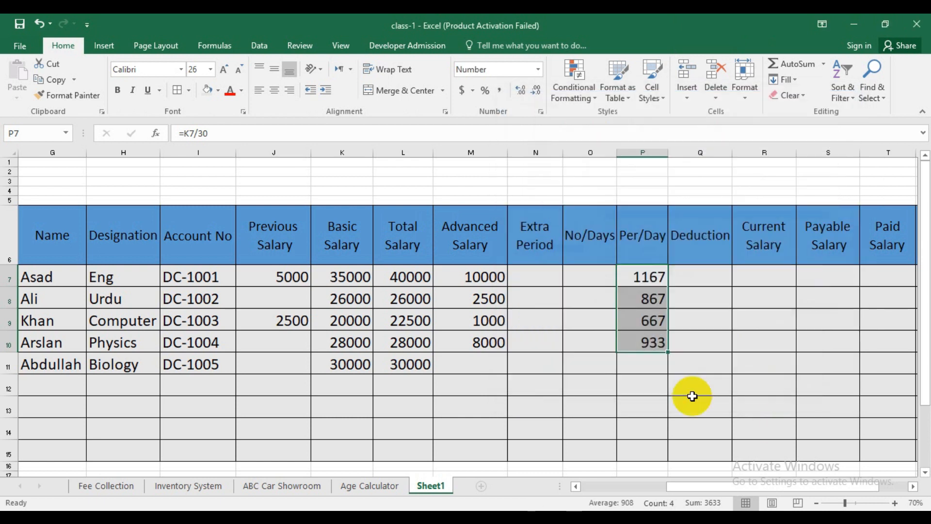
- Check the per-day formulas in P7 and P10 and widen column P slightly
click(661, 383)
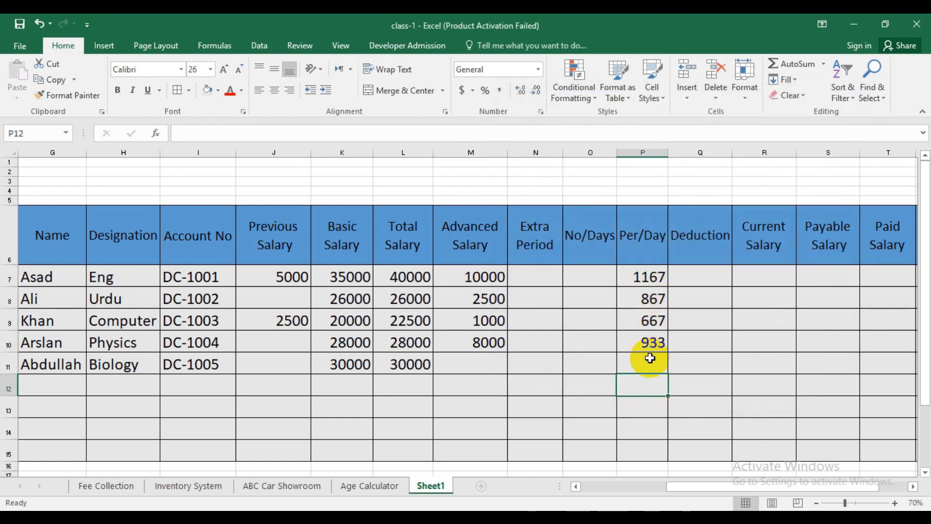
click(649, 283)
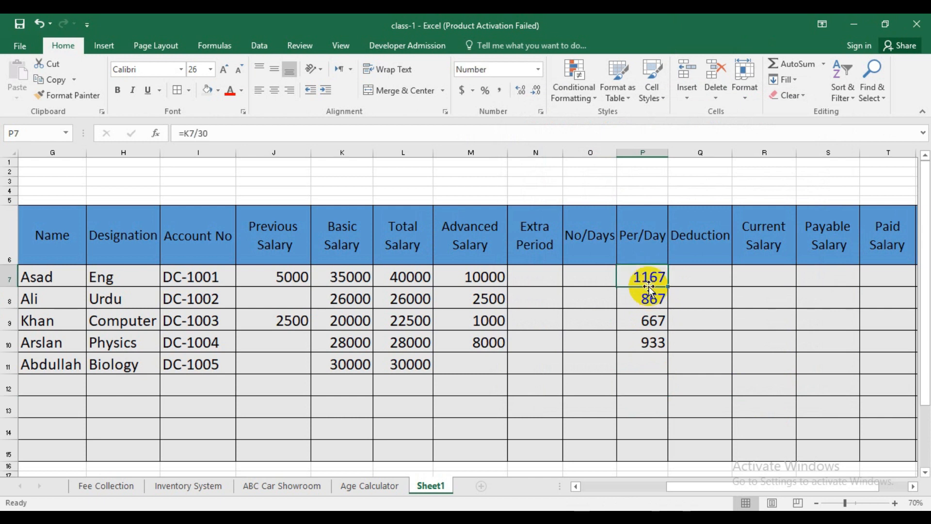
click(640, 336)
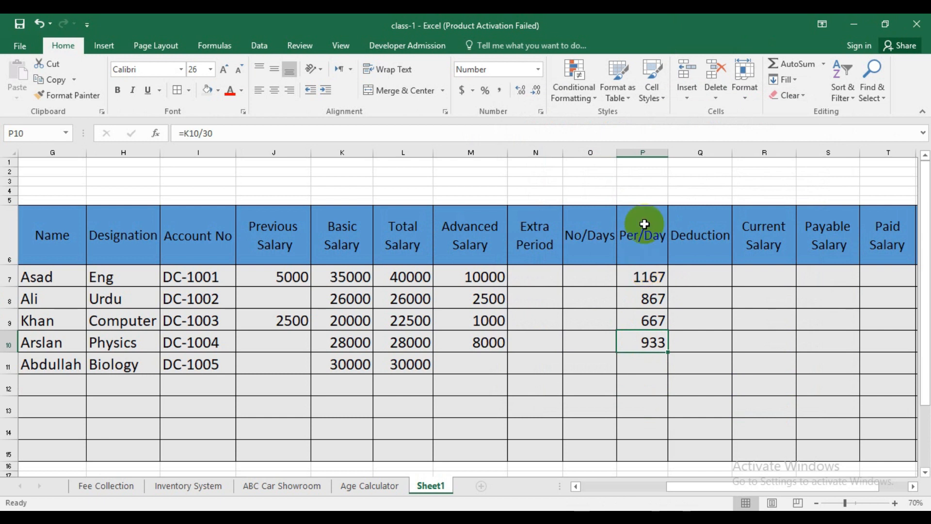
mouse_move(668, 152)
mouse_down()
mouse_move(620, 152)
mouse_move(674, 154)
mouse_up()
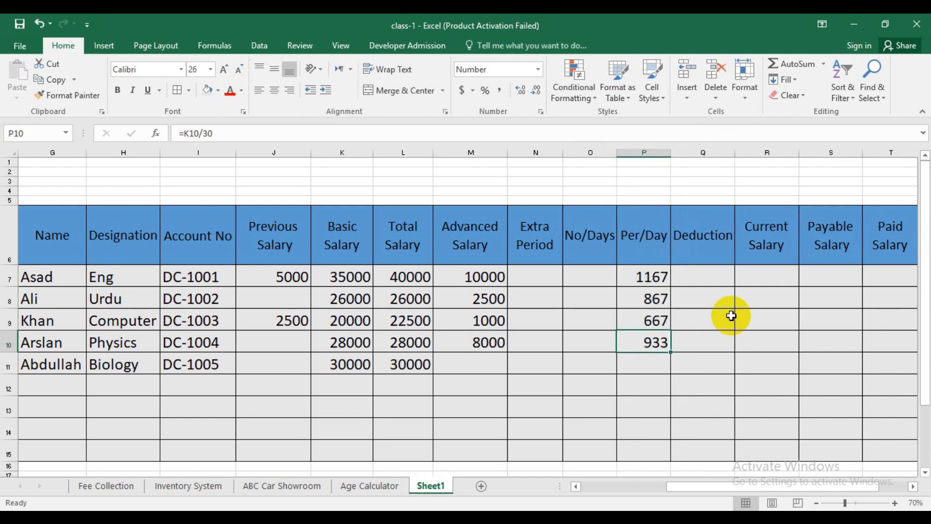
- Examine the Deduction, Current Salary, Per/Day, No/Days and Advanced Salary cells of the first employee in row 7
click(702, 273)
click(760, 278)
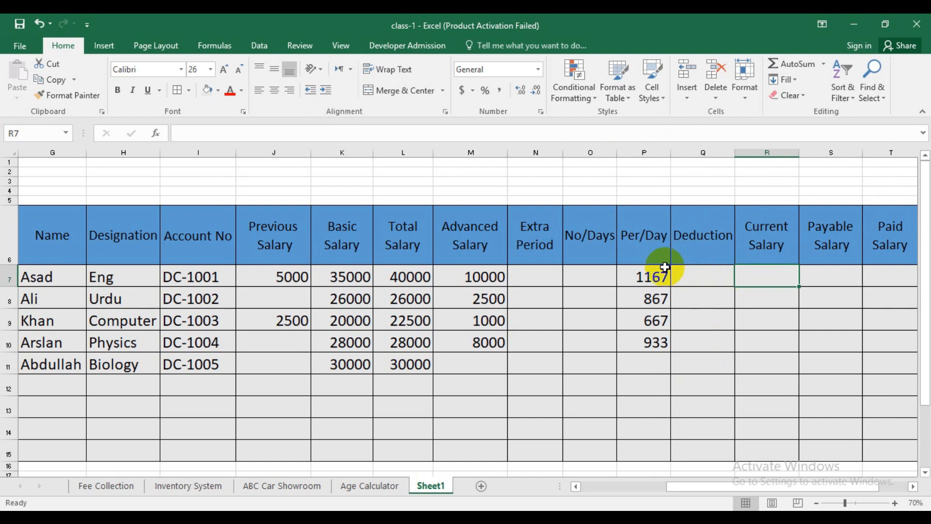
click(652, 278)
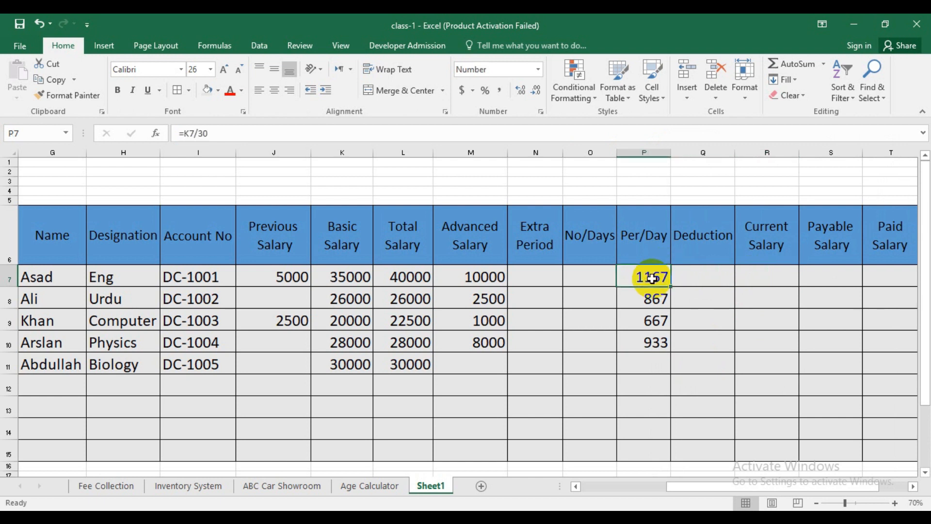
click(755, 280)
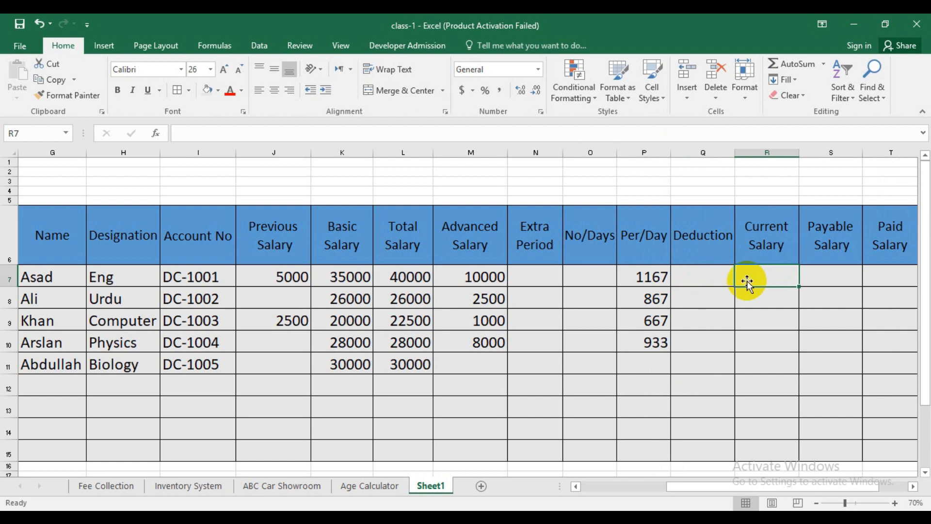
click(592, 275)
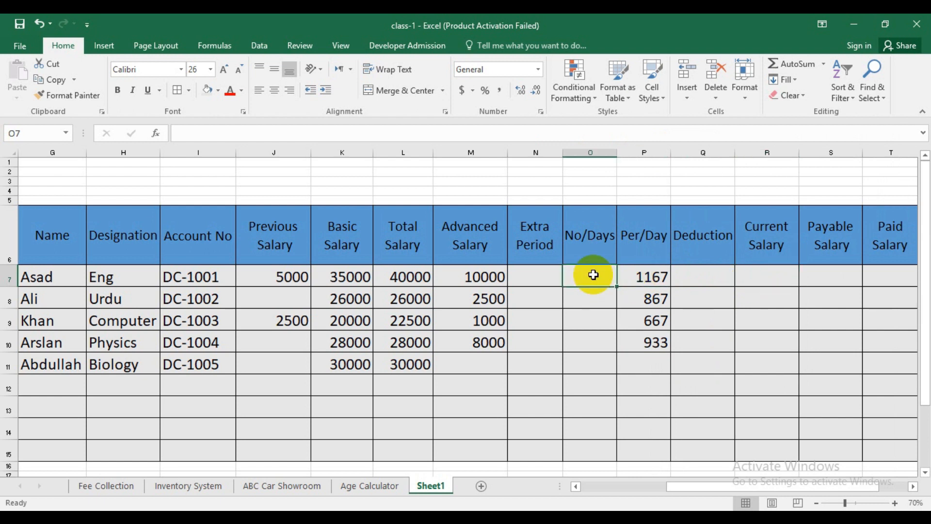
click(654, 278)
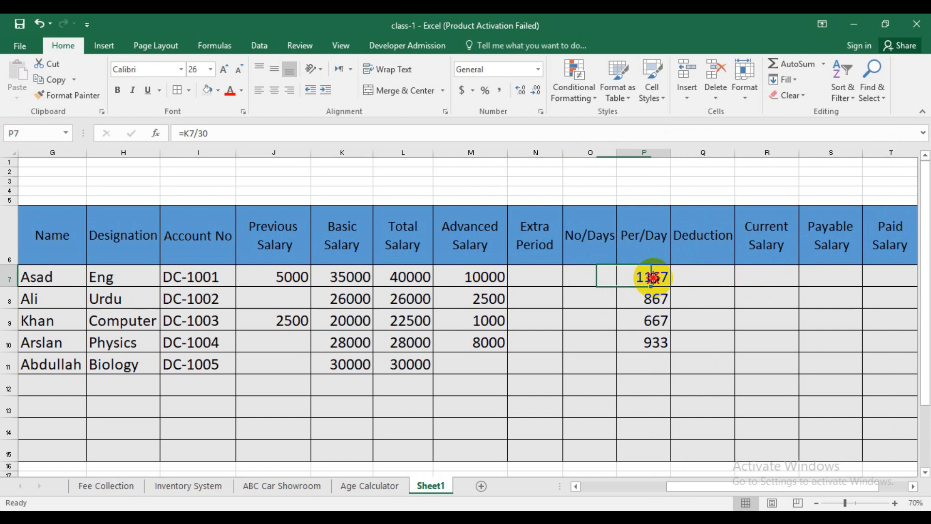
click(493, 277)
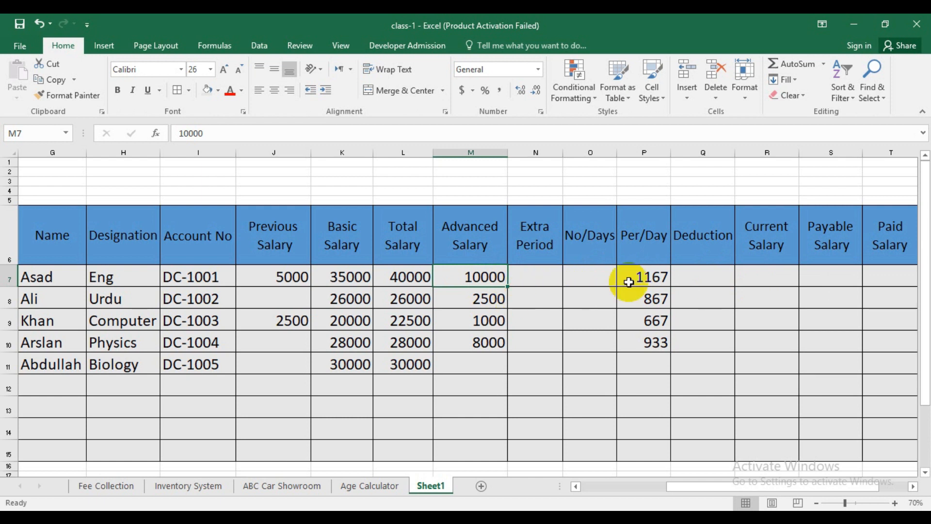
click(775, 278)
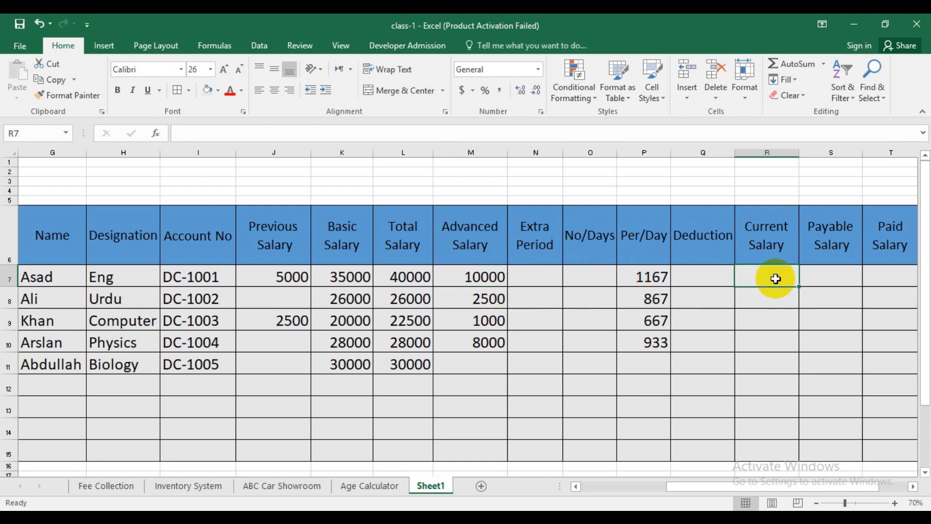
- Enter the numbers of days 25, 20, 29, 30 and 15 in cells O7 to O11
click(603, 273)
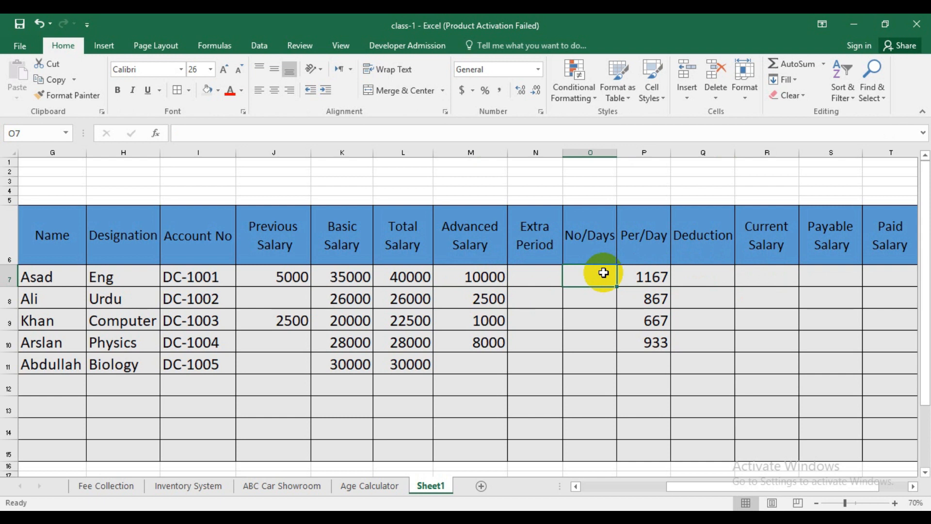
text(25)
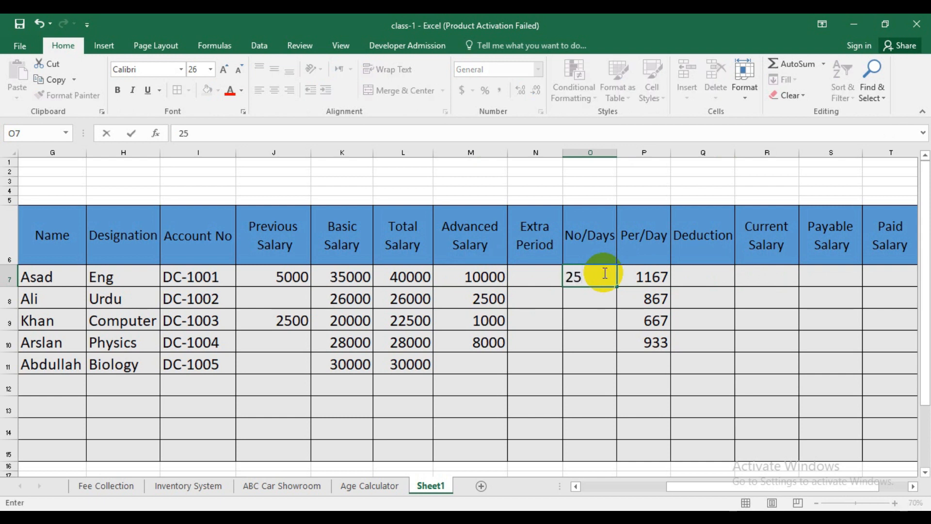
key(Return)
text(20)
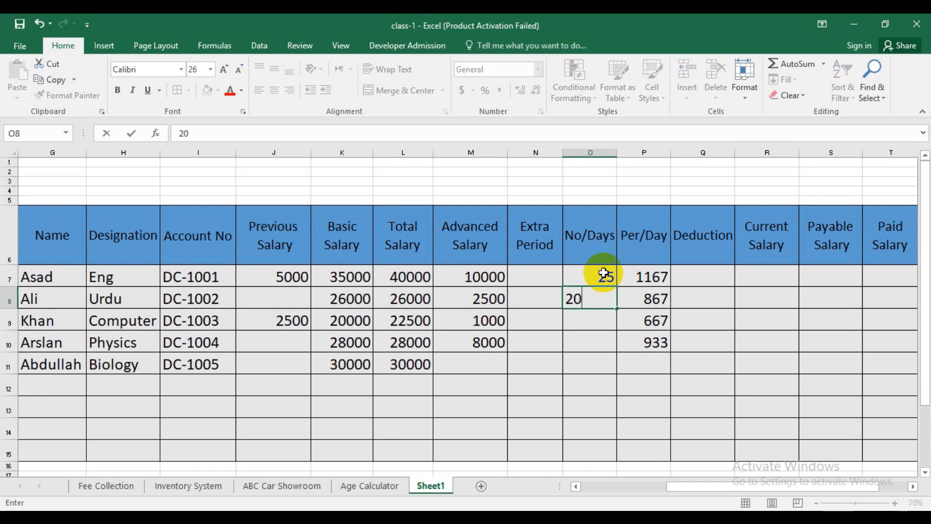
key(Return)
text(29)
key(Return)
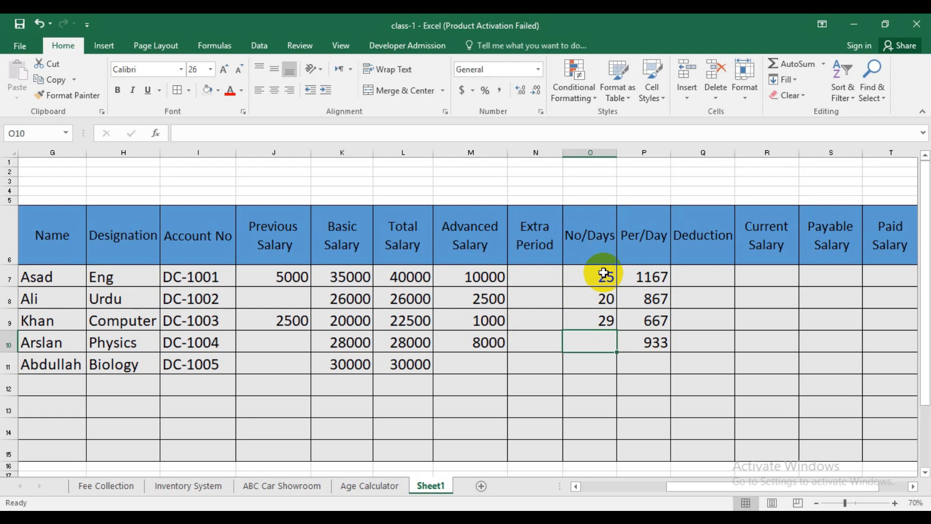
text(30)
key(Return)
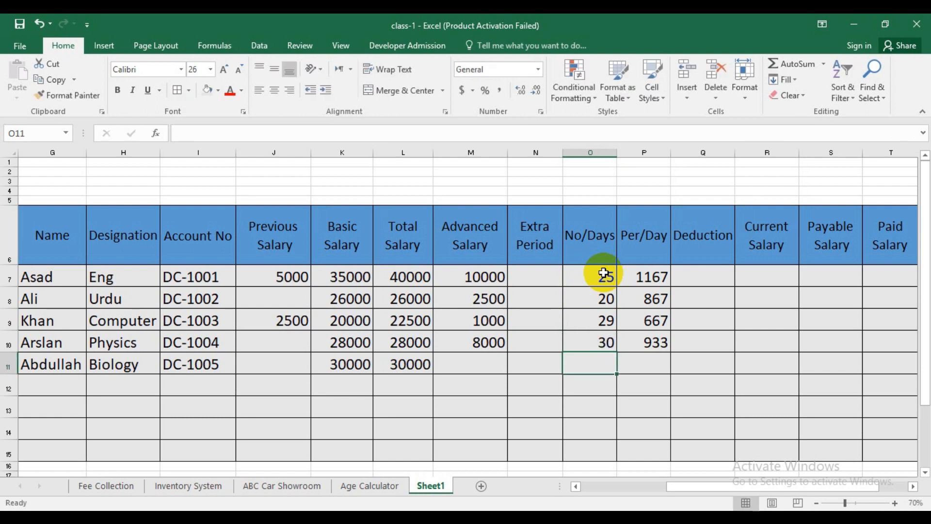
text(15)
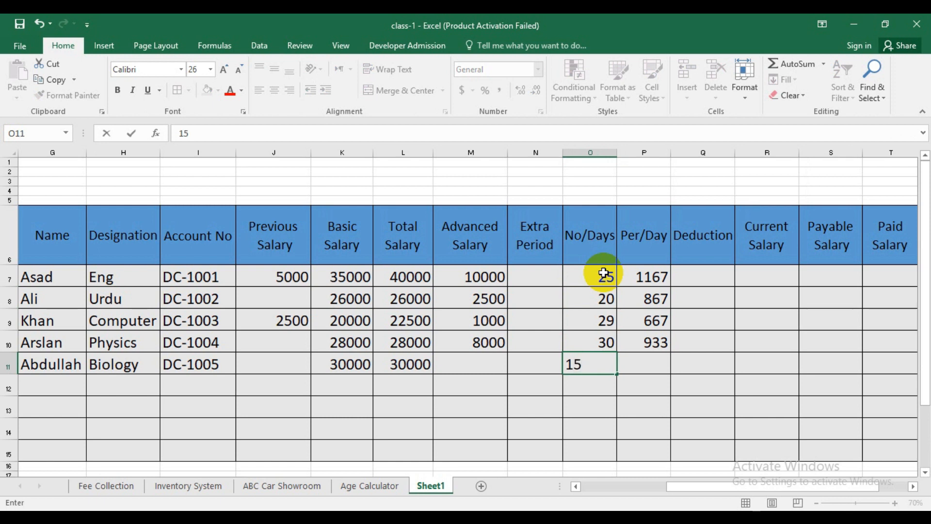
key(Return)
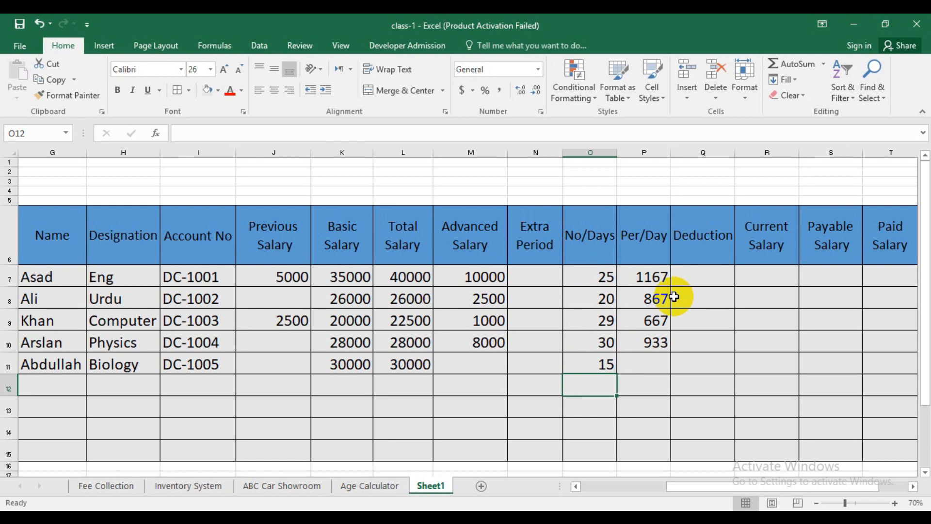
- Calculate the current salary in cell R7 with the formula =O7*P7-M7 and fill it down to R11
click(758, 278)
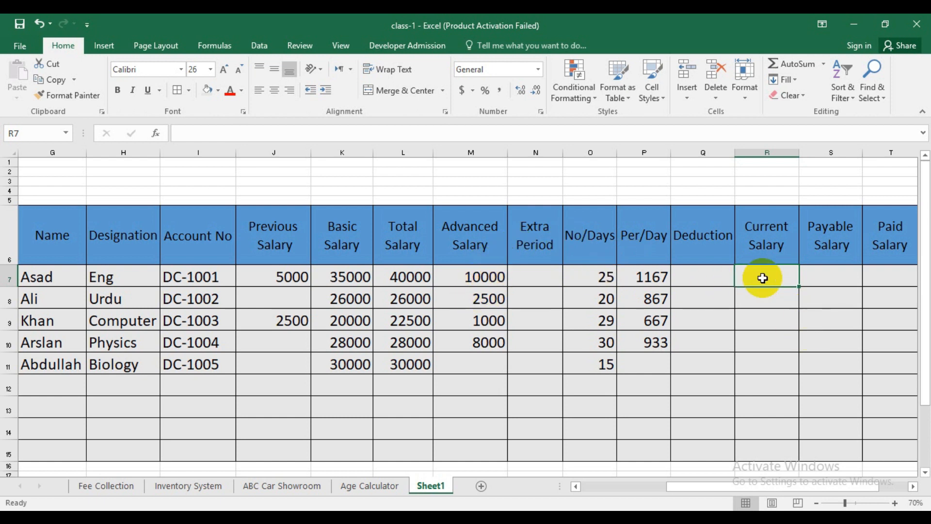
text(=)
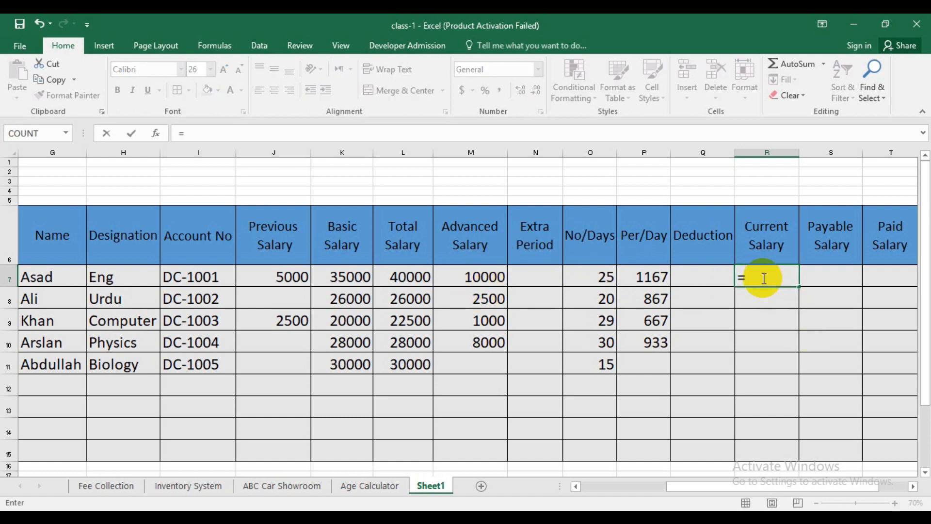
click(601, 275)
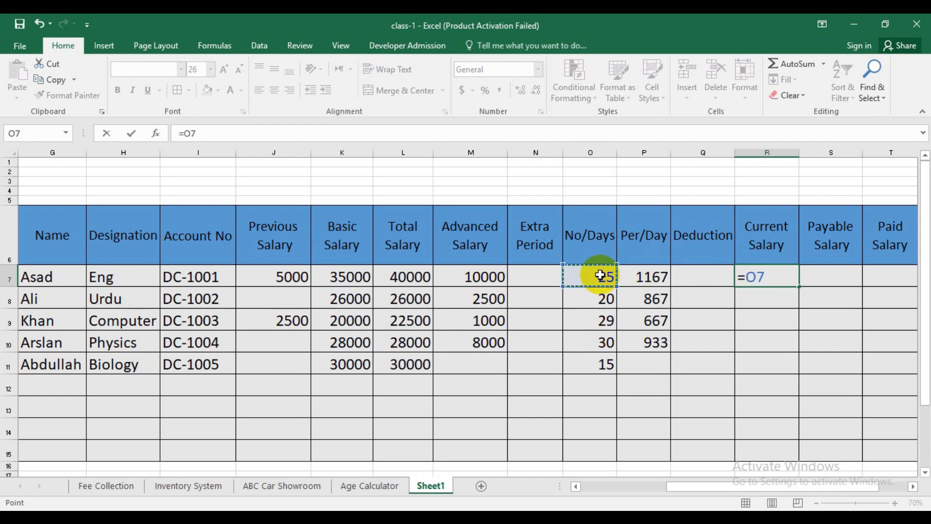
text(*)
click(639, 282)
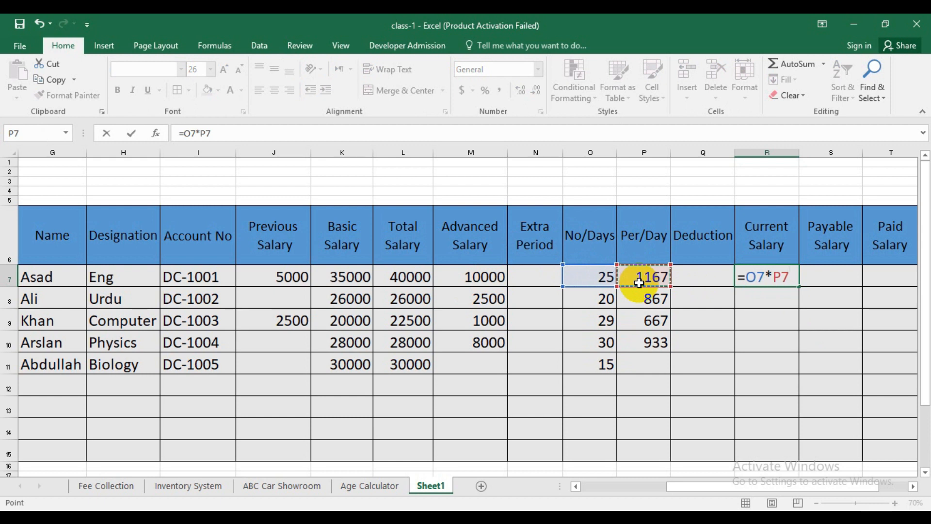
text(-)
click(494, 280)
key(Return)
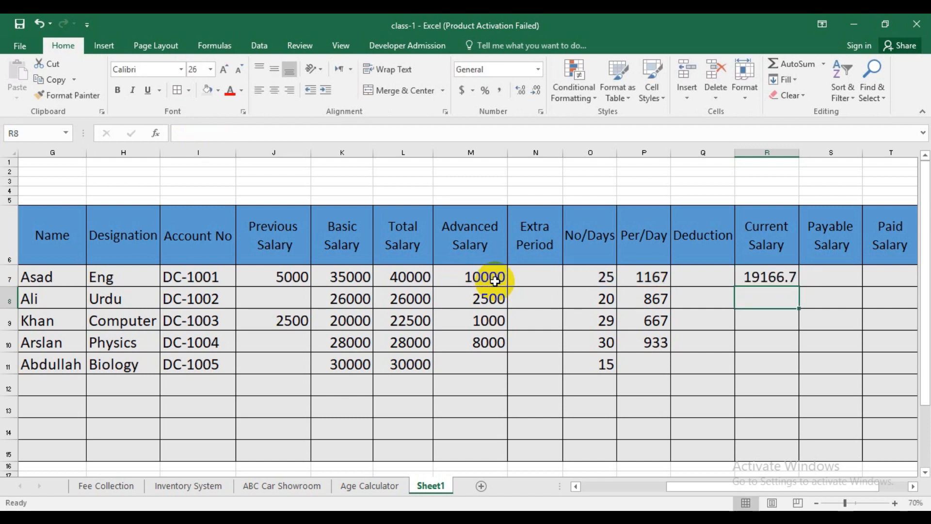
click(764, 279)
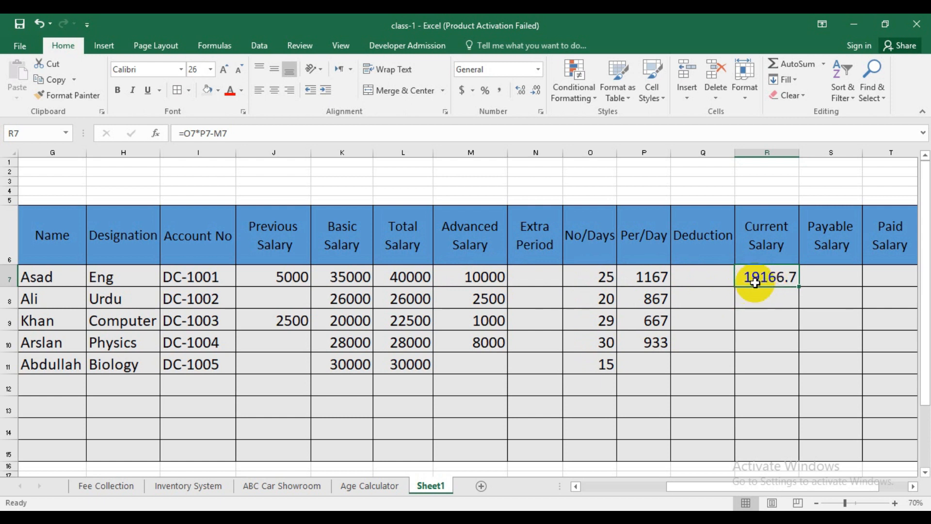
drag(799, 287, 790, 365)
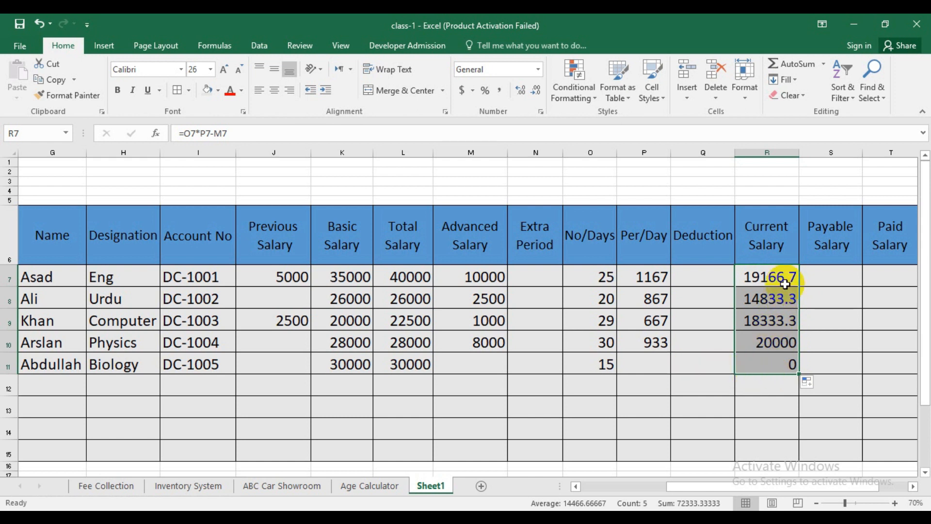
- Fill the per-day salary formula from P10 down to P11 for the fifth employee
click(645, 364)
click(652, 344)
drag(670, 353, 668, 364)
click(702, 387)
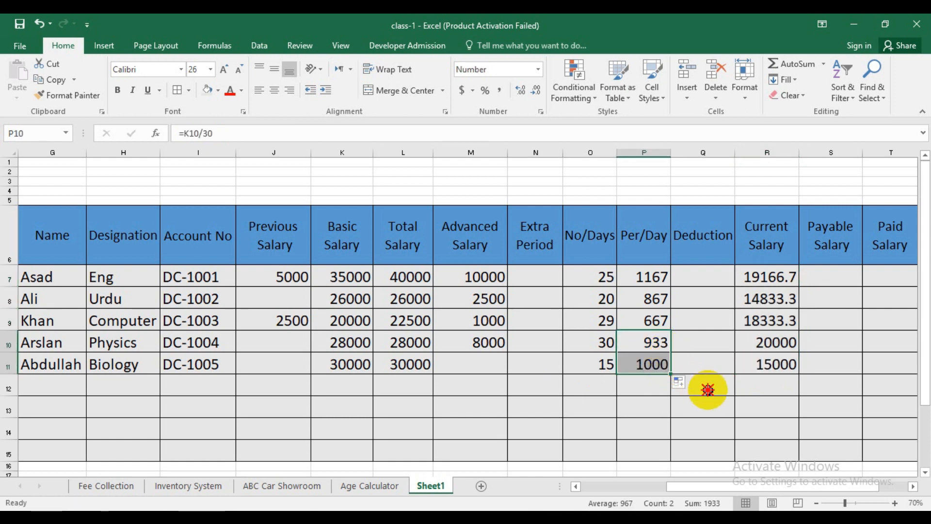
- Format the current salaries in R7:R9 with the custom number format 0
drag(772, 275, 785, 319)
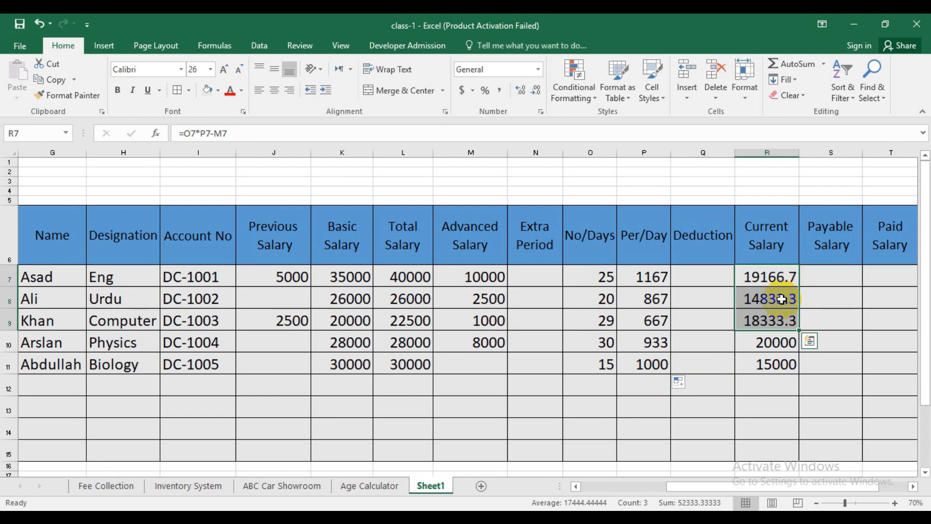
right_click(781, 299)
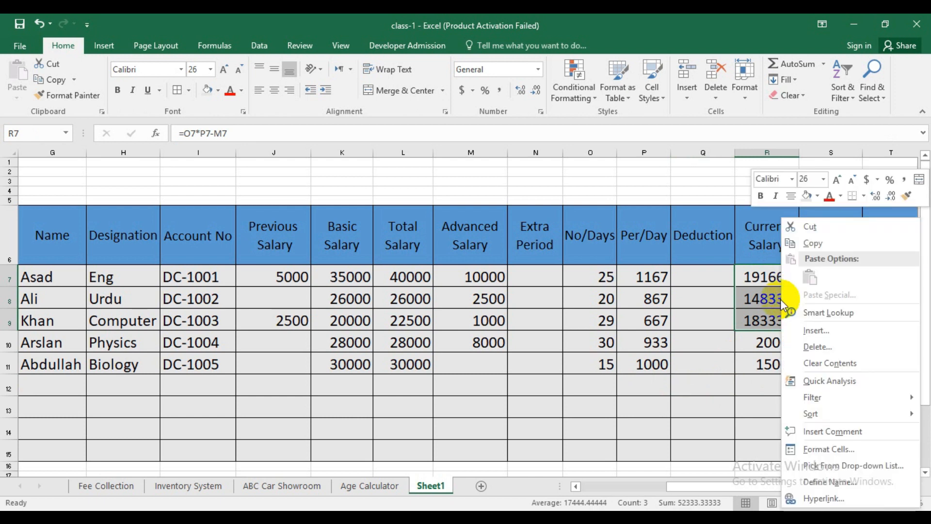
click(823, 449)
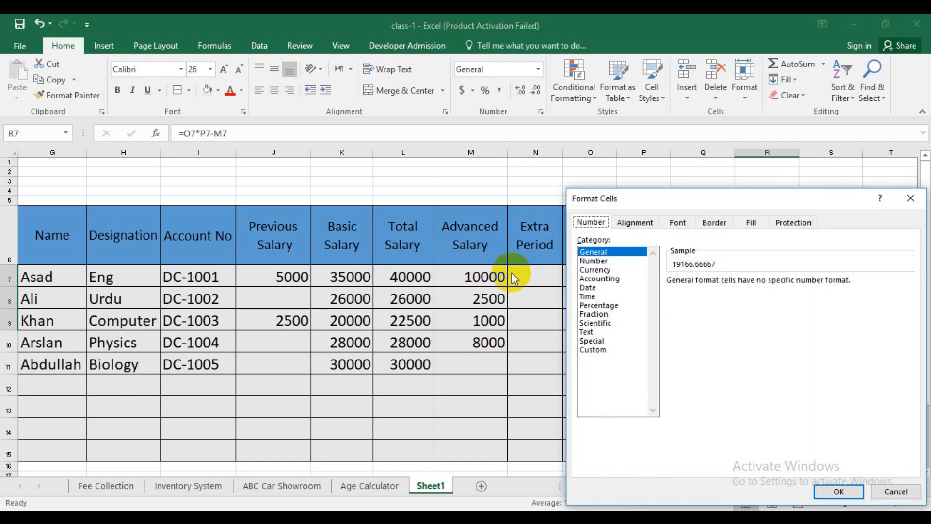
click(592, 349)
click(679, 313)
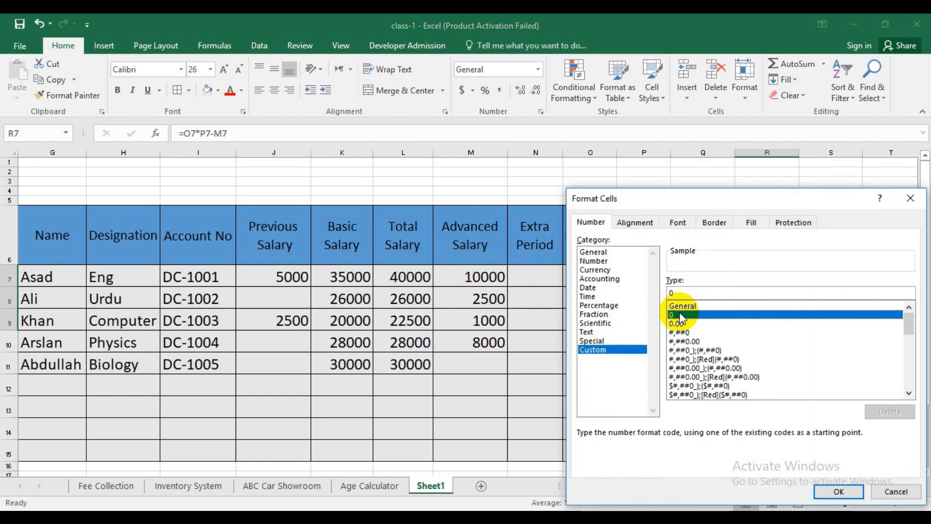
click(839, 491)
click(694, 429)
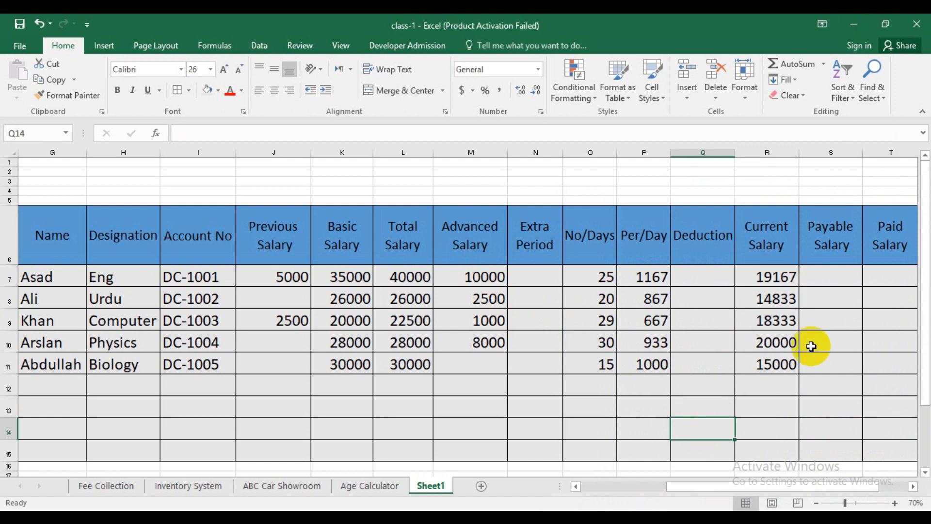
- Check the fifth employee's salary and day cells in row 11, plus the Deduction and Basic Salary cells in row 7
click(773, 367)
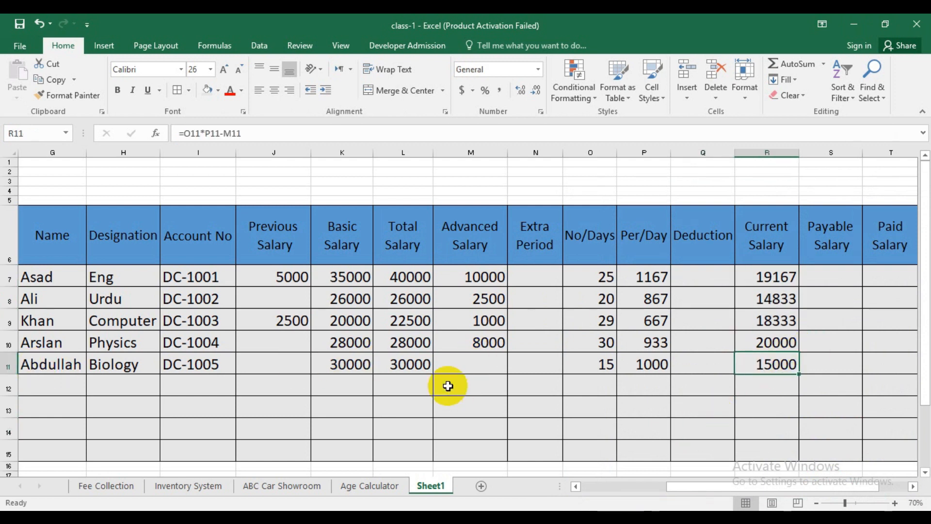
click(348, 365)
click(396, 366)
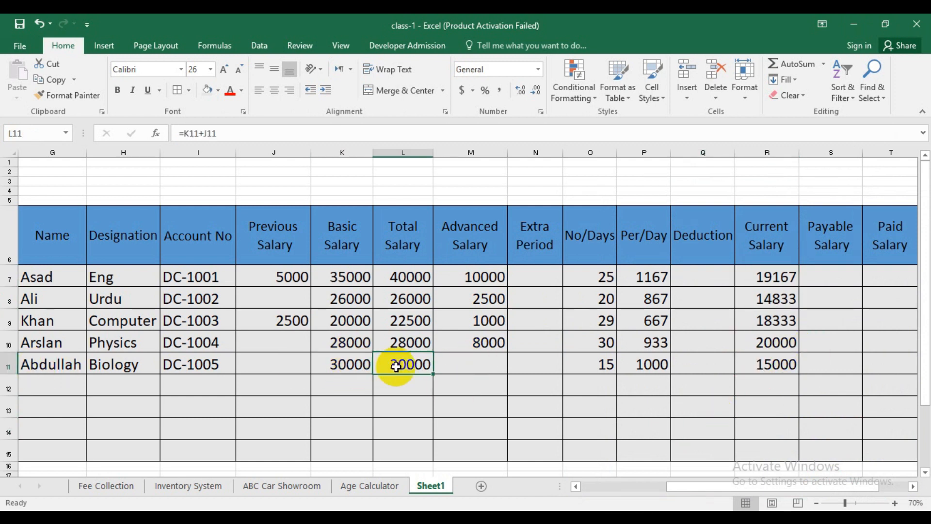
click(296, 367)
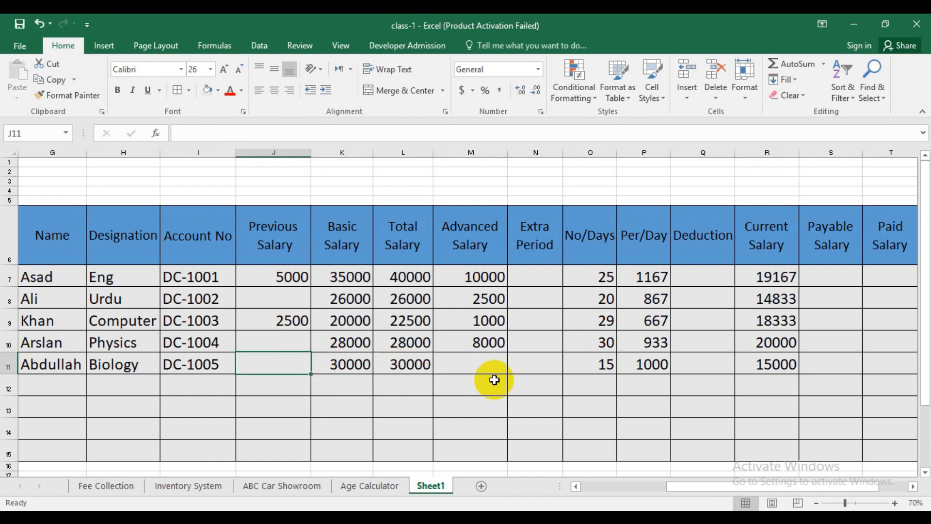
click(594, 364)
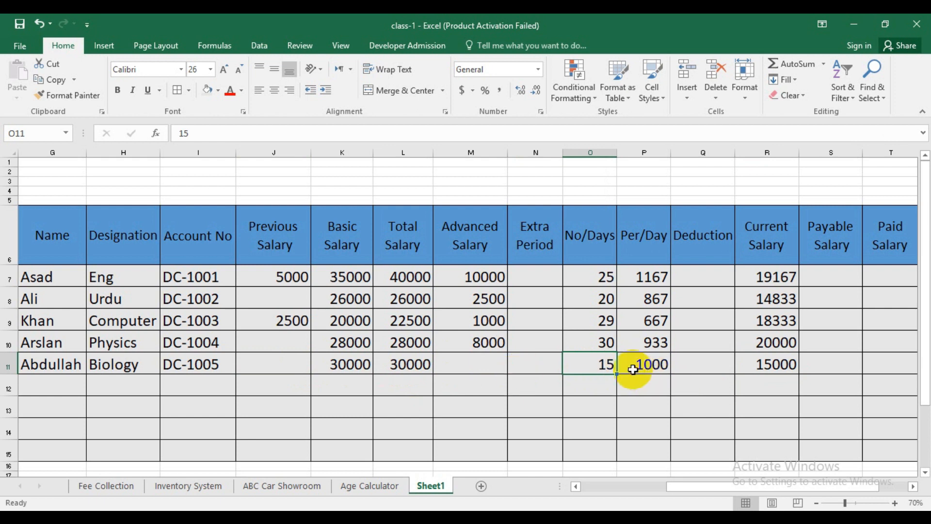
click(777, 363)
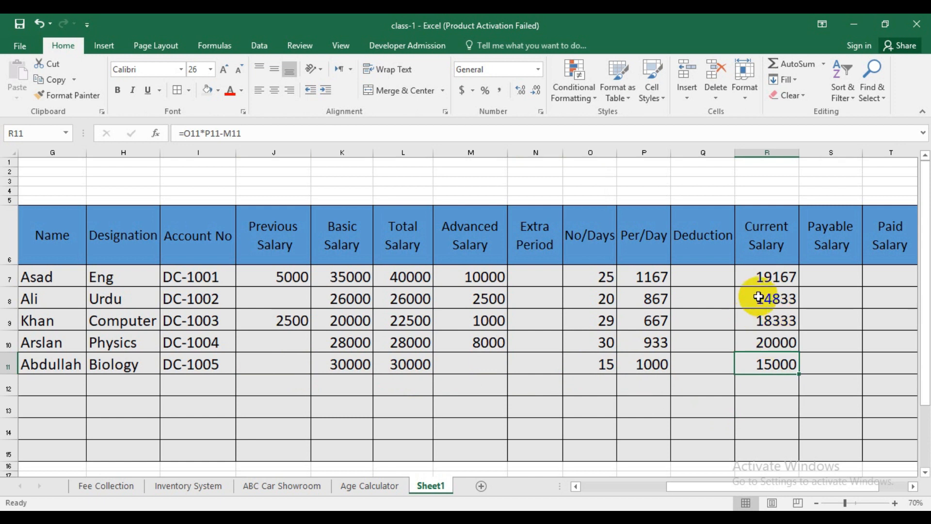
click(695, 272)
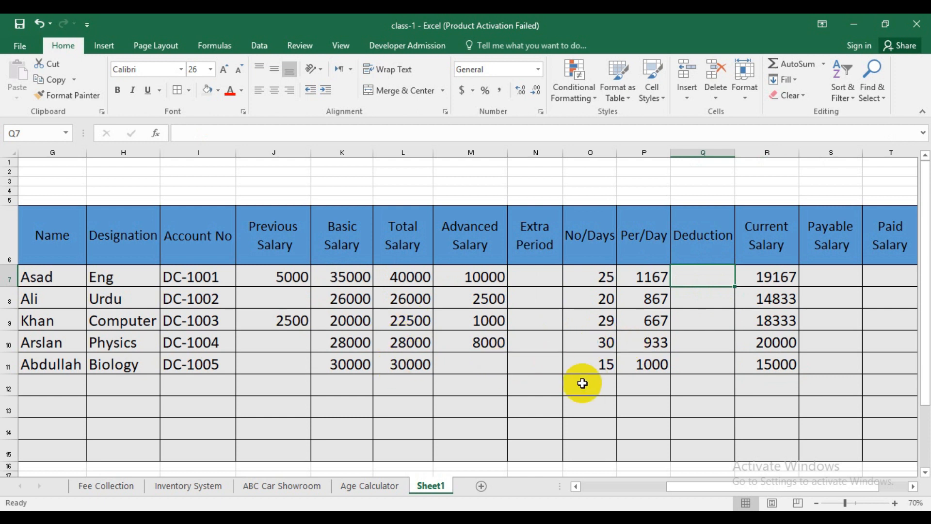
click(361, 277)
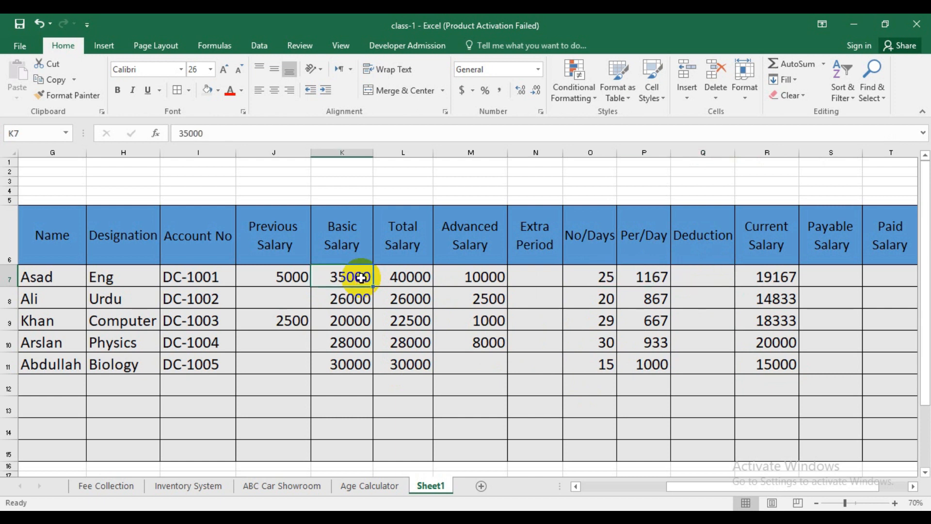
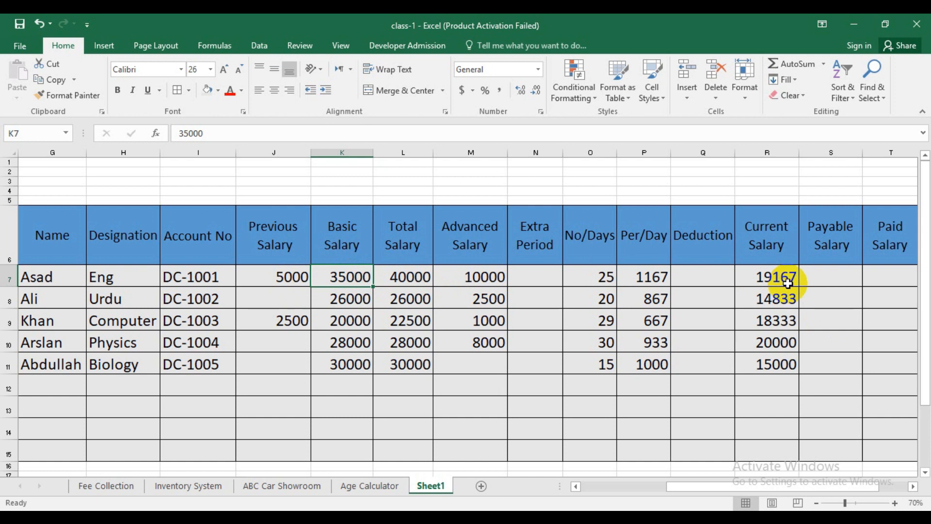
- Build the deduction formula =K7-R7 in cell Q7, subtracting the current salary from the basic salary
click(712, 278)
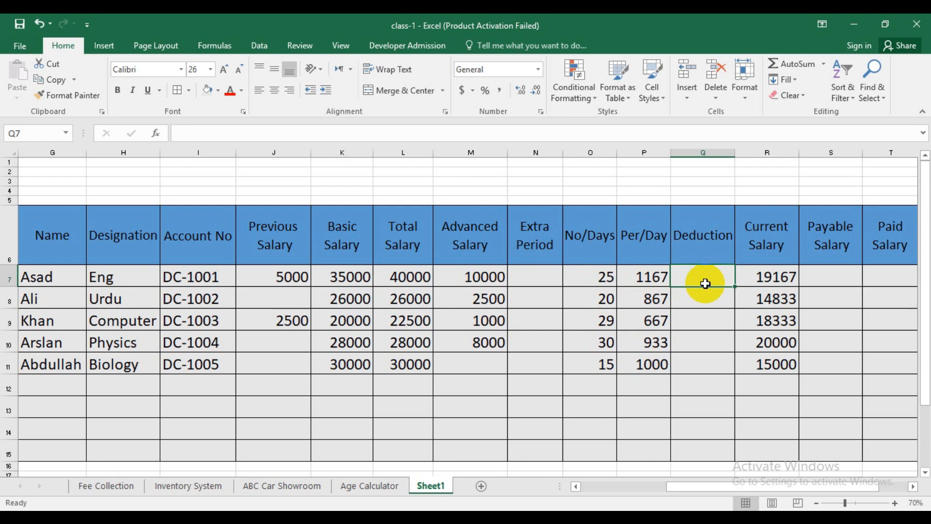
text(=)
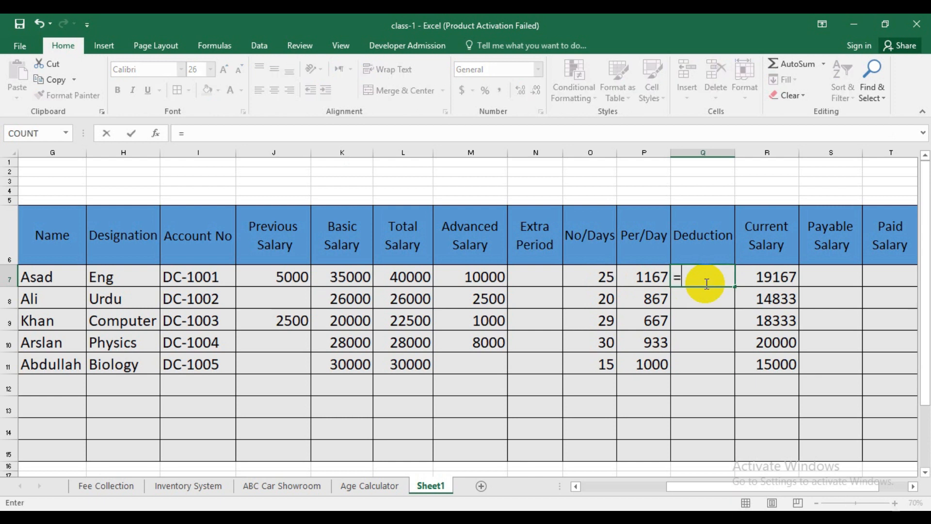
click(335, 278)
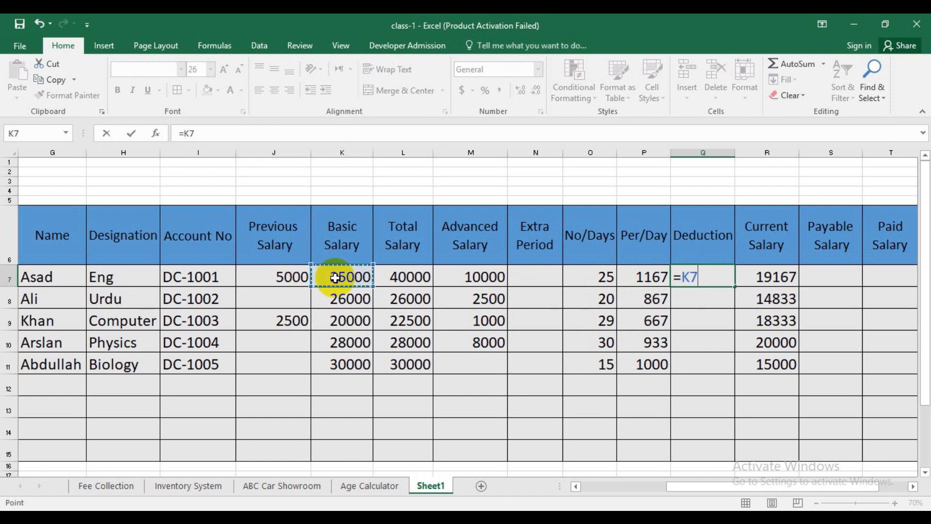
text(-)
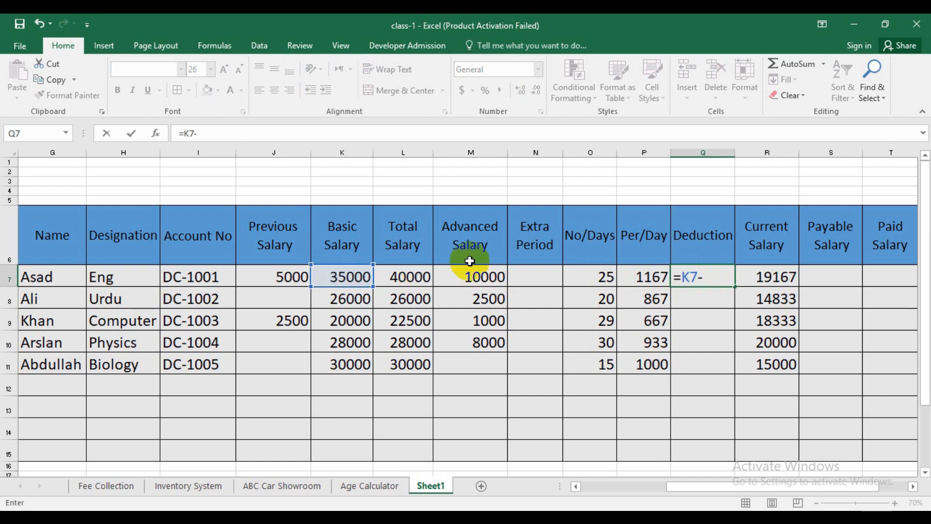
click(776, 281)
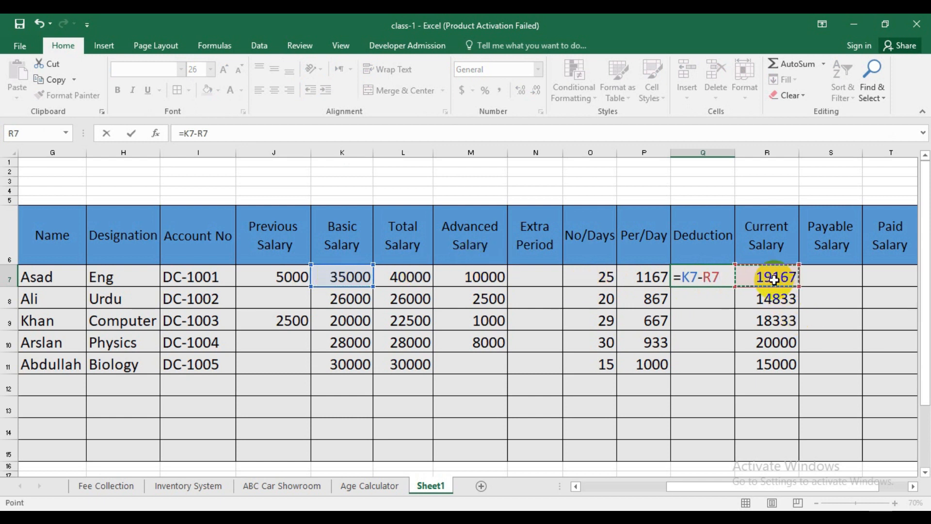
- Complete the Deduction formula =K7-R7 in Q7 and fill it down to Q11
key(Return)
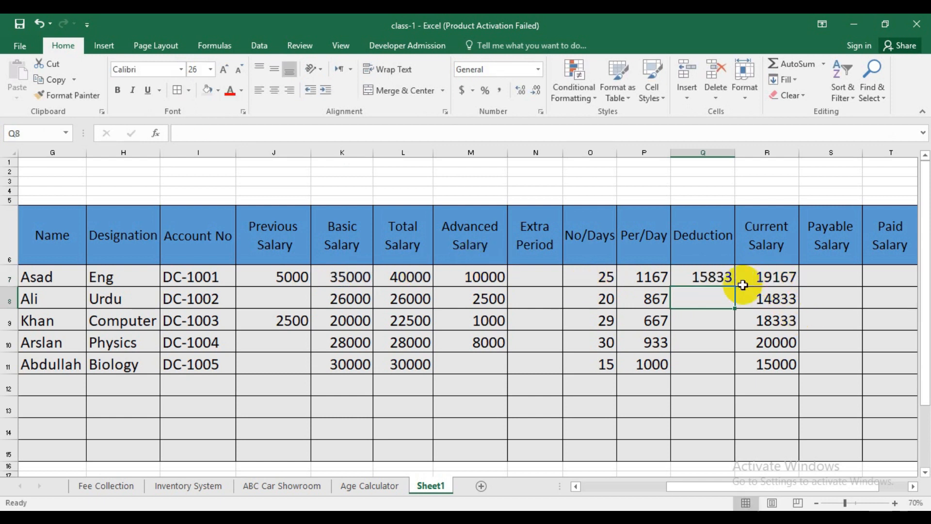
click(703, 282)
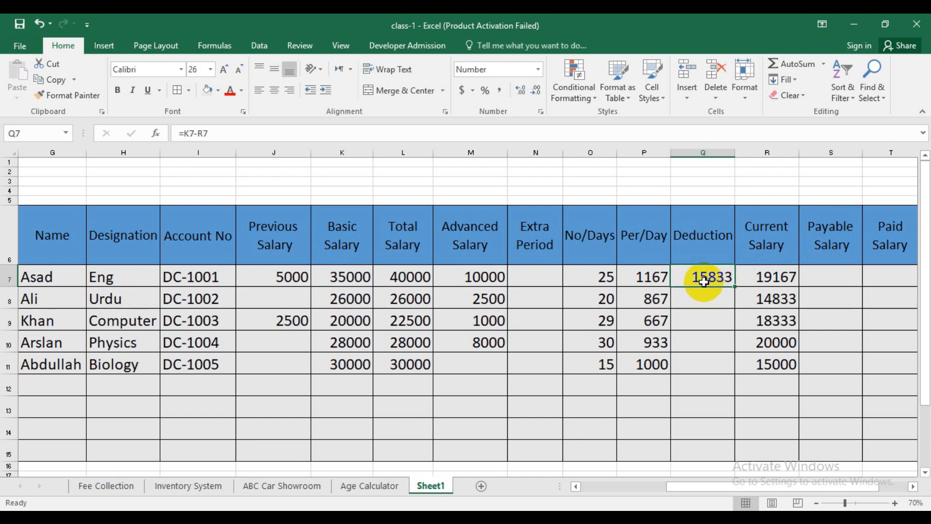
drag(734, 286, 722, 370)
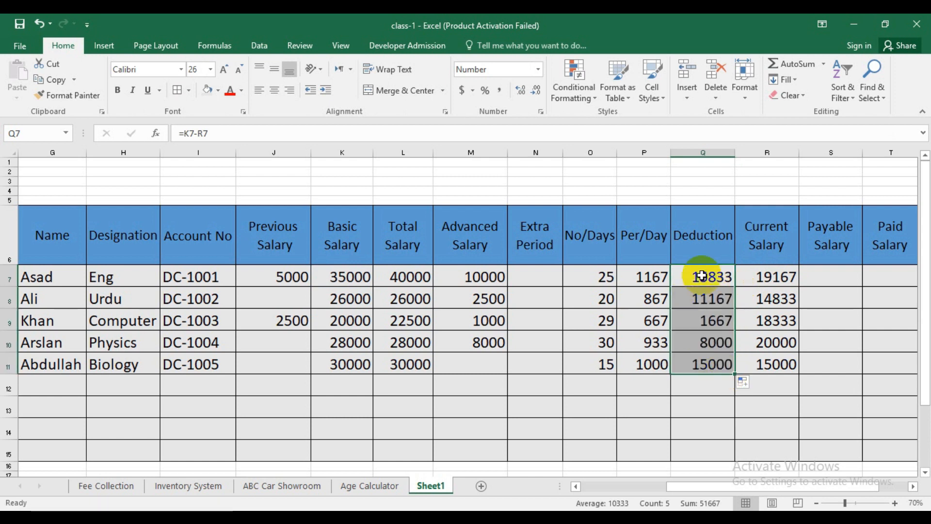
click(711, 367)
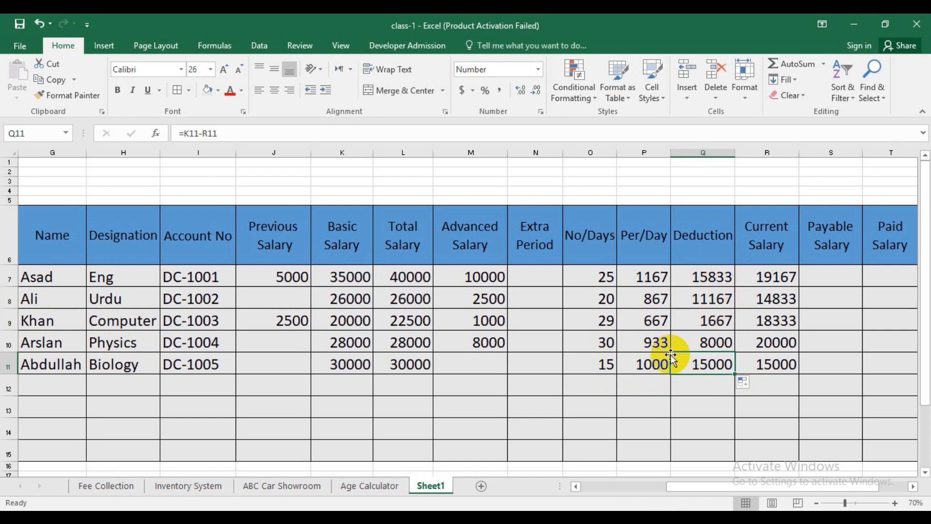
- Enter the formula =K7+J7+N7 in S7 to add basic salary, previous salary and extra period as Payable Salary
scroll(672, 355, right, 2)
click(686, 283)
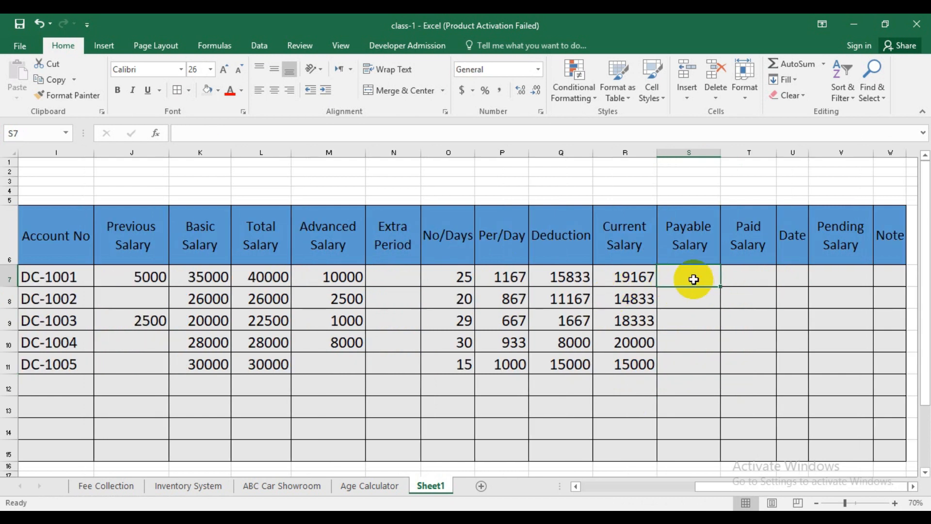
text(=)
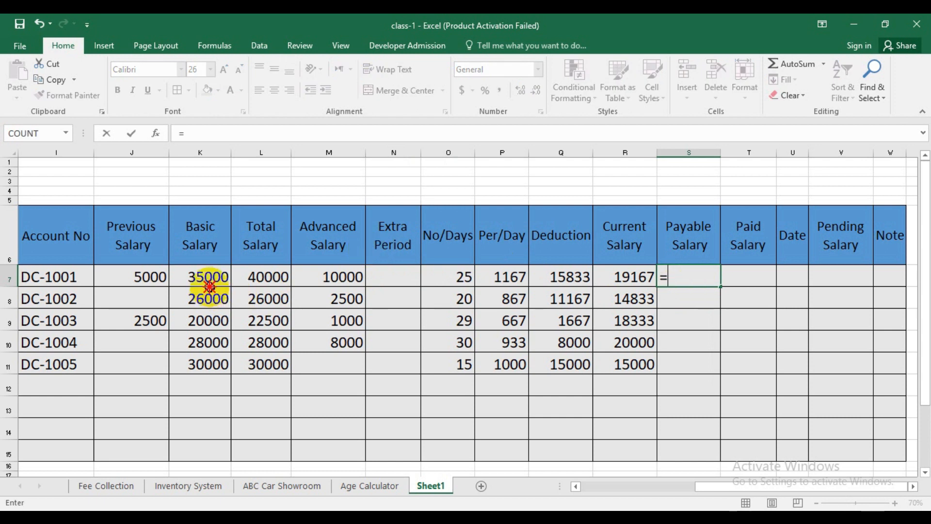
click(210, 291)
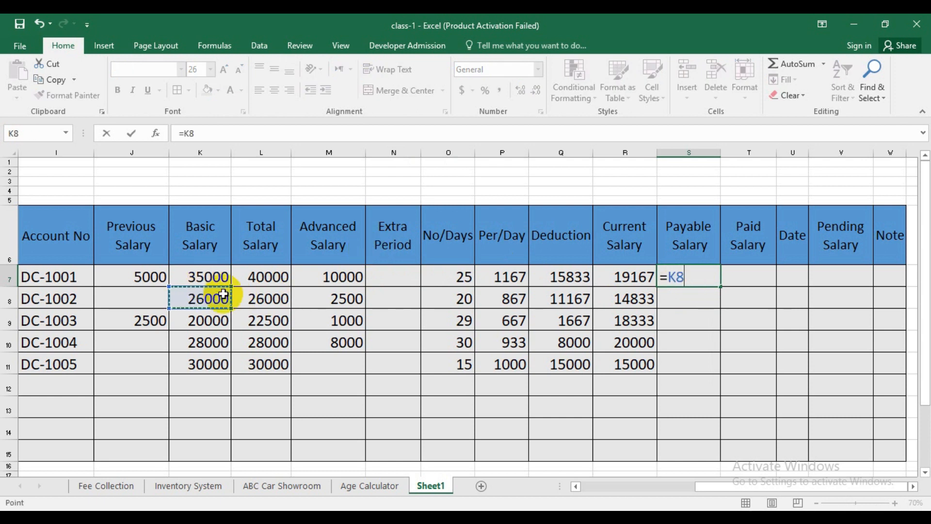
key(BackSpace)
key(BackSpace)
click(204, 274)
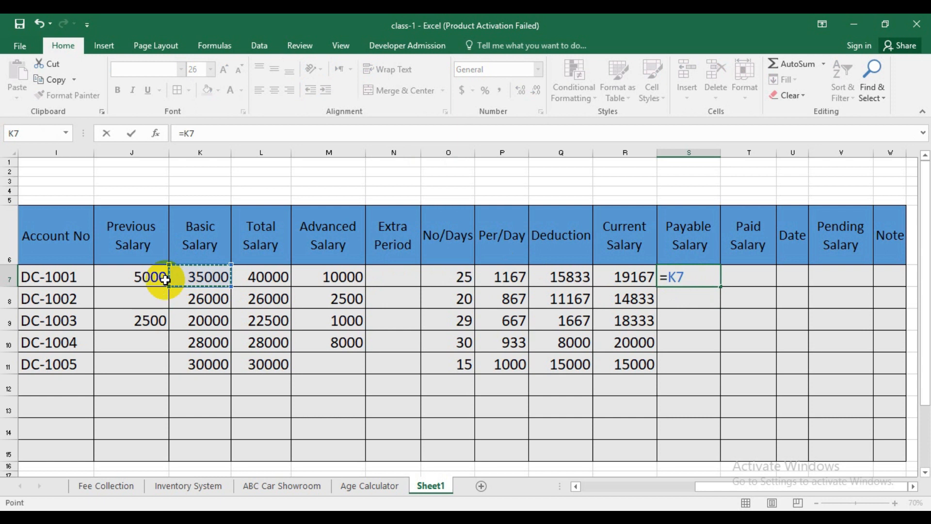
text(+)
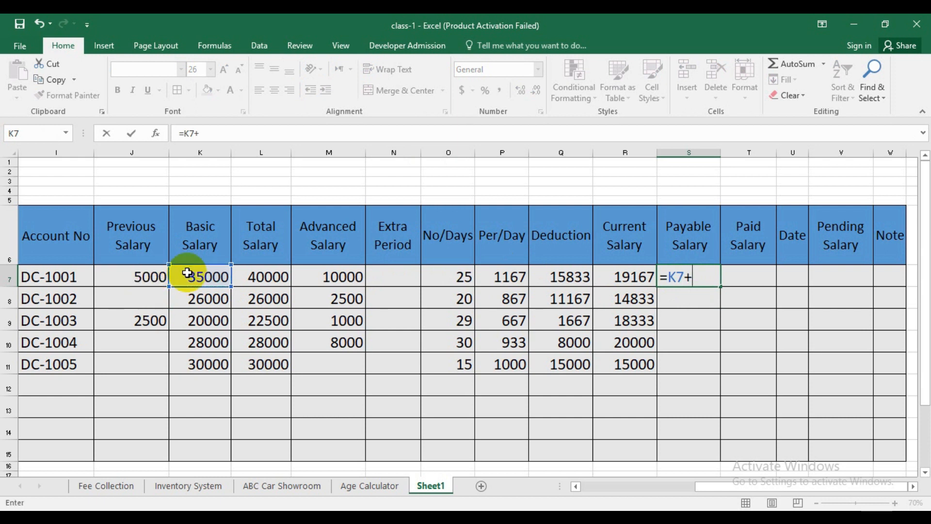
click(150, 276)
text(+)
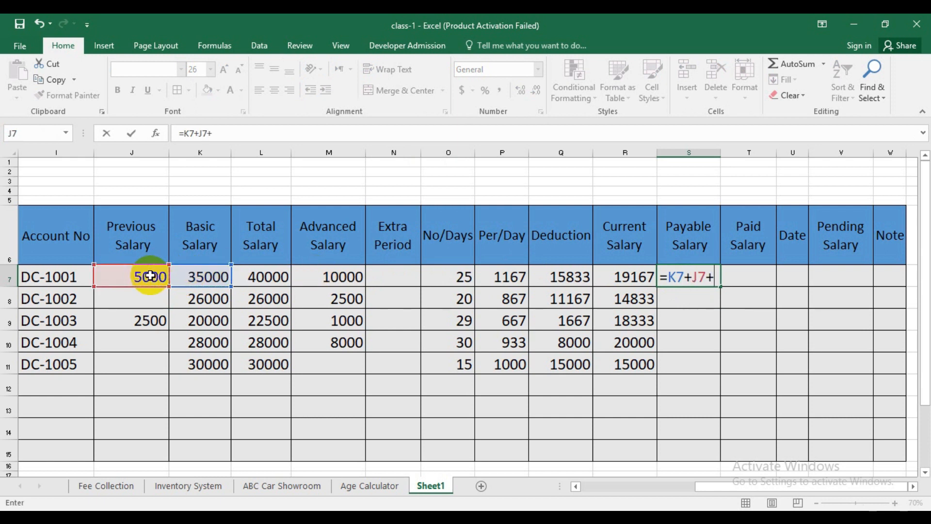
click(384, 276)
key(Return)
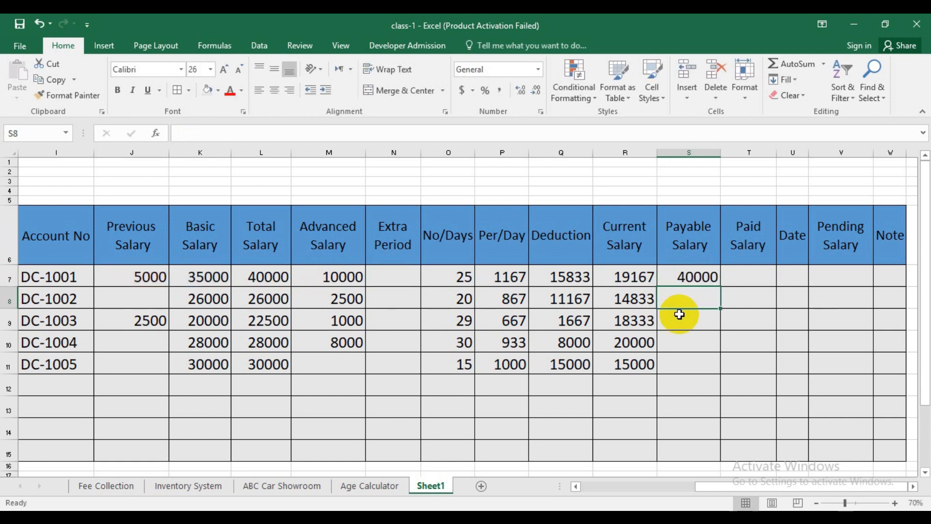
- Enter 2000 as the Extra Period in N7 and fill the Payable Salary formula from S7 down to S11
click(692, 276)
click(395, 280)
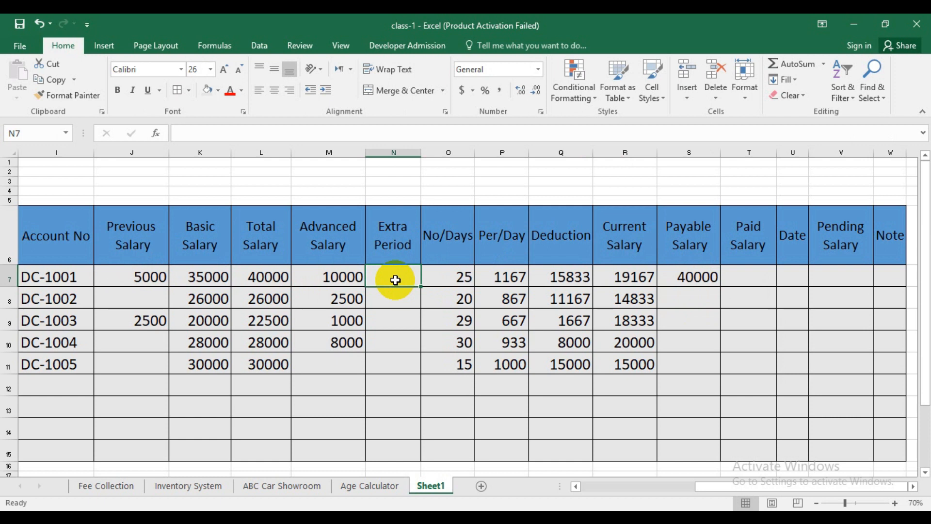
text(2000)
key(Return)
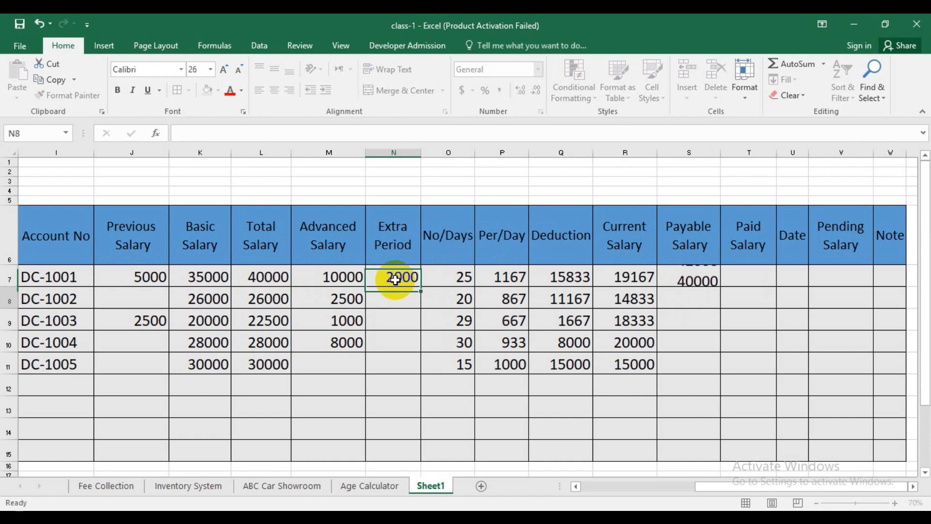
click(698, 276)
drag(720, 287, 713, 373)
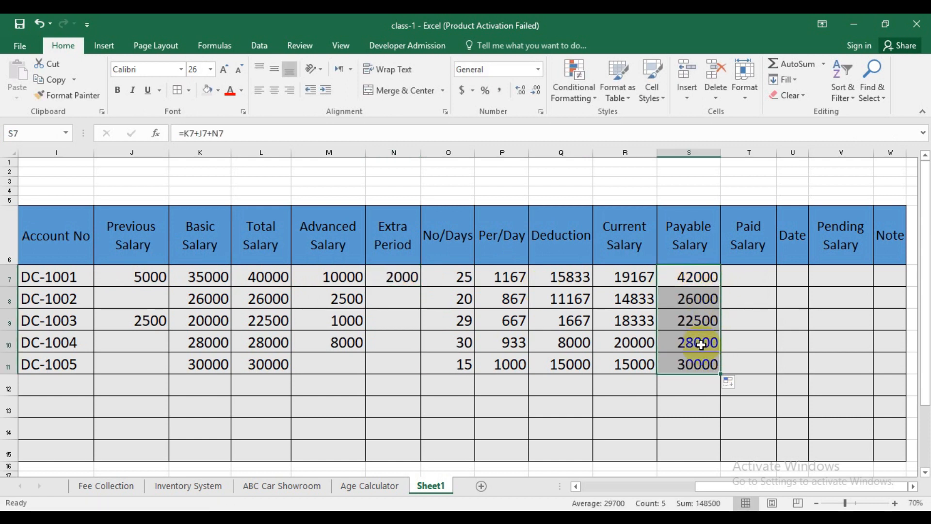
- For row 11, enter 2000 as the Extra Period in N11 and 1000 as the Previous Salary in J11
click(393, 364)
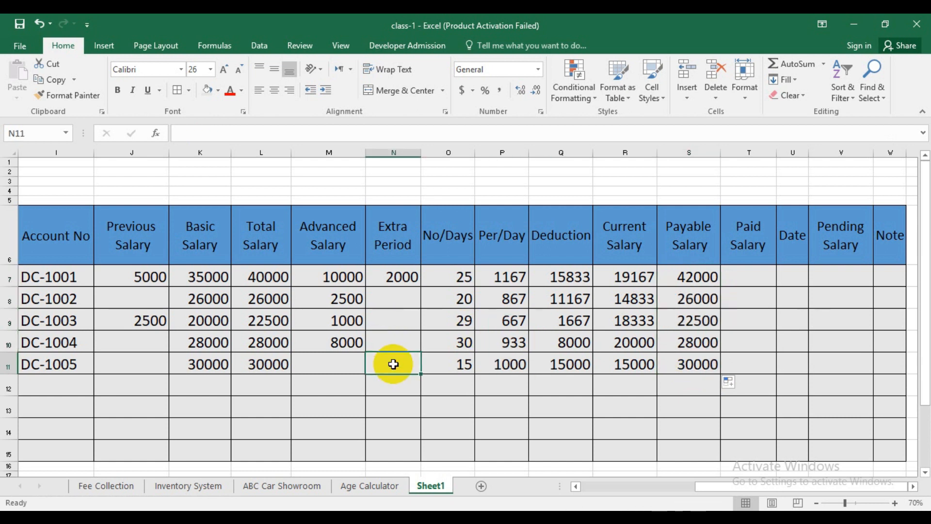
text(2000)
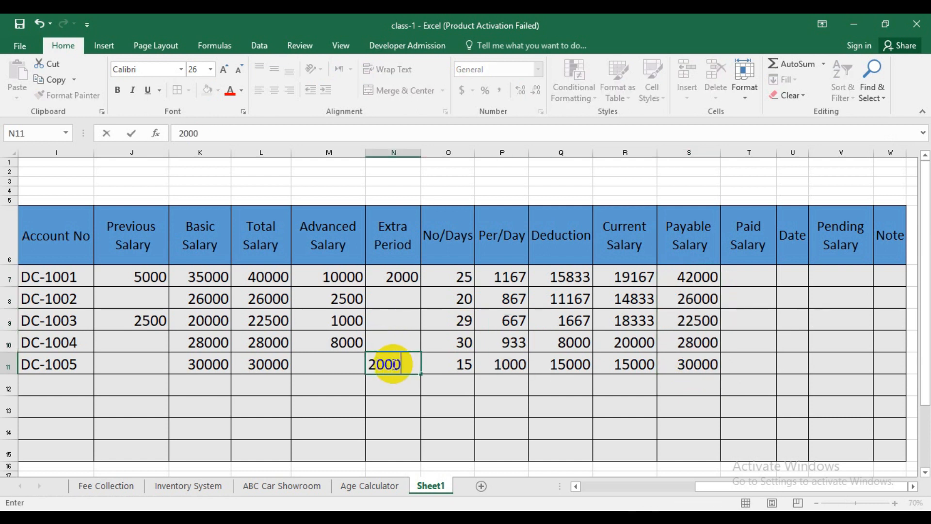
key(Return)
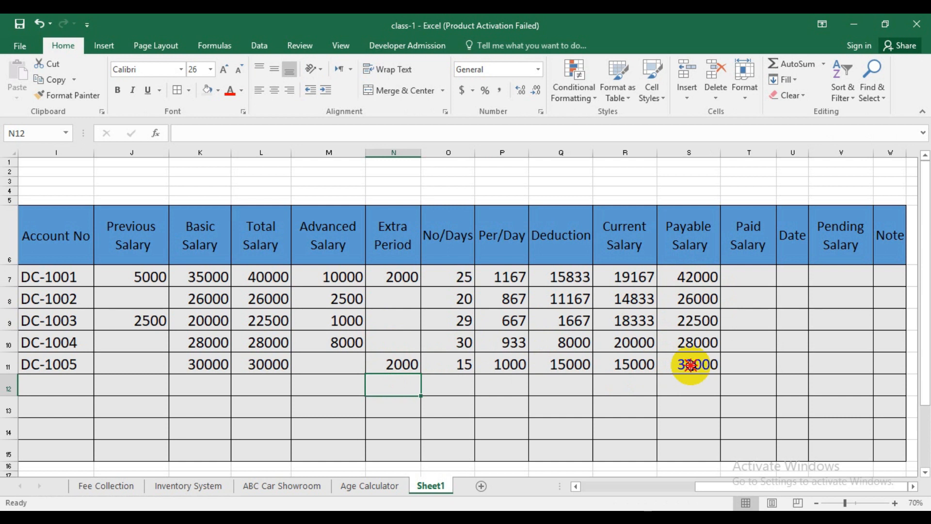
click(688, 365)
click(216, 369)
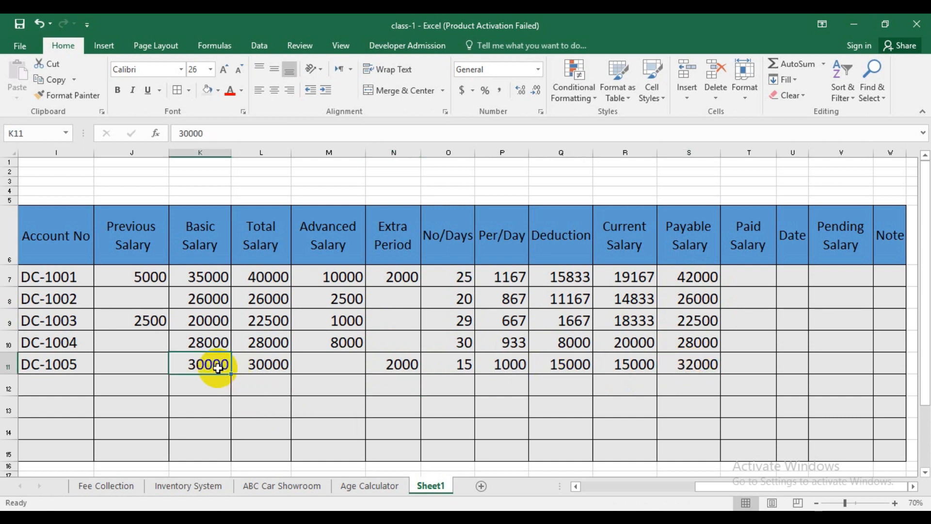
click(152, 367)
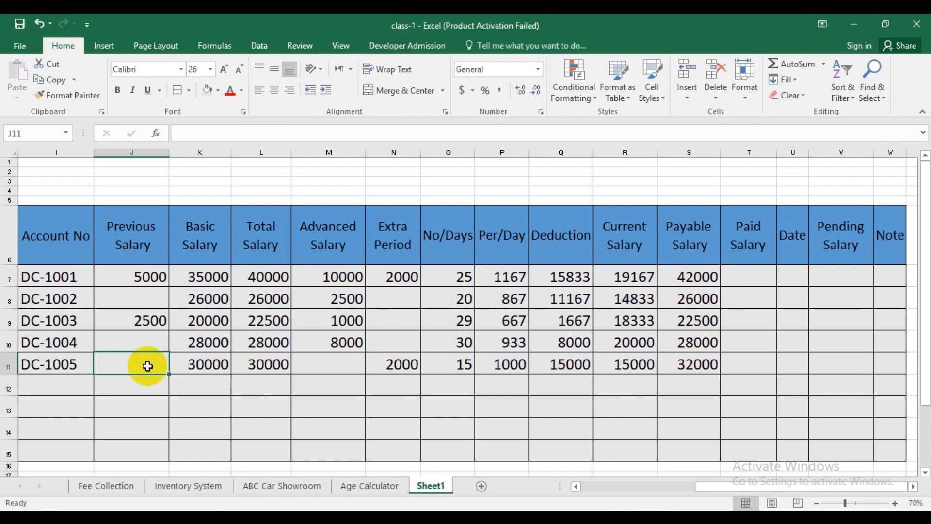
text(1000)
key(Return)
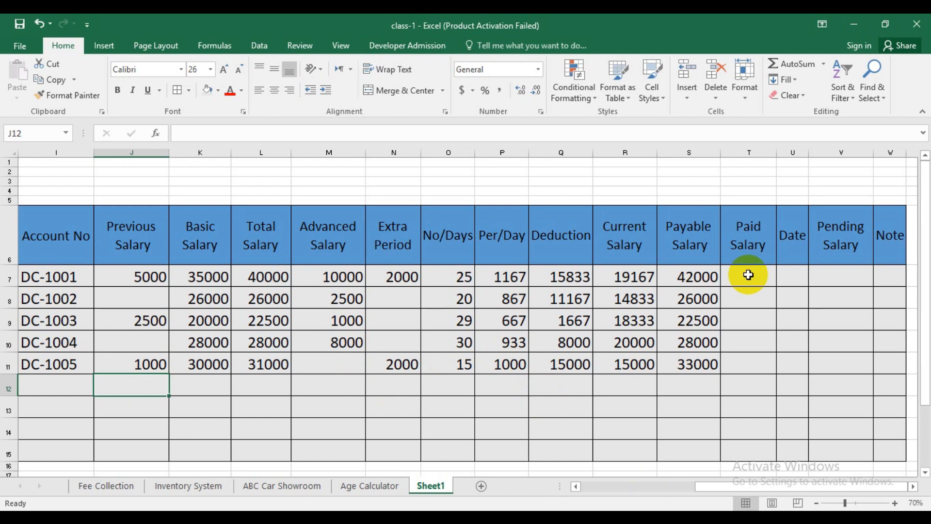
- Enter the Paid Salary amounts 15000, 20000, 24000, 15000 and 35000 in T7 through T11
click(641, 282)
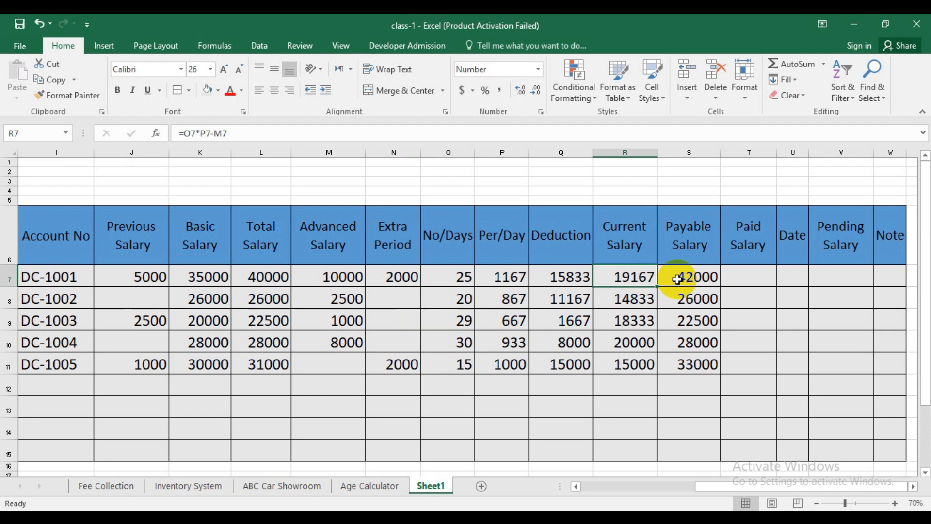
click(737, 281)
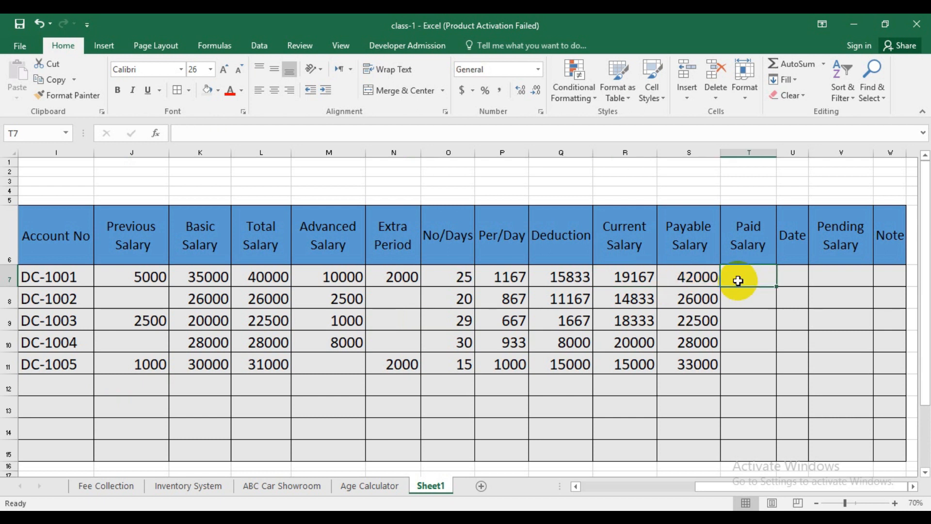
text(15000)
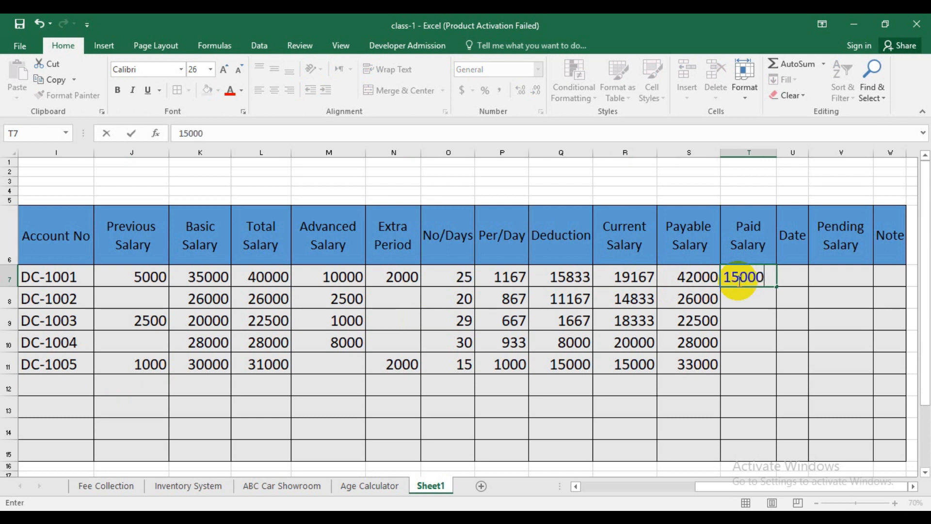
key(Return)
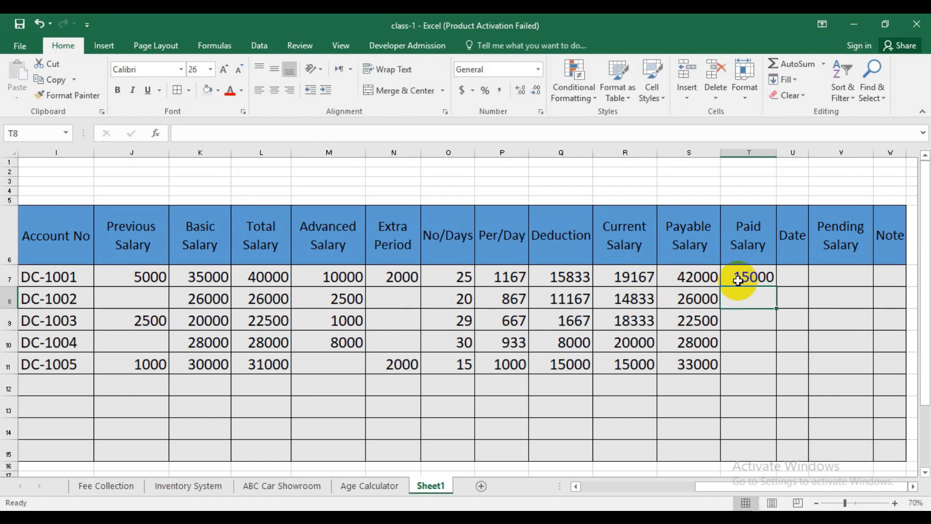
text(20000)
key(Return)
text(24)
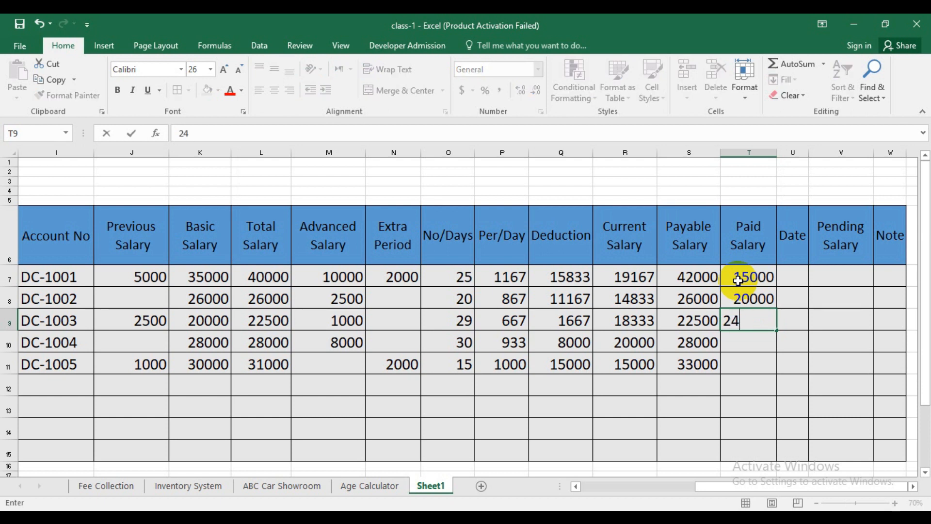
text(000)
key(Return)
text(15000)
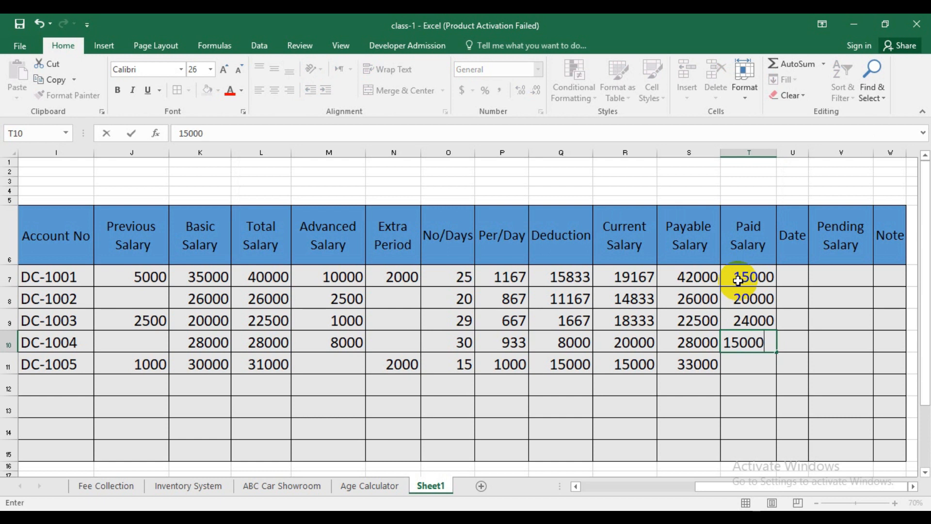
key(Return)
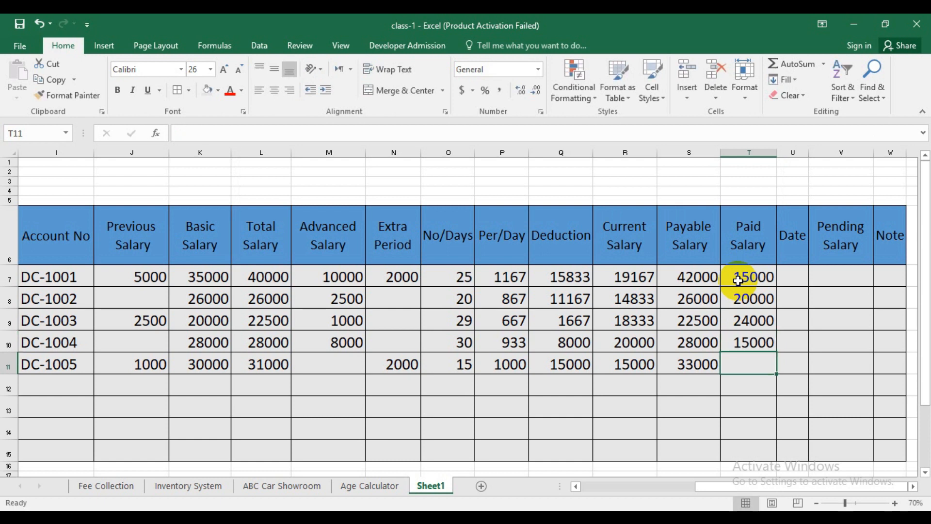
text(35000)
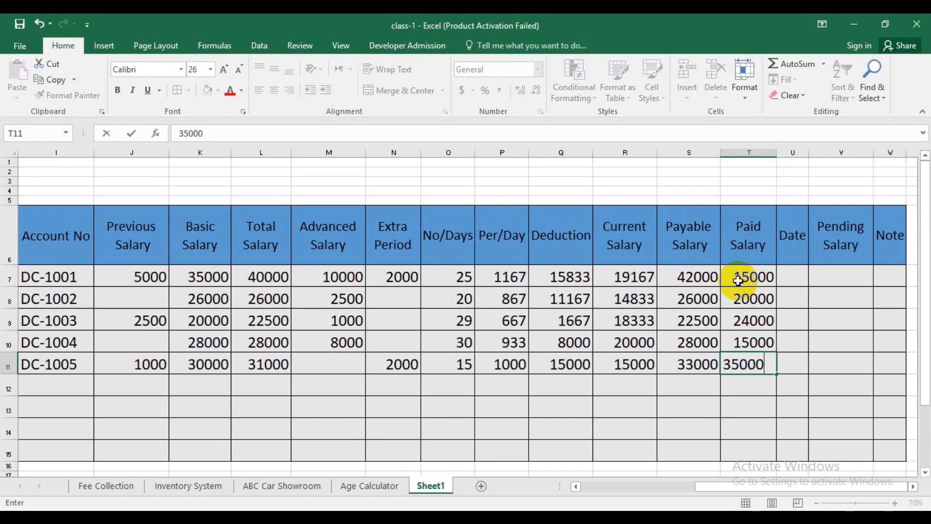
key(Return)
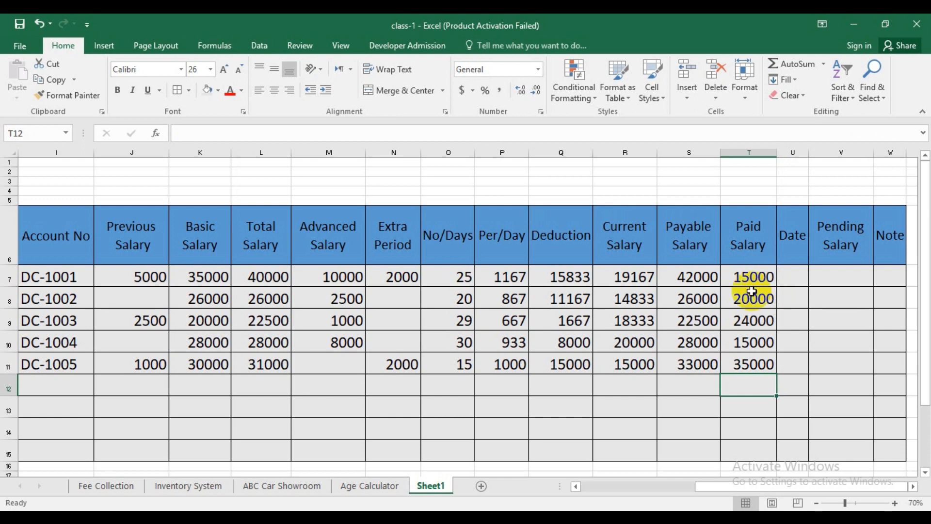
drag(759, 280, 753, 363)
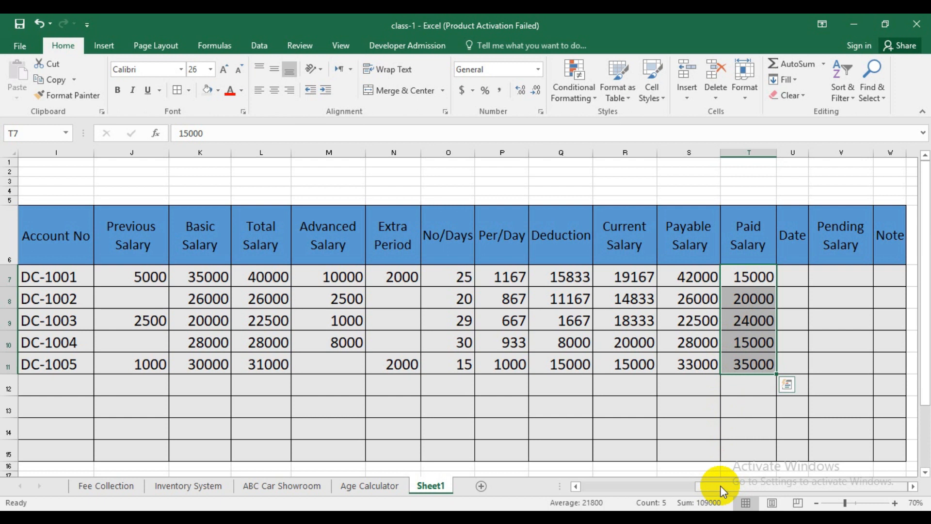
- Enter the date 1 January 2022 in U7 of the Date column
click(792, 279)
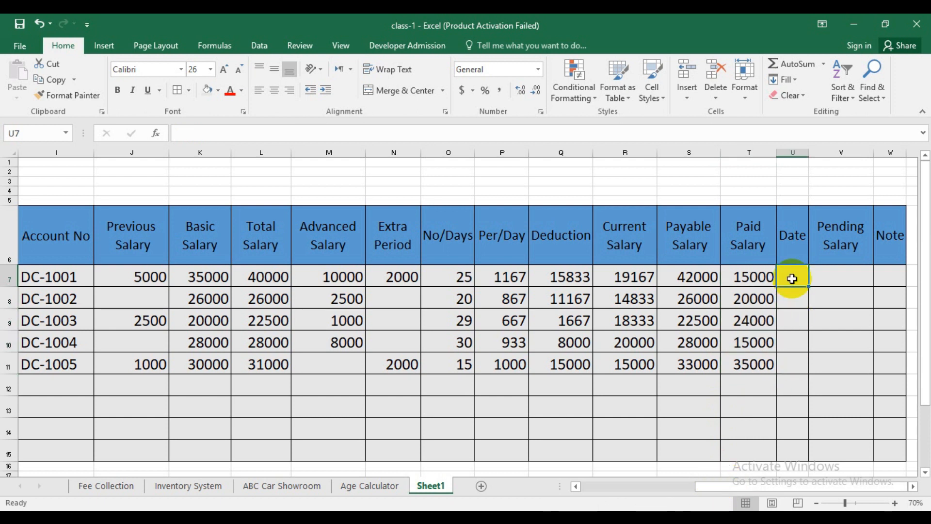
text(1jan2022)
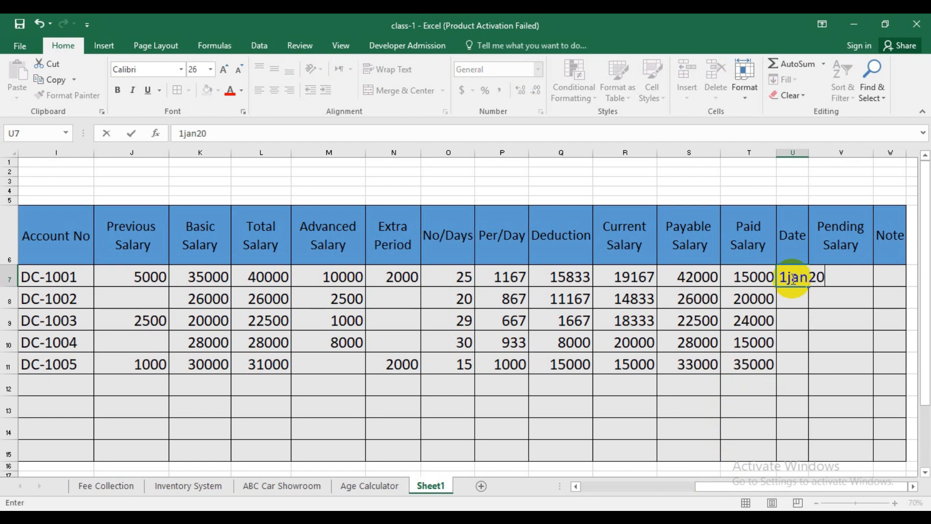
key(Return)
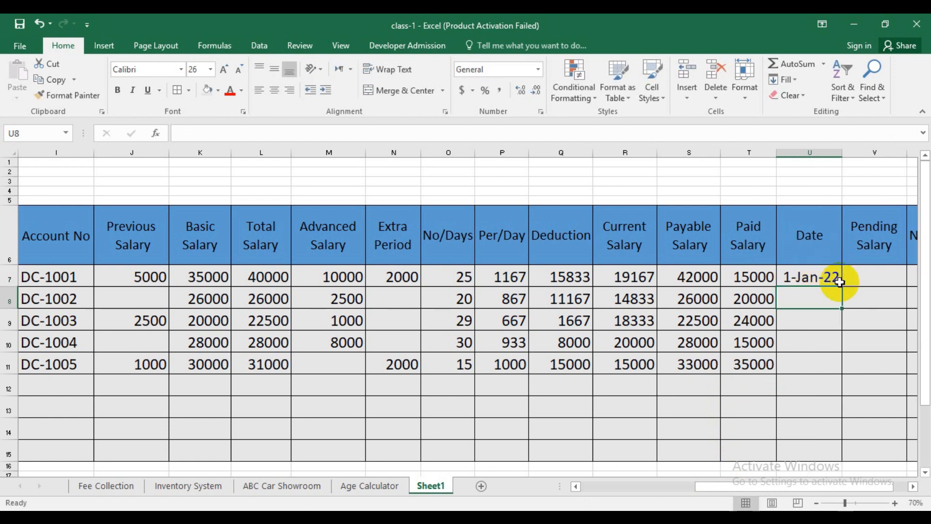
- Copy the date in U7 into U8
click(827, 279)
mouse_move(842, 287)
mouse_down()
mouse_move(830, 347)
mouse_move(827, 267)
mouse_move(828, 276)
mouse_up()
key(ctrl+c)
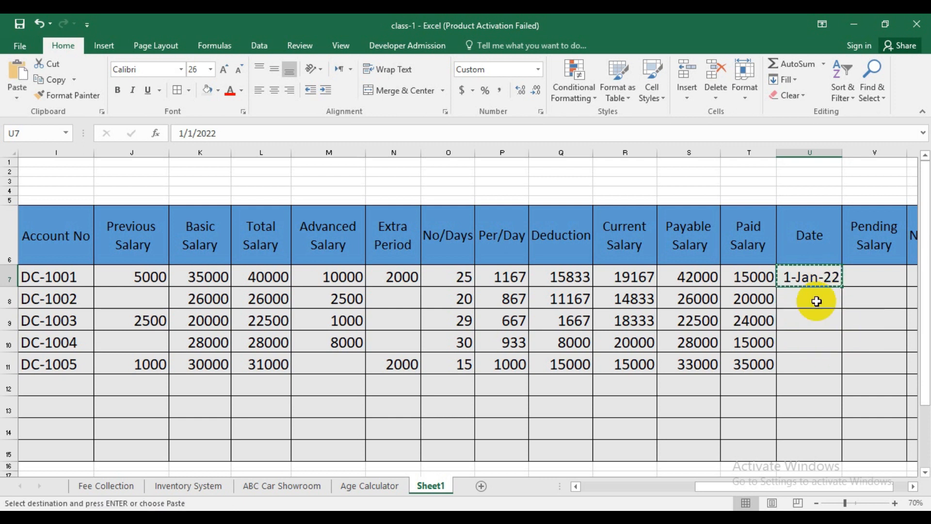
click(815, 301)
key(ctrl+v)
key(Escape)
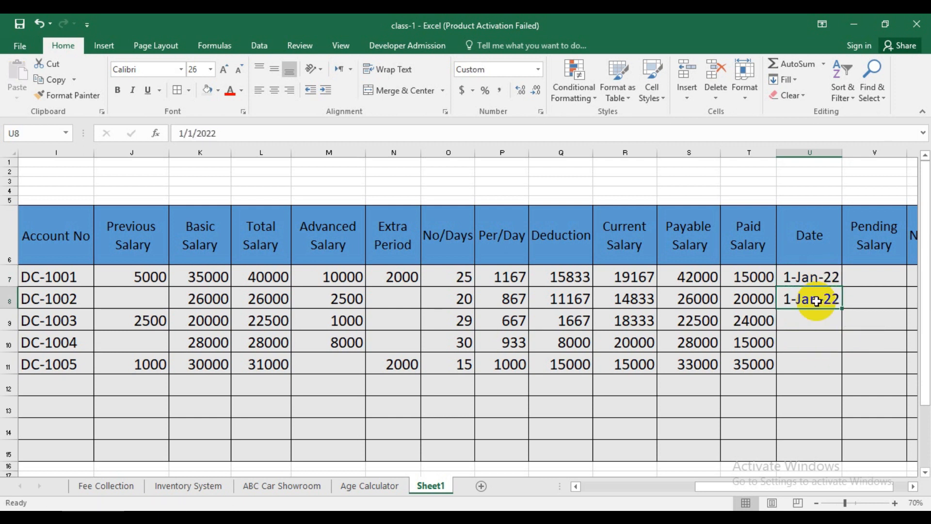
- Fill the 1 January 2022 date down the Date column through U11
click(810, 318)
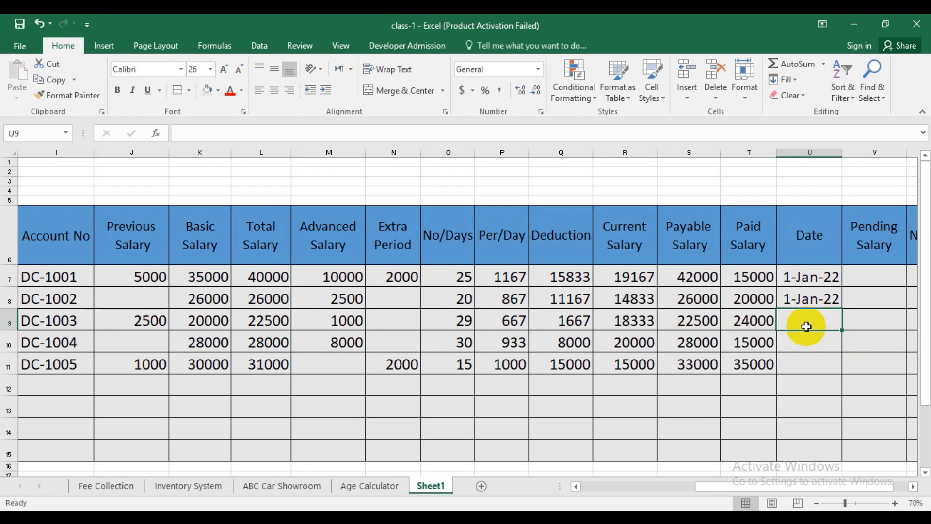
click(827, 300)
drag(830, 282, 836, 374)
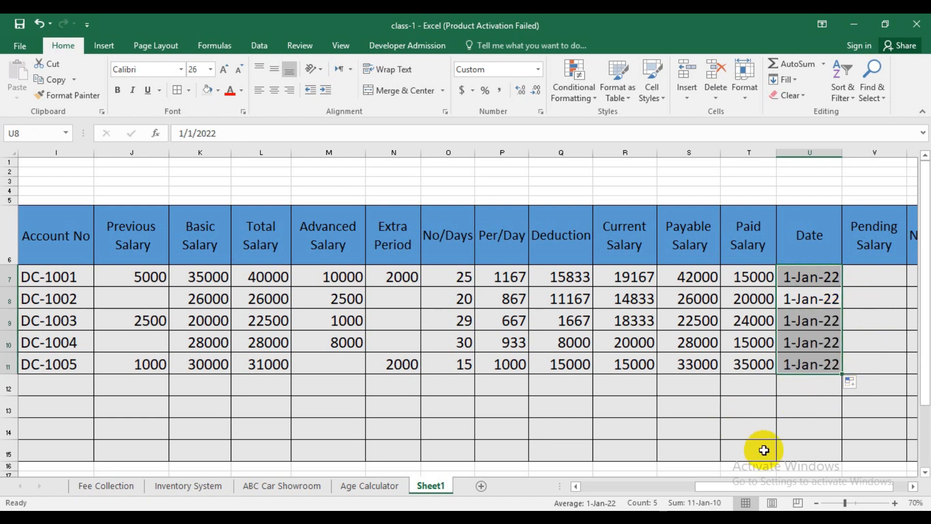
- Enter the Pending Salary formula =S7-T7 in V7, subtracting Paid Salary from Payable Salary
drag(763, 485, 786, 486)
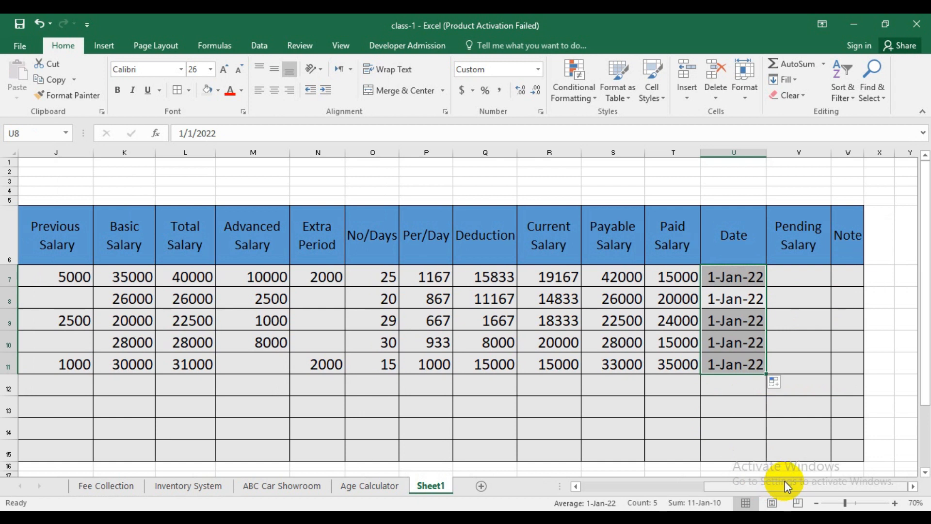
click(807, 275)
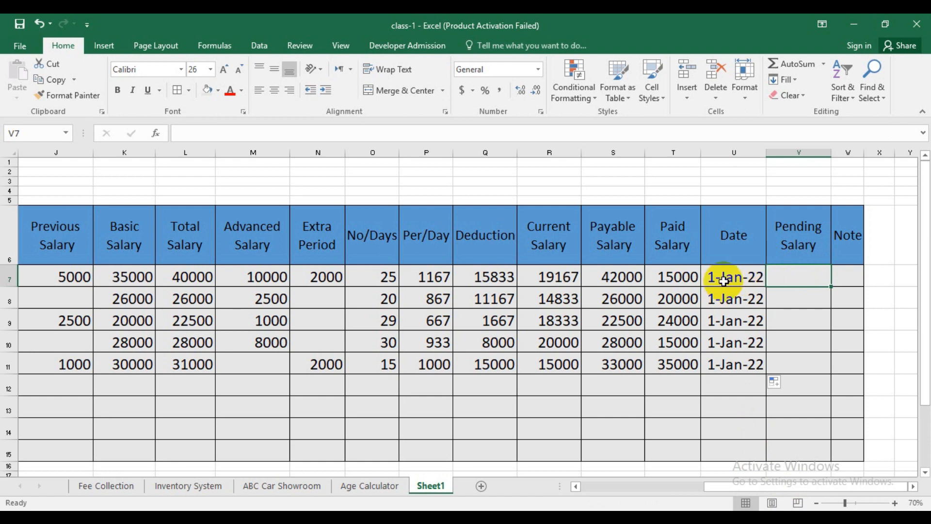
click(637, 275)
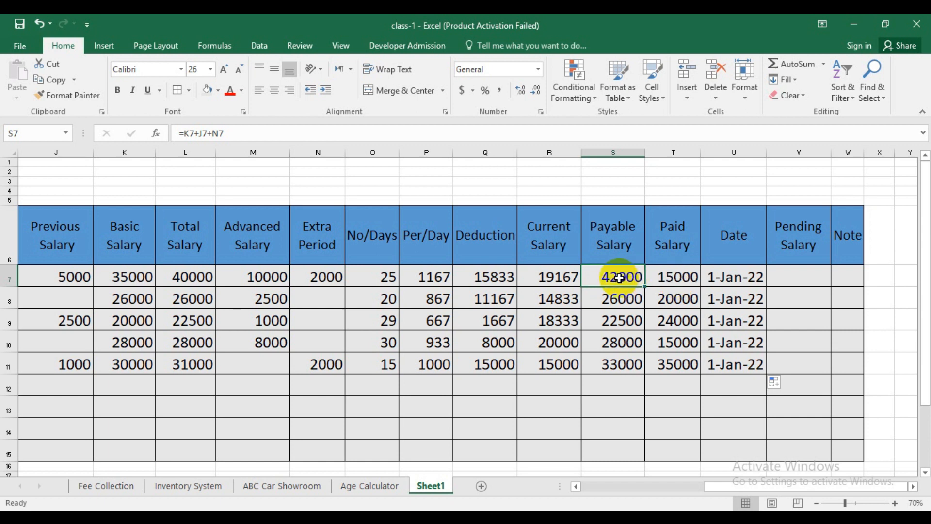
click(683, 280)
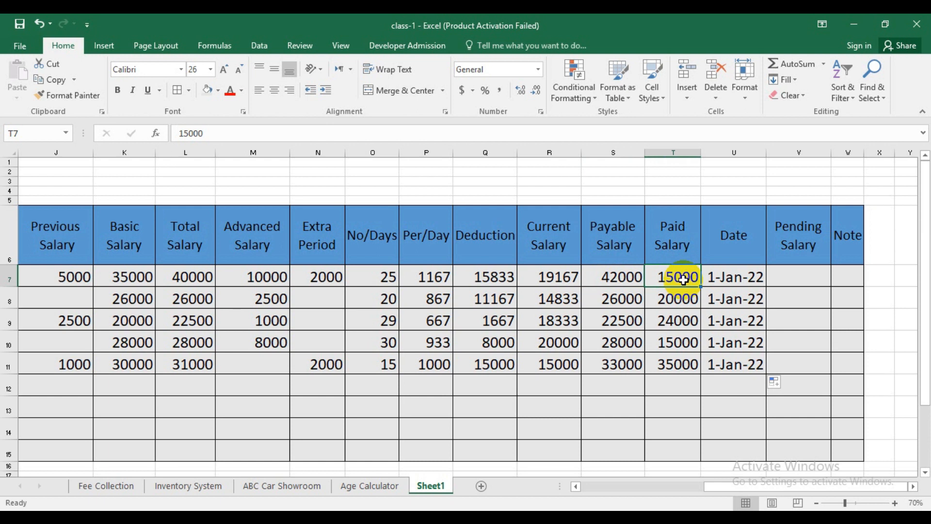
click(785, 283)
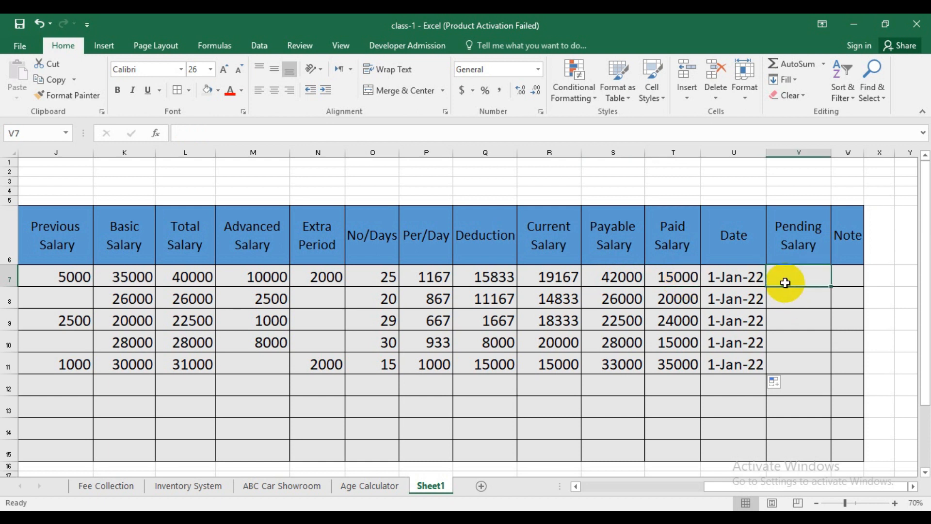
text(=)
click(619, 280)
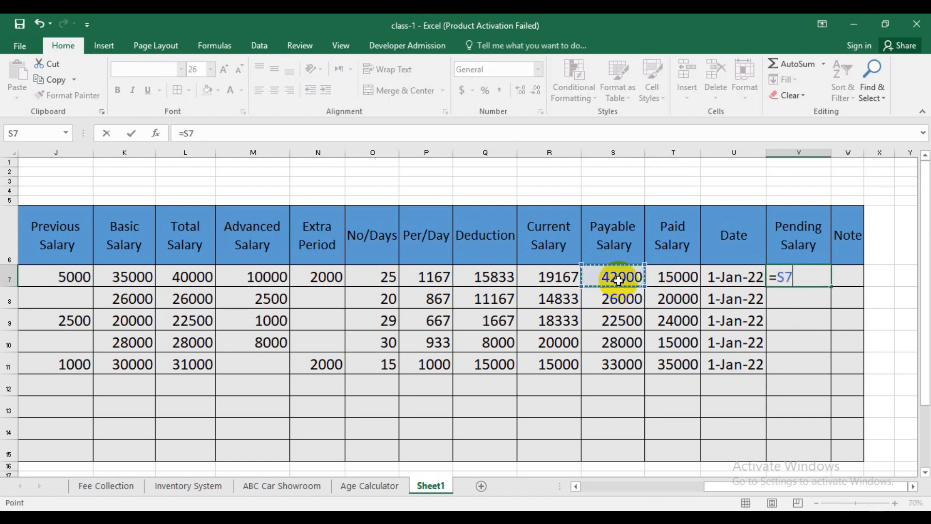
text(-)
click(672, 275)
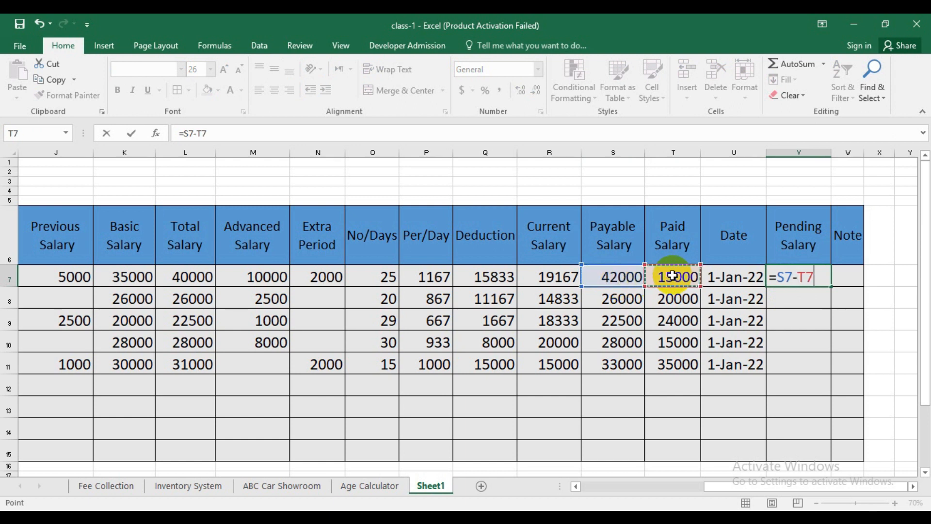
key(Return)
- Fill the Pending Salary formula from V7 down through V11 and check the copied formulas
click(808, 276)
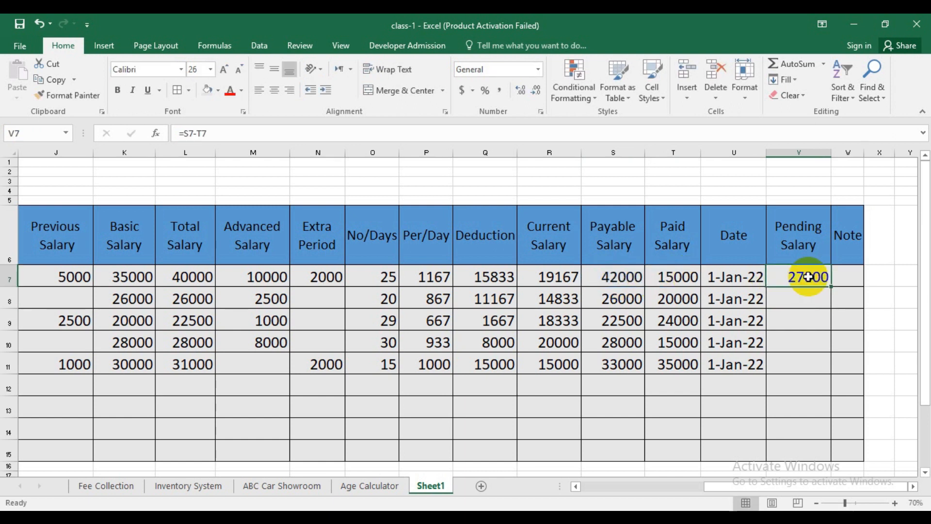
drag(831, 286, 825, 364)
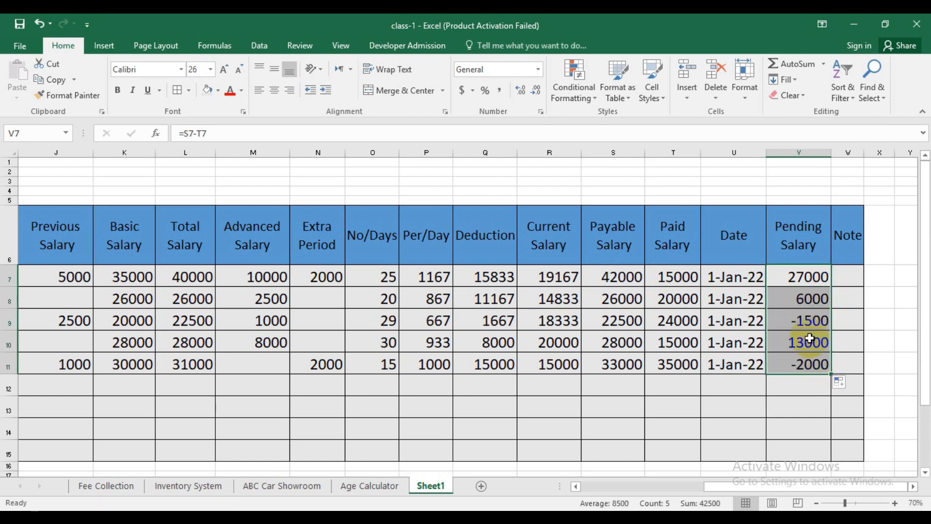
click(794, 302)
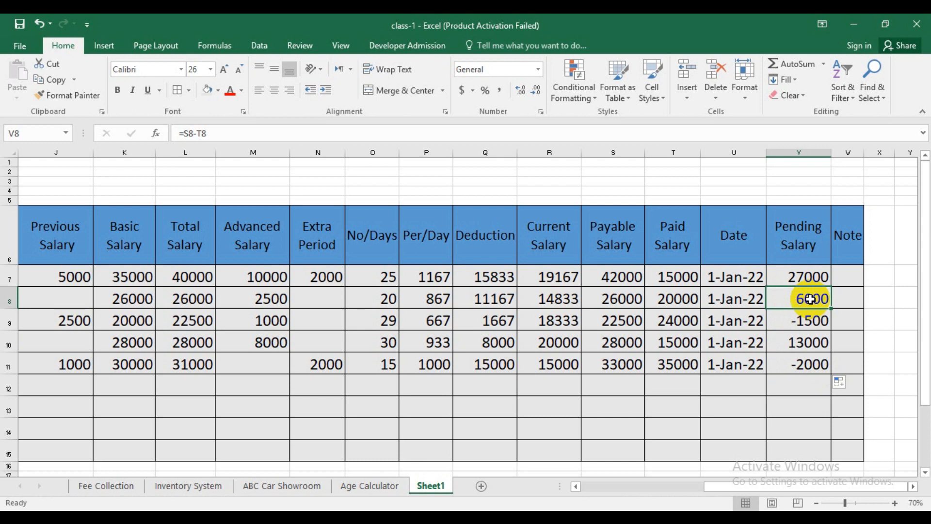
click(806, 324)
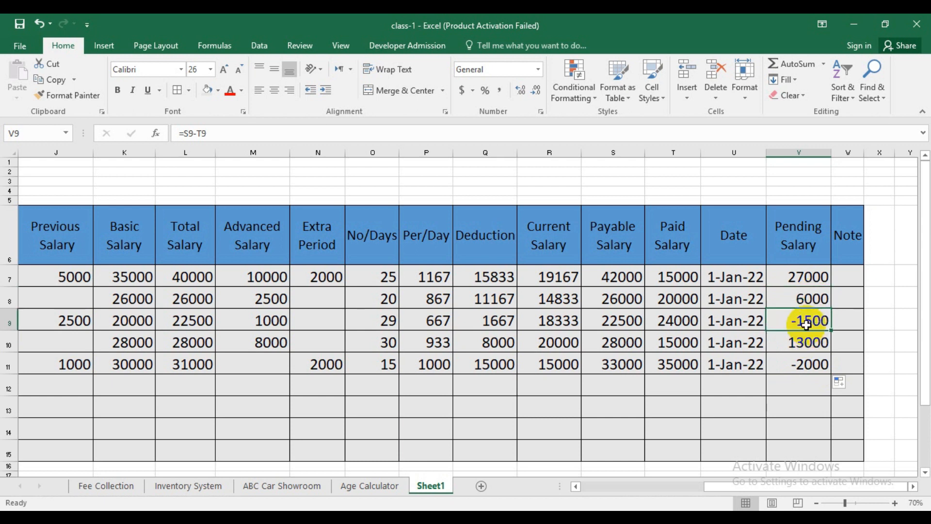
click(802, 344)
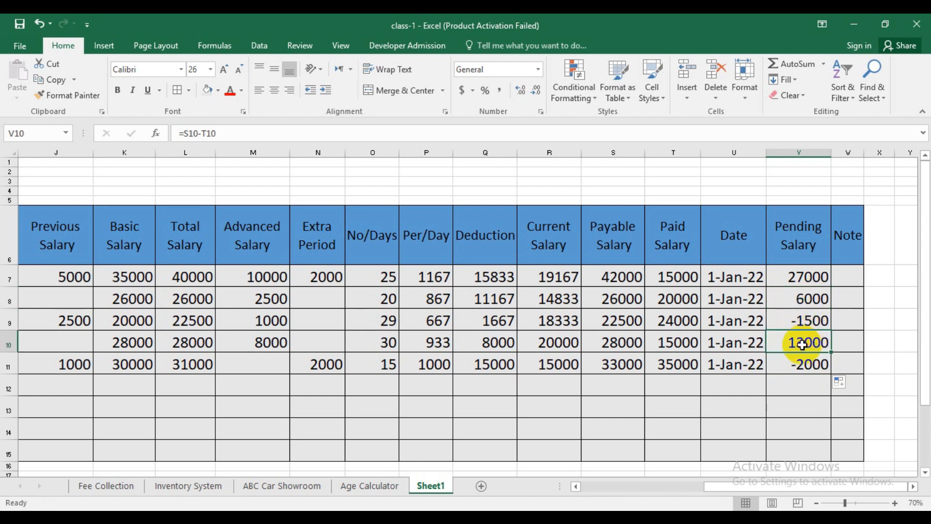
click(799, 365)
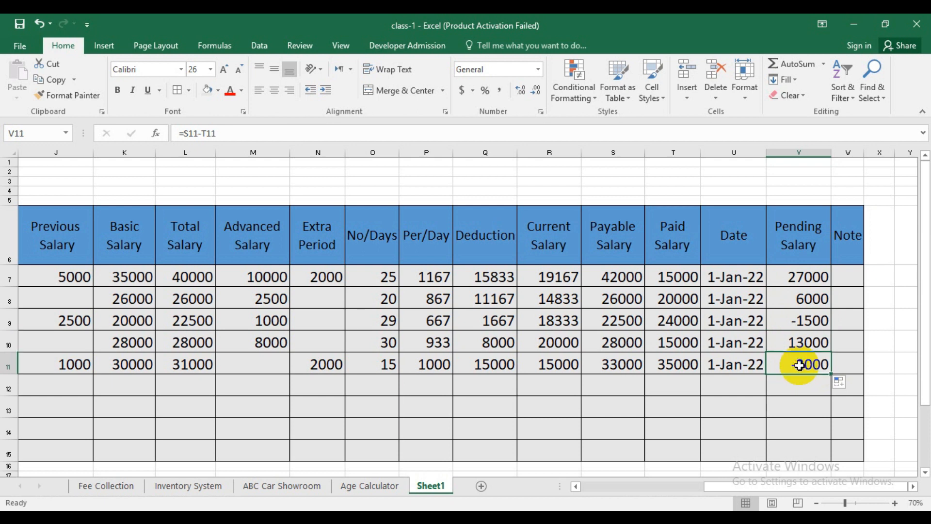
- Enter the note "Salary Remaining" in W7 of the Note column
click(840, 275)
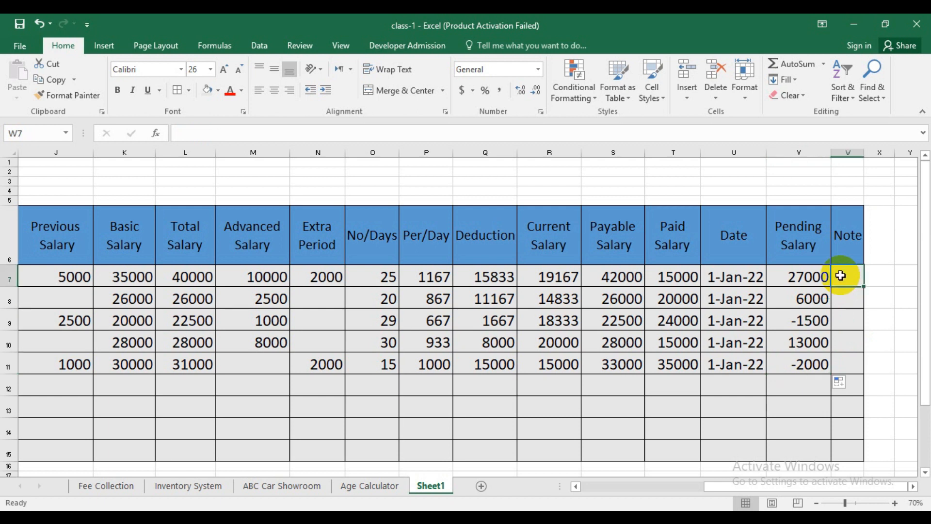
text(Pendin)
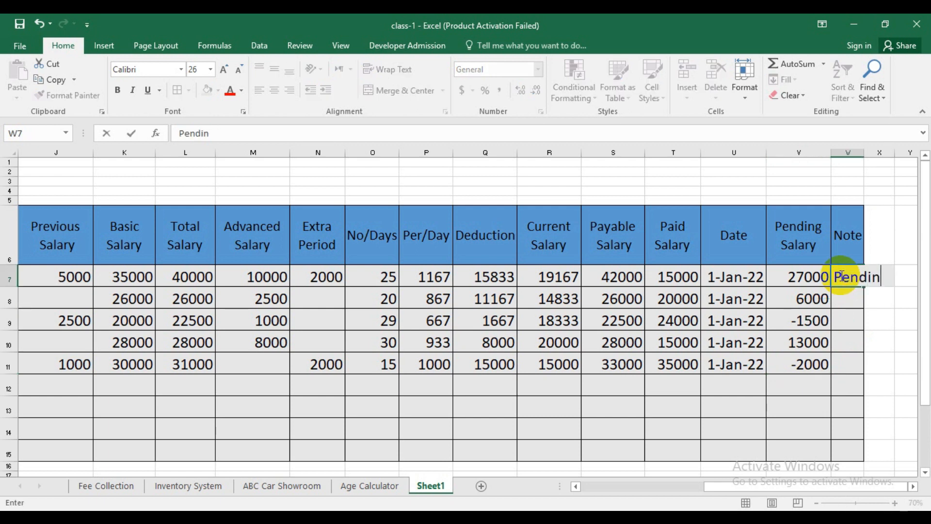
key(BackSpace)
key(BackSpace)
key(BackSpace)
key(BackSpace)
key(BackSpace)
key(BackSpace)
text(Salra)
key(BackSpace)
text(ry)
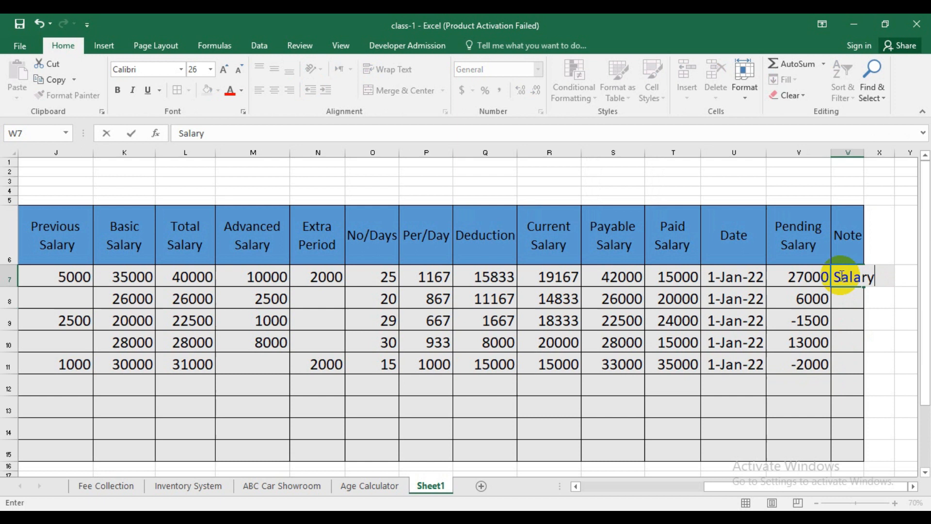
text( Remaining)
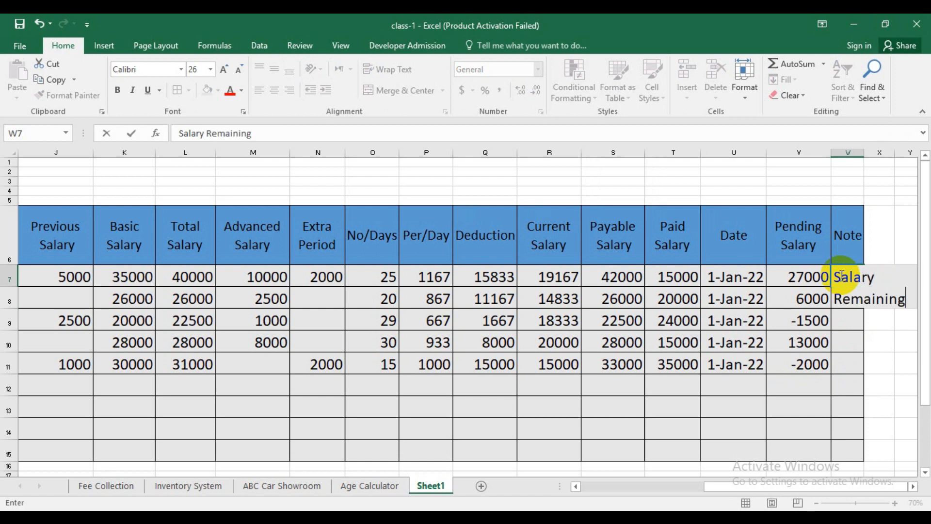
key(Tab)
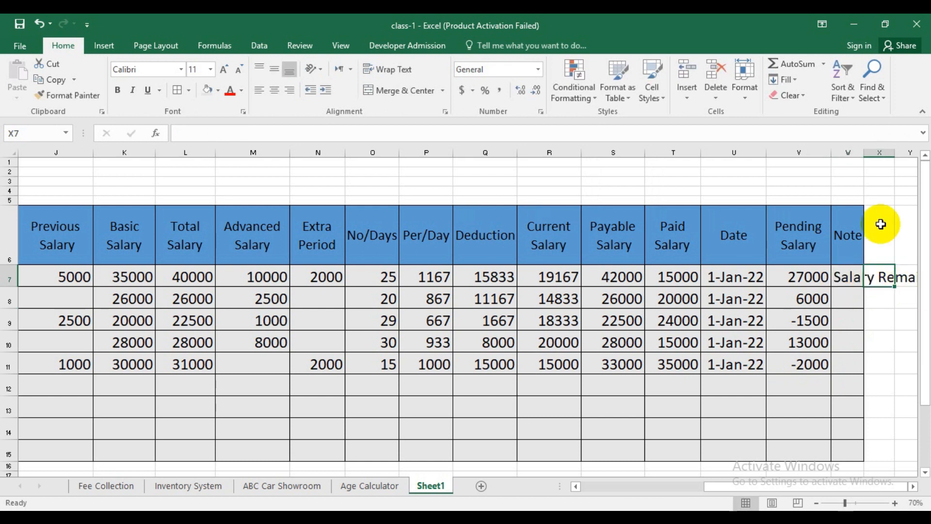
- Fit the Note column's width to its contents and fill the W7 note down into W8
drag(864, 153, 864, 153)
double_click(865, 153)
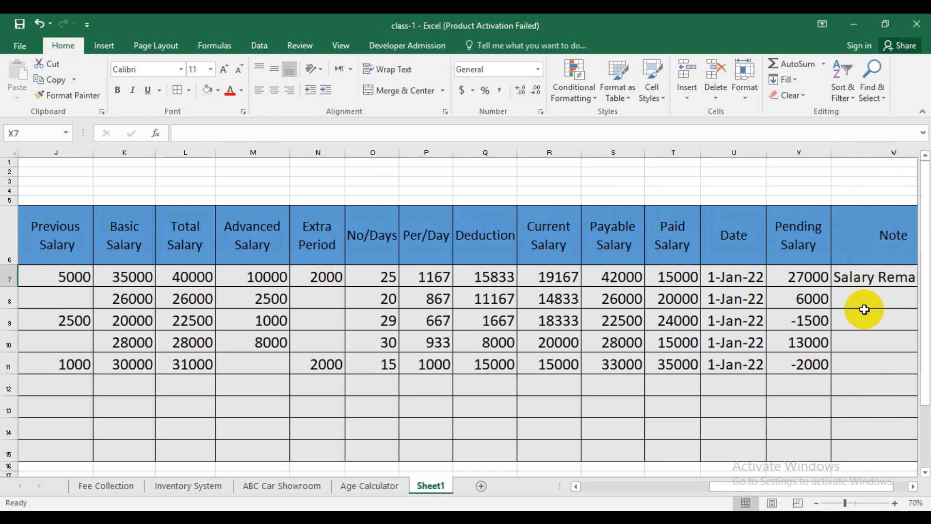
click(904, 277)
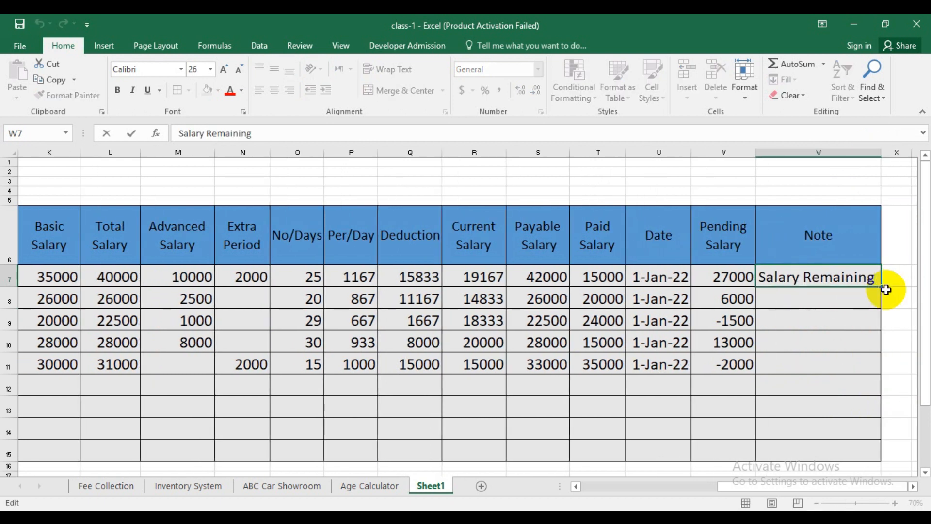
click(800, 293)
click(798, 277)
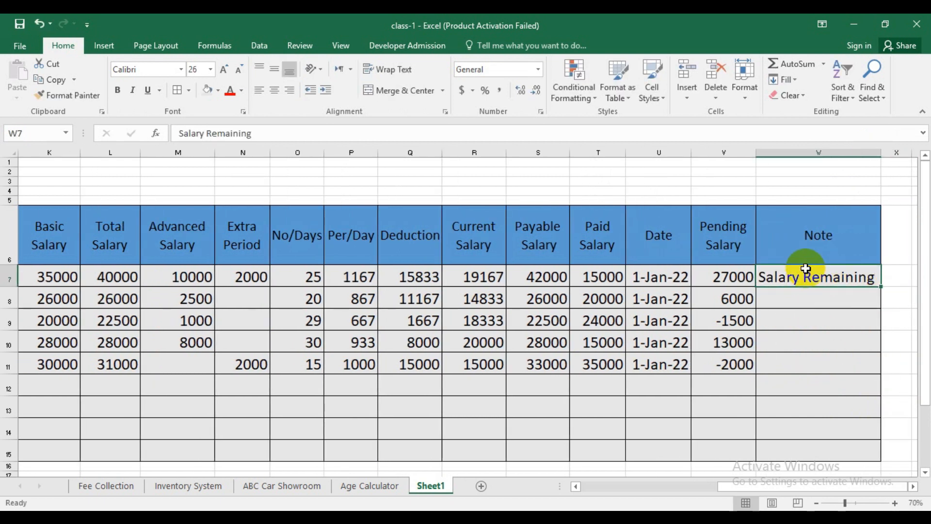
drag(881, 287, 873, 302)
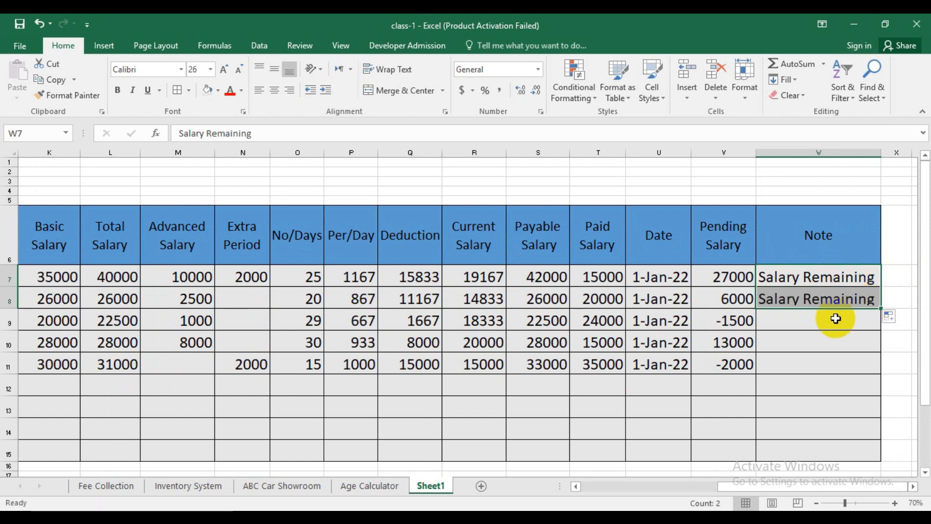
- Enter the note "Overflow" in W9 for the row with a negative pending salary
click(806, 326)
text(Over)
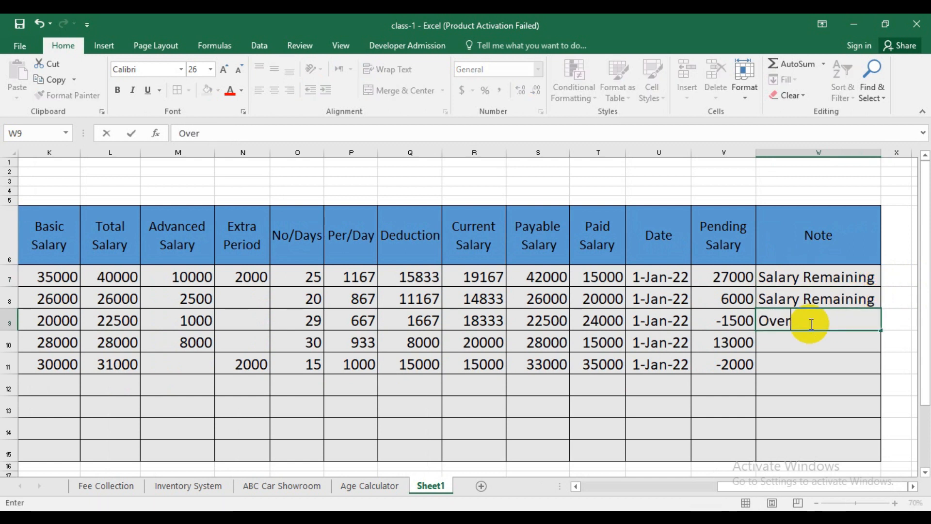
text(flow)
click(804, 420)
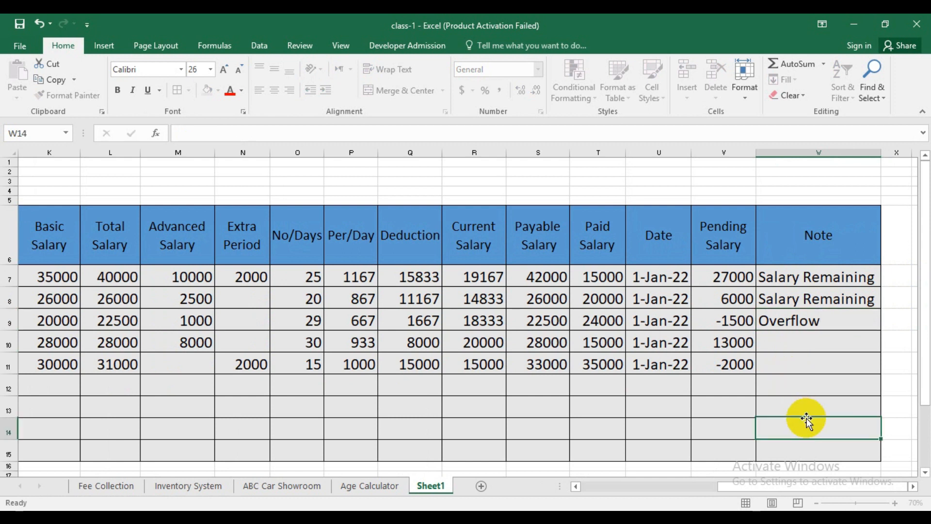
click(795, 322)
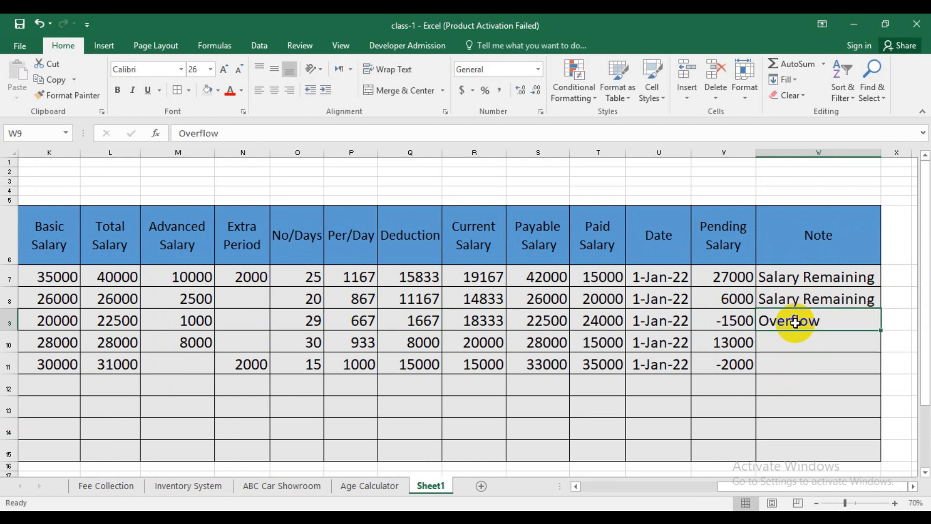
- Copy the "Salary Remaining" note from W8 into W10
click(778, 346)
click(813, 301)
key(ctrl+c)
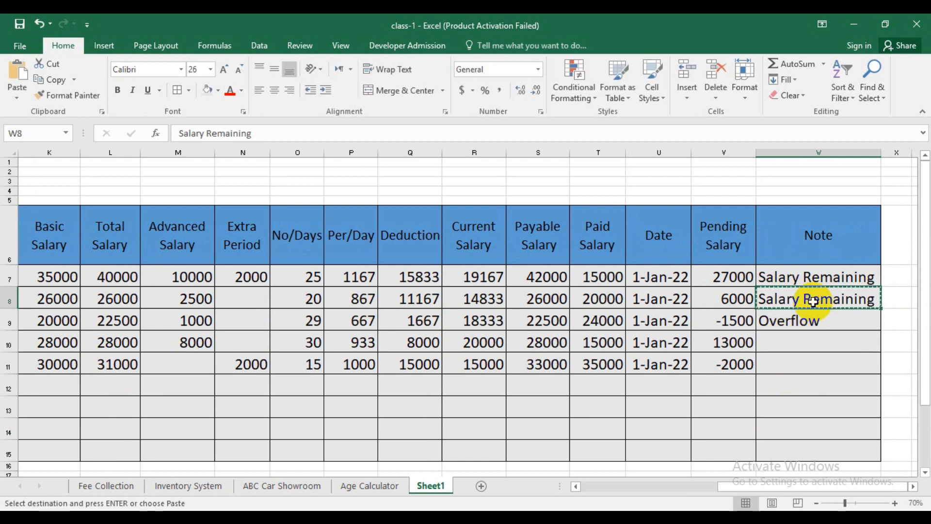
click(797, 345)
key(ctrl+v)
- Copy the "Overflow" note from W9 into W11
click(801, 367)
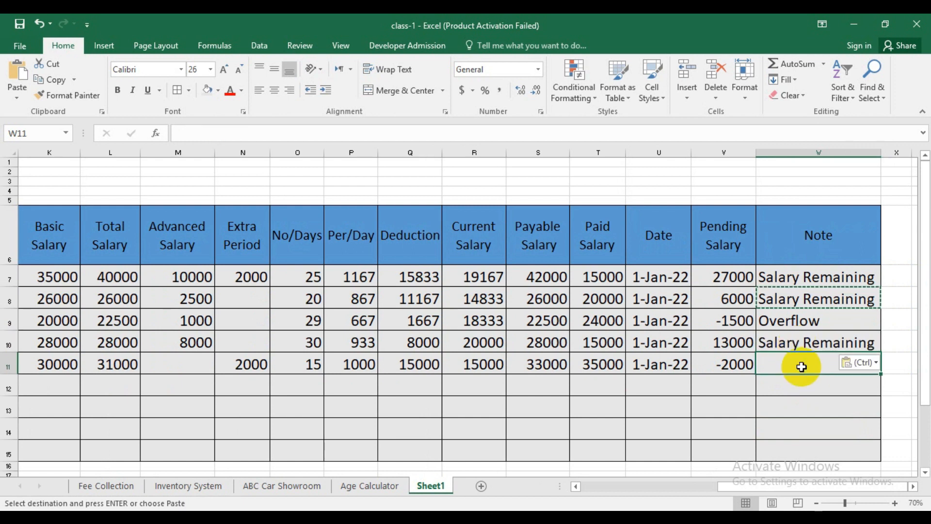
click(790, 322)
key(ctrl+c)
click(793, 369)
key(ctrl+v)
click(790, 430)
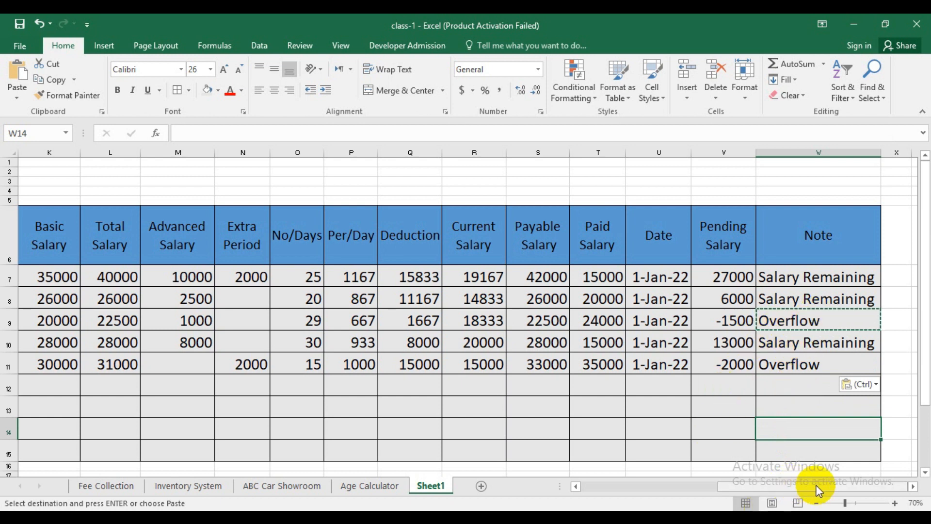
- Fill the Note cells W7 through W15 with the gold theme colour
drag(815, 276, 807, 445)
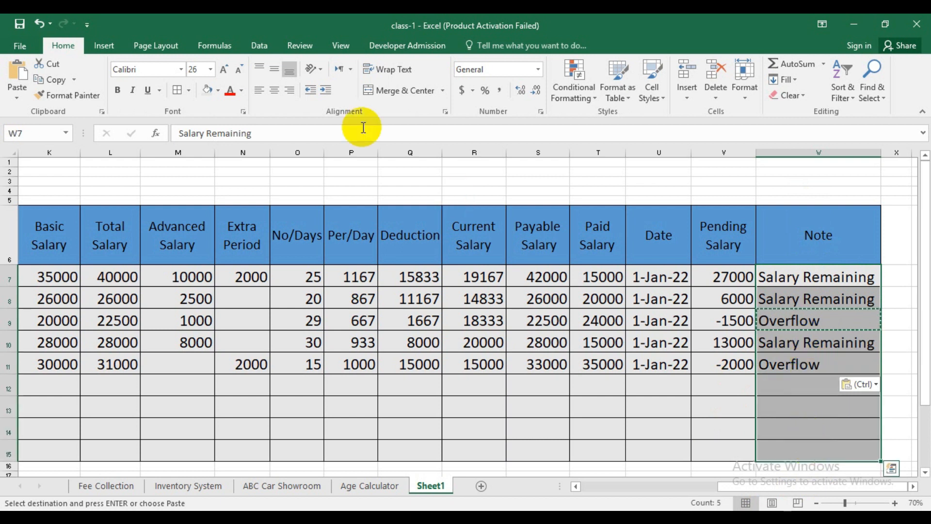
click(217, 91)
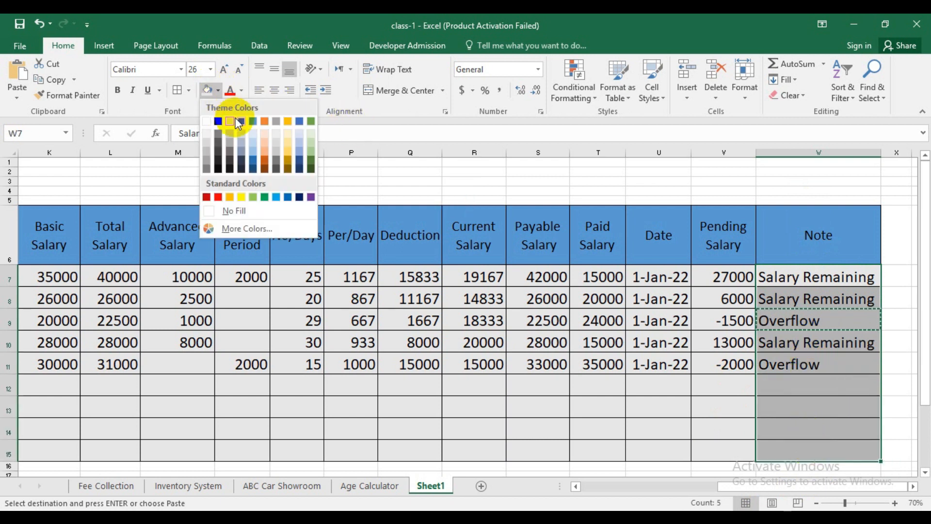
click(289, 122)
- Fill the Pending Salary cells V7 through V15 with the orange theme colour
drag(718, 276, 714, 448)
click(218, 90)
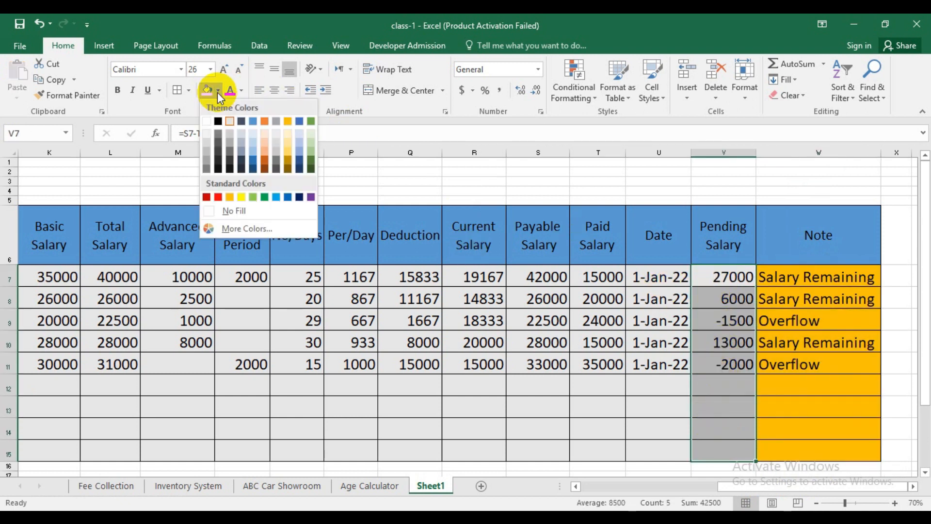
click(264, 122)
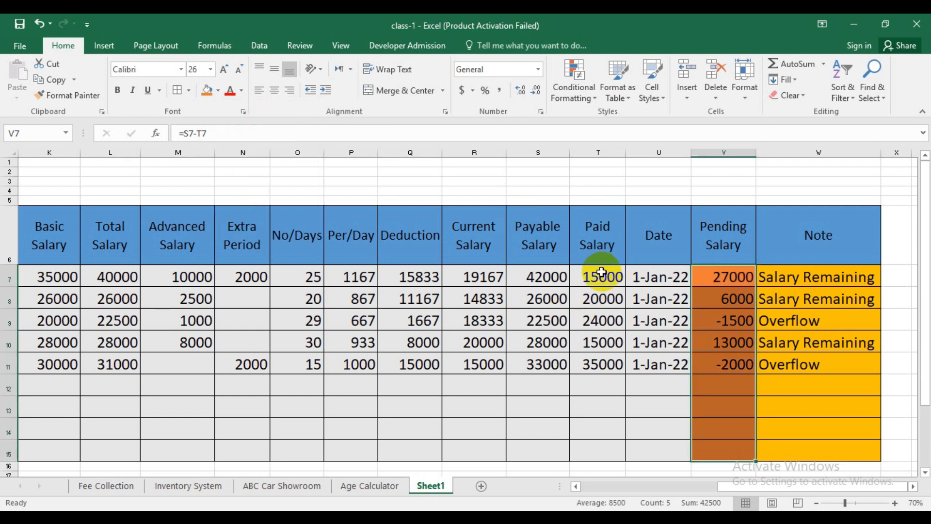
- Fill the Paid Salary cells T7 through T15 with a light orange theme colour
drag(601, 275, 597, 450)
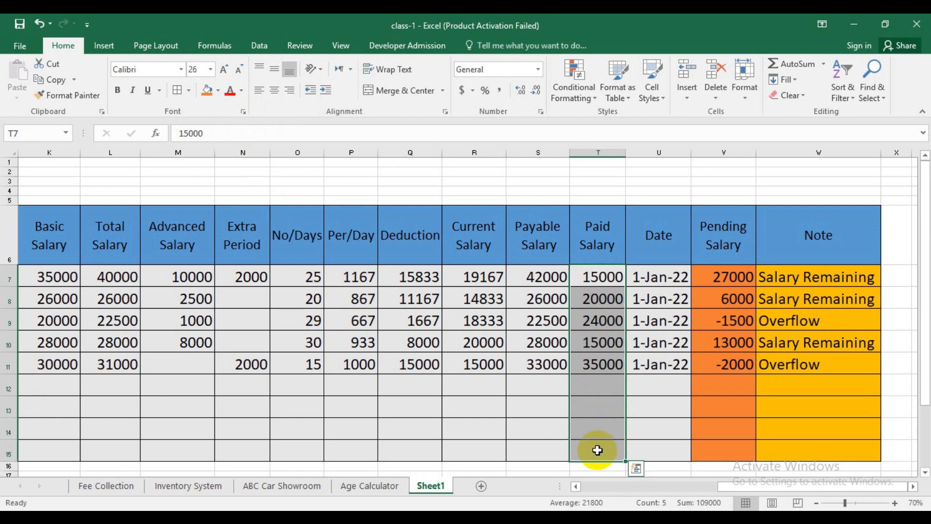
click(218, 91)
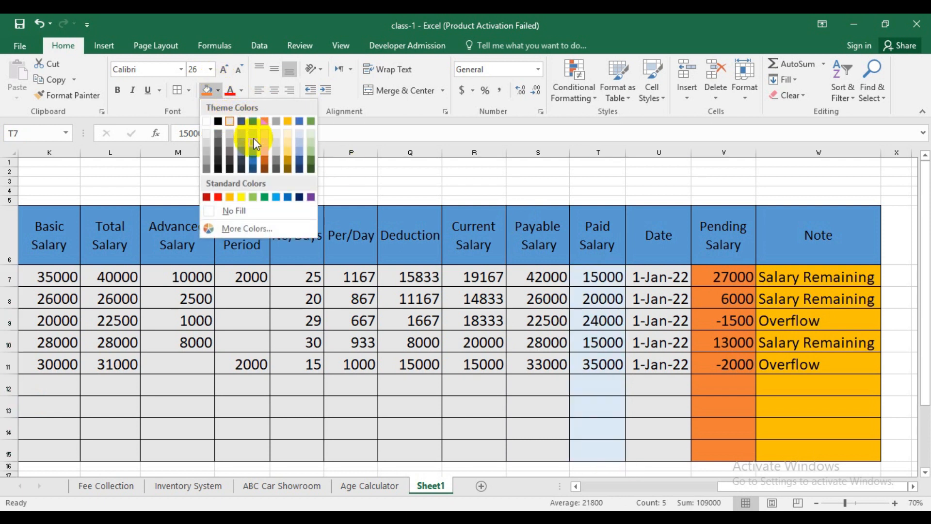
click(264, 149)
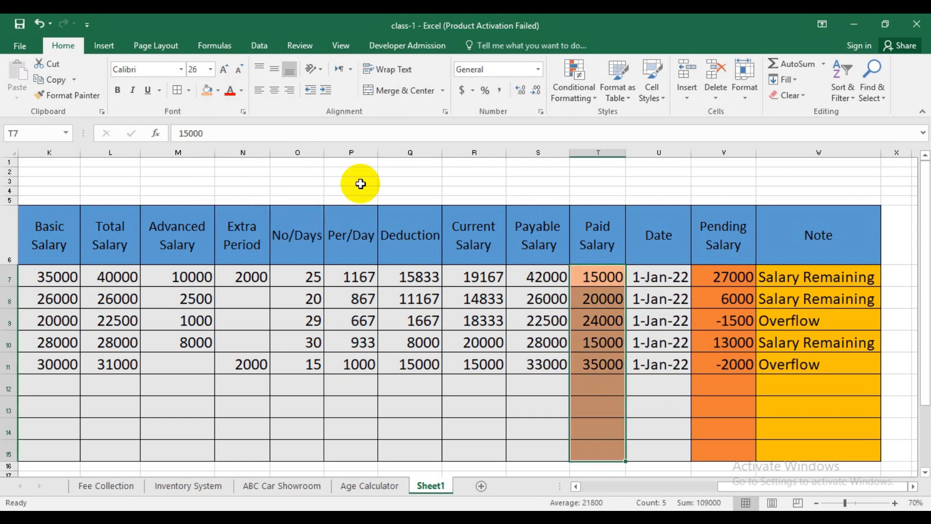
- Fill the Payable Salary cells S7 through S15 with the green theme colour
drag(527, 277, 531, 454)
click(214, 94)
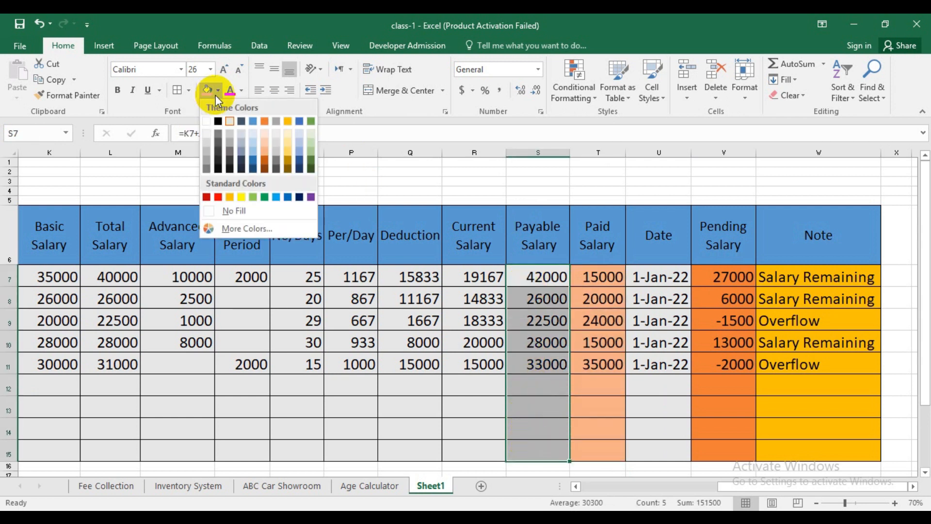
click(300, 121)
click(543, 282)
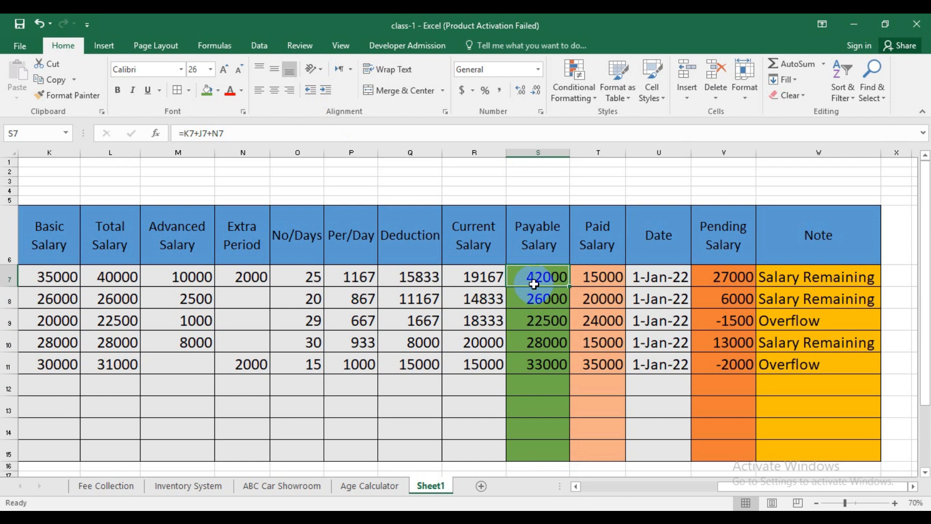
click(592, 278)
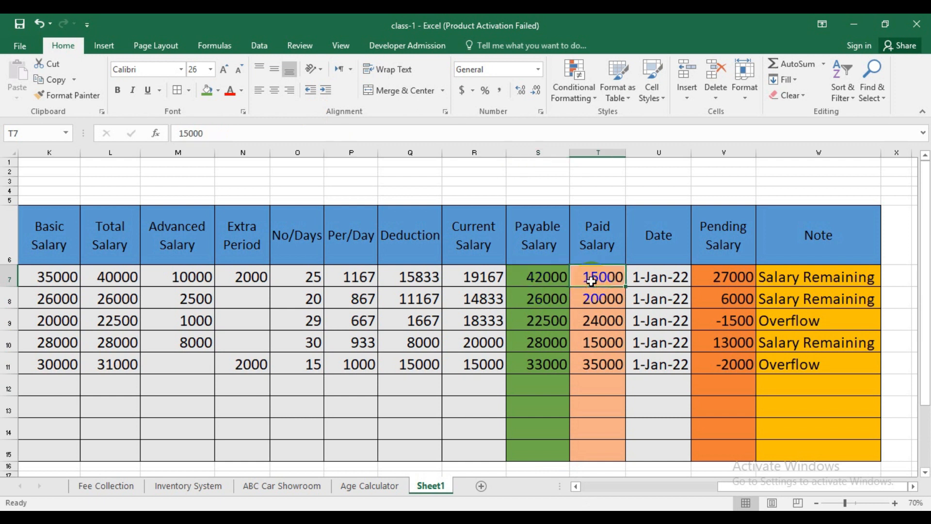
click(724, 280)
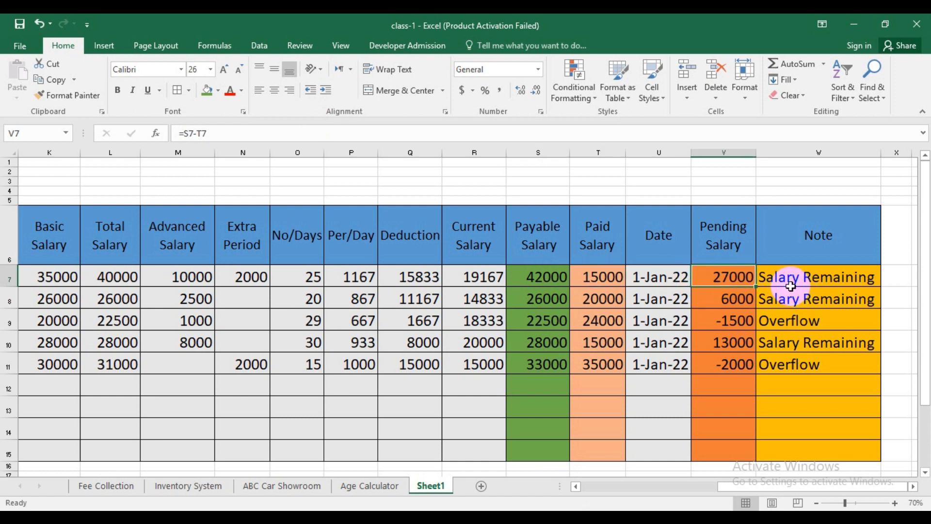
- Fill the Current Salary cells R7 through R15 with a light blue theme colour
click(474, 276)
drag(473, 276, 476, 451)
click(219, 90)
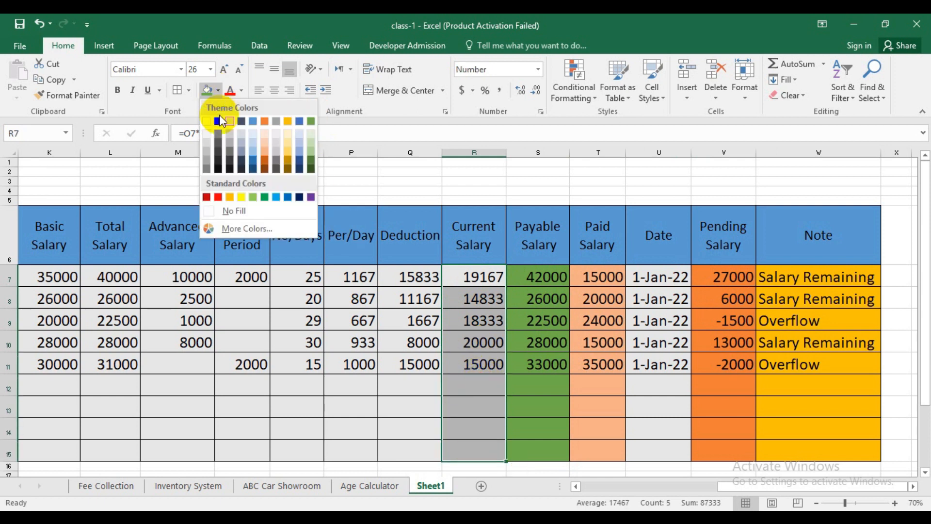
click(254, 154)
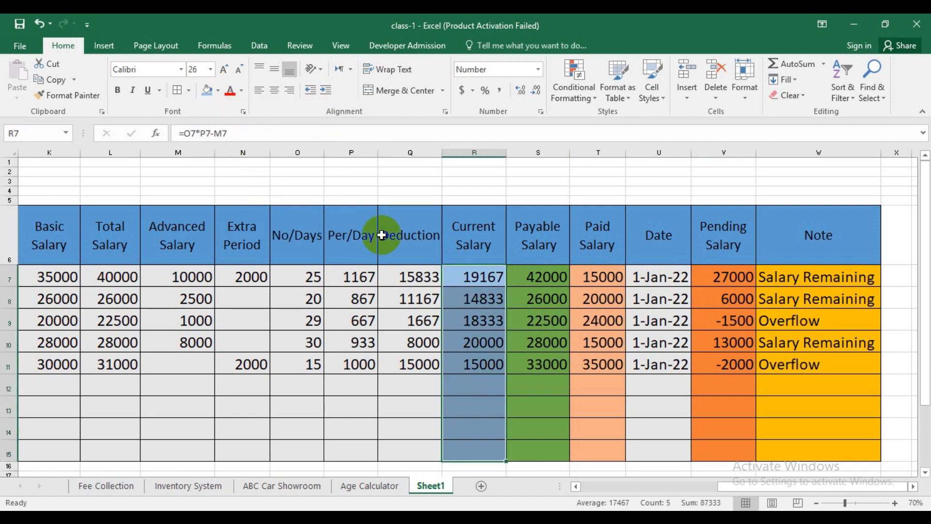
- Fill the Deduction cells Q7 through Q15 with a light gold theme colour
drag(383, 276, 401, 444)
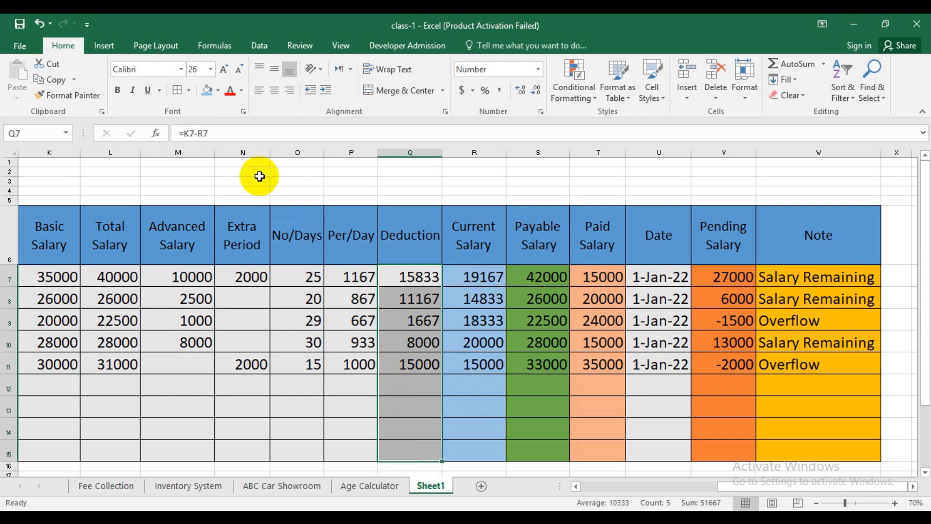
click(219, 92)
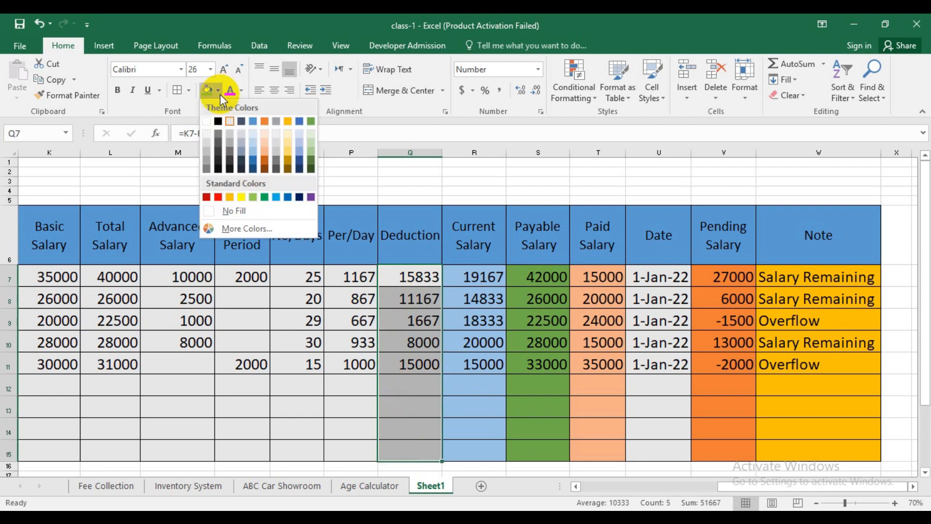
click(290, 150)
- Hide the Per/Day column P by collapsing its width to zero
click(348, 276)
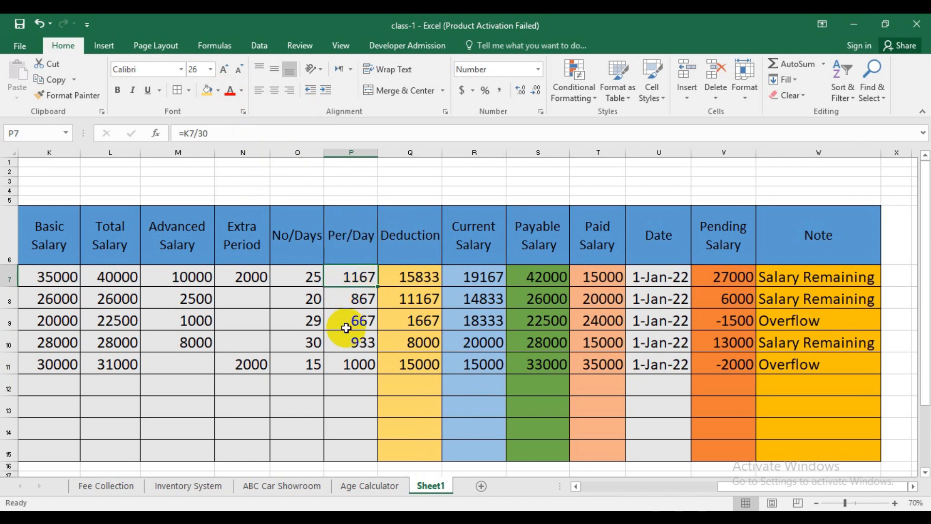
drag(379, 154, 326, 149)
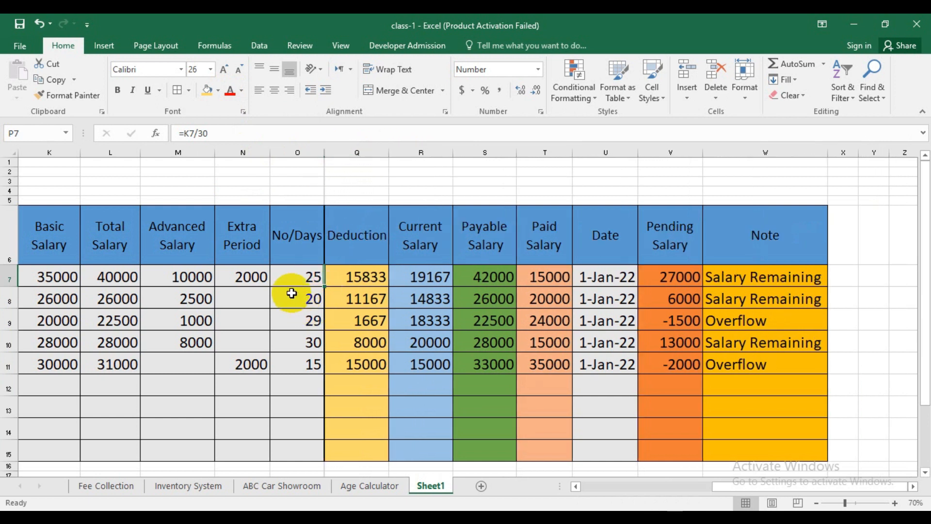
click(245, 277)
- Fill the Total Salary cells L7 through L15 with a darker blue theme colour
drag(720, 491, 692, 493)
drag(335, 272, 332, 441)
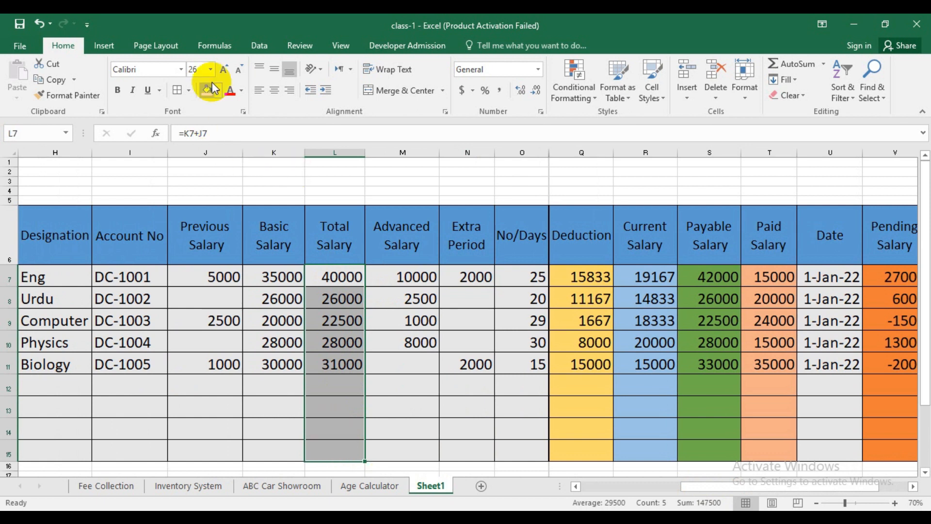
click(218, 90)
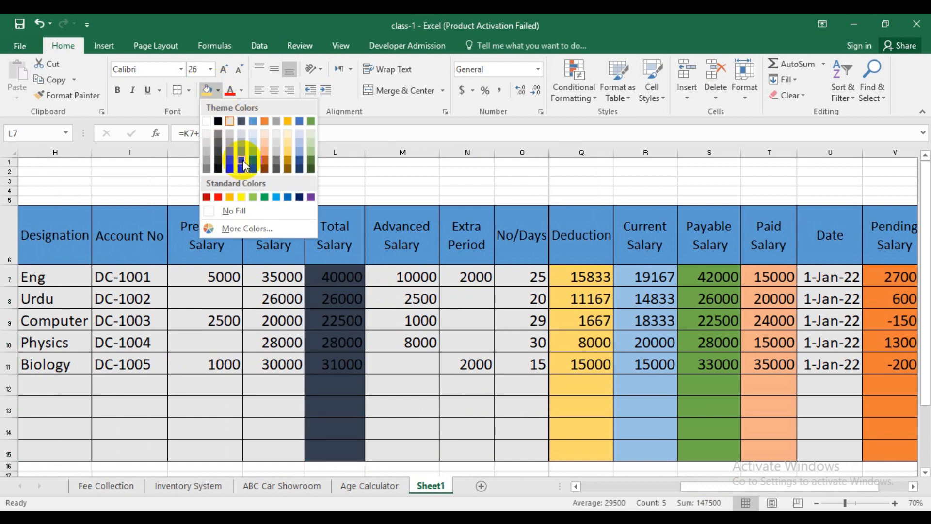
click(252, 157)
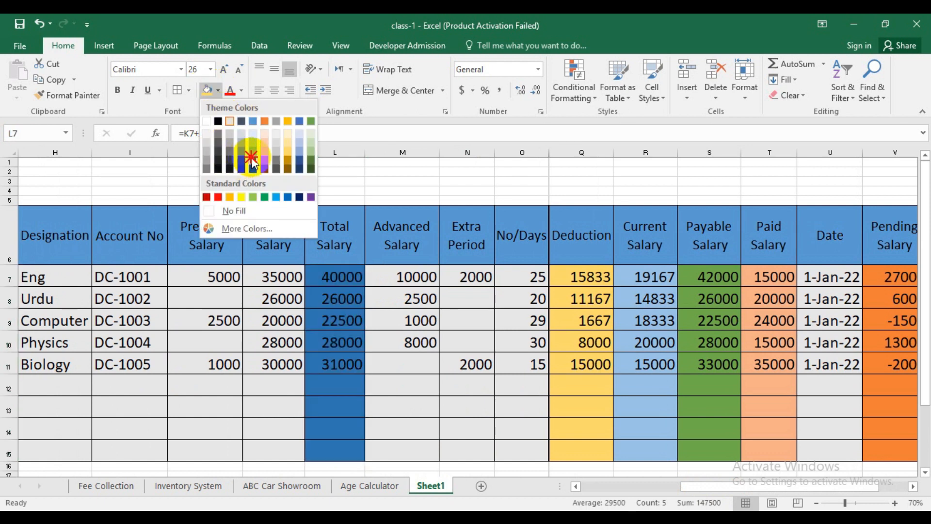
- Fill the Basic Salary cells K7 through K15 with the gold theme colour
click(272, 277)
drag(272, 277, 271, 446)
click(218, 90)
click(286, 121)
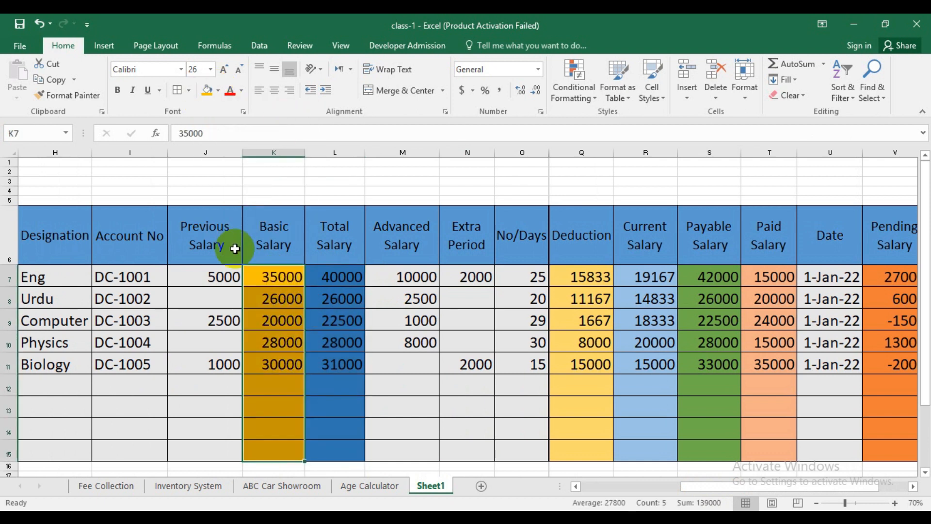
click(219, 275)
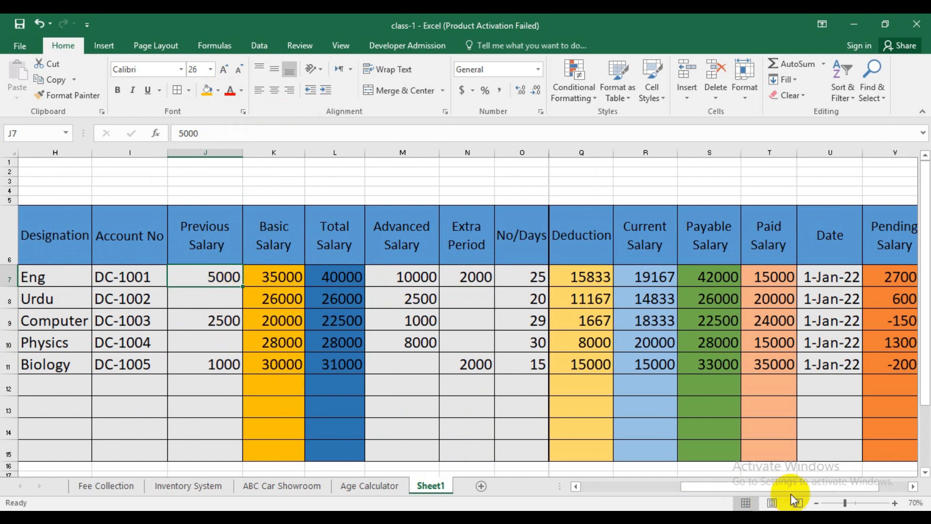
- Enter 1000 as the Extra Period amount in N9 for the Computer row
click(817, 503)
click(817, 502)
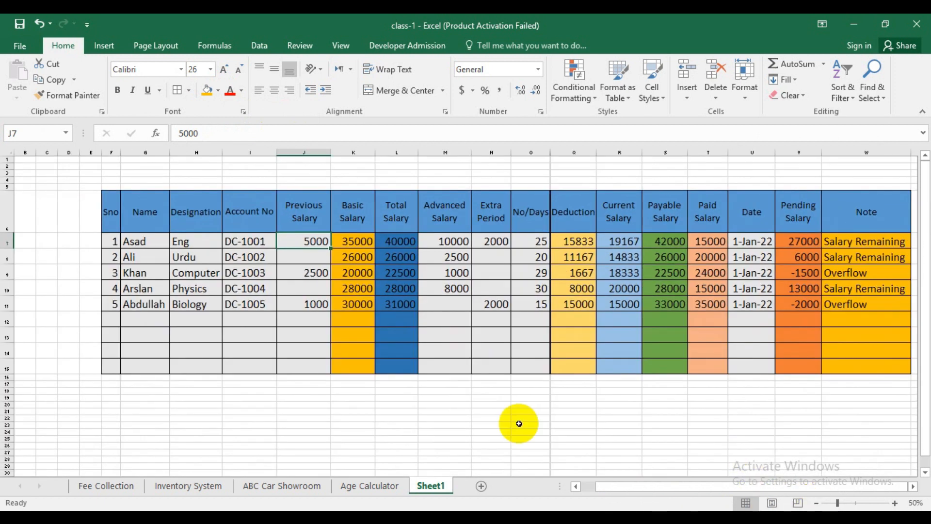
click(518, 425)
click(482, 366)
click(489, 275)
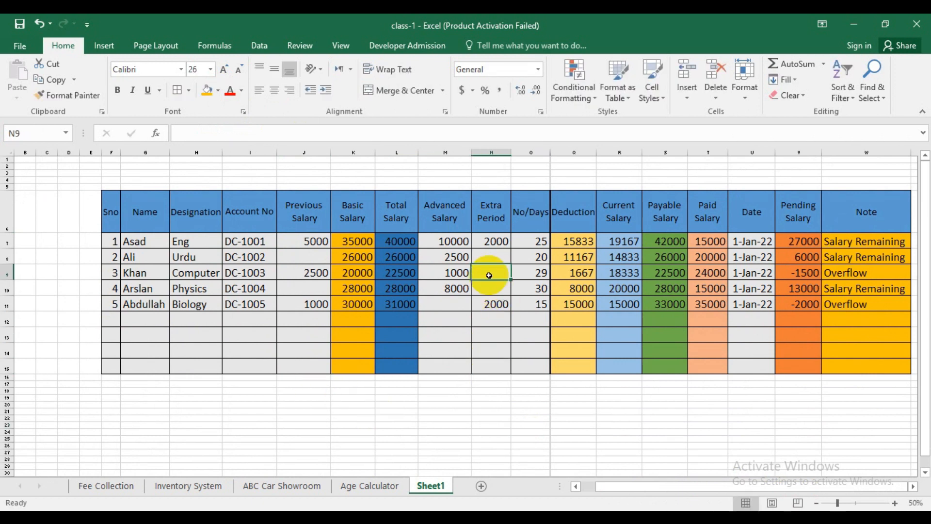
text(1000)
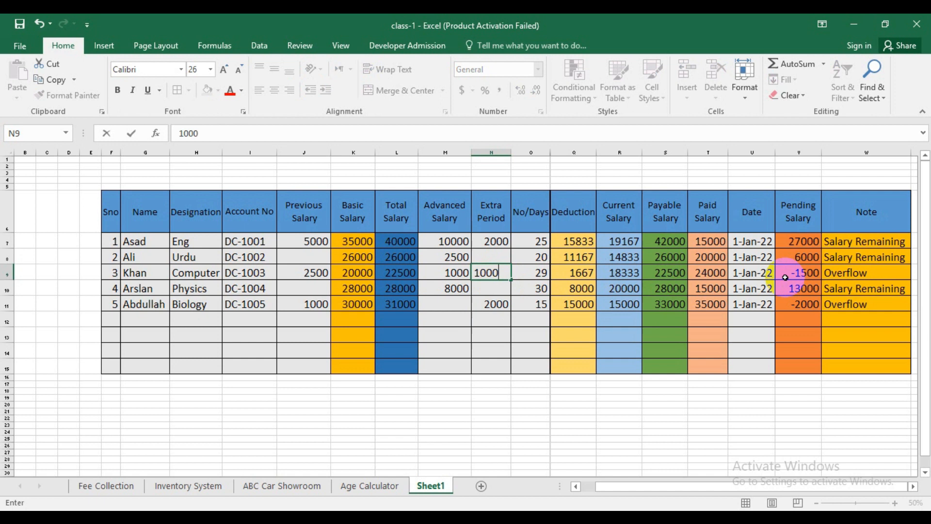
key(Return)
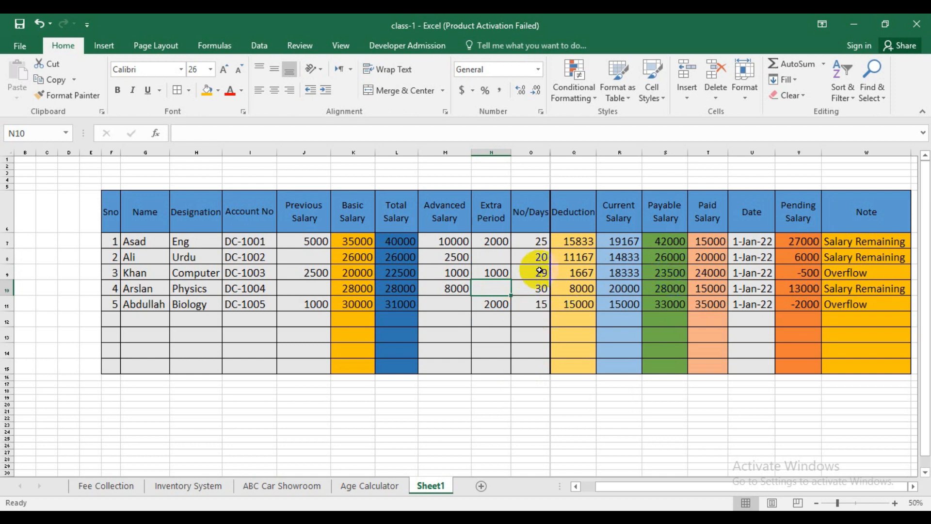
- Set the No/Days value in O10 to 29 for the Physics row
click(540, 290)
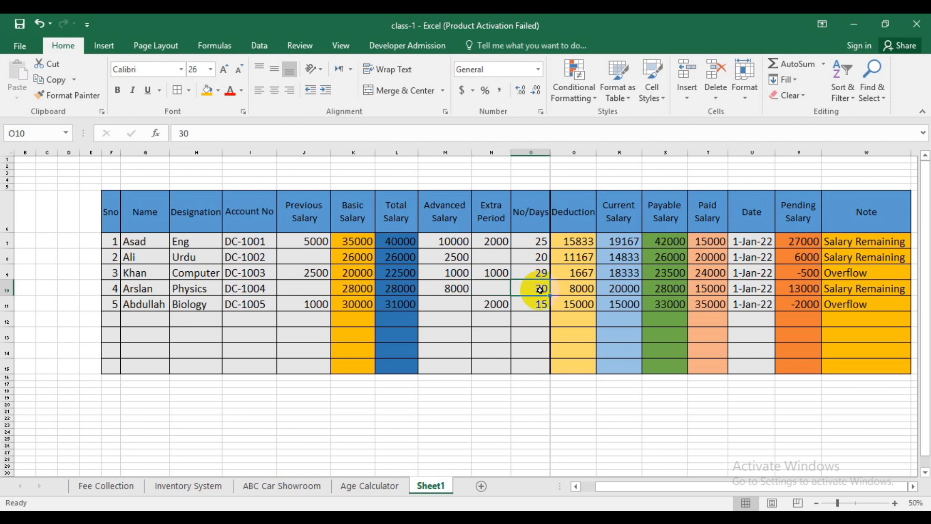
text(2)
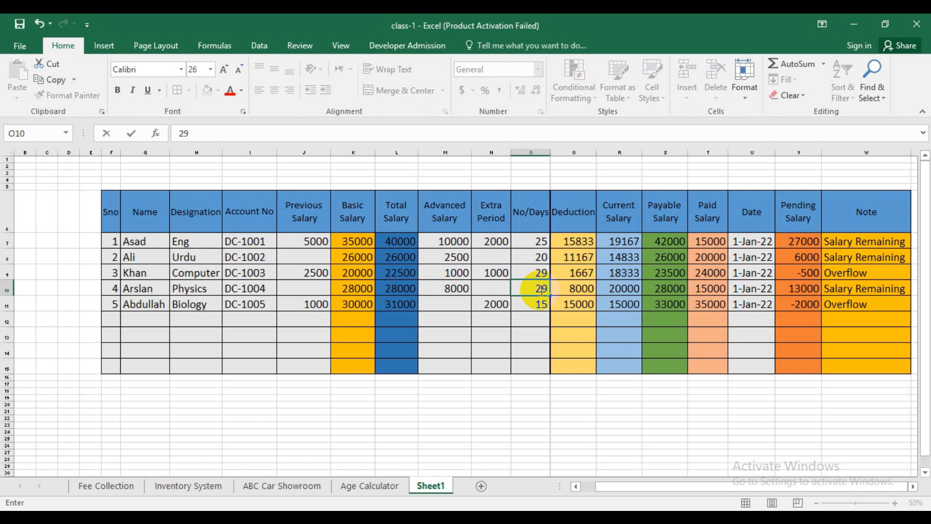
text(9)
key(Return)
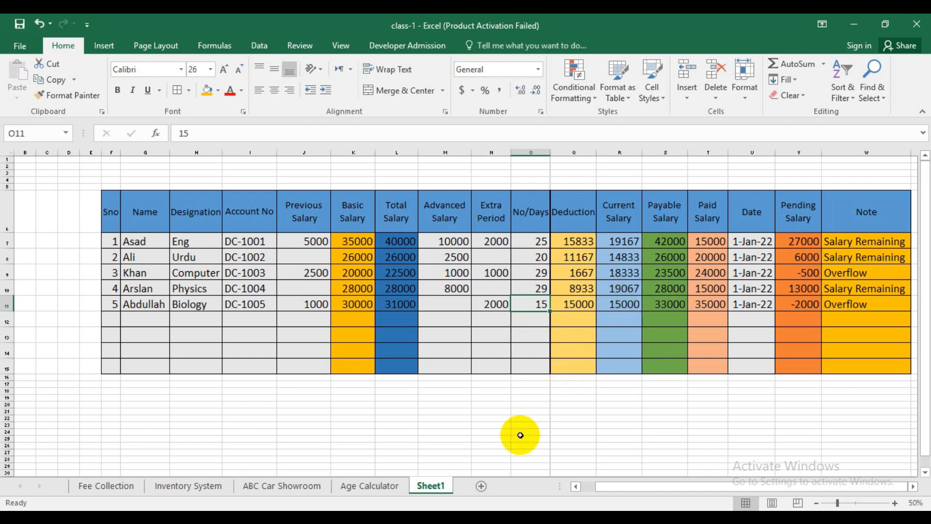
drag(927, 309, 926, 309)
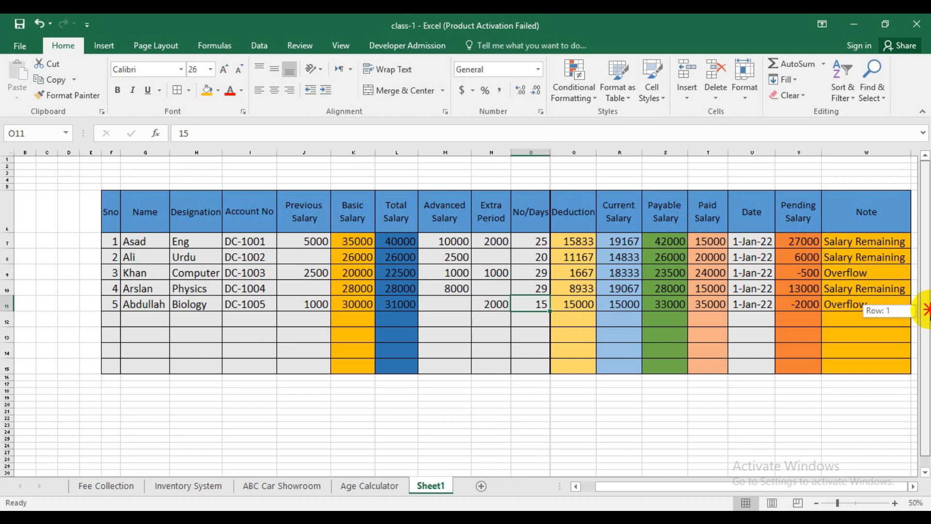
click(576, 486)
drag(615, 488, 650, 485)
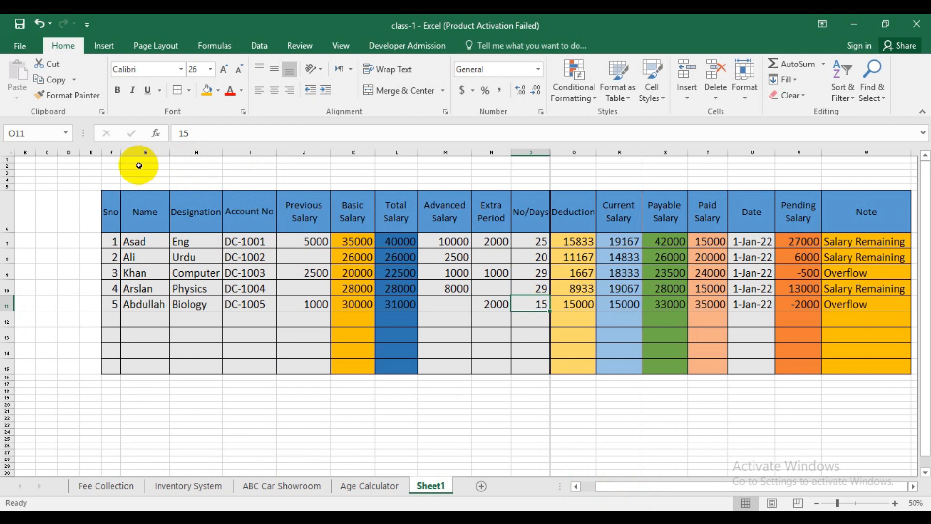
- Merge and centre J2 through T5 above the table and enter the title "Developer Carer Computer Institute"
click(287, 168)
mouse_move(287, 168)
mouse_down()
mouse_move(698, 175)
mouse_move(708, 187)
mouse_up()
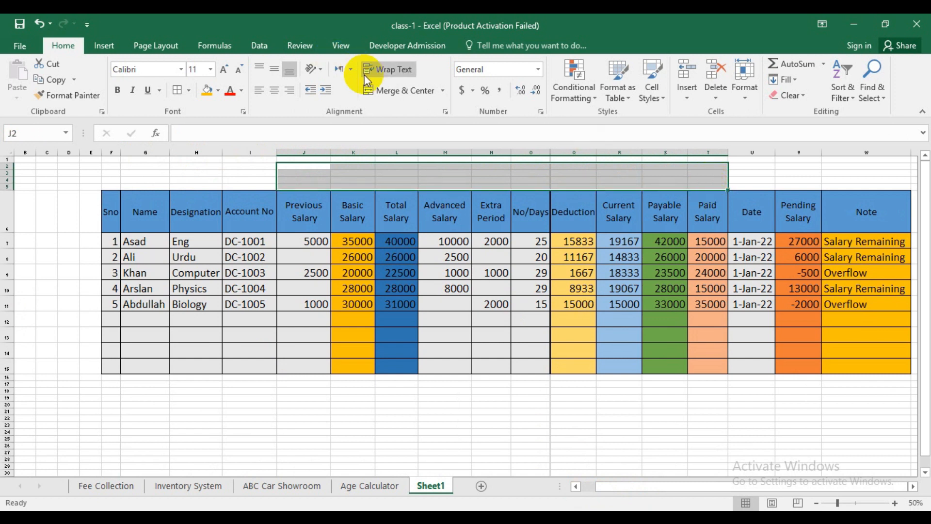
click(369, 90)
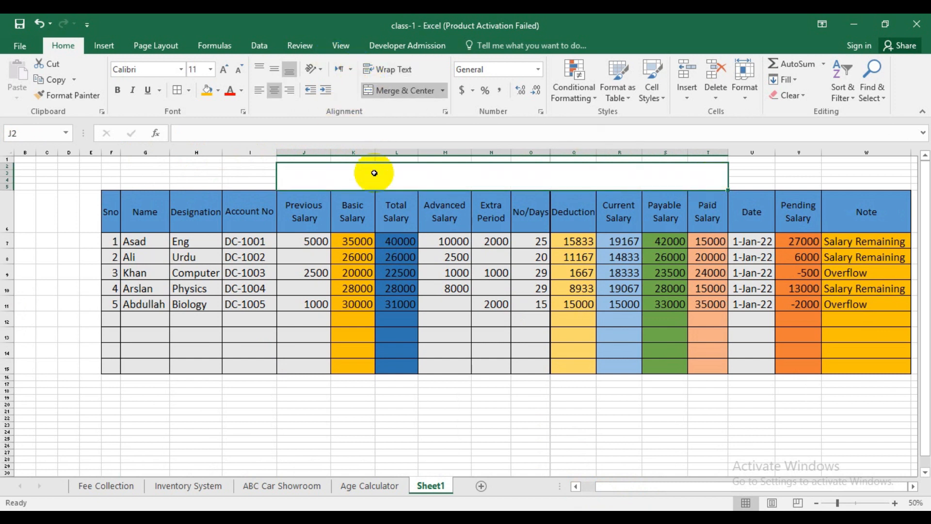
text(D)
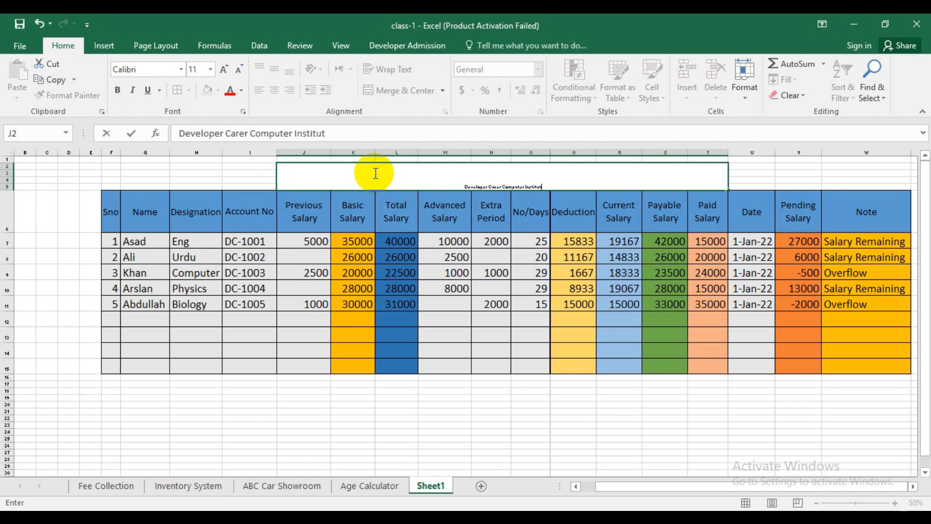
text(e)
key(Return)
- Centre the merged title vertically and enlarge its font to size 48
click(481, 185)
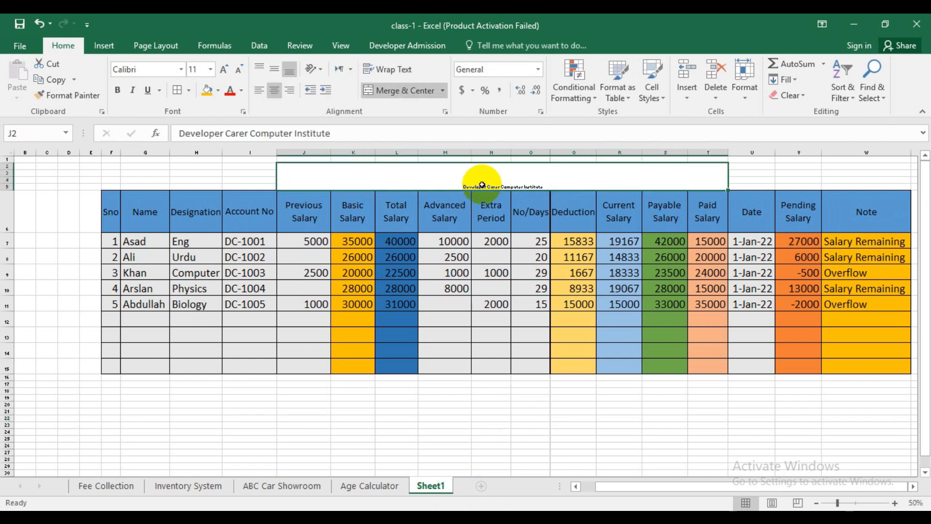
click(274, 70)
click(225, 70)
click(225, 70)
click(226, 70)
click(226, 69)
click(226, 70)
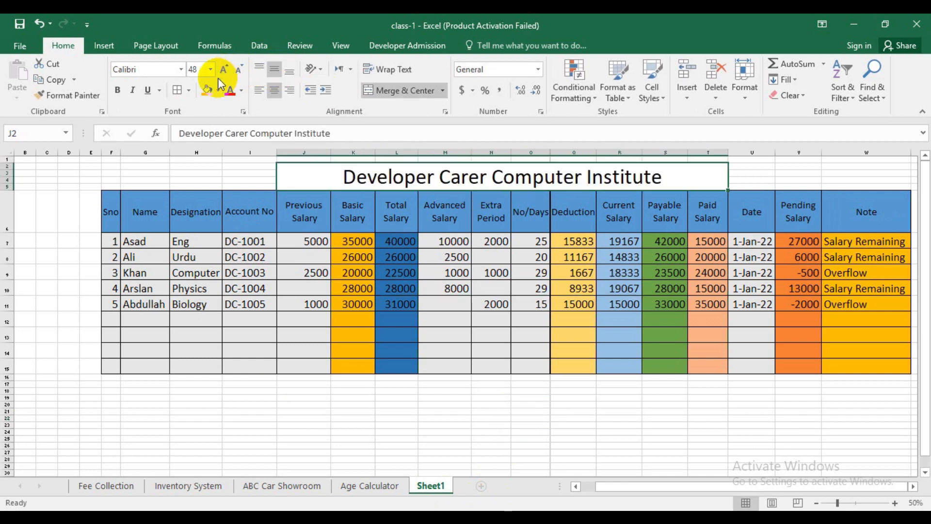
- Fill the merged title cell with gold and add a border to it
click(206, 90)
click(177, 90)
click(231, 417)
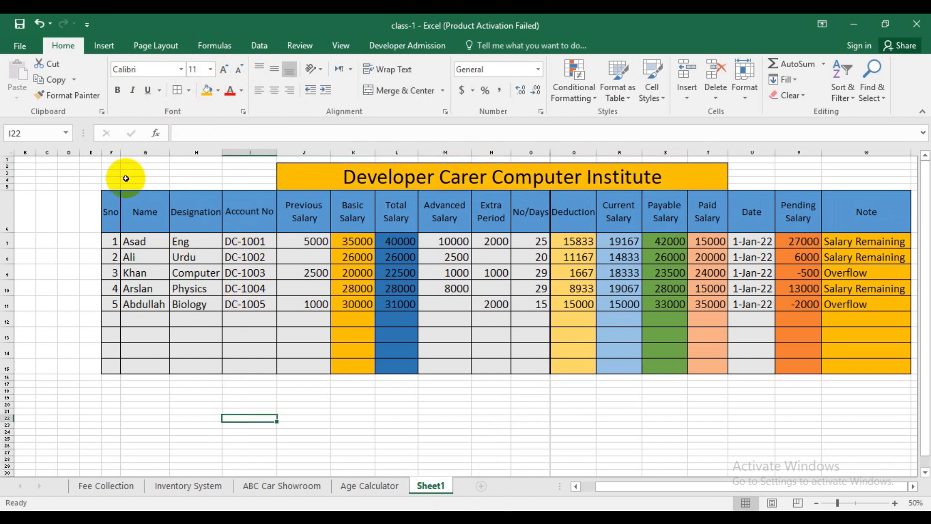
- Merge and centre F3 through G5 above the table and enter the label "Darte"
drag(111, 172, 123, 185)
click(377, 91)
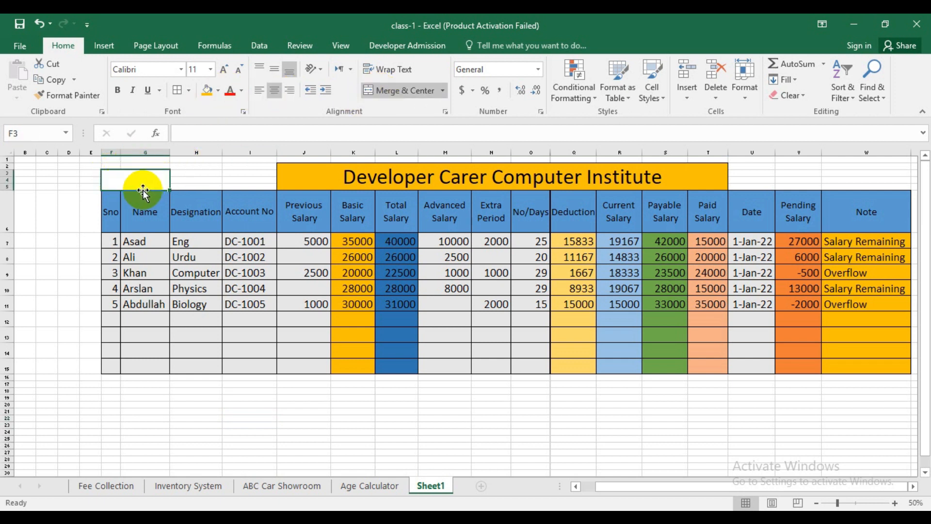
text(Dar)
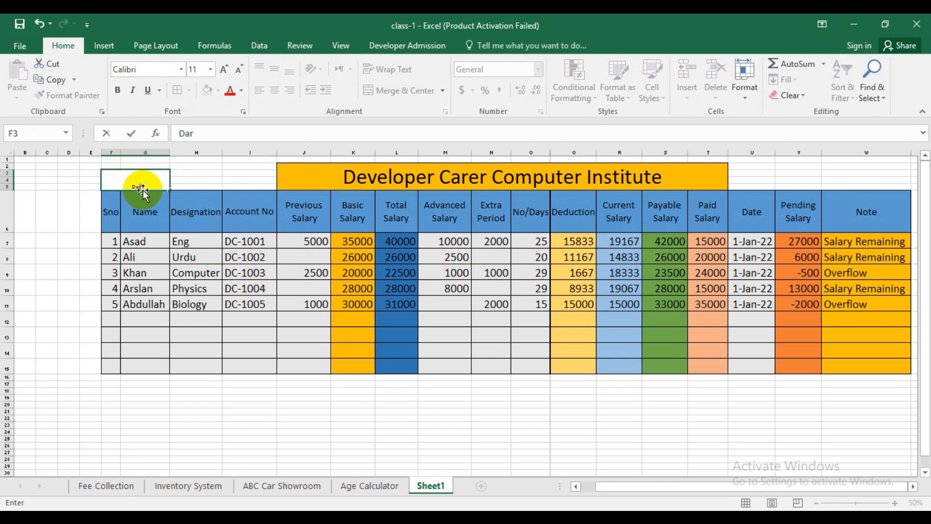
text(te)
click(145, 417)
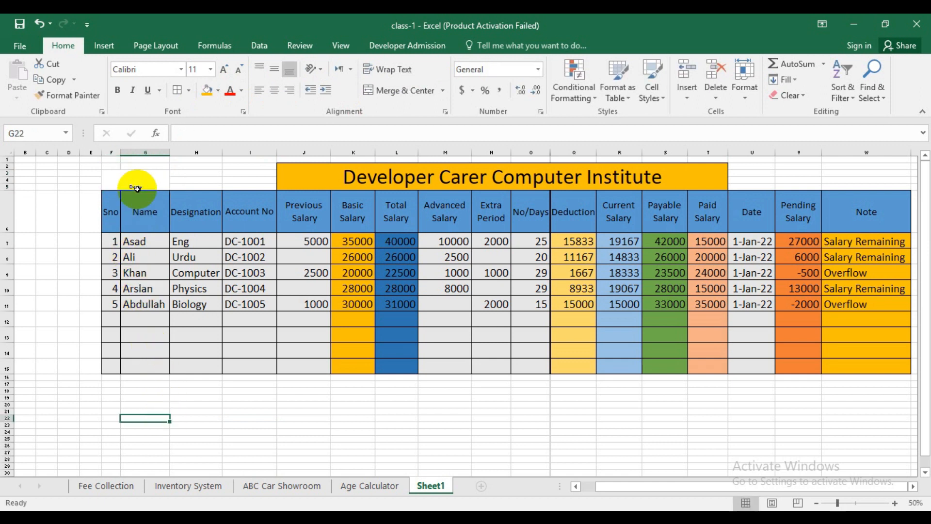
- Centre the label in merged cell F3 vertically and enlarge its font to size 24
click(135, 183)
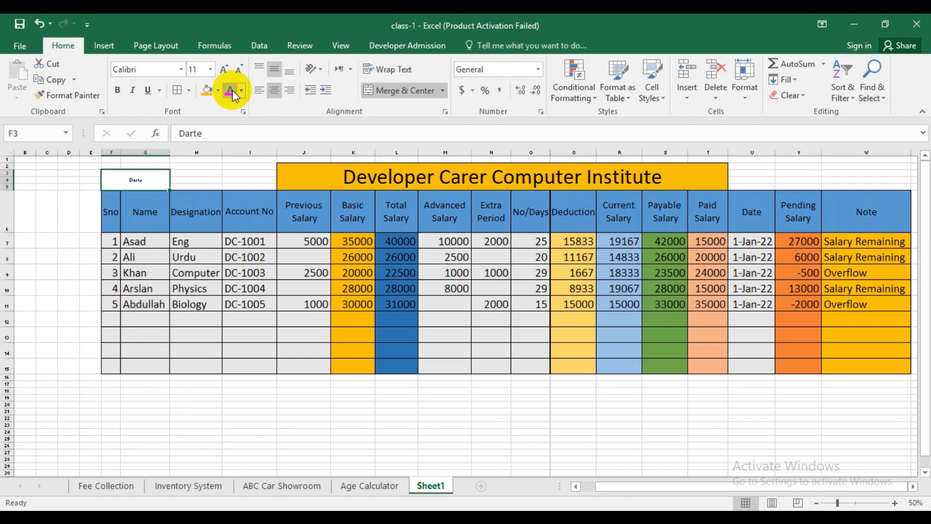
click(222, 72)
click(222, 72)
click(222, 72)
click(222, 71)
click(222, 72)
click(222, 72)
click(222, 71)
- Correct the label in merged cell F3 to "Date" and fill the cell with light blue-grey
click(217, 90)
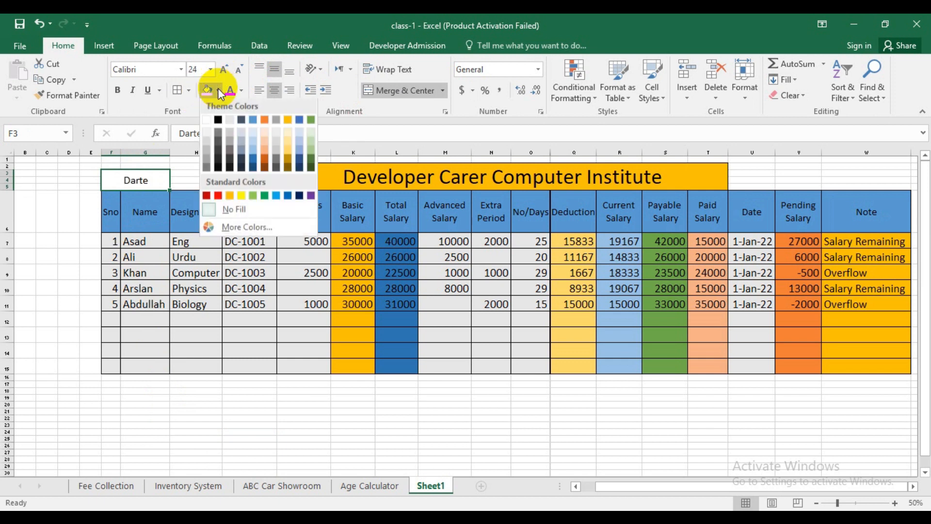
click(242, 124)
double_click(143, 180)
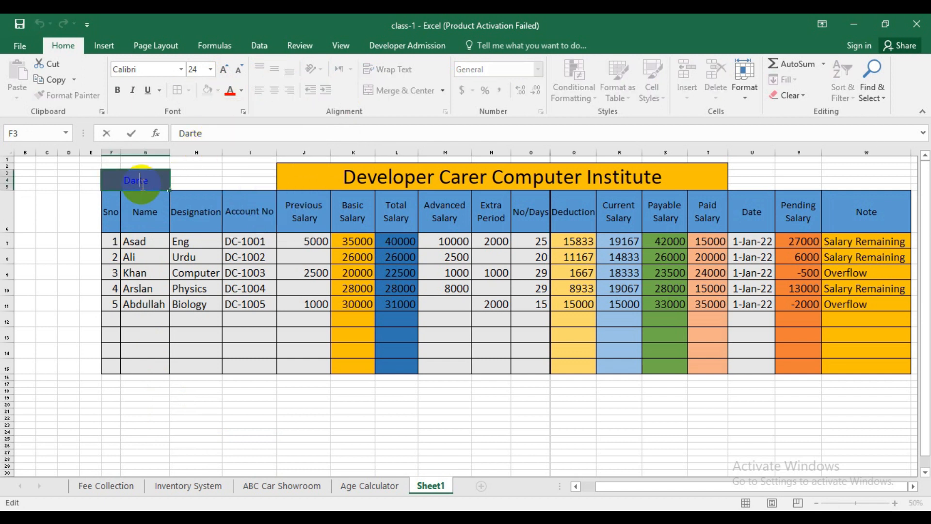
click(145, 212)
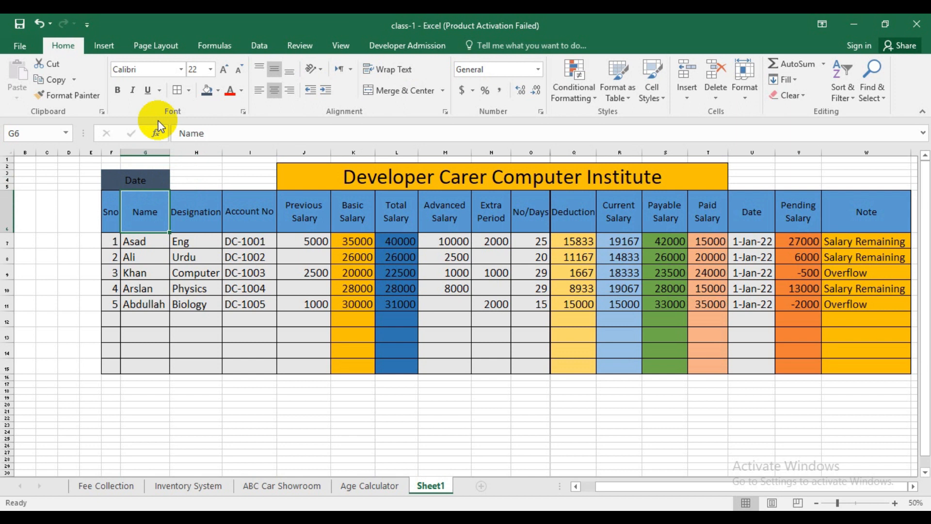
click(154, 175)
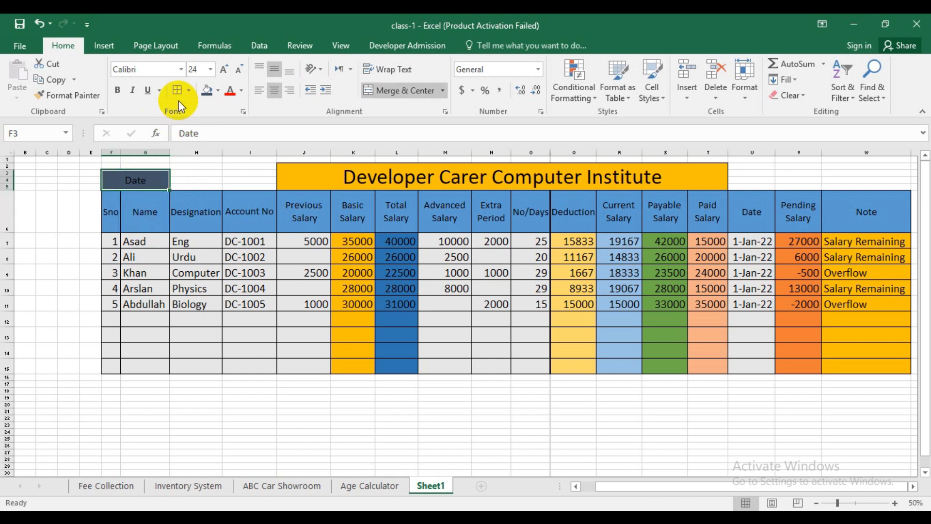
click(218, 90)
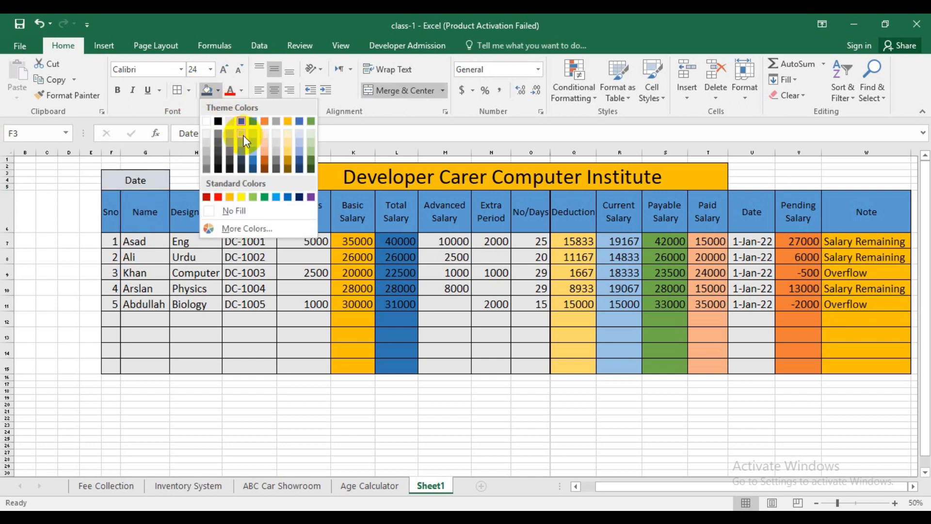
click(241, 132)
- Merge and centre H3 through H5 beside the Date label and enter "Jan"
click(194, 178)
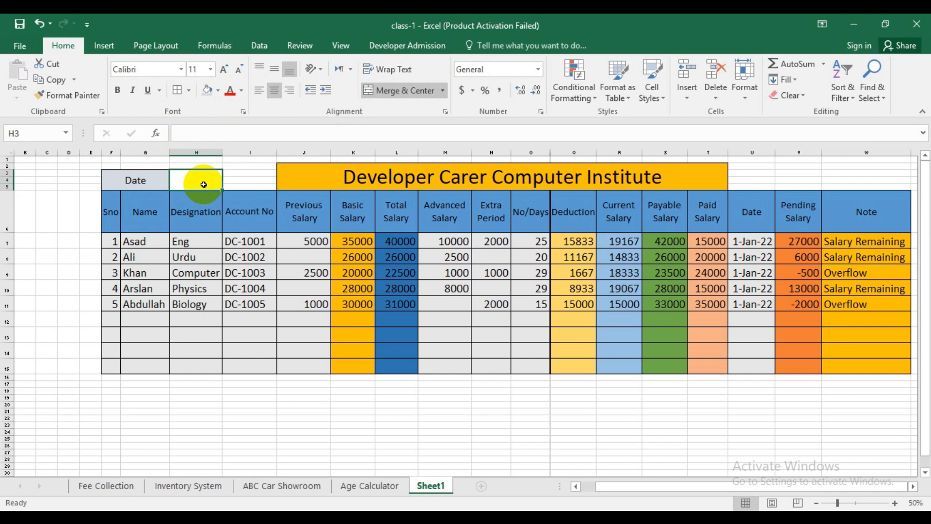
text(Jan)
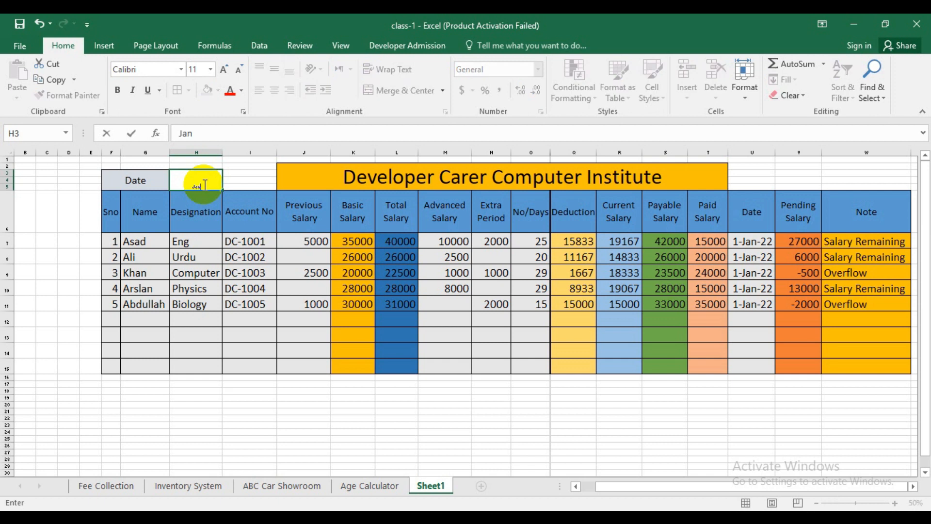
key(ctrl+space)
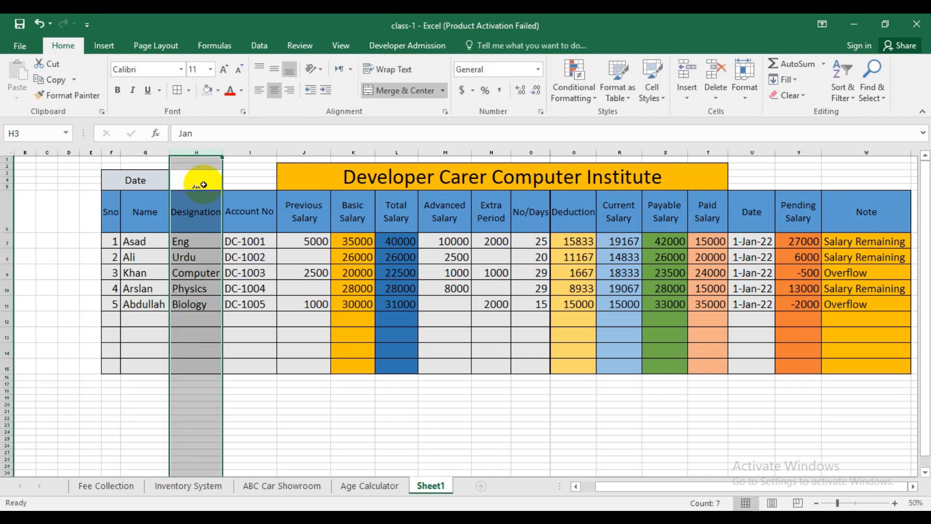
double_click(201, 183)
key(Return)
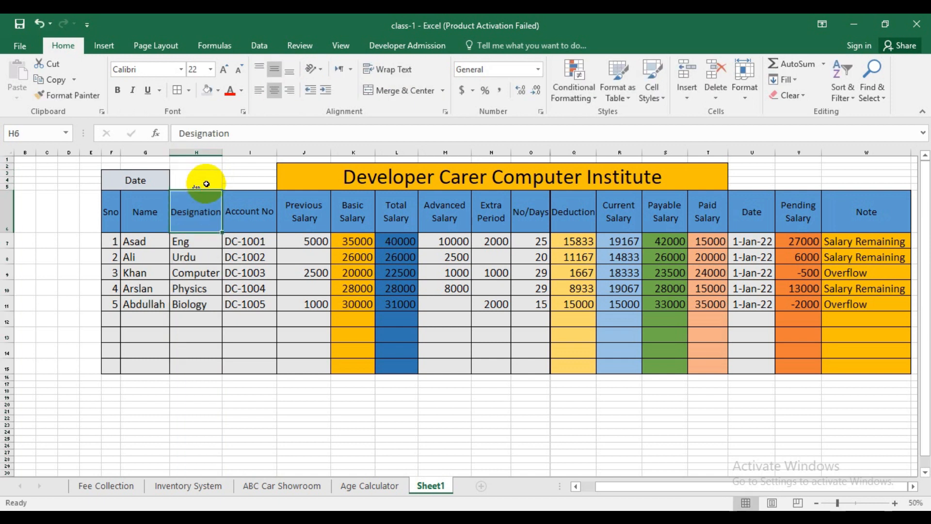
- Format the "Jan" cell with vertical centring, font size 36 and an orange fill
click(206, 183)
click(273, 73)
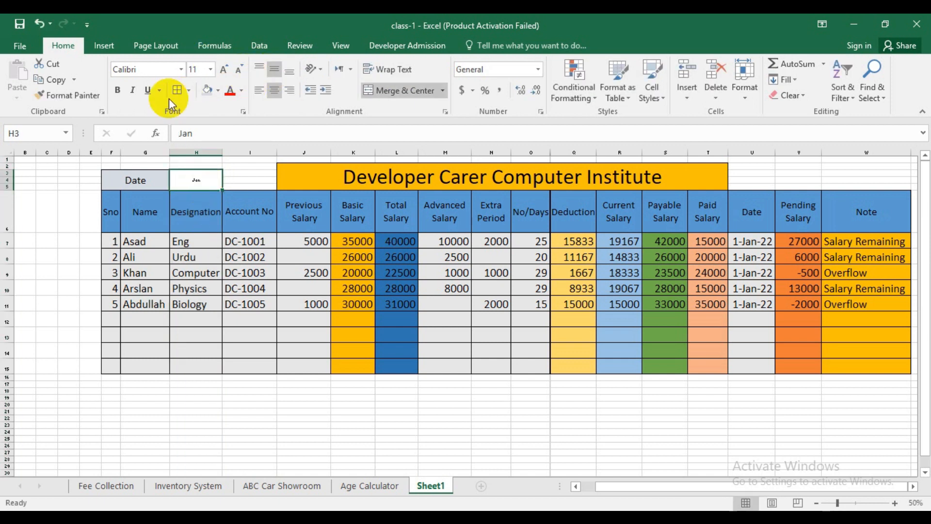
click(223, 70)
click(223, 72)
click(222, 72)
click(222, 72)
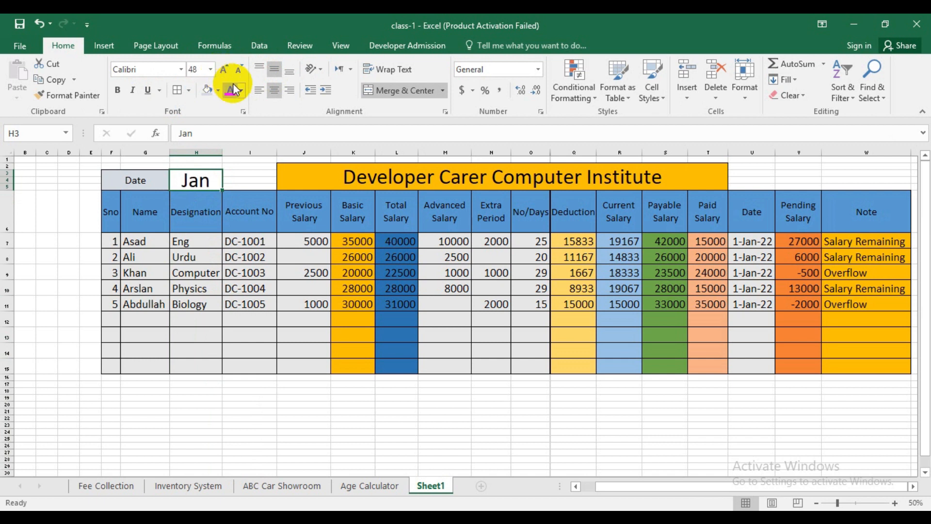
click(239, 70)
click(218, 90)
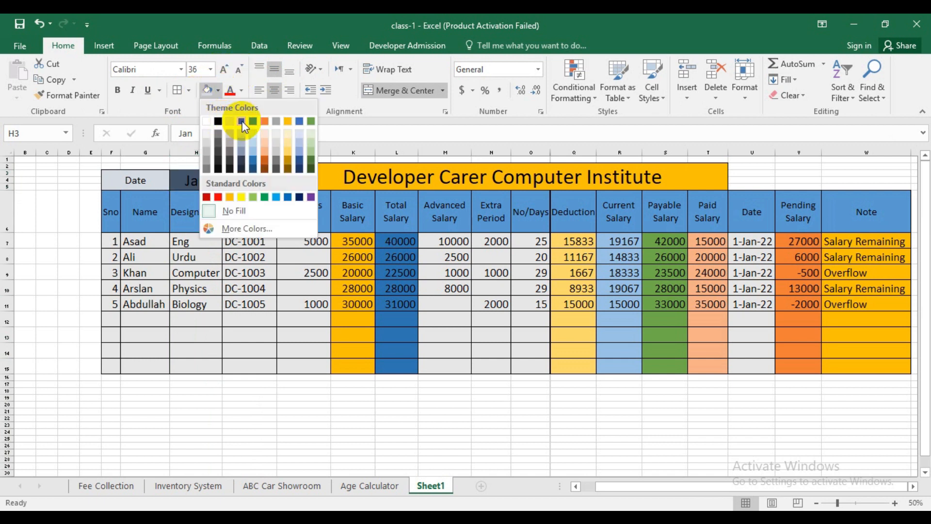
click(264, 121)
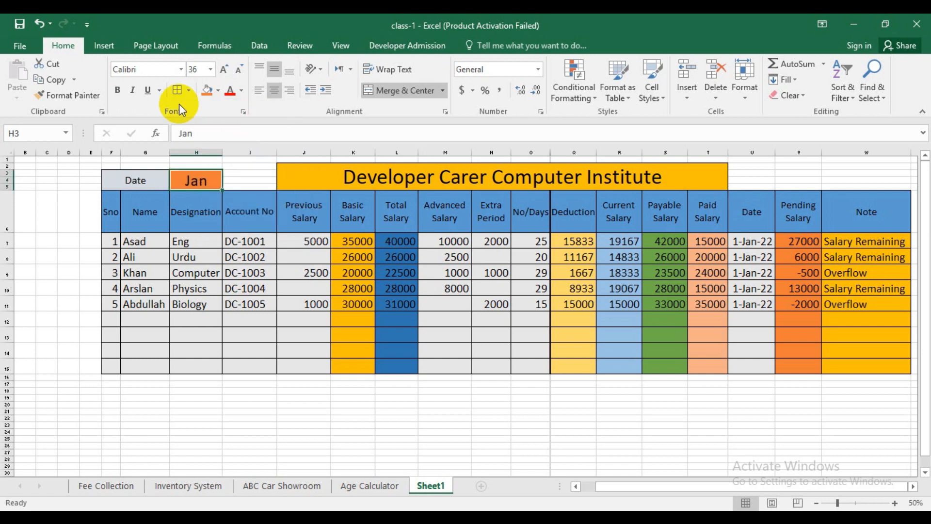
- Replace the label in merged cell F3 with "Month"
double_click(141, 181)
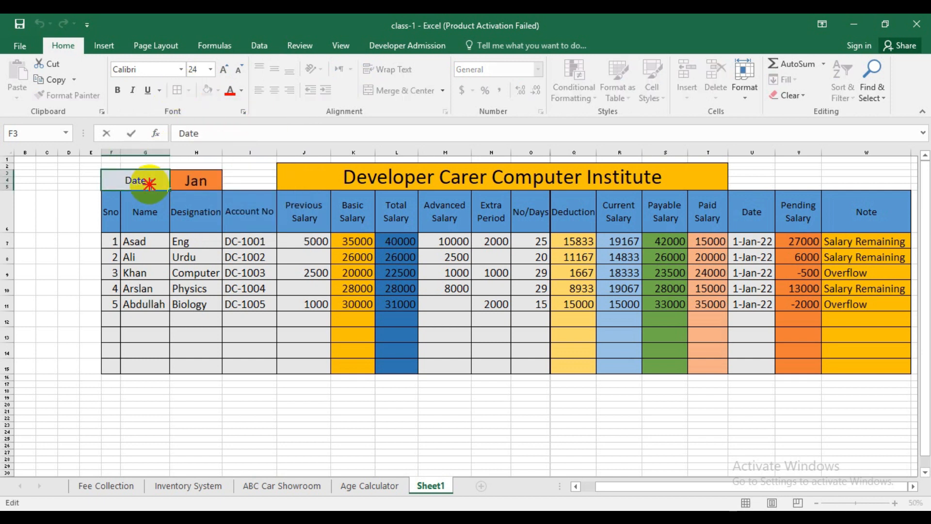
double_click(122, 182)
key(BackSpace)
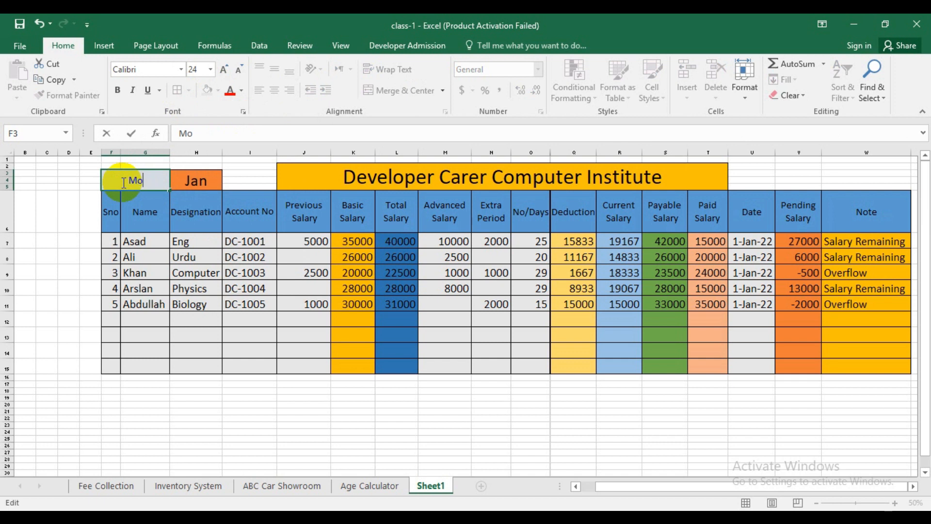
click(49, 287)
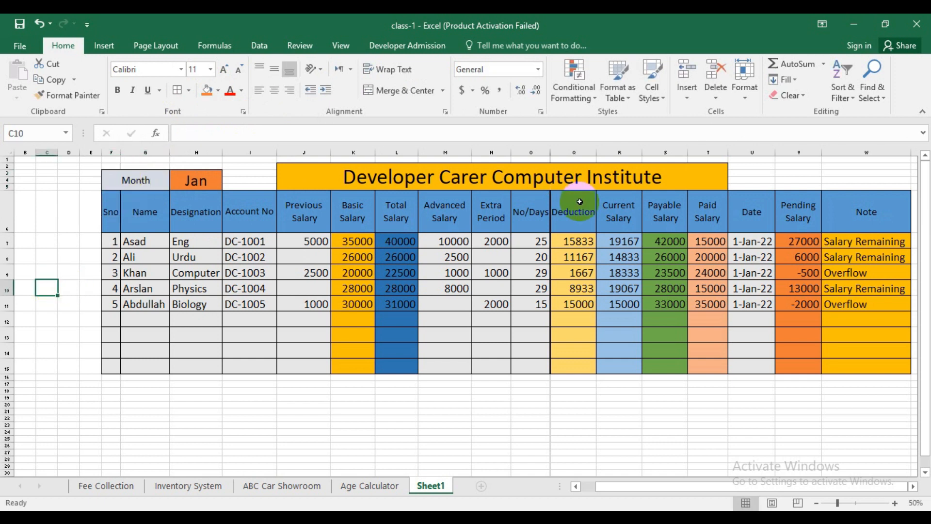
- Merge and centre V2 through V5 above Pending Salary and enter the label "Issued Date"
drag(779, 166, 809, 183)
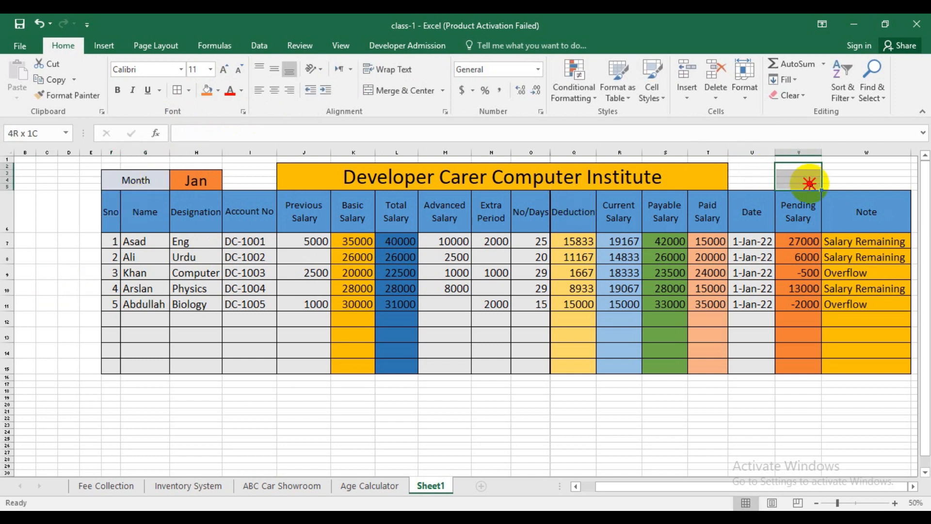
click(399, 90)
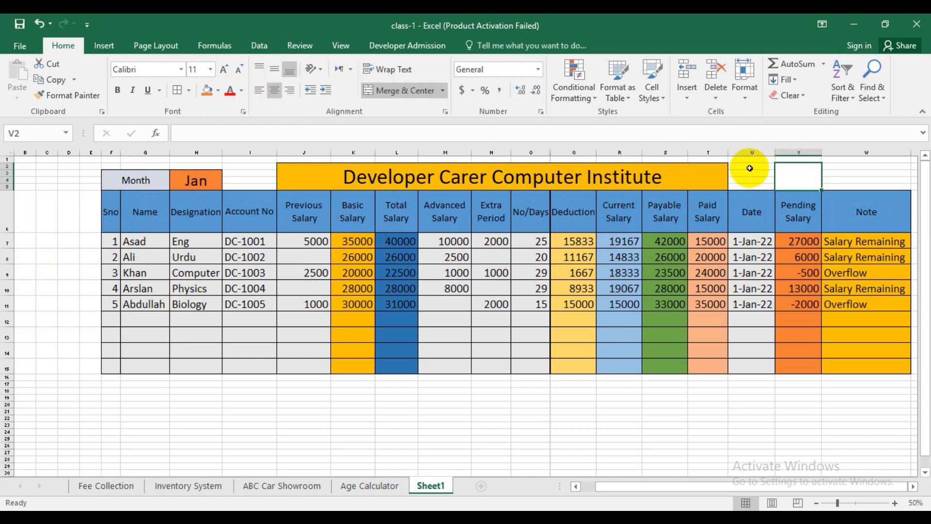
text(Issued Date)
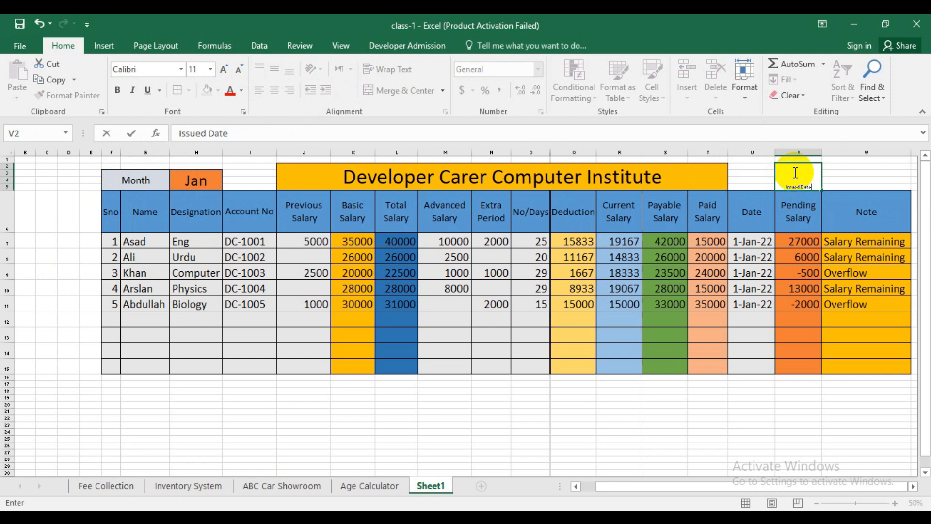
click(566, 438)
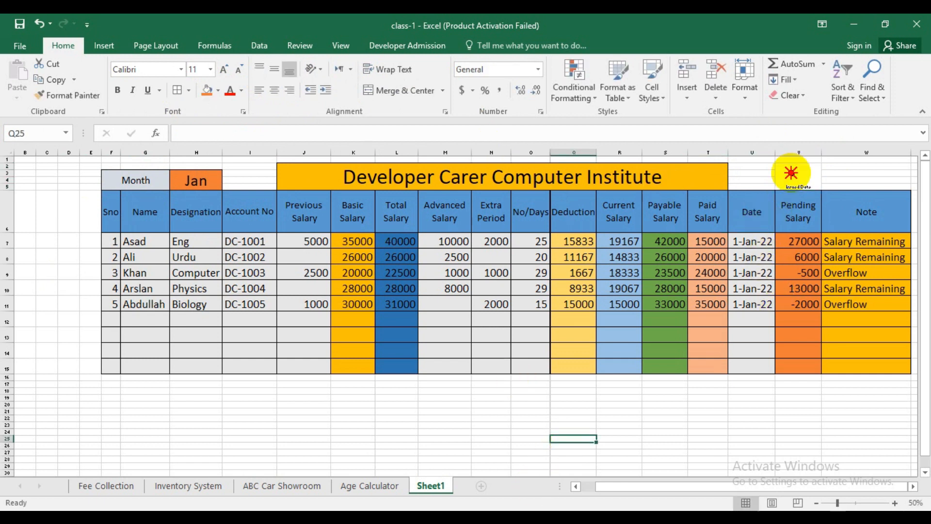
- Format the "Issued Date" cell with vertical centring, font size 16 and a light blue fill
click(791, 173)
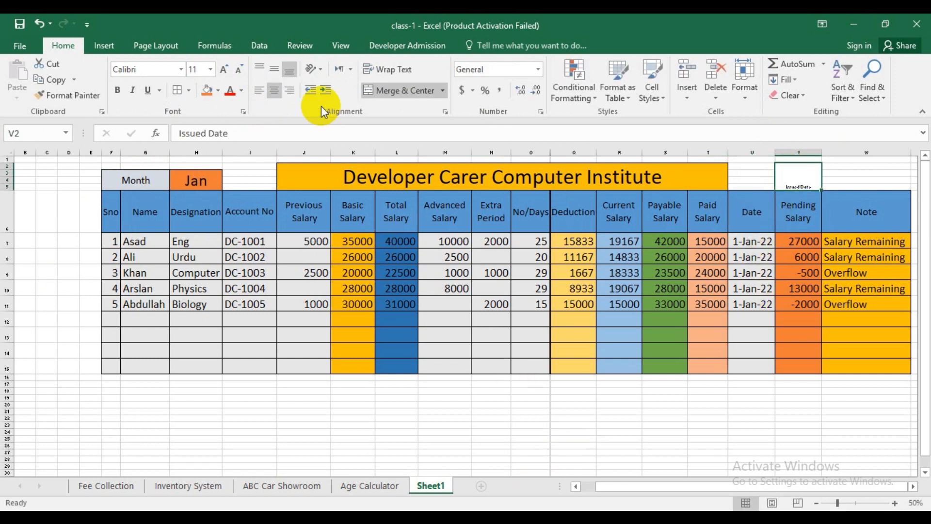
click(223, 74)
click(219, 90)
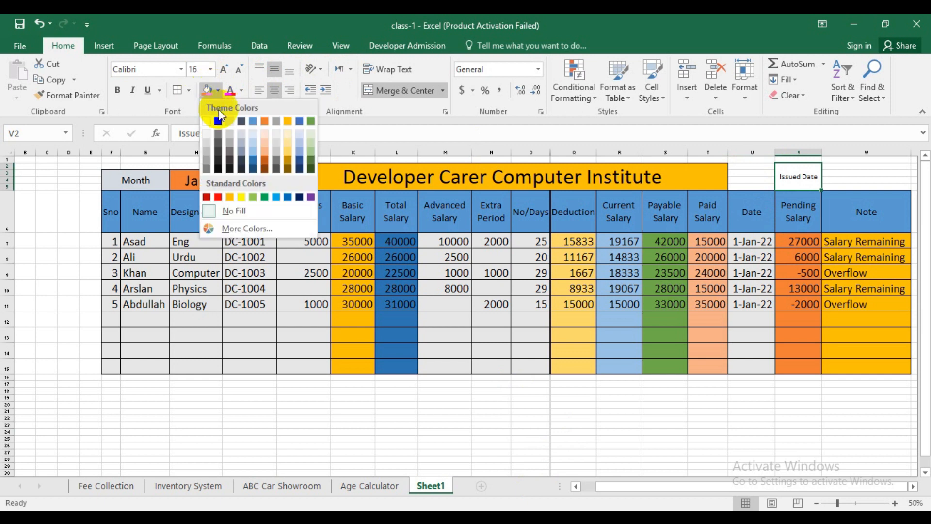
click(254, 141)
- Break the "Issued Date" label onto two lines in V2 and set its font size to 20
double_click(803, 177)
key(alt+Return)
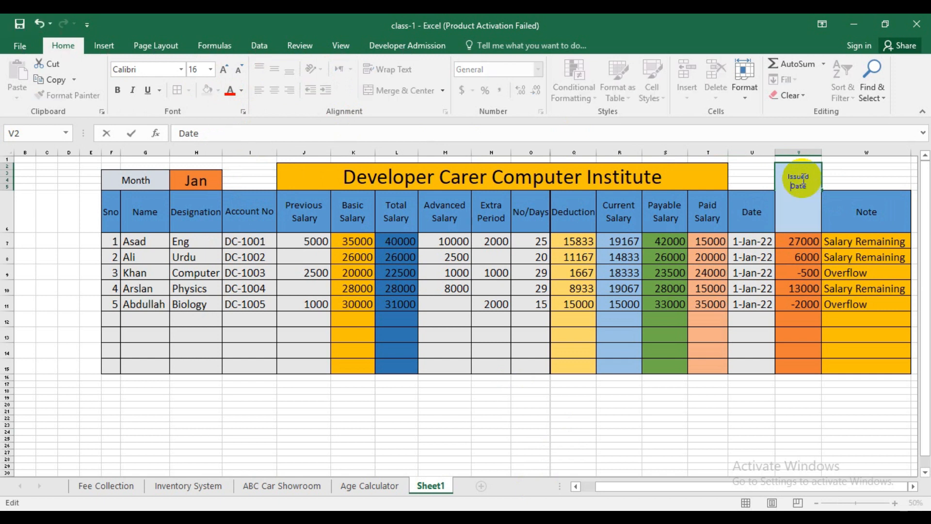
click(663, 432)
click(798, 179)
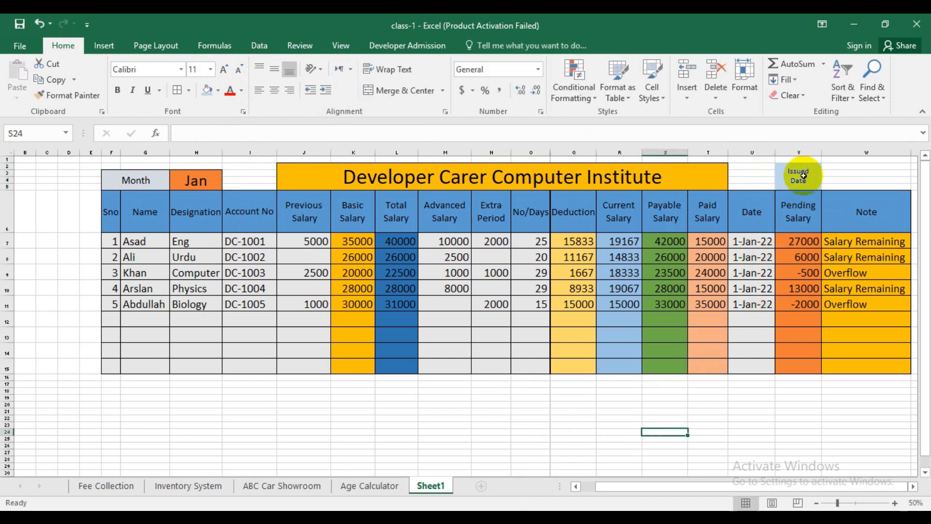
click(240, 69)
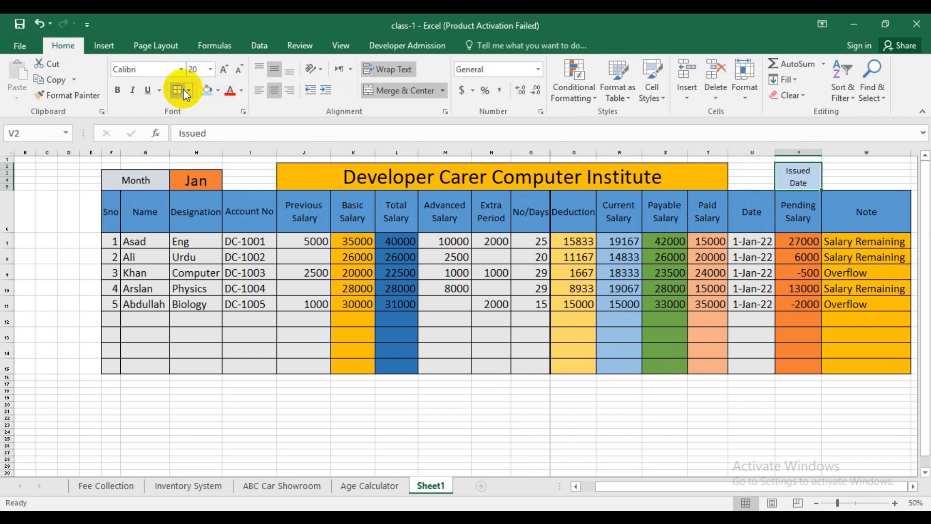
- Merge and centre W2 through W5 beside the "Issued Date" label and fill it with light orange
click(839, 166)
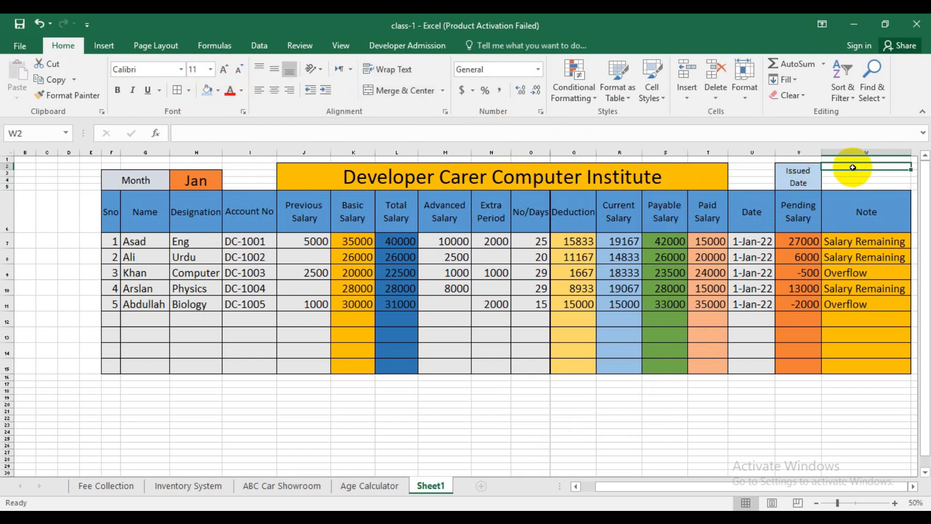
drag(834, 166, 889, 185)
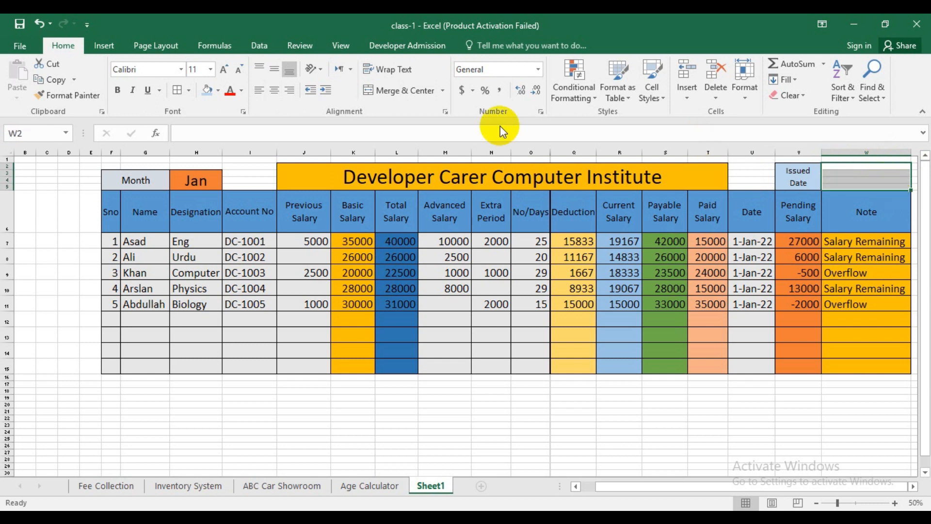
click(369, 90)
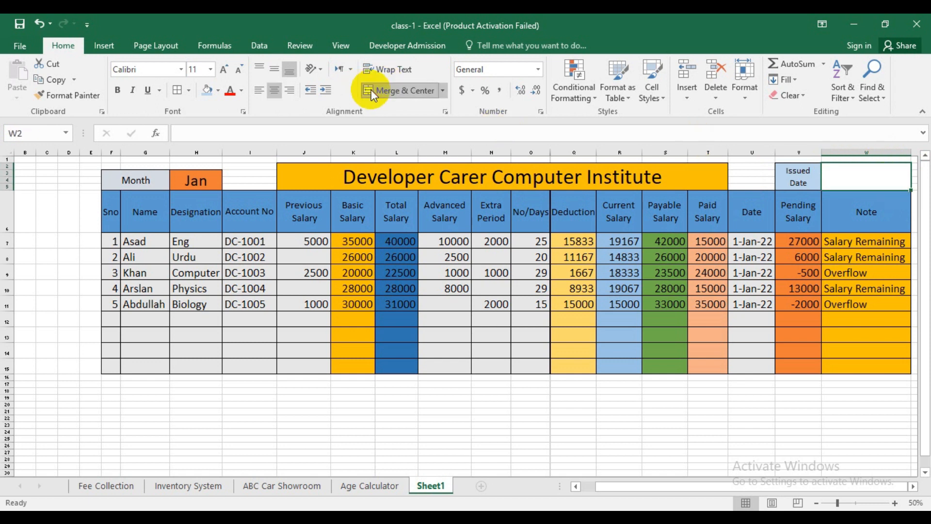
click(218, 91)
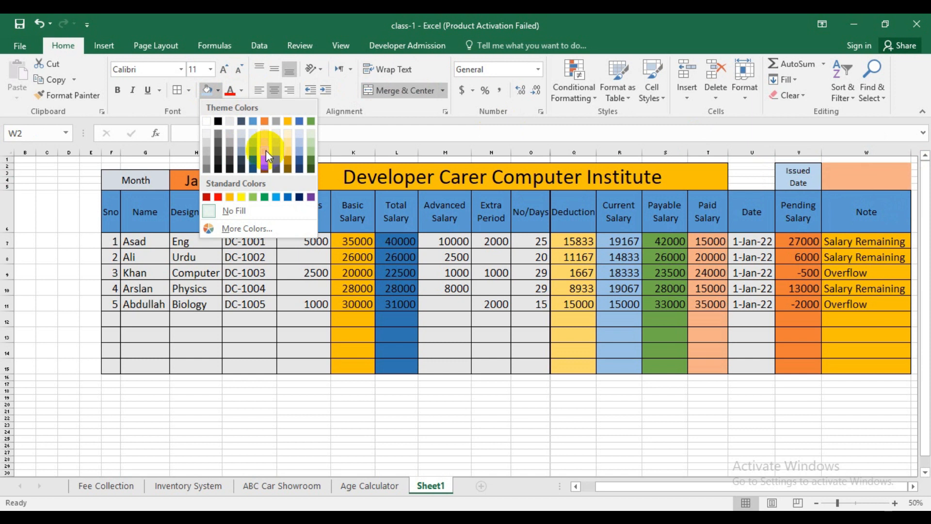
click(266, 150)
- Add a border to the merged cell W2 and enlarge its font to size 18
click(182, 90)
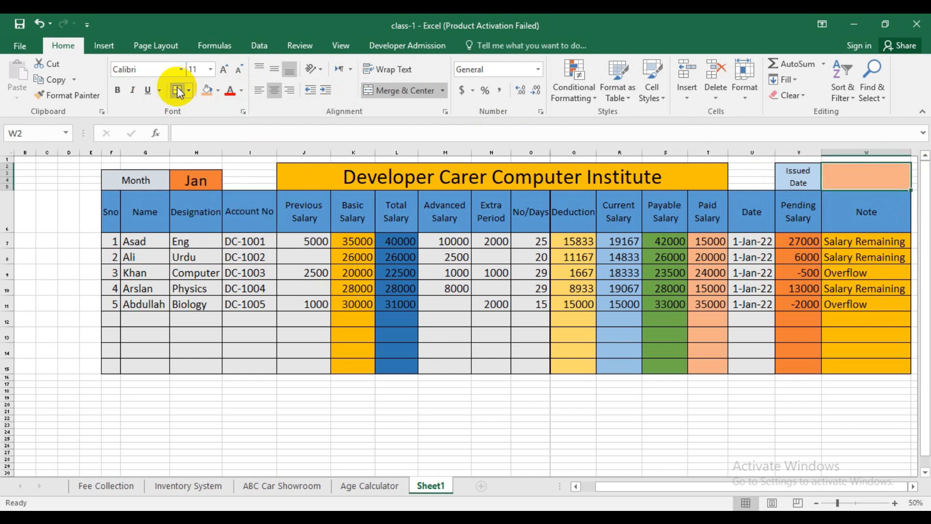
click(224, 72)
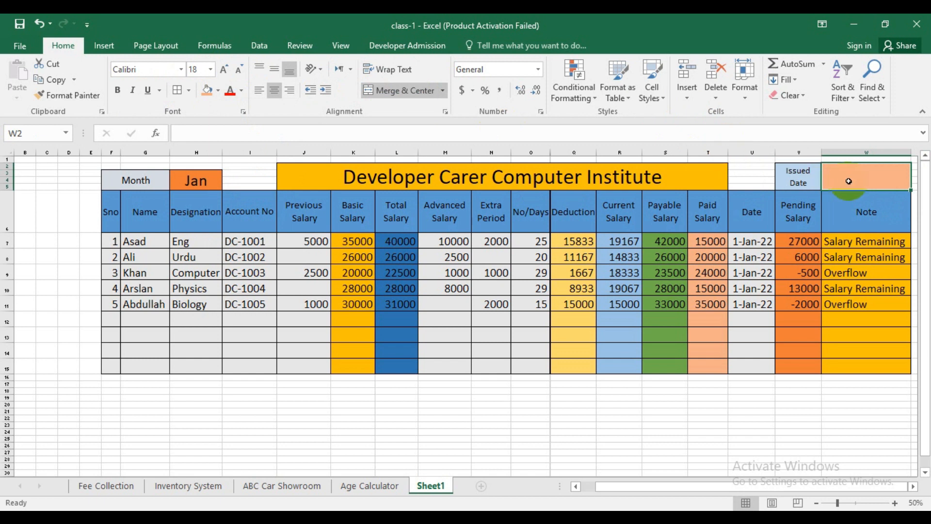
- Enter 1 January as the issued date in W2 and enlarge its font to size 28
text(1jan)
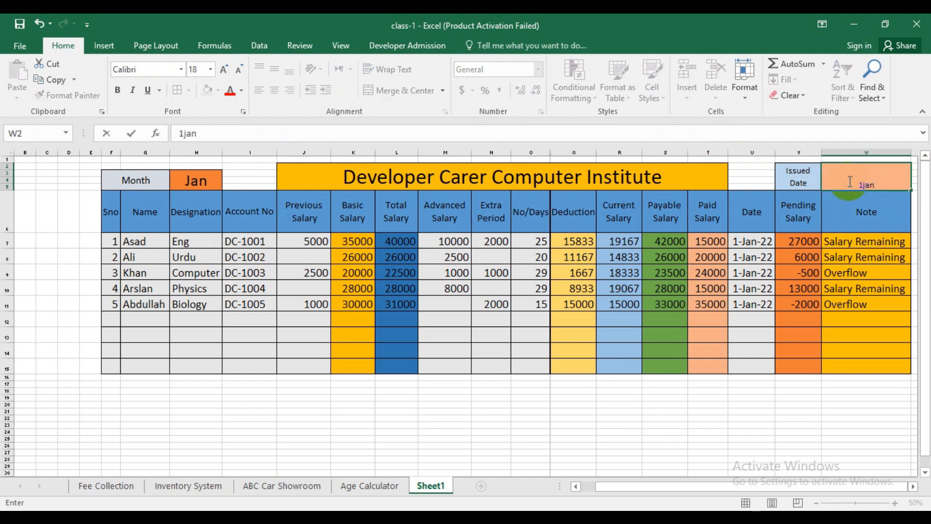
key(Return)
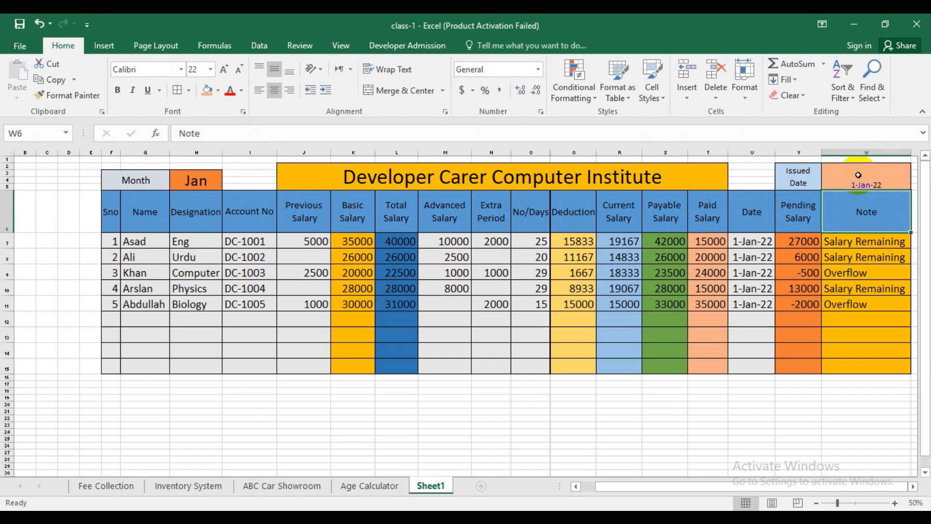
click(858, 175)
click(224, 69)
click(224, 70)
click(224, 69)
click(224, 69)
click(458, 412)
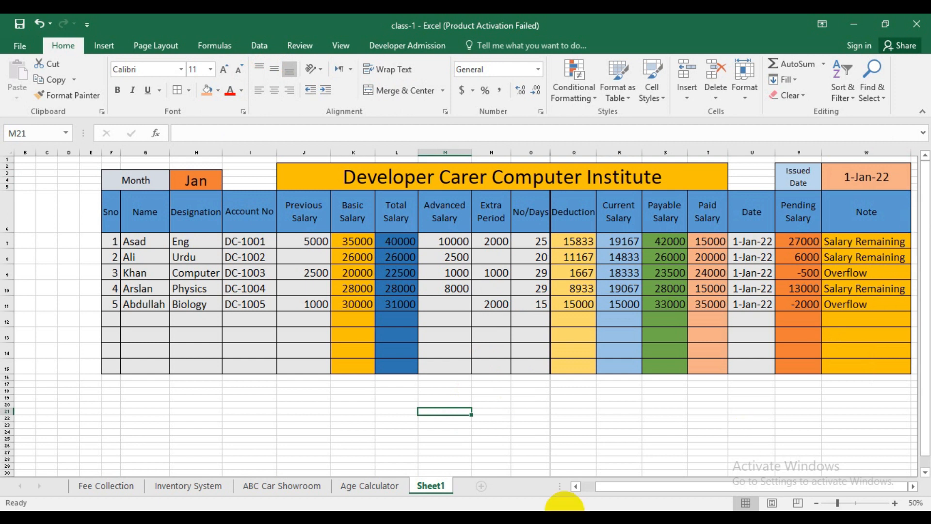
- Rename the Sheet1 worksheet as Jan-Salary Slip
click(896, 393)
key(Right)
key(Right)
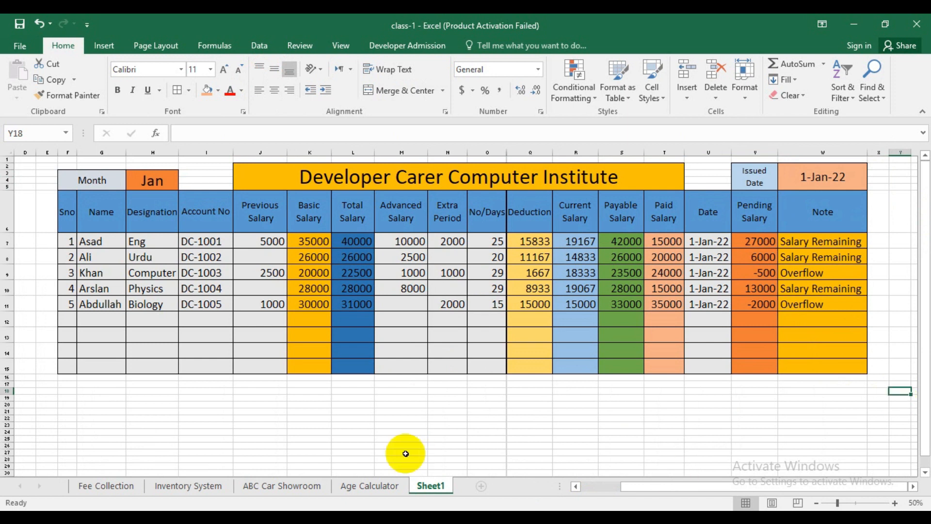
right_click(435, 484)
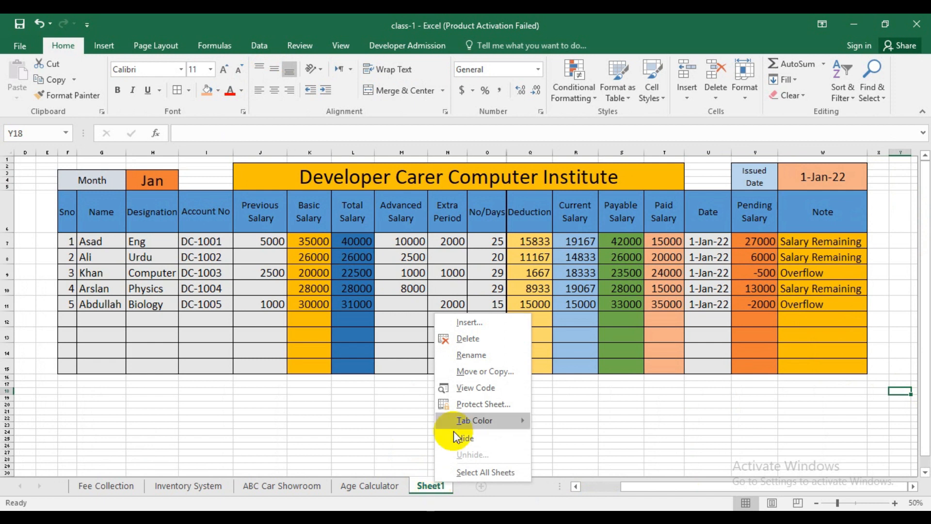
click(469, 358)
text(Jan)
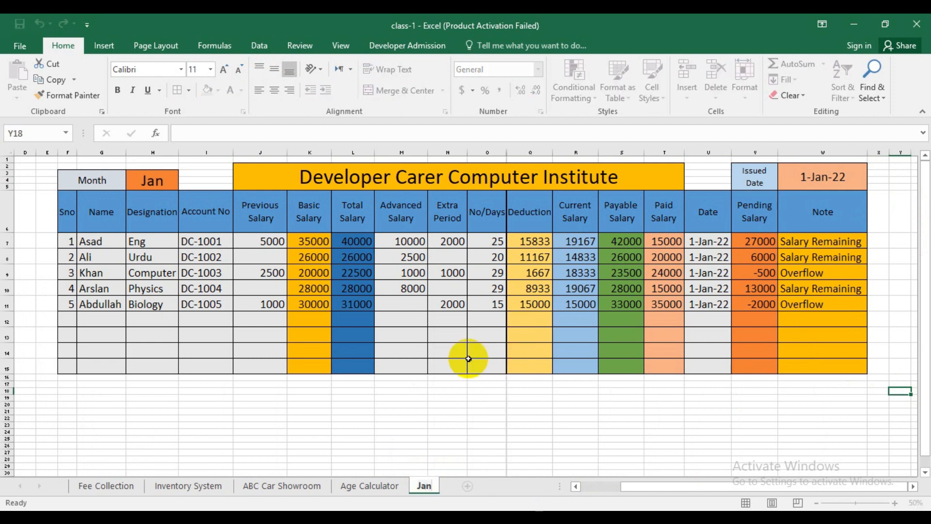
text(-Salary Slip)
click(491, 416)
click(627, 384)
drag(754, 243, 755, 301)
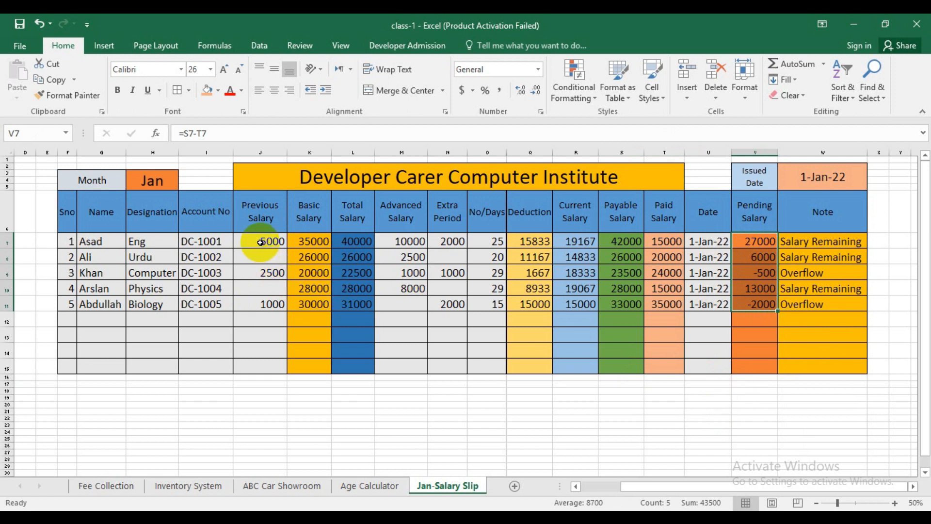
click(585, 382)
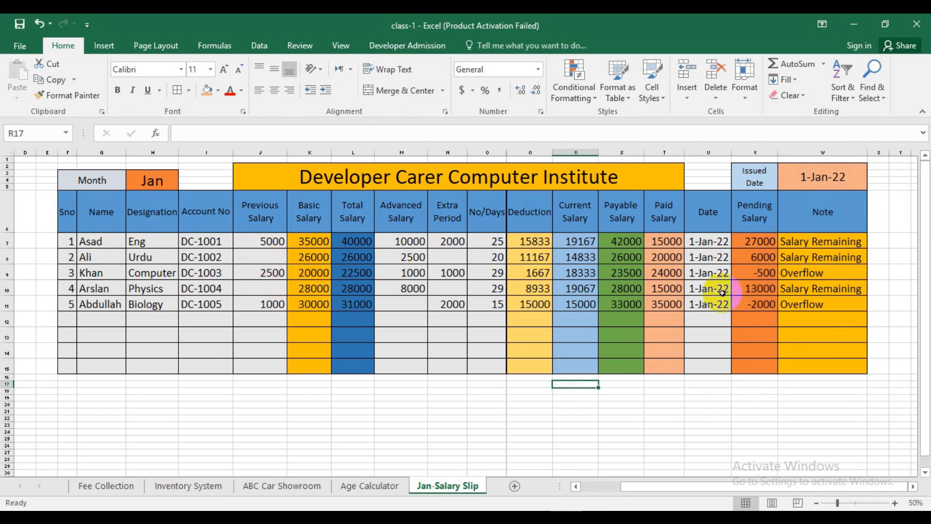
click(760, 278)
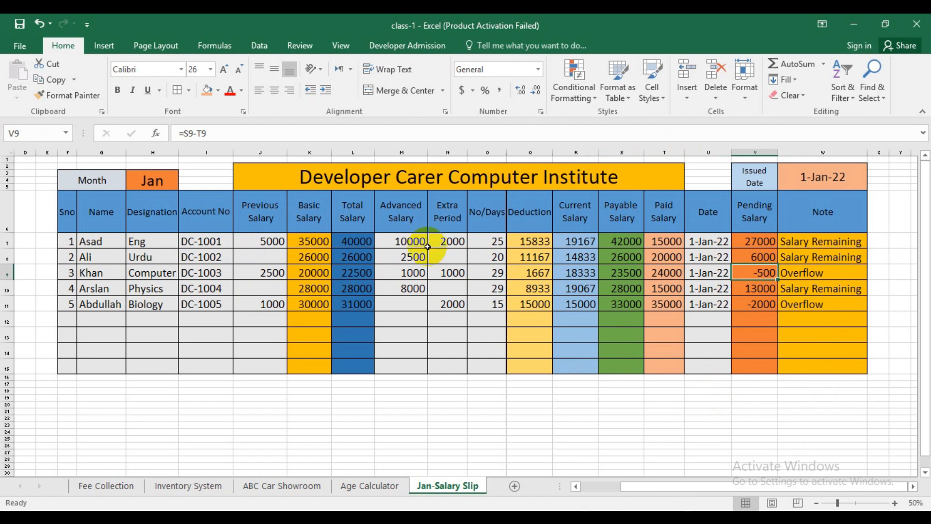
click(752, 280)
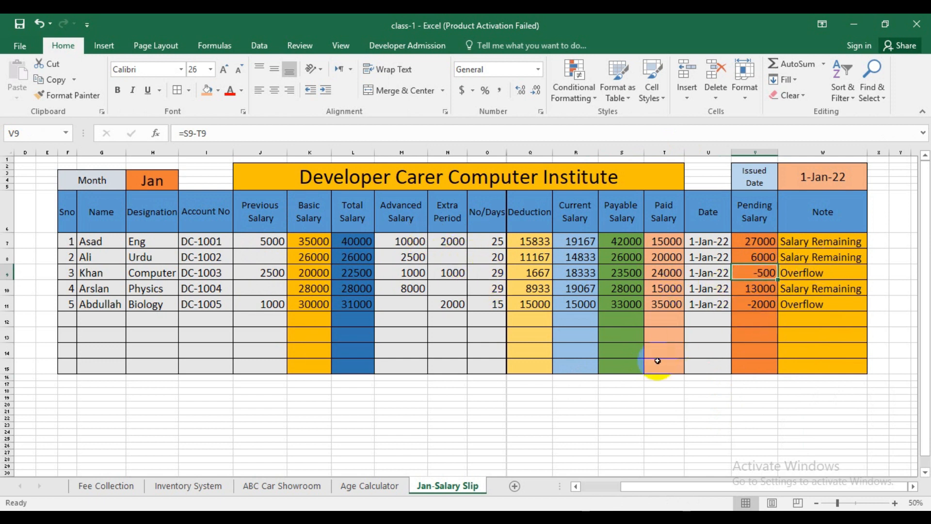
click(593, 417)
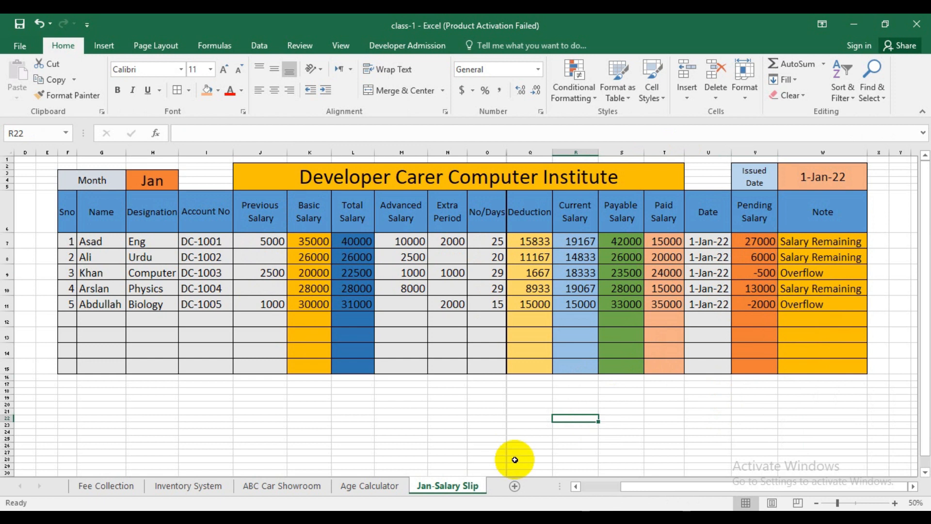
- Create a copy of the Jan-Salary Slip sheet in class-1.xlsx, placed before the Jan-Salary Slip sheet
right_click(441, 485)
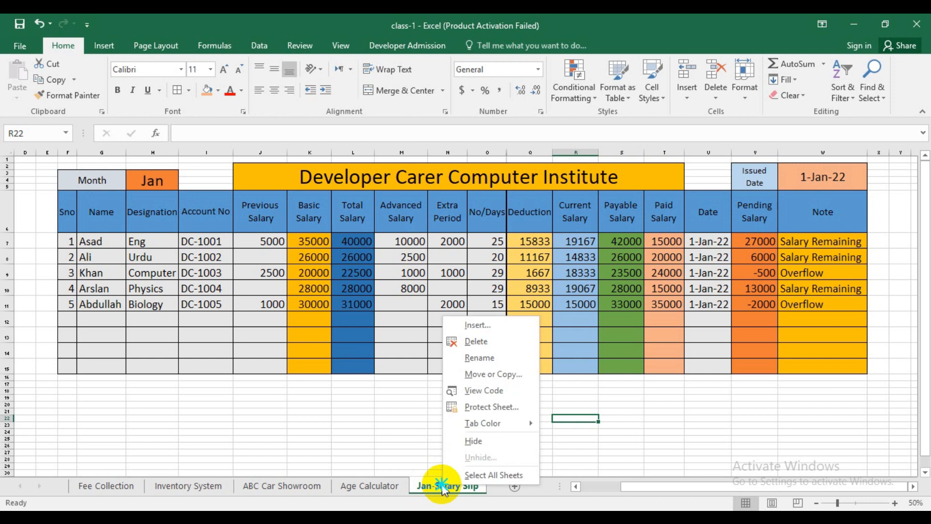
click(483, 380)
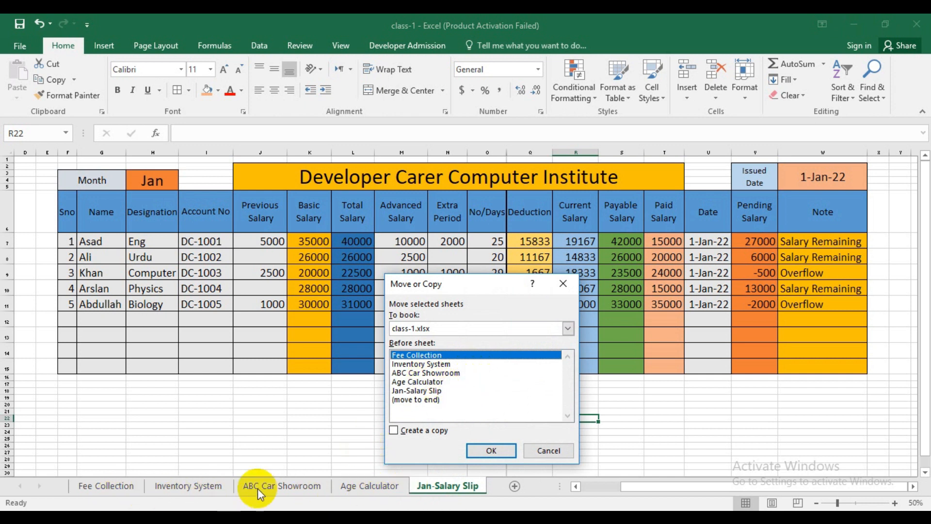
click(416, 392)
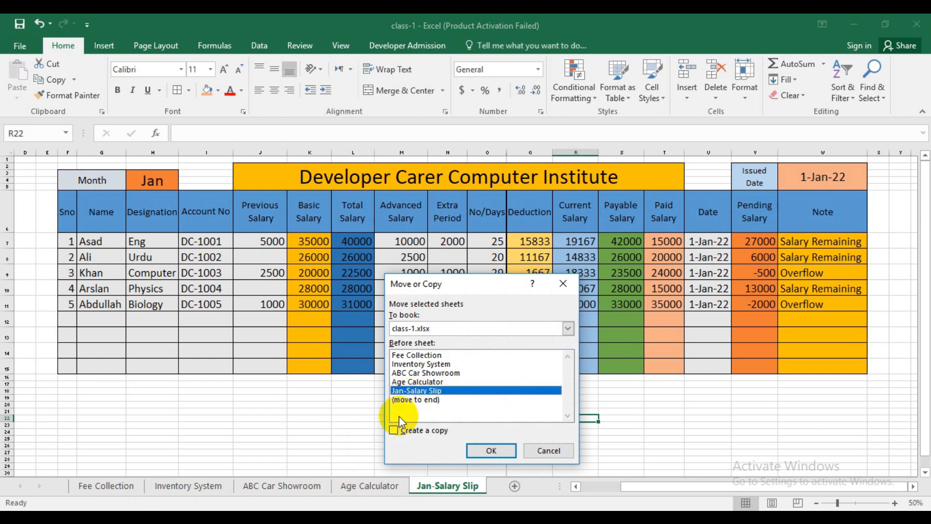
click(394, 430)
click(485, 450)
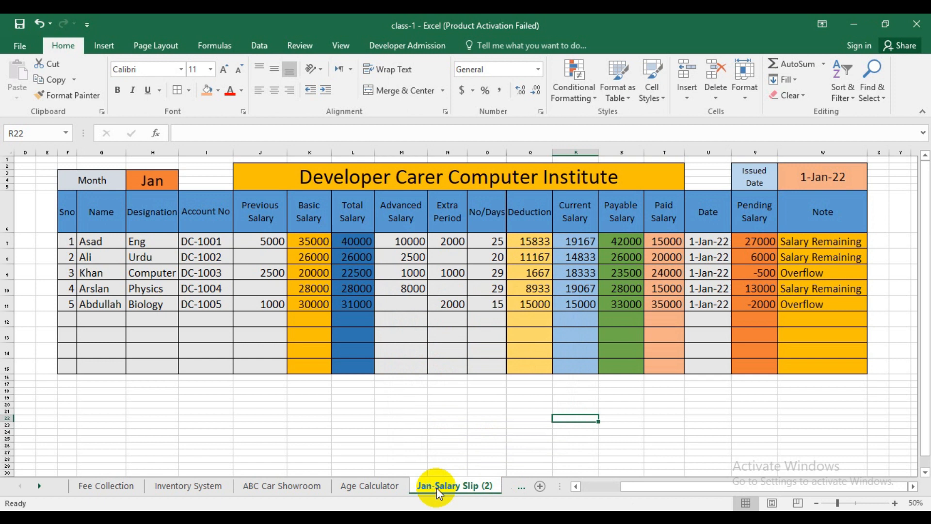
- Move the original Jan-Salary Slip sheet in front of its copy and open the copy
click(40, 487)
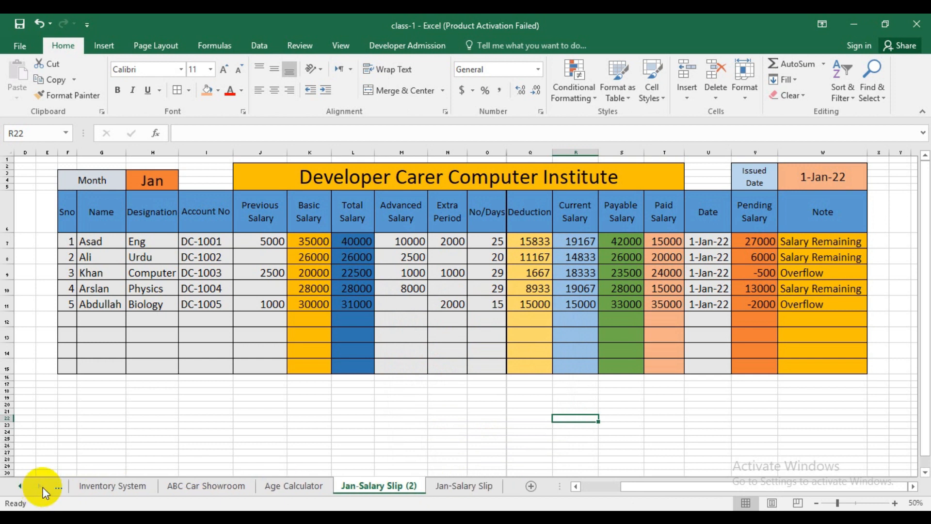
click(462, 487)
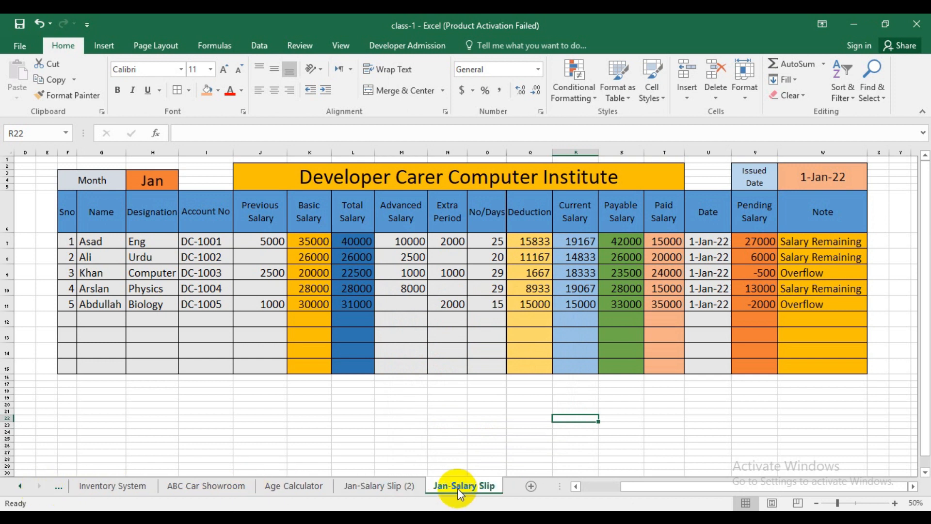
click(398, 488)
drag(463, 490, 359, 487)
click(443, 487)
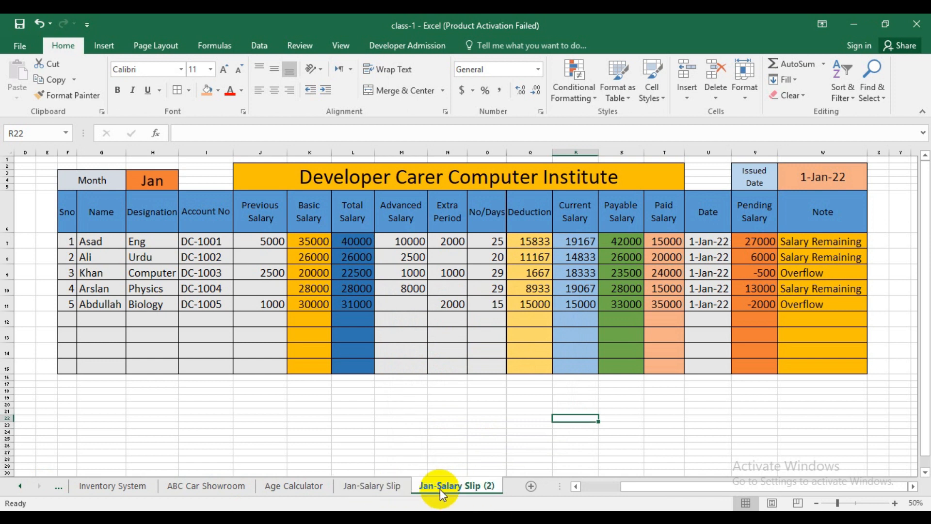
- Rename the copied sheet as Feb-Salary Slip
right_click(441, 490)
click(478, 363)
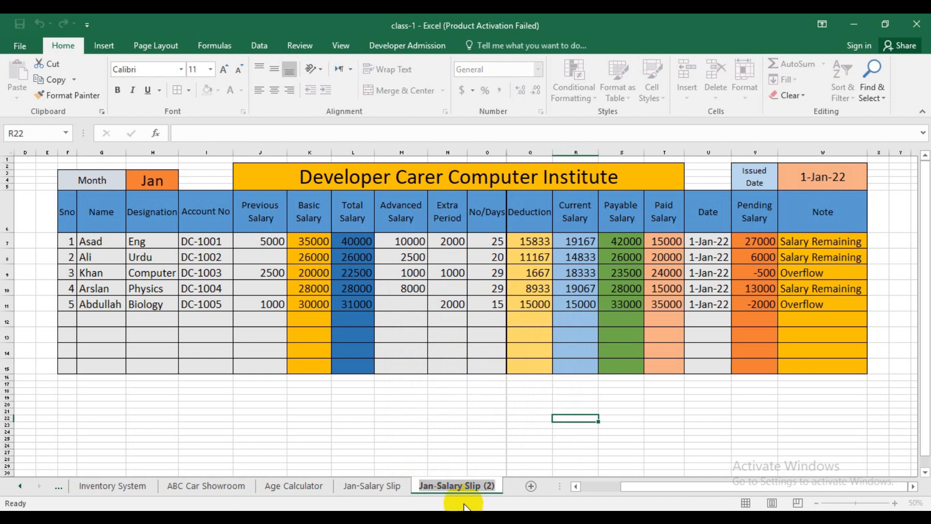
text(Feb)
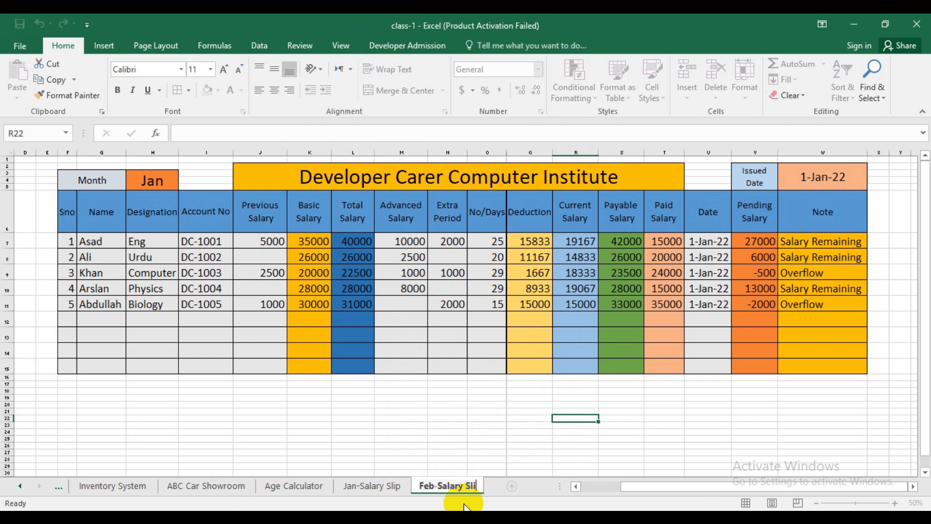
key(Return)
click(373, 485)
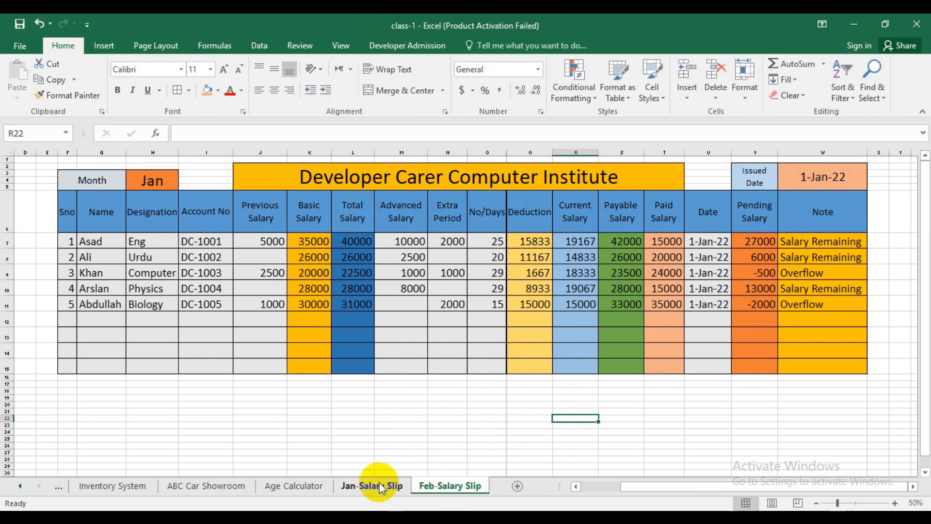
click(449, 485)
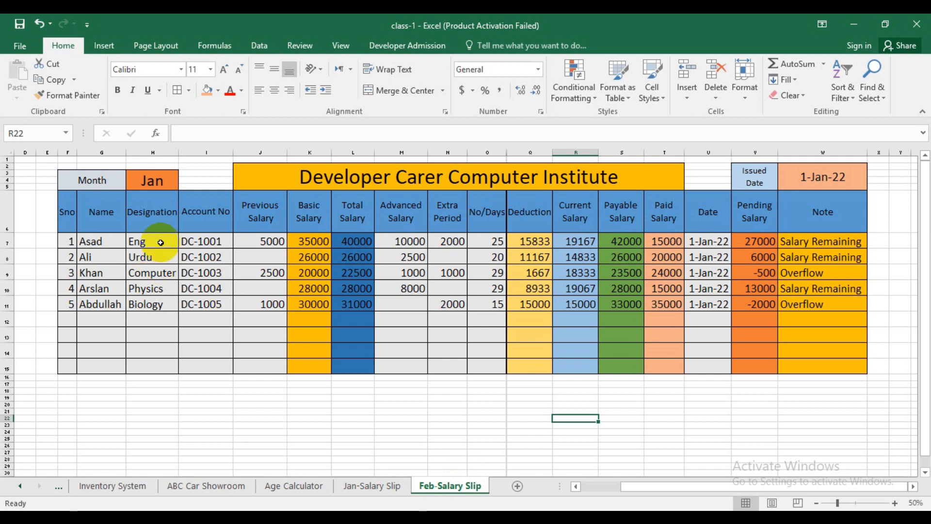
- Change the month value beside the Month label to Feb
double_click(155, 184)
key(BackSpace)
text(Feb)
click(209, 424)
- Try to edit only the middle part of the issued date in W2
click(823, 178)
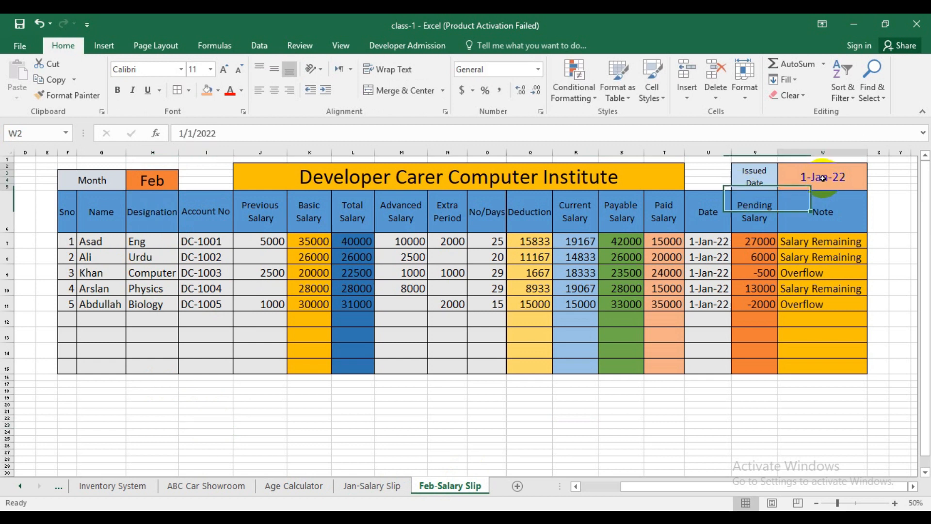
double_click(817, 179)
key(BackSpace)
text(m)
key(BackSpace)
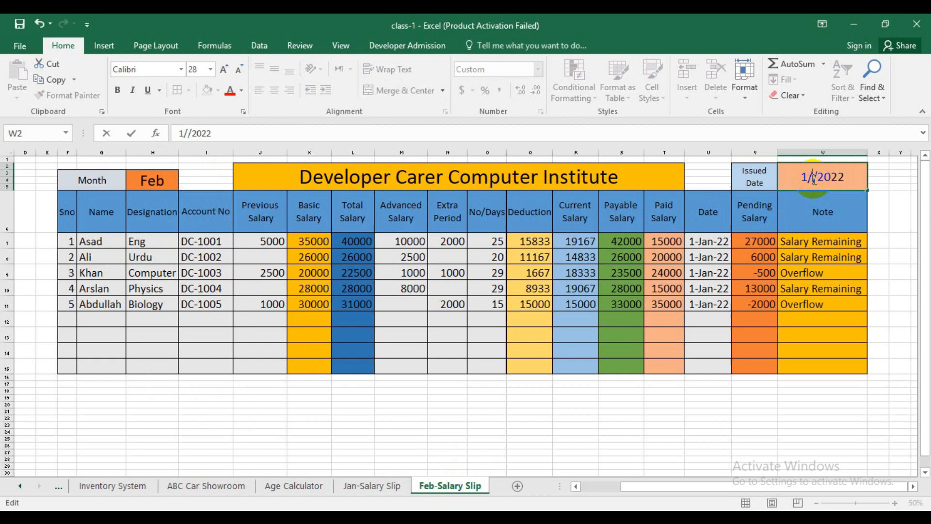
click(761, 451)
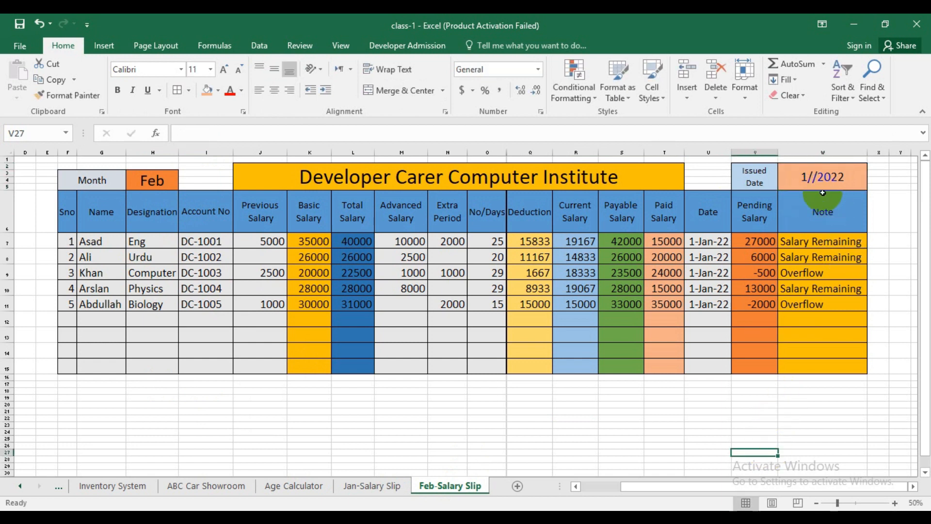
- Replace the whole issued date entry in W2 with February 2022
double_click(816, 177)
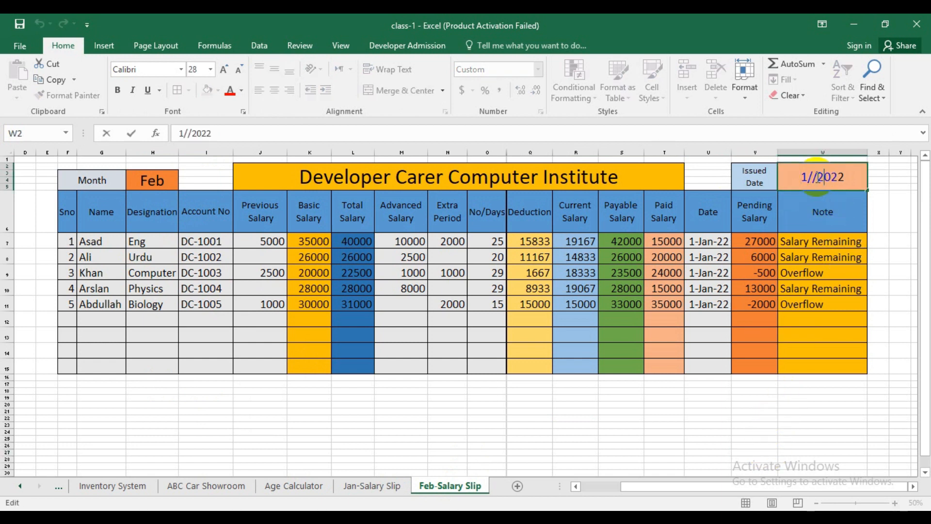
key(BackSpace)
key(BackSpace)
key(BackSpace)
key(BackSpace)
key(BackSpace)
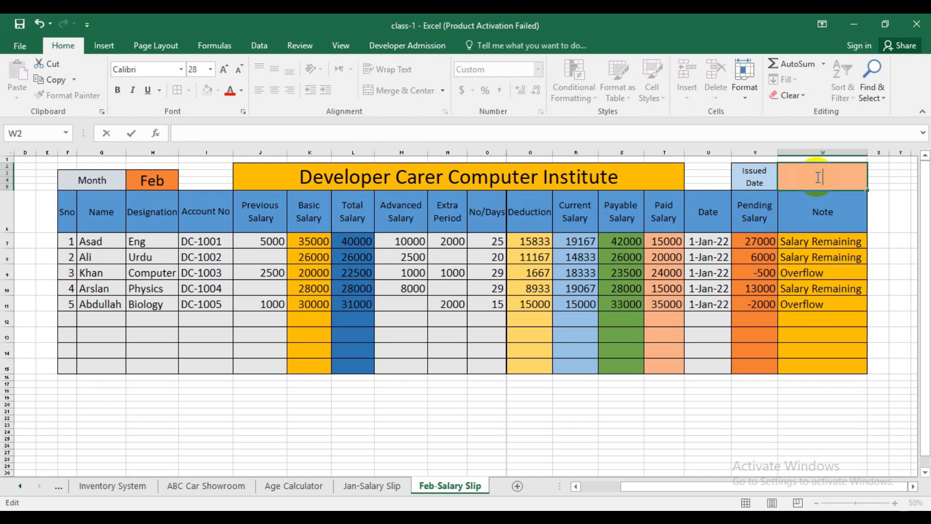
text(feb2022)
click(809, 220)
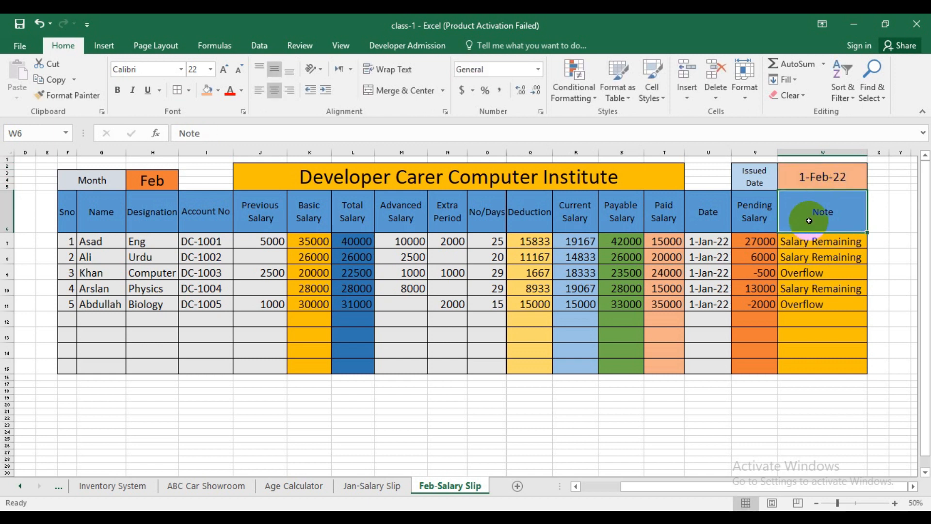
click(317, 418)
- Try to transfer the pending salary from V7 to the Previous Salary cell J7, and undo the paste
click(757, 241)
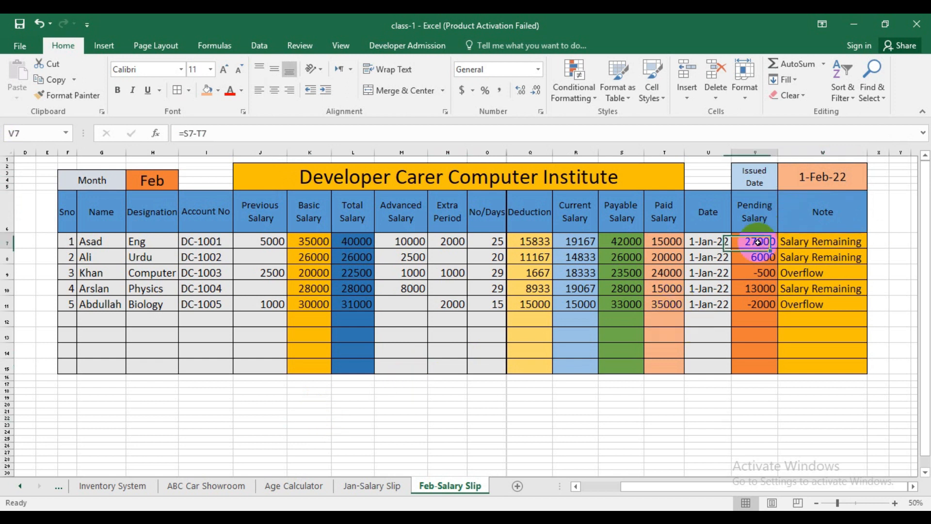
key(ctrl+c)
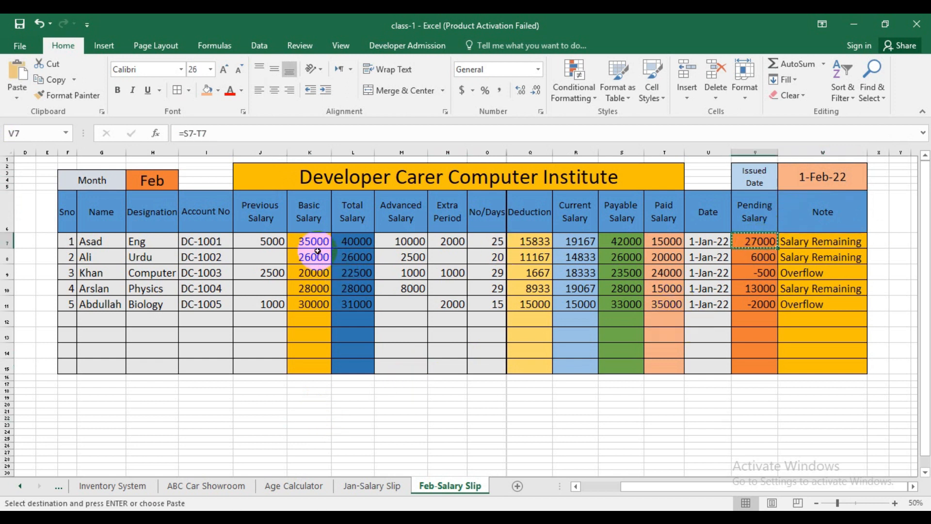
click(269, 240)
key(ctrl+v)
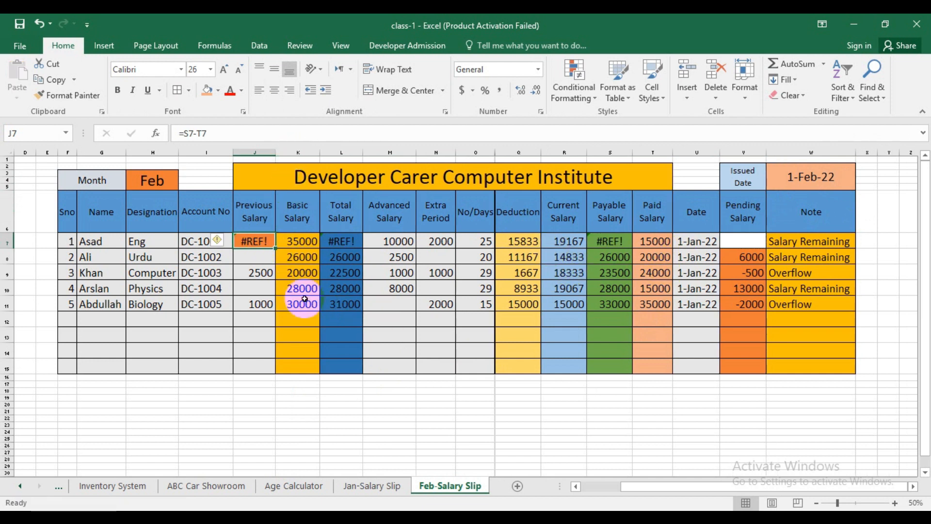
key(ctrl+z)
key(ctrl+z)
key(ctrl+c)
- Clear the pending salary in V7 and enter 27000 as the previous salary in J7
click(759, 240)
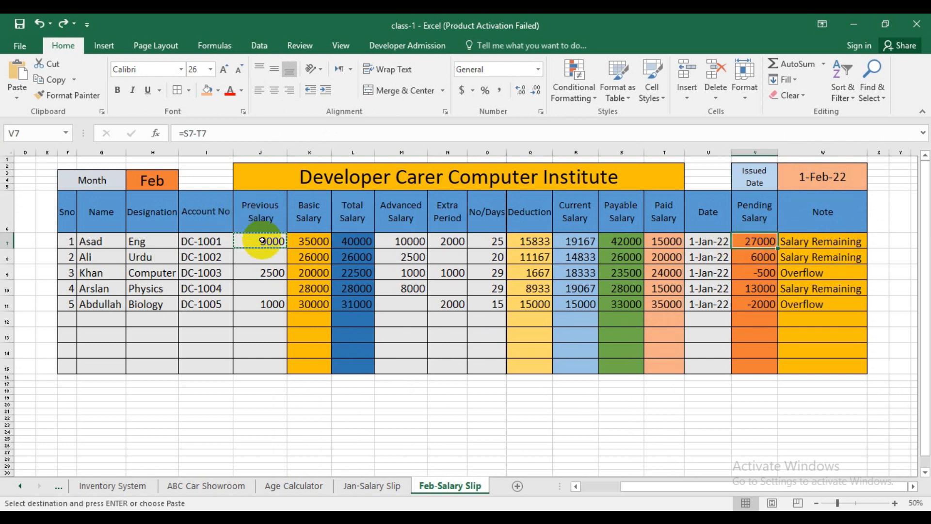
key(Delete)
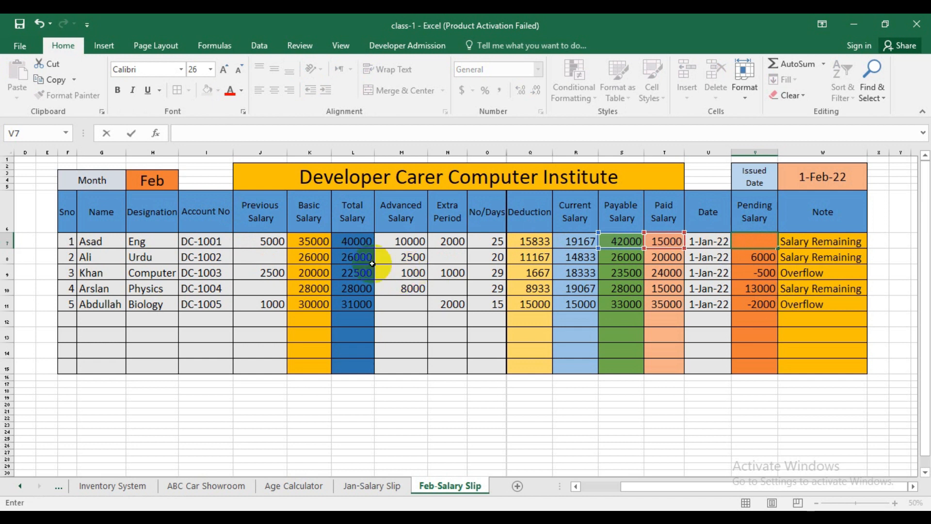
click(256, 241)
text(2)
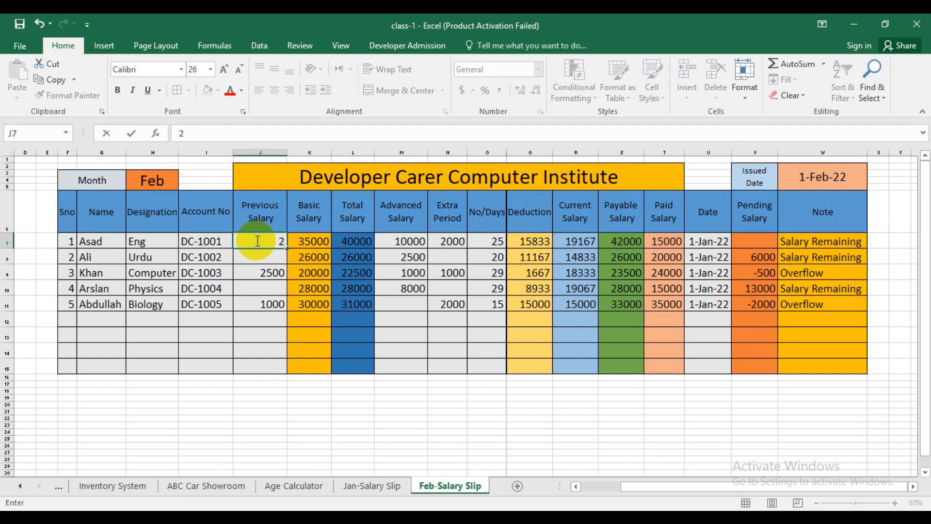
text(7000)
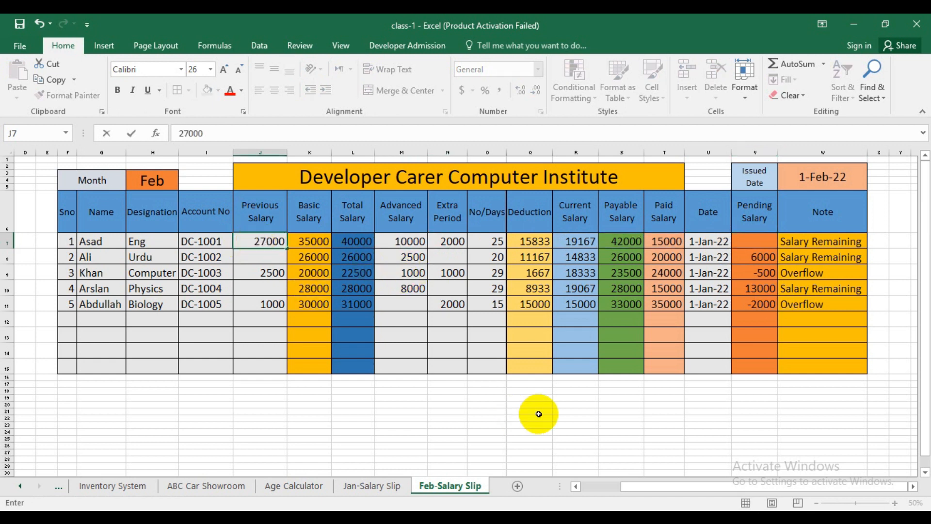
click(552, 418)
- Clear the pending salary in V8 and enter 6000 as the previous salary in J8
click(759, 260)
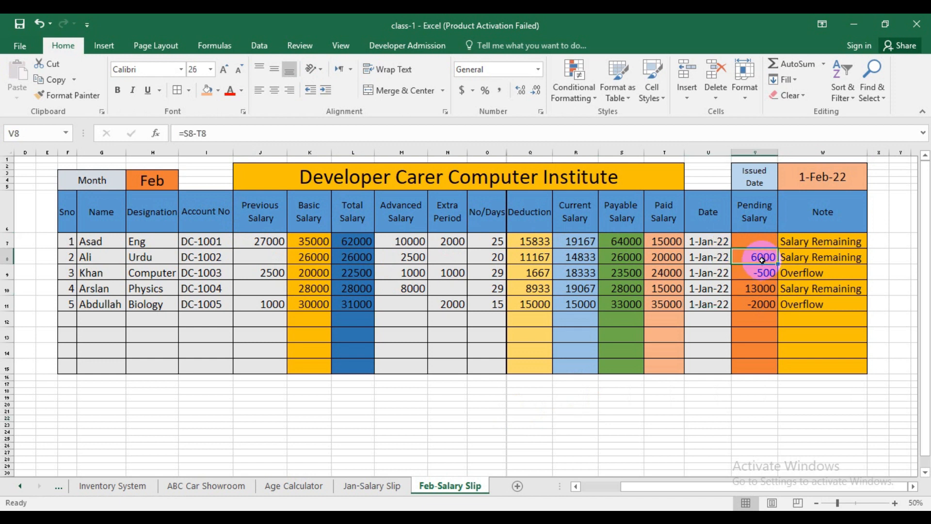
key(Delete)
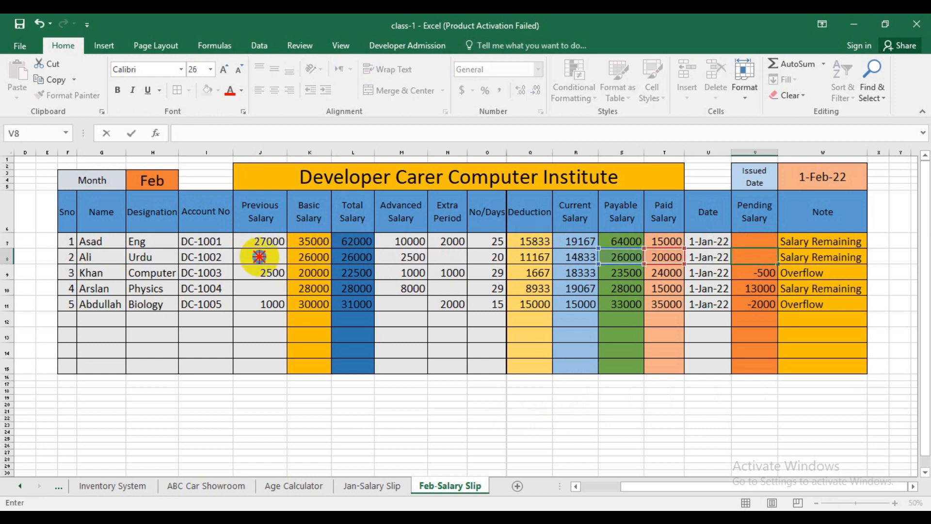
click(259, 257)
text(600)
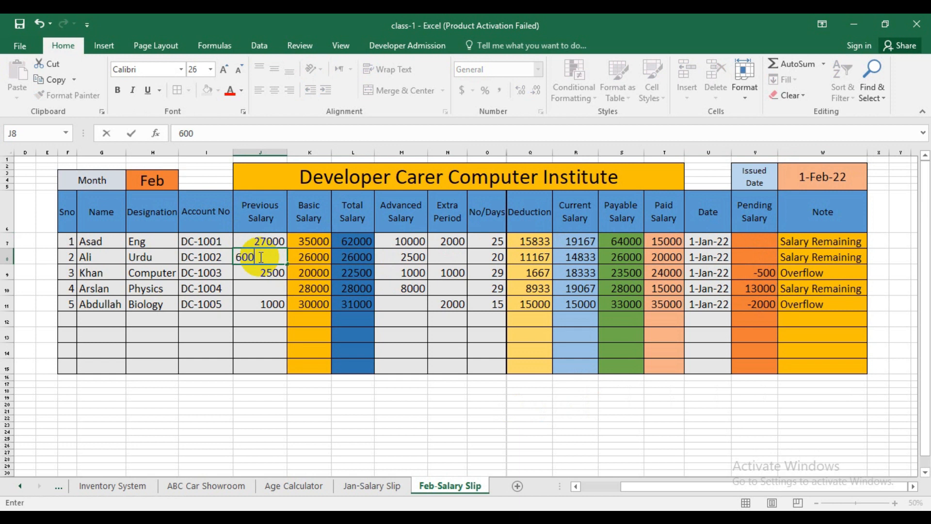
key(Return)
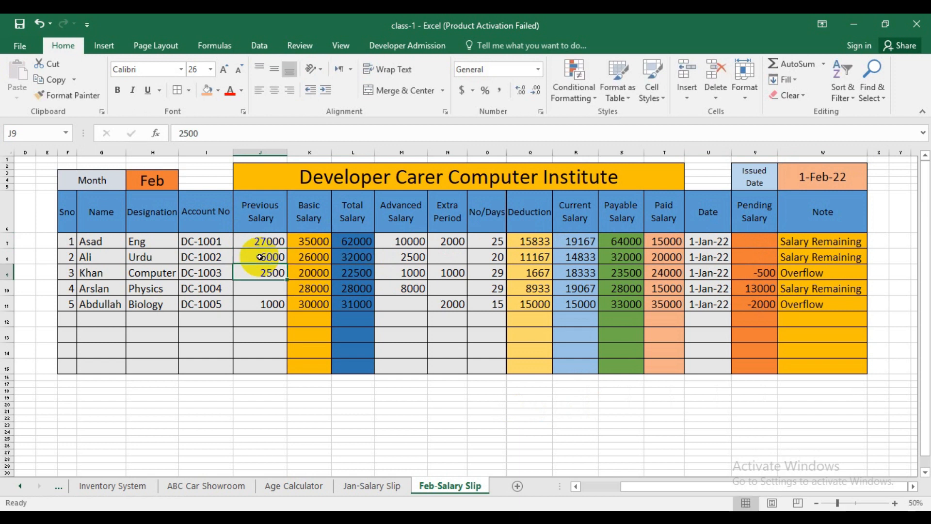
- Clear the negative pending salary in V9 and set the advanced salary in M9 to 500
click(767, 277)
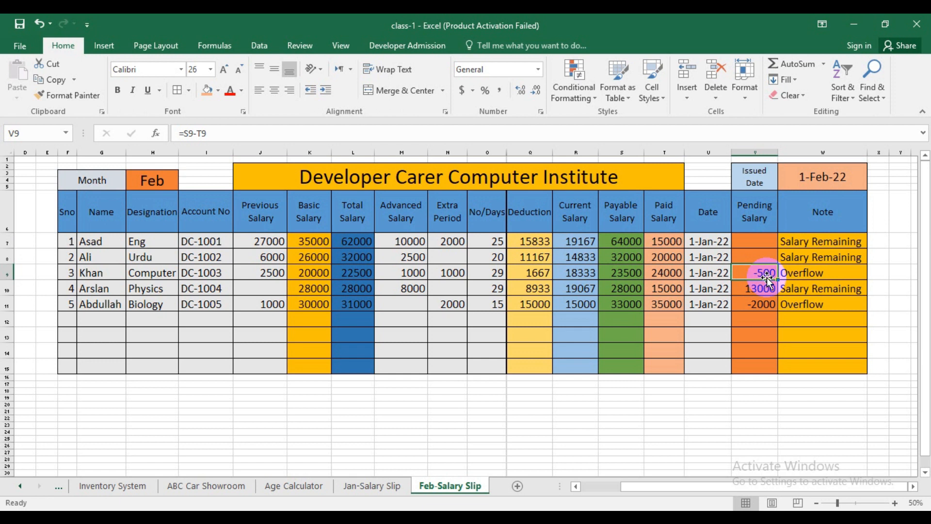
key(BackSpace)
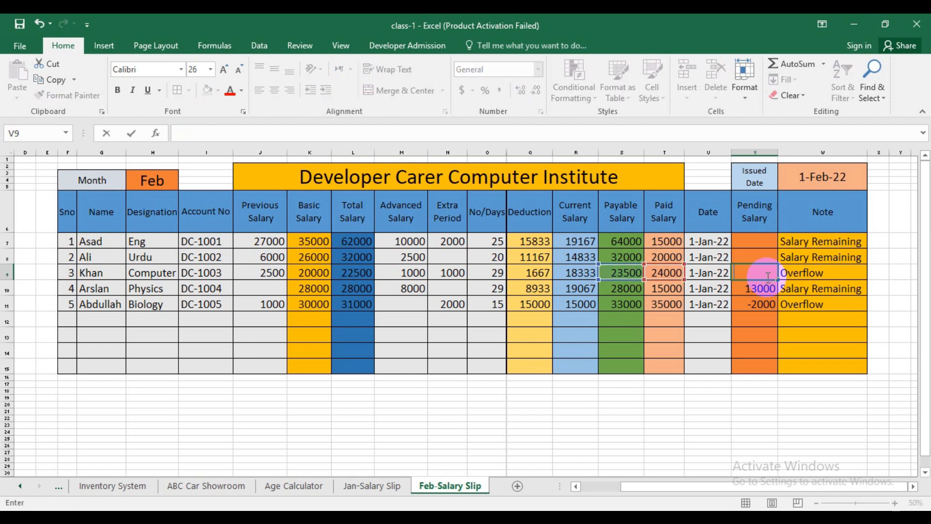
click(418, 273)
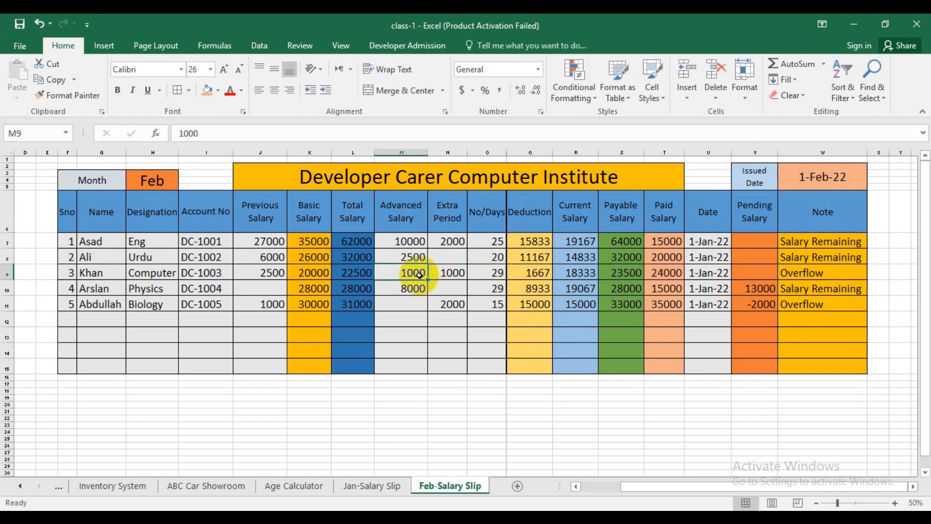
text(5)
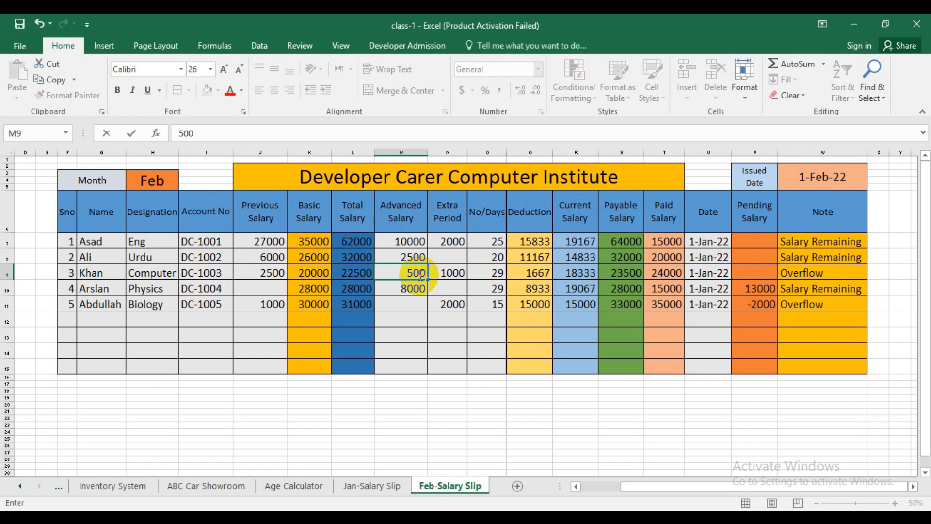
text(00)
- Clear the old advanced salary amounts in M7, M8 and M10
drag(411, 241, 415, 257)
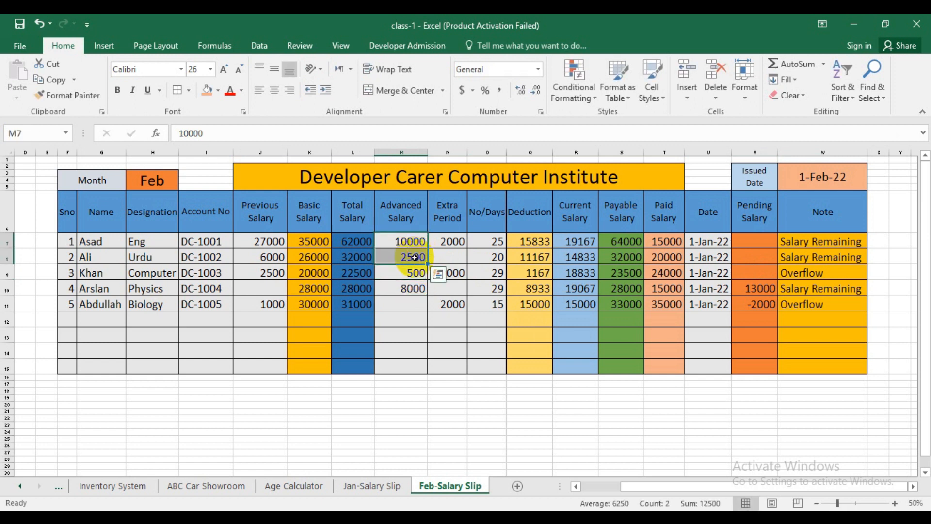
key(Delete)
click(414, 289)
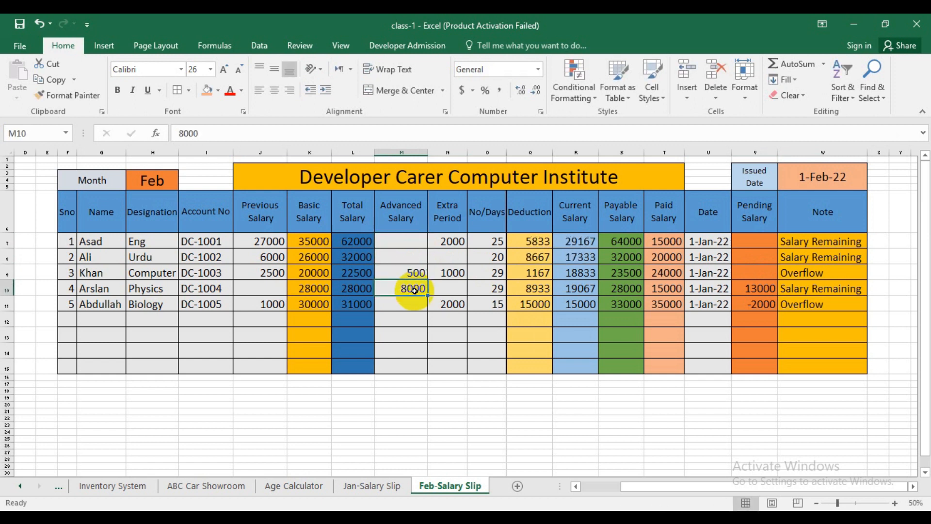
key(Delete)
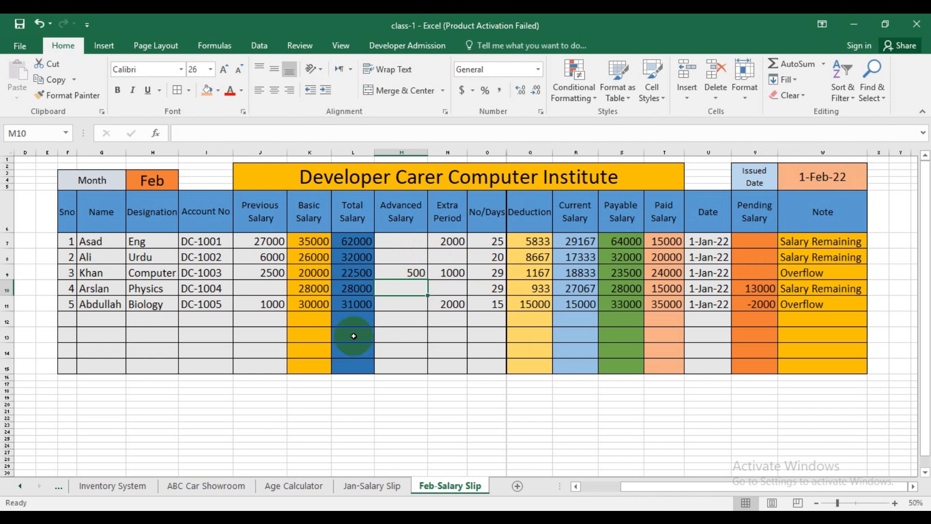
- Clear the pending salary in V10 and enter 13000 as the previous salary in J10
click(766, 289)
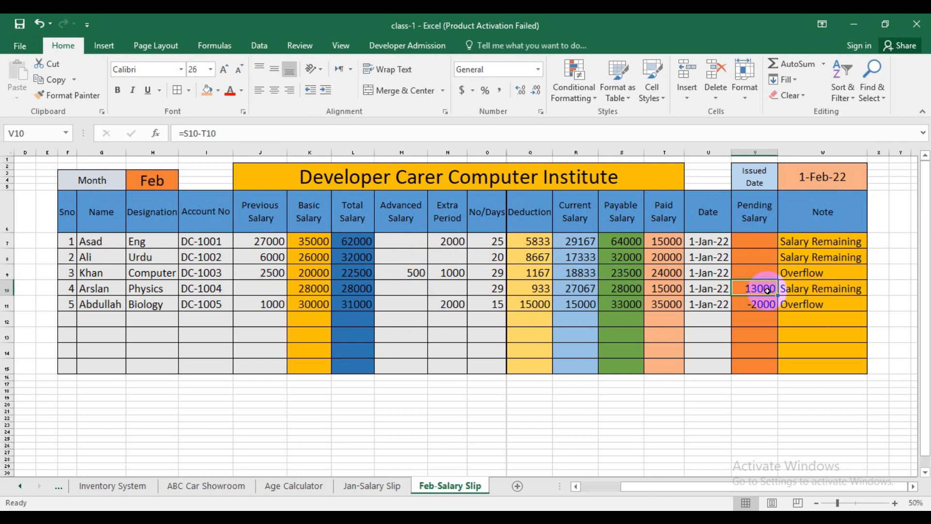
key(Delete)
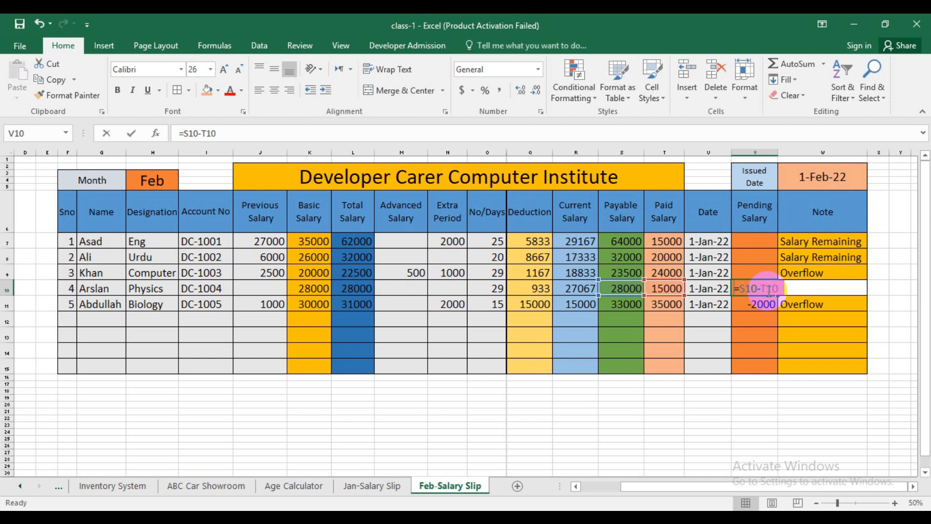
click(269, 291)
text(1)
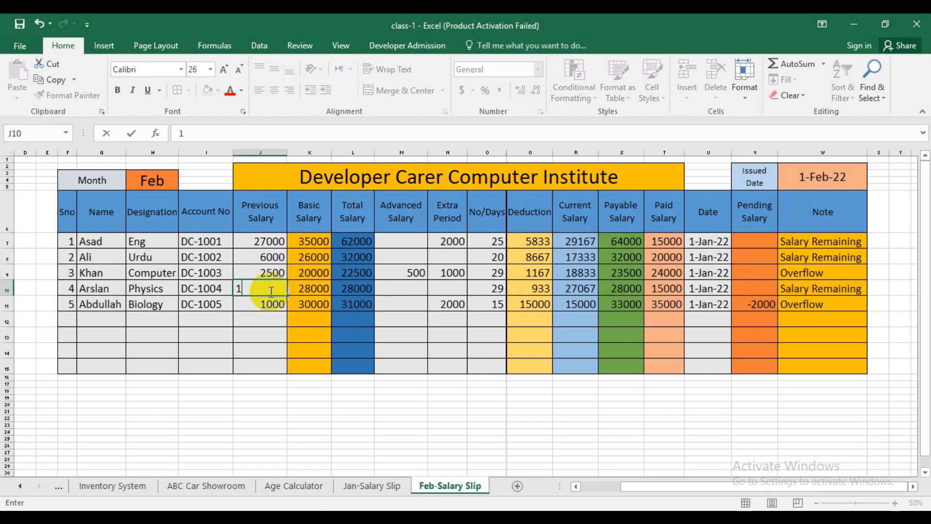
text(3000)
key(Return)
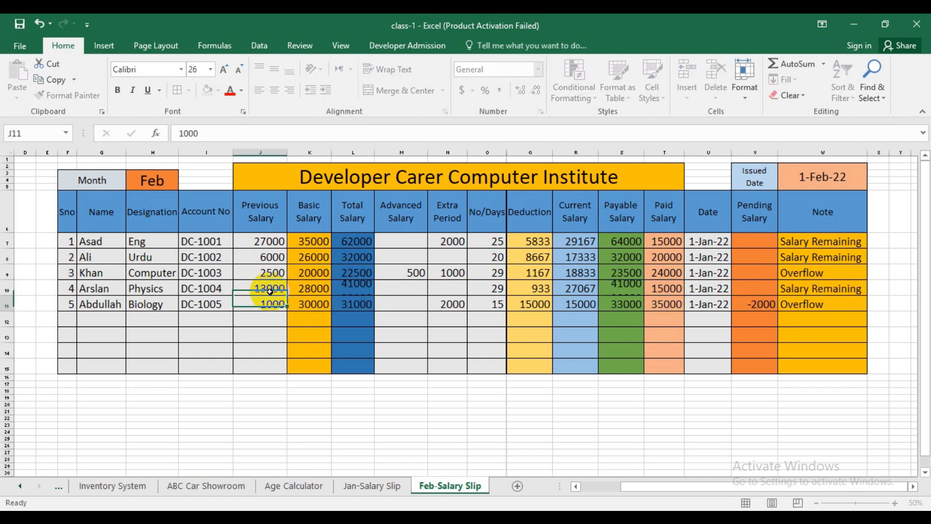
- Clear the previous salary in J11
key(Delete)
click(266, 389)
click(259, 304)
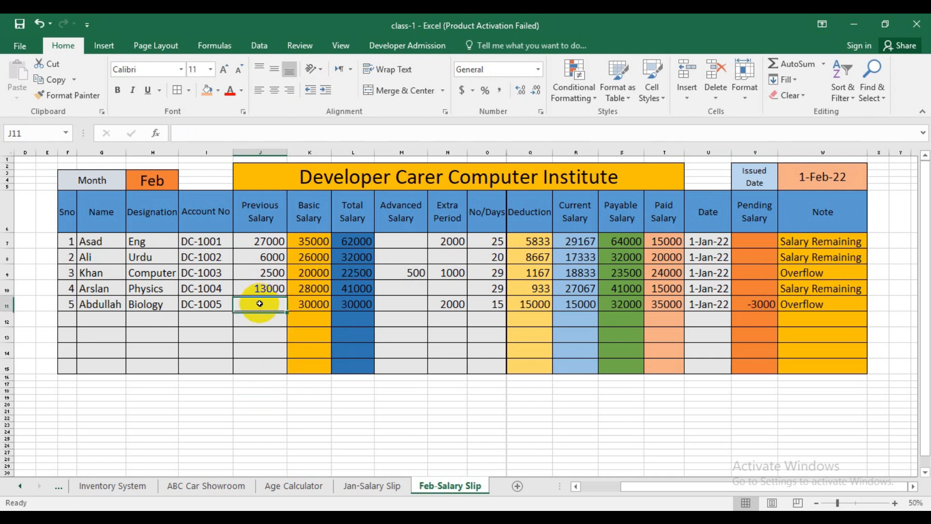
- Clear the negative pending salary in V11 and enter 3000 as the advanced salary in M11
click(761, 306)
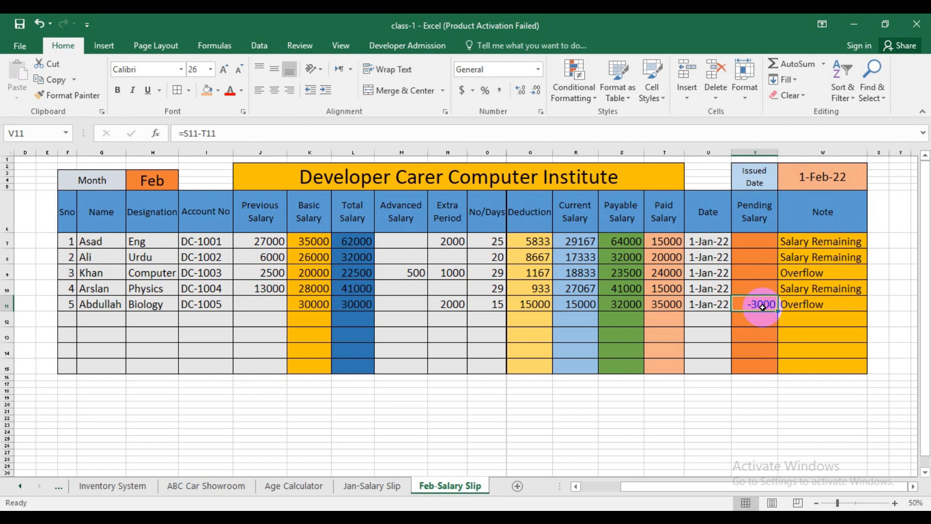
key(Delete)
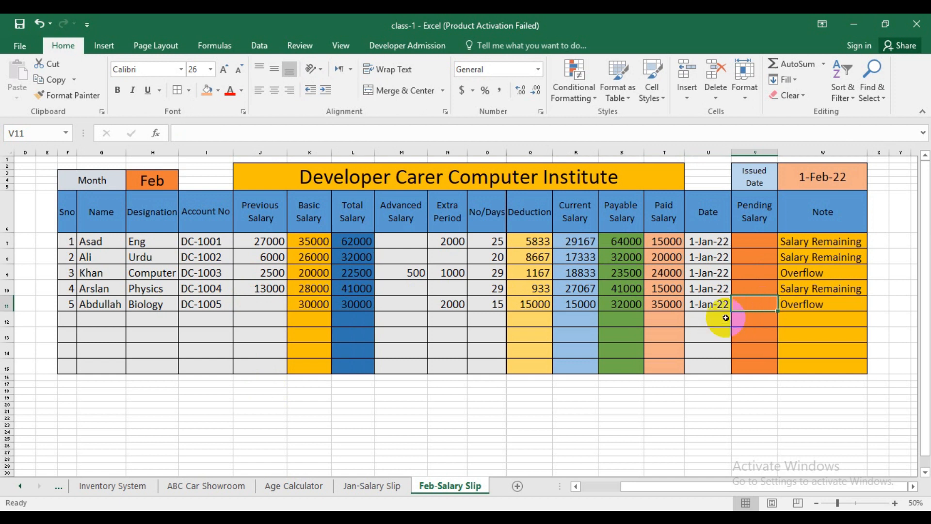
click(415, 307)
text(3000)
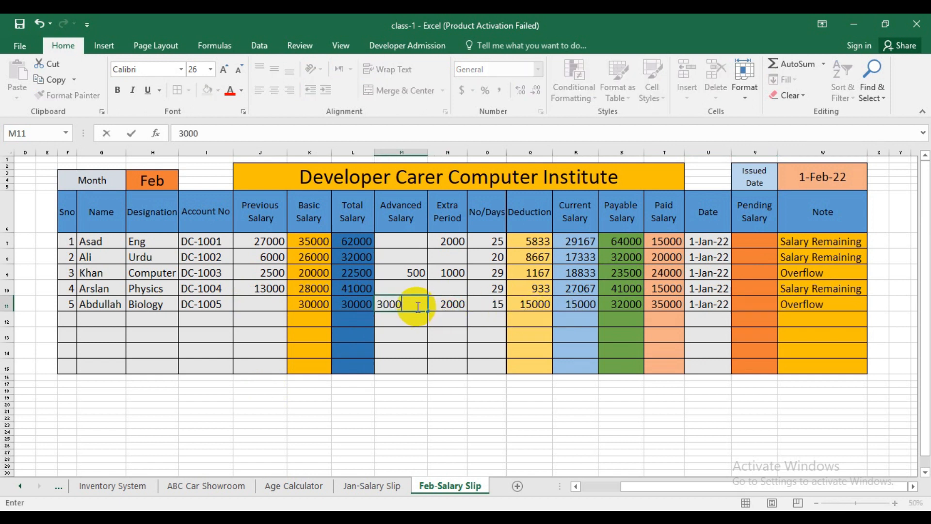
key(Return)
- Clear the Note entries in W7:W11 for all five employees
drag(800, 241, 809, 301)
key(Delete)
click(513, 438)
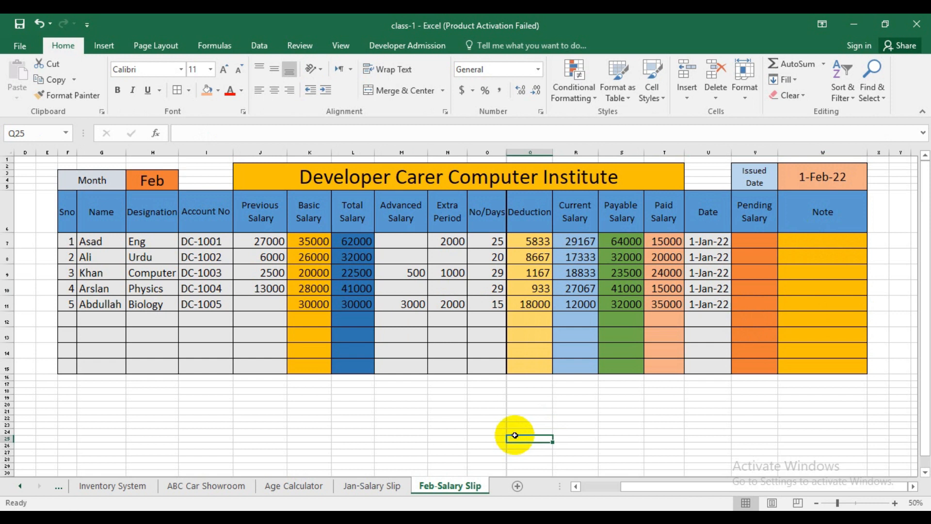
- Change the month part of the first employee's payment date in U7 to Feb
click(706, 241)
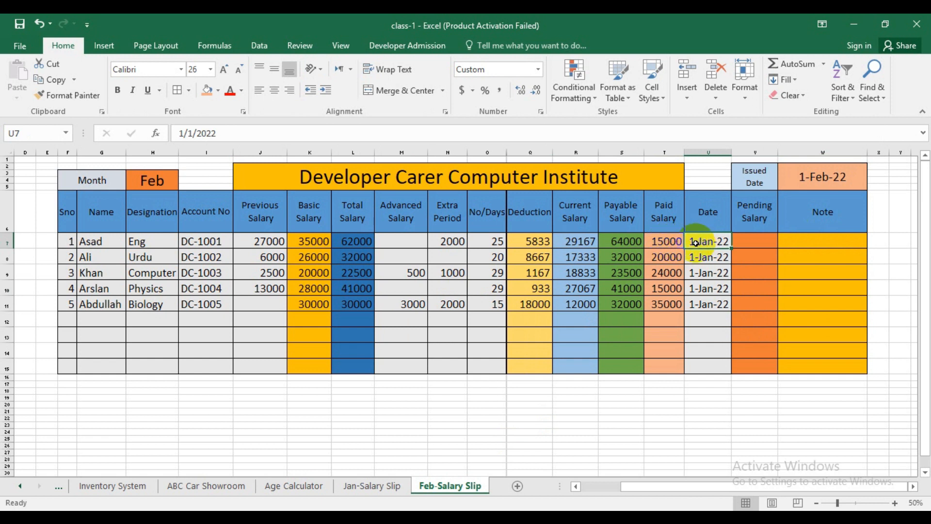
double_click(697, 243)
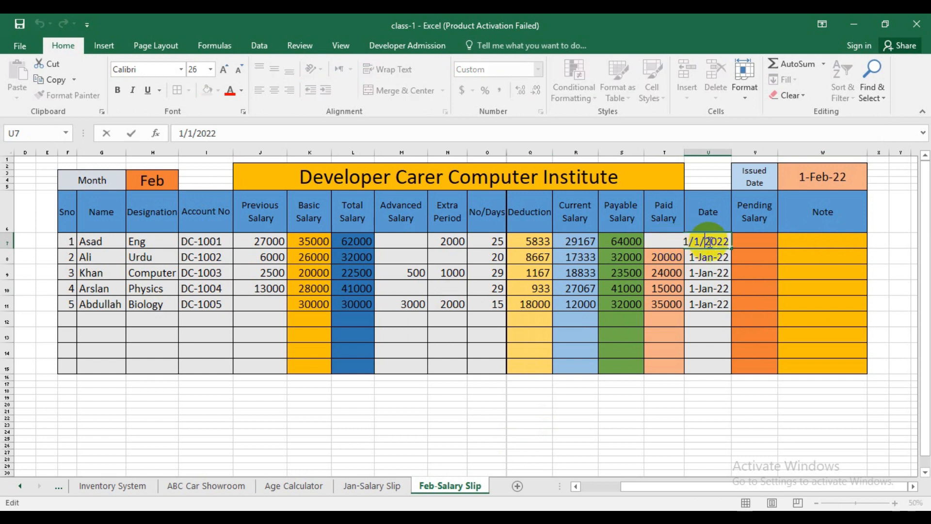
key(BackSpace)
text(Feb)
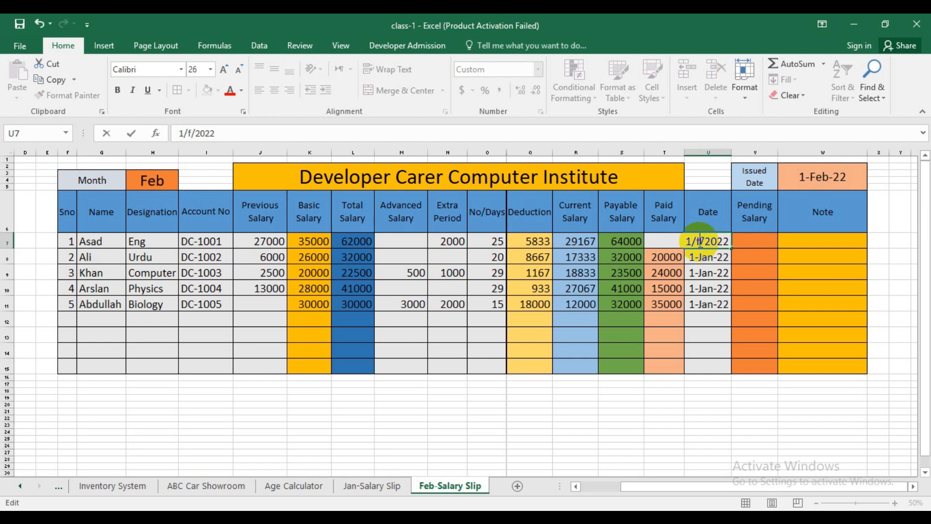
key(Return)
- Copy the February date from U7 to the remaining employees' Date cells, U8:U11
click(720, 242)
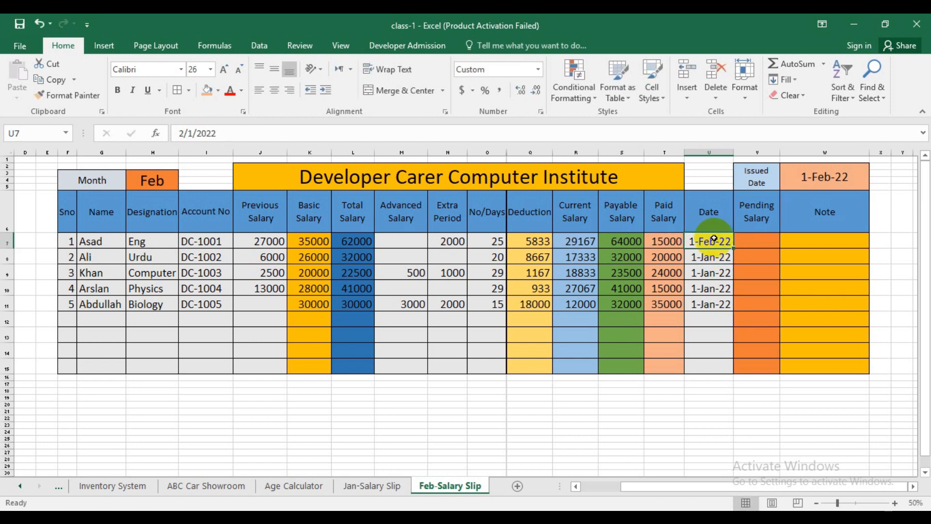
key(ctrl+c)
click(713, 257)
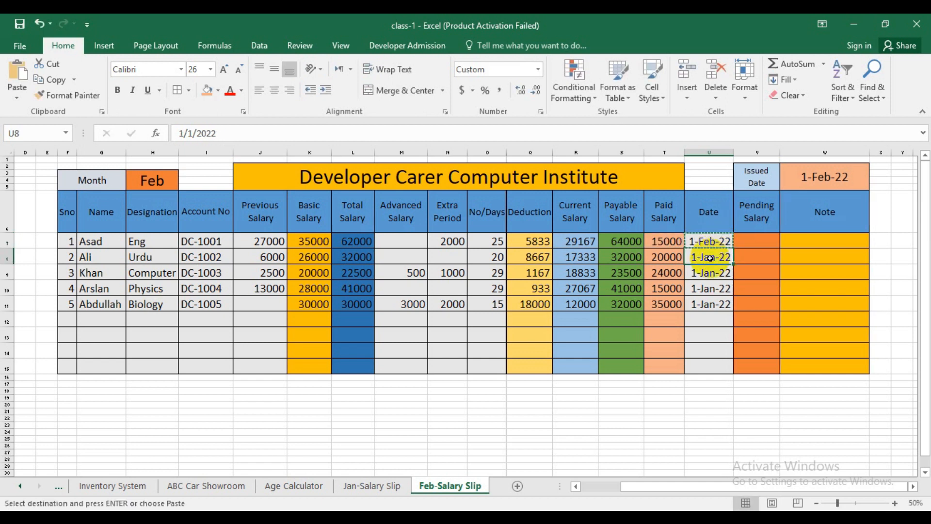
key(ctrl+v)
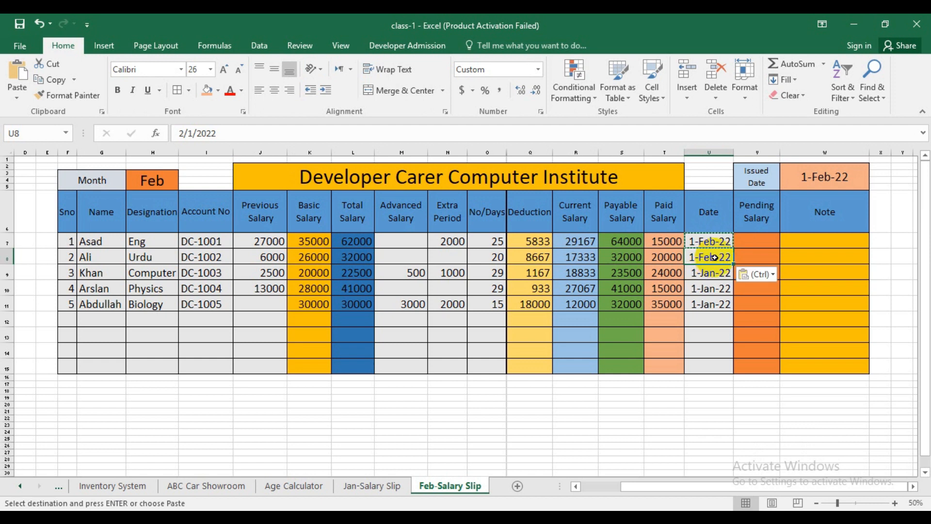
click(706, 244)
drag(706, 243, 726, 306)
click(708, 390)
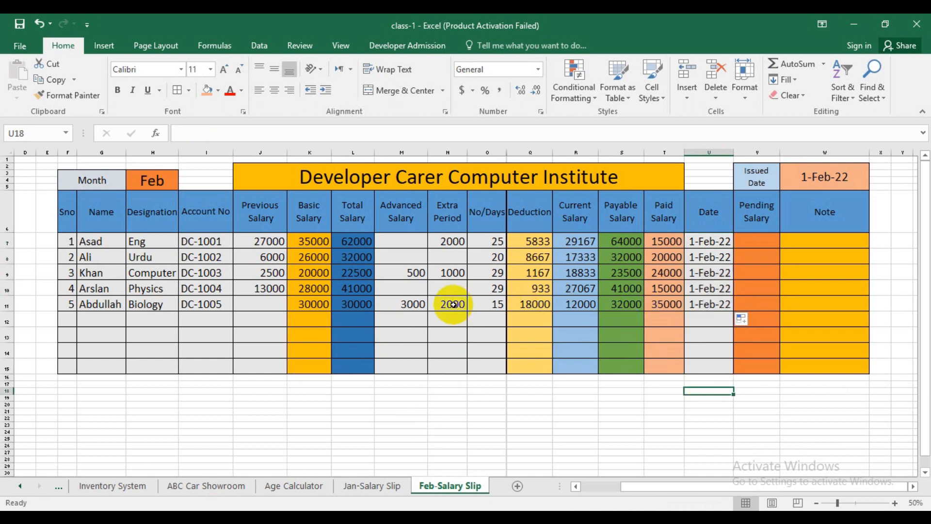
- Clear the Extra Period amounts in N7:N11 for all five employees
drag(450, 249, 449, 304)
key(Delete)
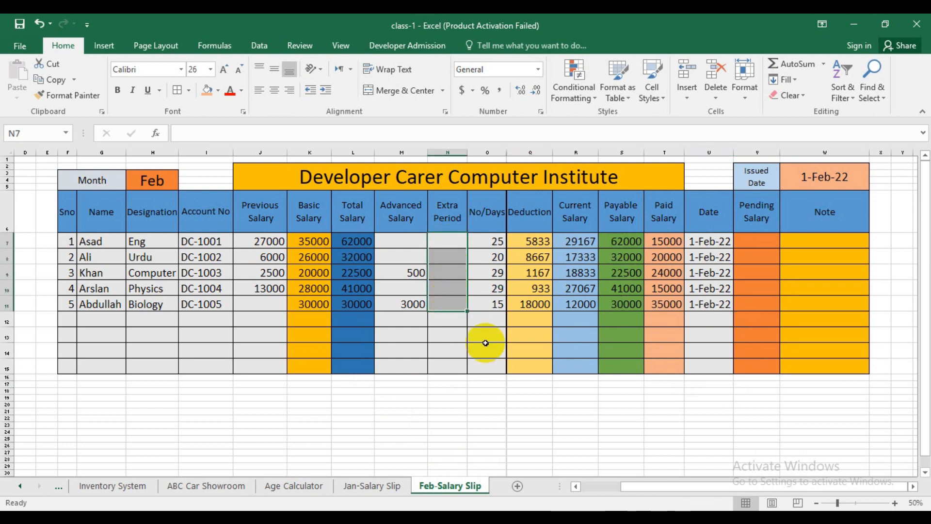
click(485, 378)
click(491, 412)
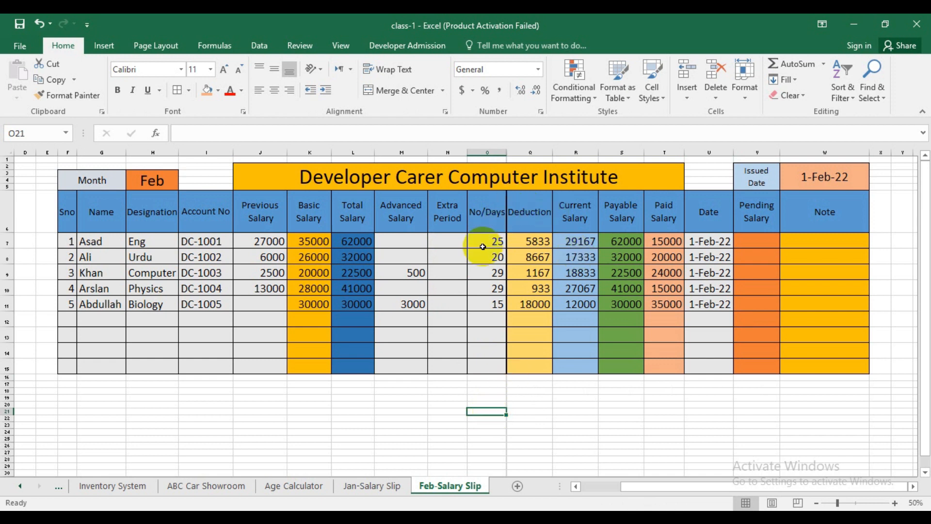
- Clear the No/Days entries in O7:O11 for all five employees on the February sheet
drag(487, 241, 488, 301)
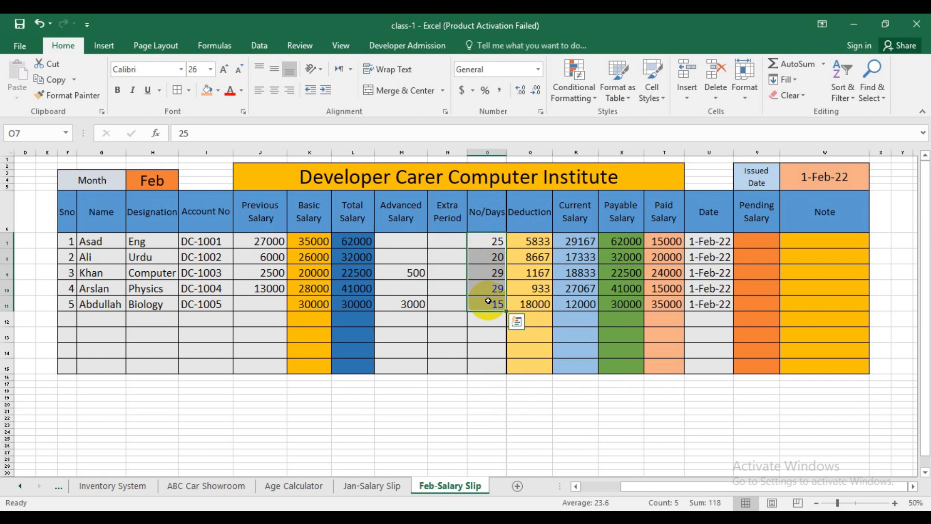
click(495, 241)
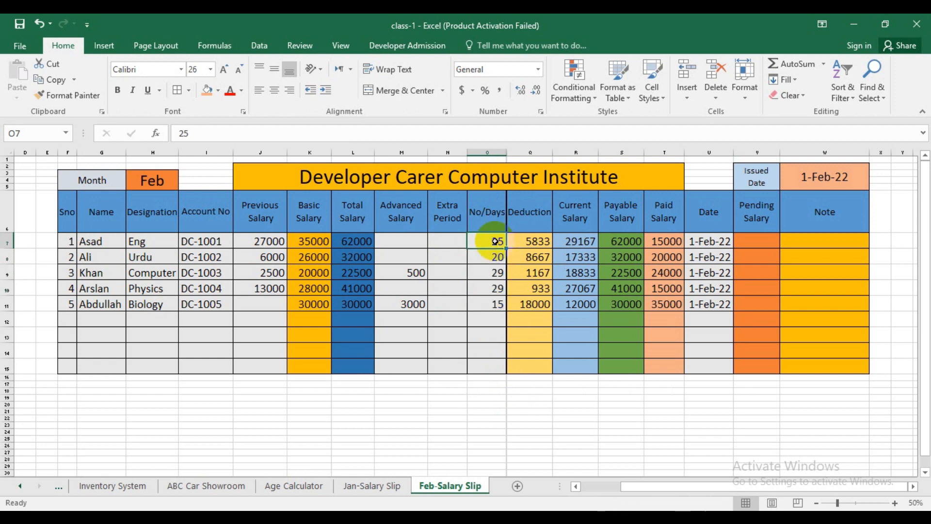
drag(494, 241, 495, 304)
key(Delete)
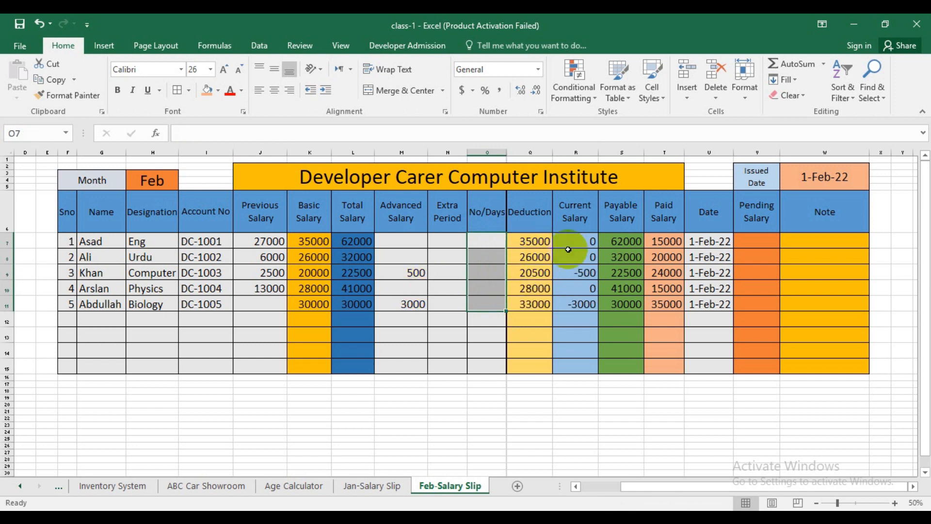
- Enter the February working days 29, 28, 27, 30 and 26 in the No/Days cells O7:O11
click(488, 246)
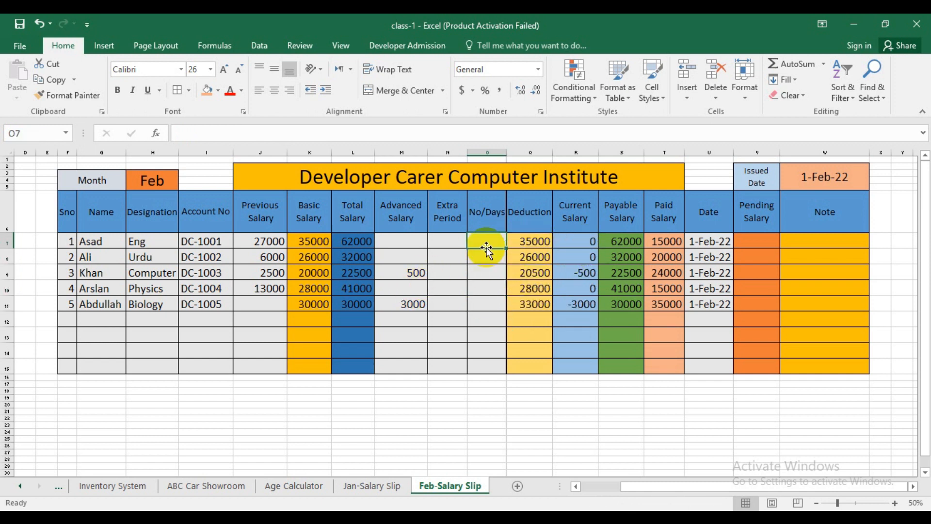
text(29)
key(Return)
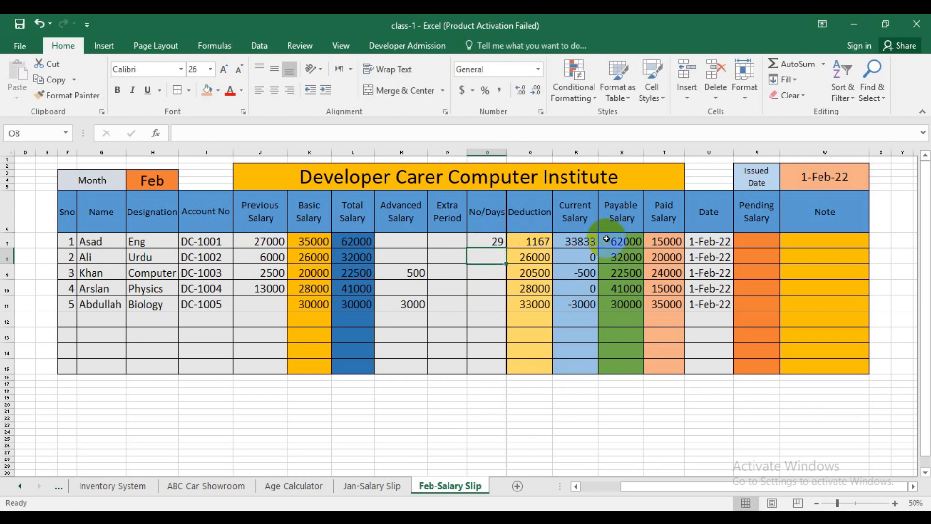
text(28)
key(Return)
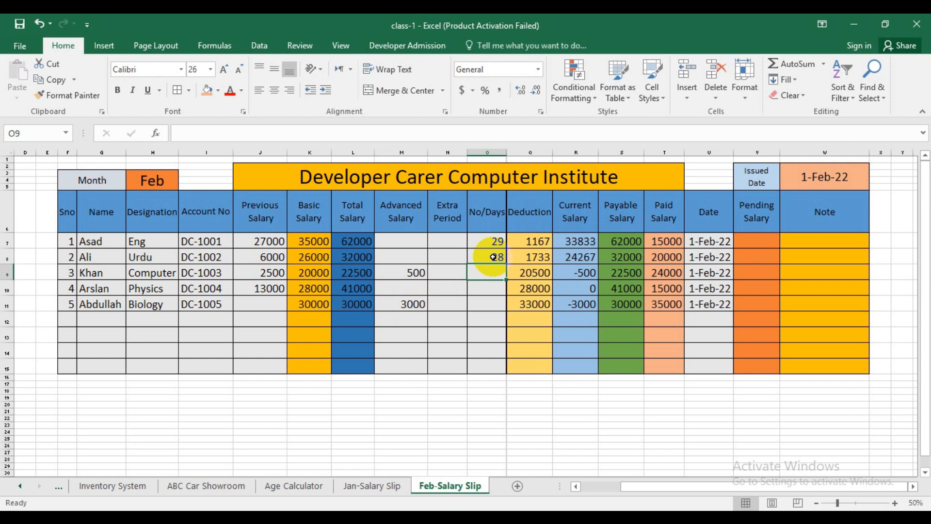
text(27)
key(Return)
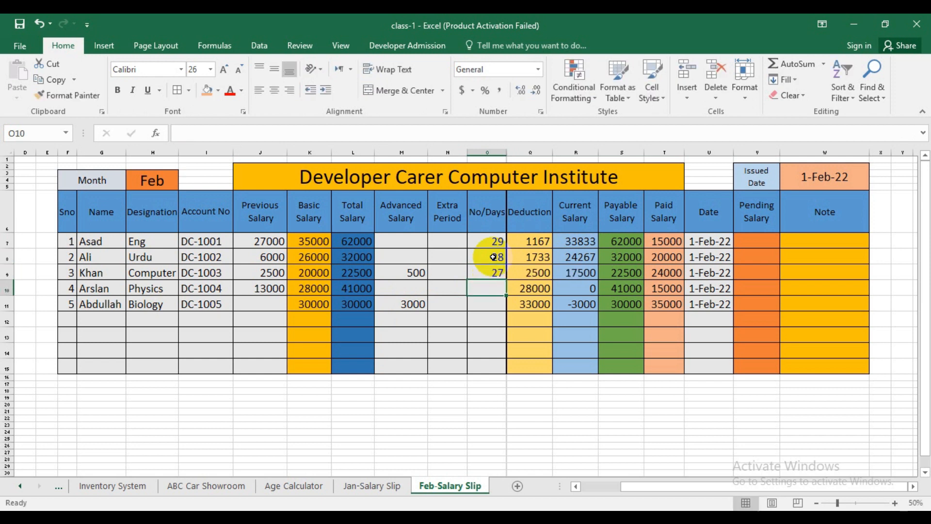
text(30)
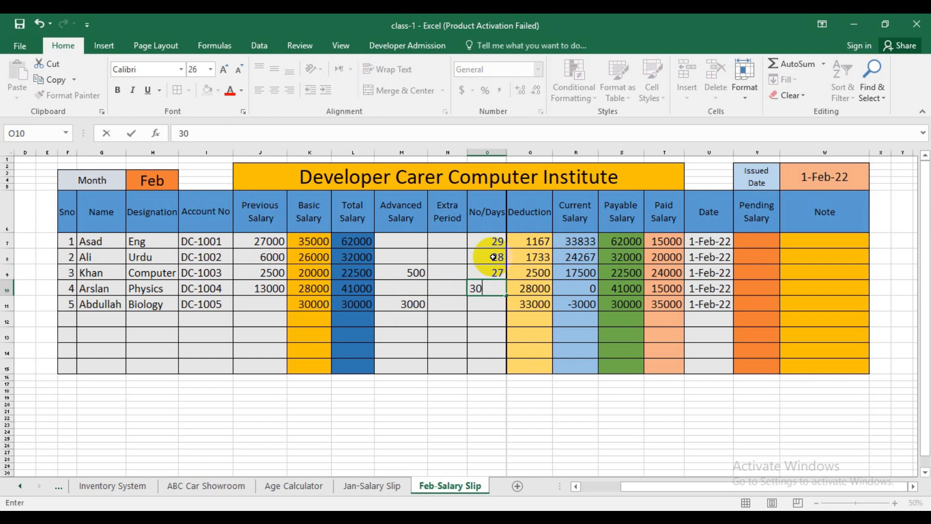
key(Return)
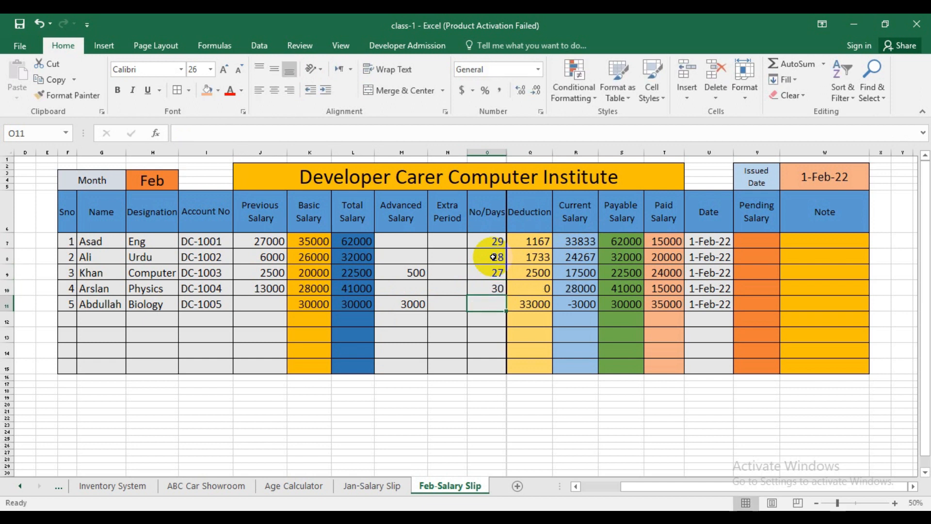
text(2)
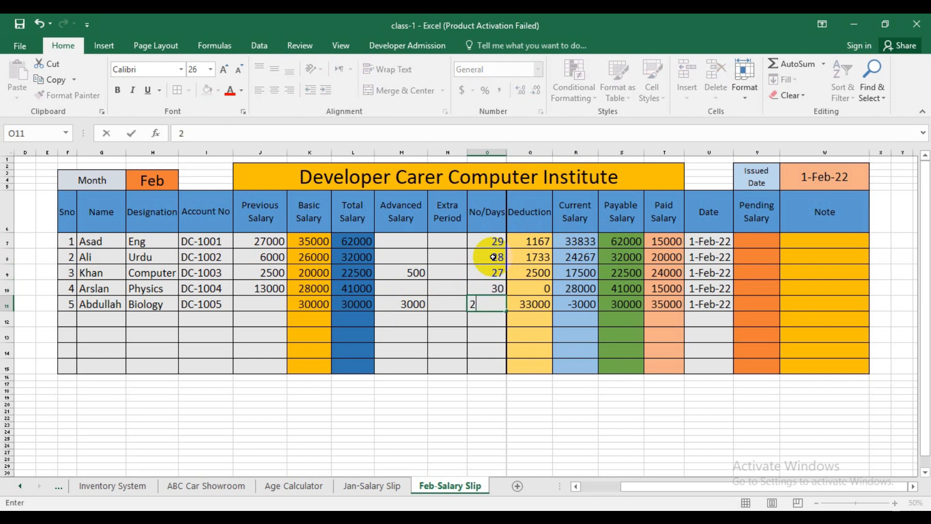
text(6)
key(Return)
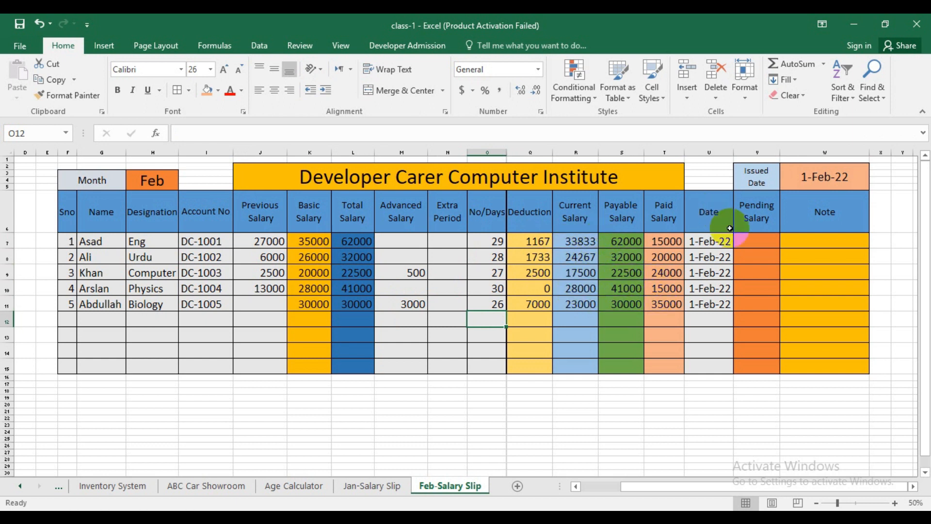
click(411, 398)
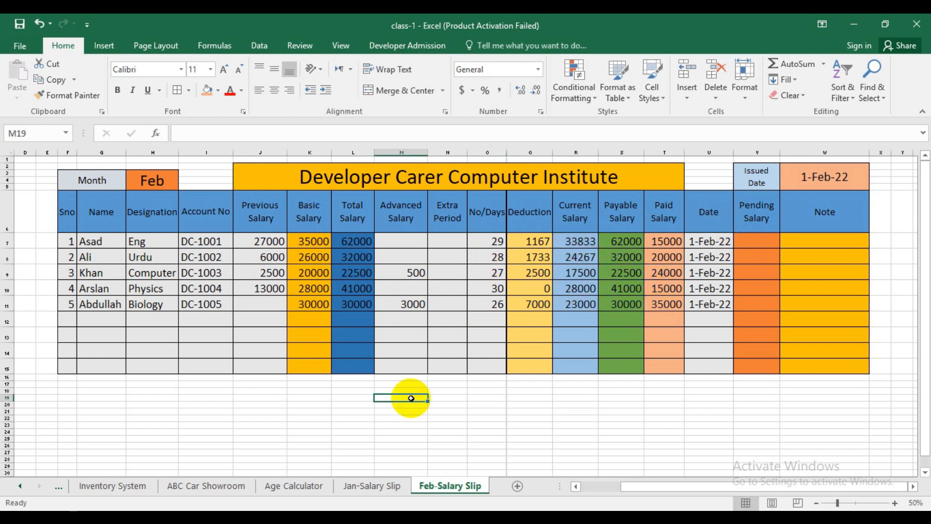
- Create a copy of the Jan-Salary Slip sheet in the same workbook, placed before the original
click(380, 486)
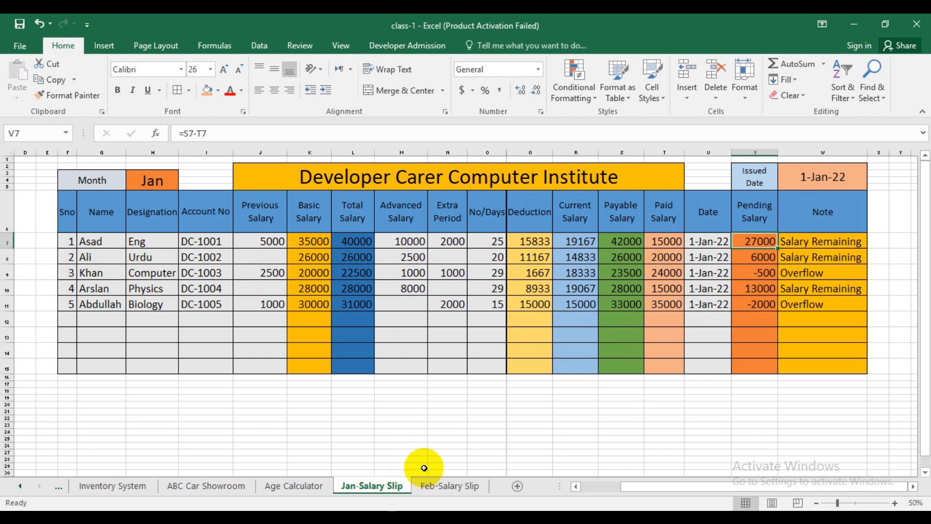
click(442, 444)
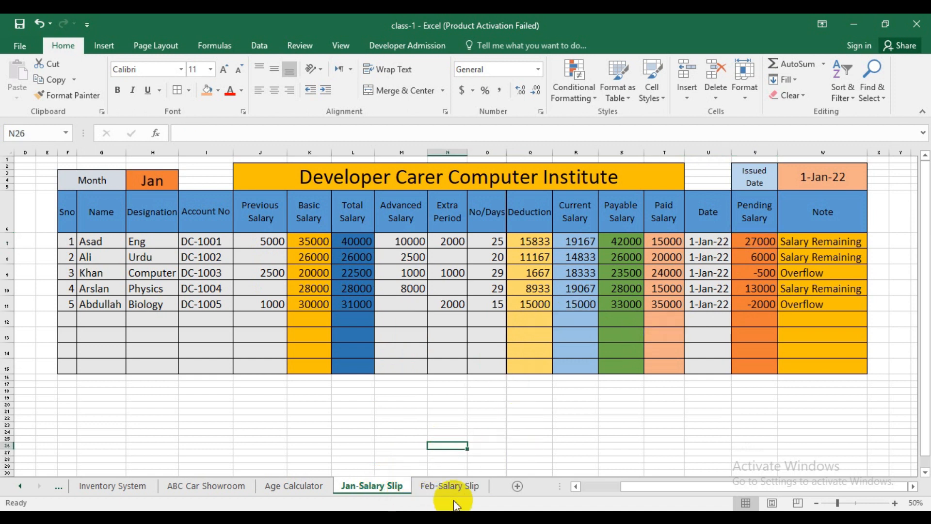
click(446, 486)
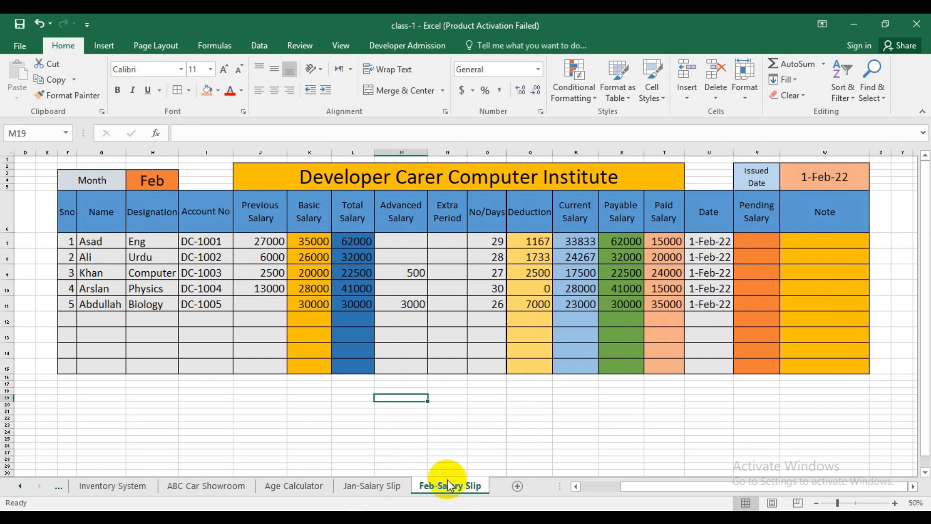
click(370, 489)
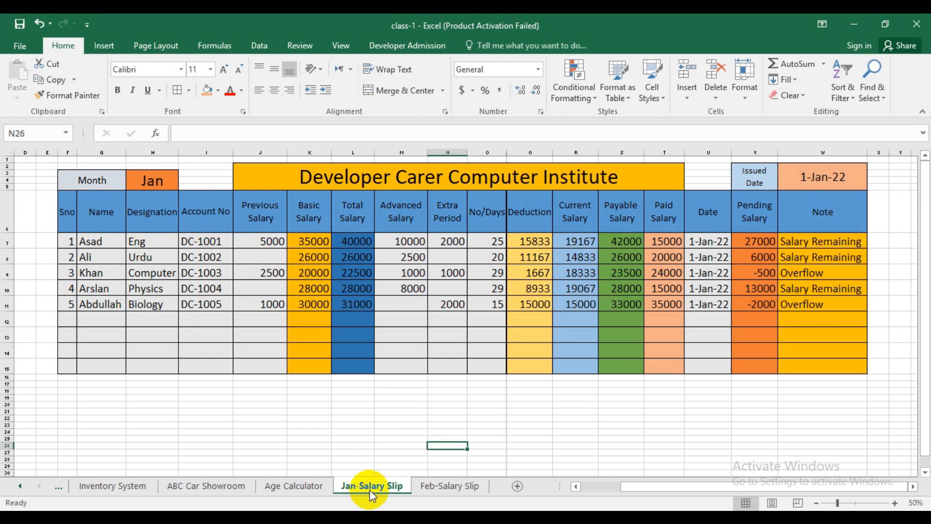
right_click(369, 490)
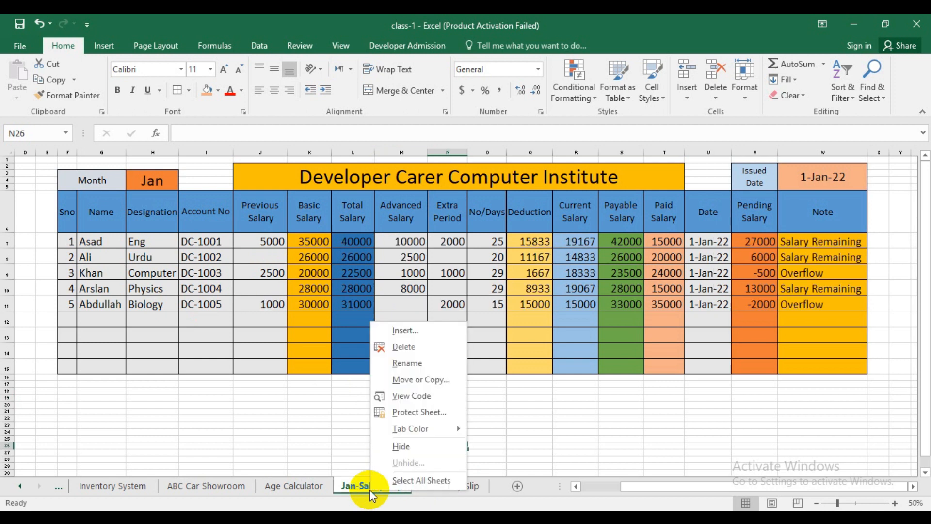
click(428, 388)
click(369, 407)
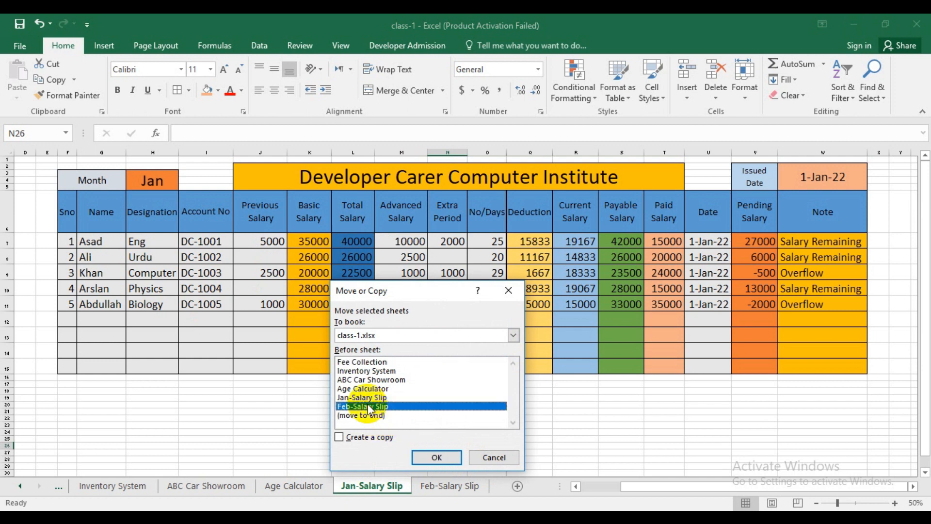
click(368, 397)
click(345, 438)
click(424, 458)
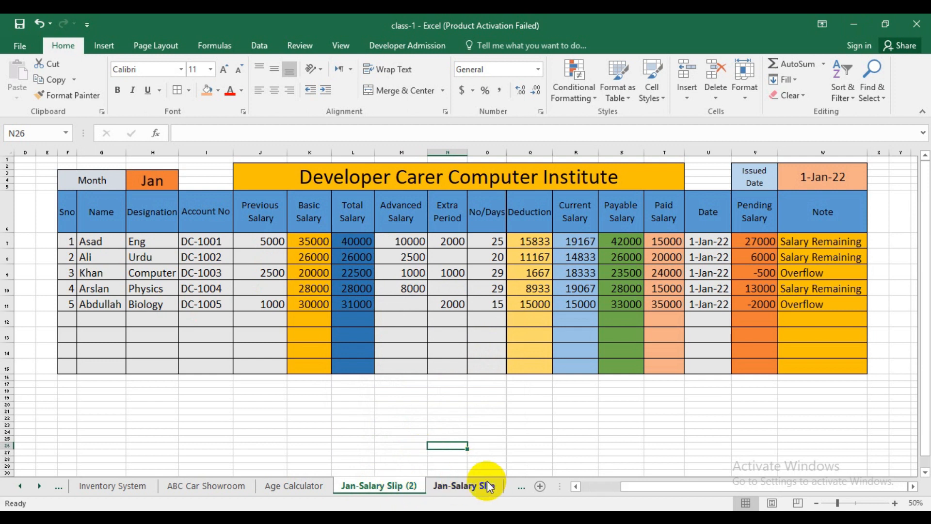
- Rename the copied January sheet as March-Salary slip
double_click(401, 485)
text(March)
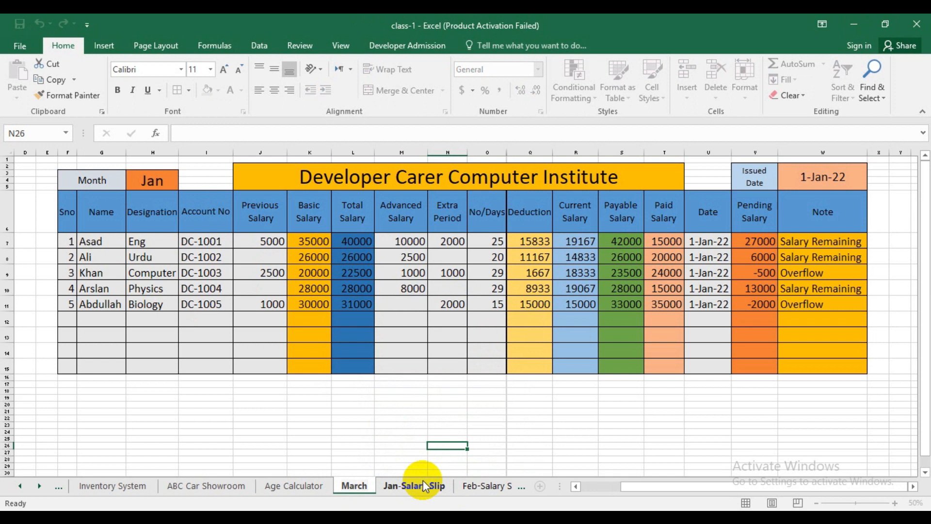
key(Return)
double_click(366, 485)
click(367, 485)
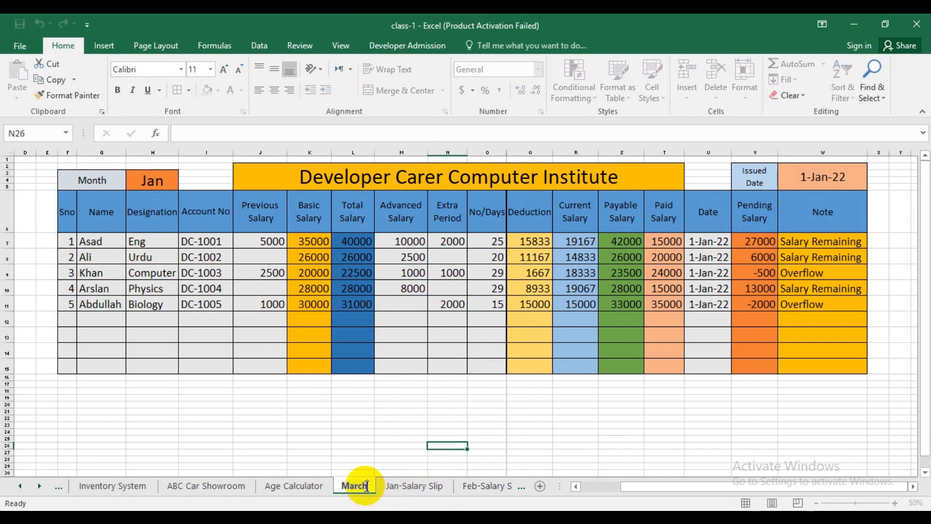
text(-Salary)
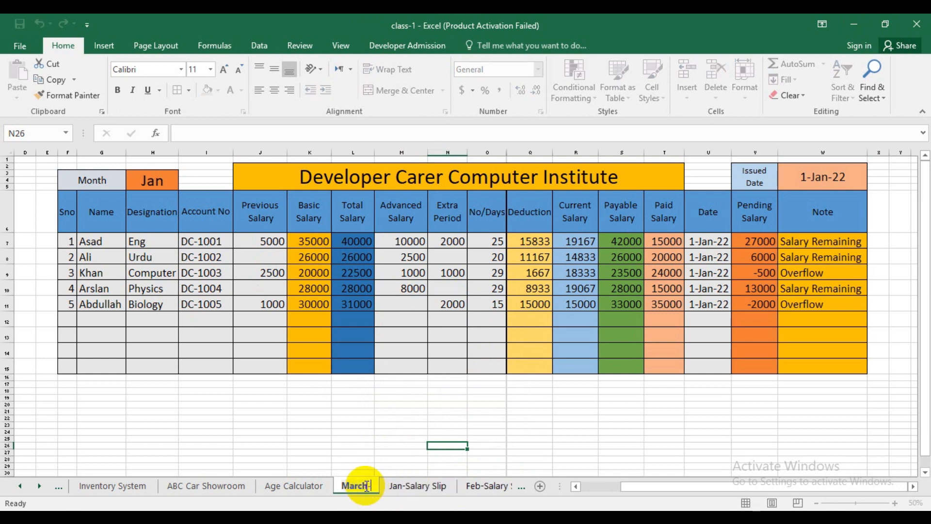
text( slip)
key(Return)
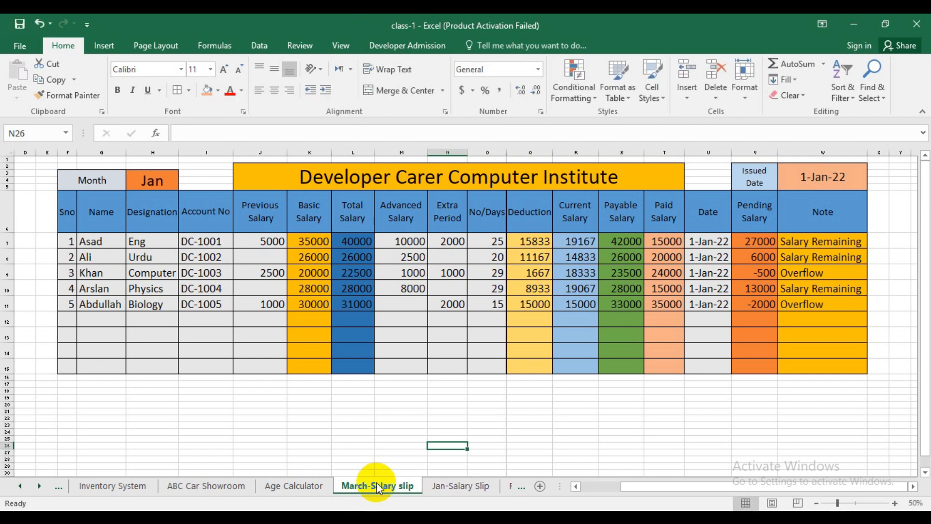
- Change the Month cell H3 on the new sheet to March
double_click(162, 182)
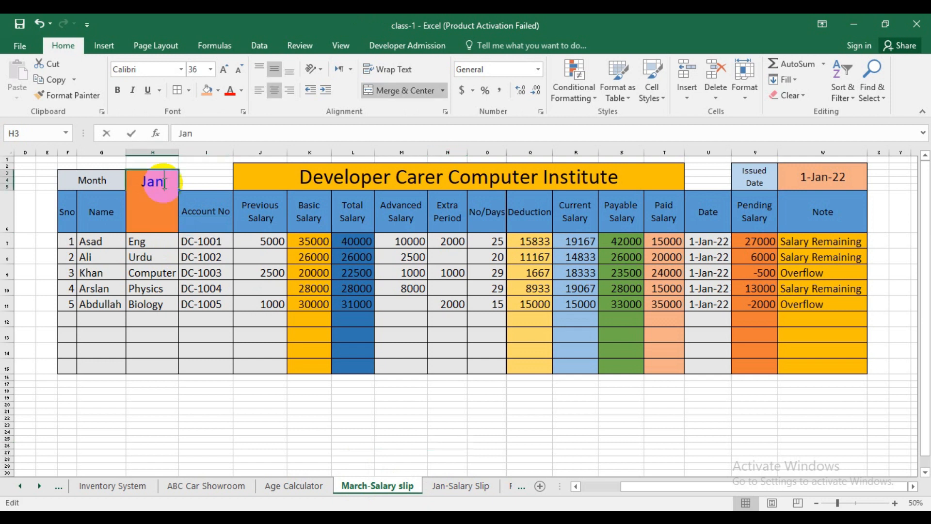
key(BackSpace)
text(March)
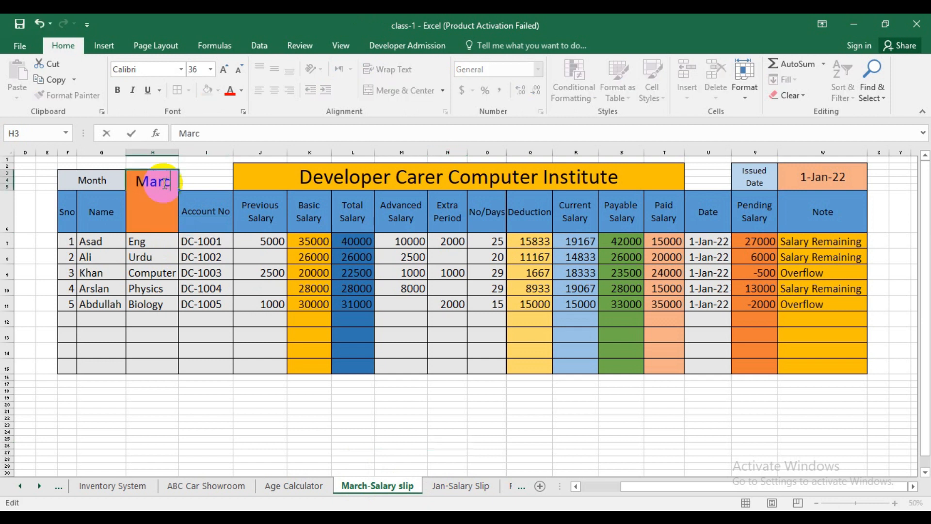
key(Return)
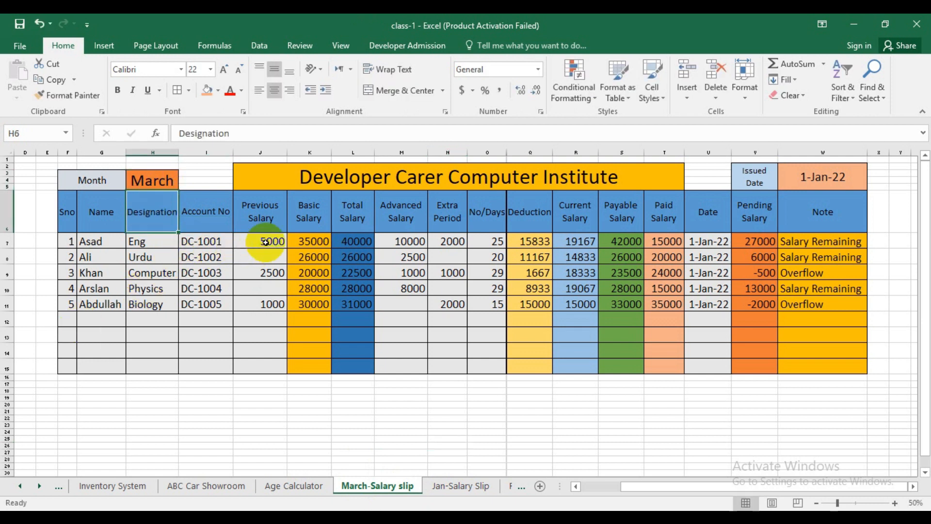
- Clear the Previous Salary amounts in J7:J11 and the Advanced Salary amounts in M7:M11 on the March sheet
drag(268, 241, 270, 301)
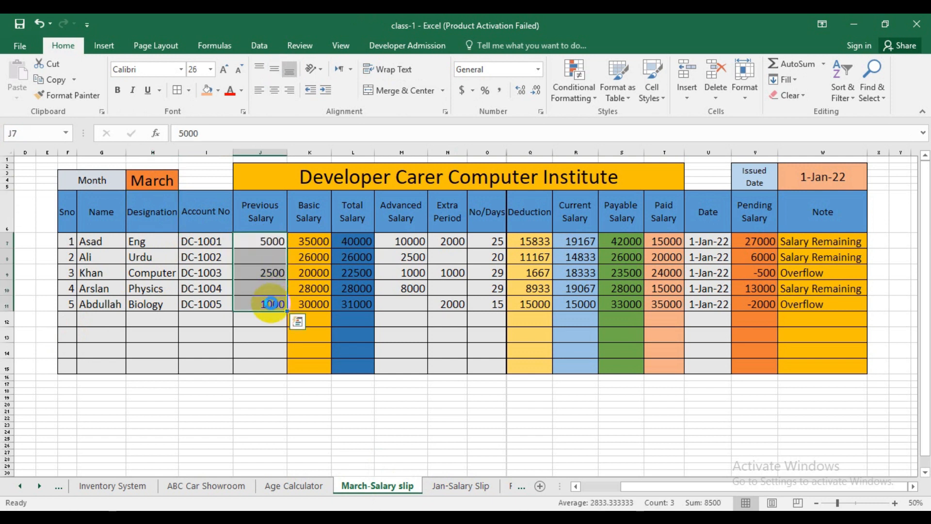
key(Delete)
drag(415, 241, 415, 302)
key(Delete)
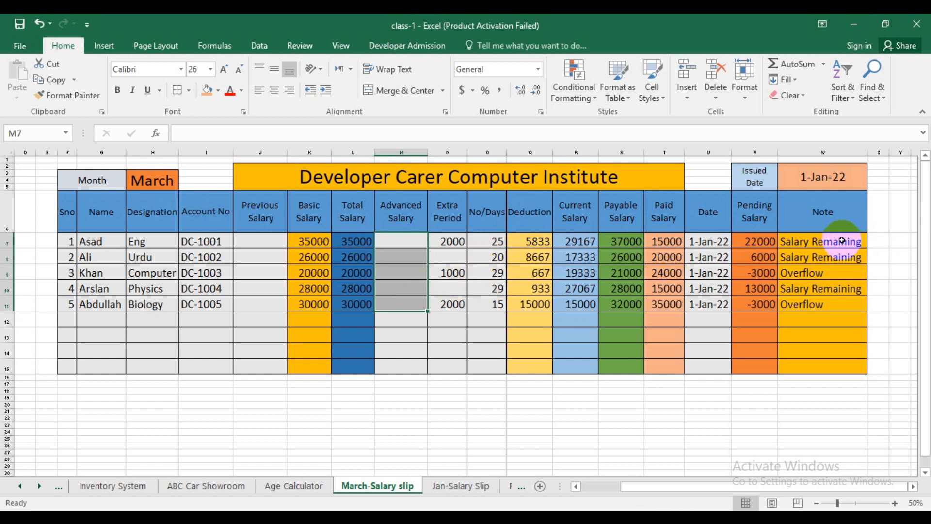
- Clear the Note entries in W7:W11 and the Extra Period amounts in N7:N11 on the March sheet
drag(839, 242, 832, 303)
key(Delete)
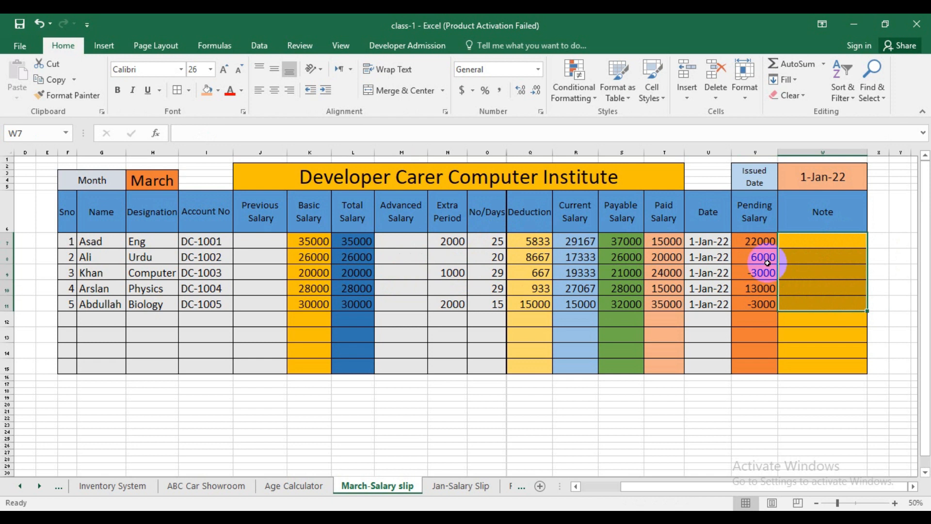
click(759, 242)
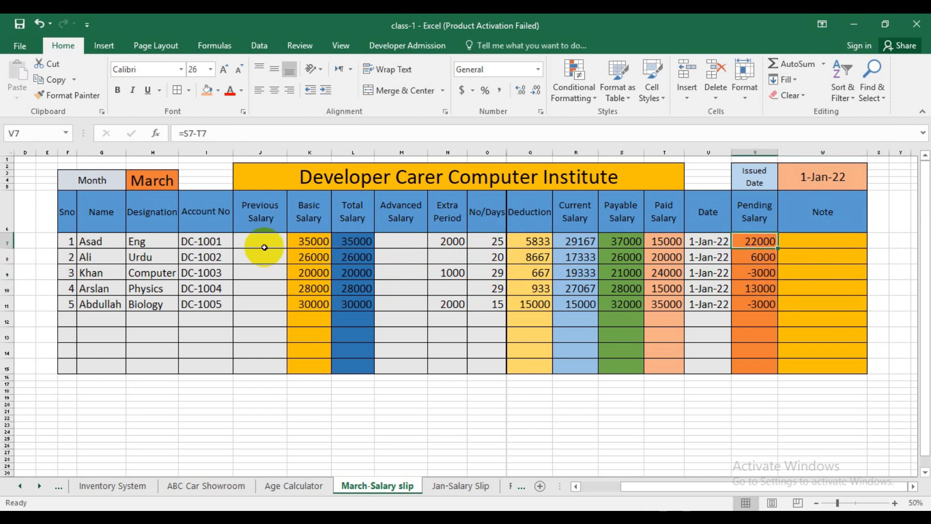
click(761, 273)
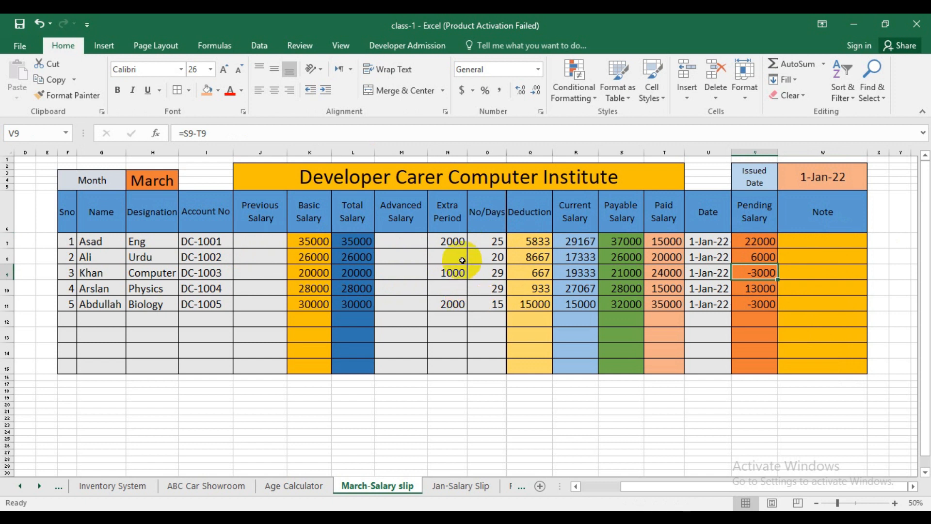
drag(454, 239, 452, 308)
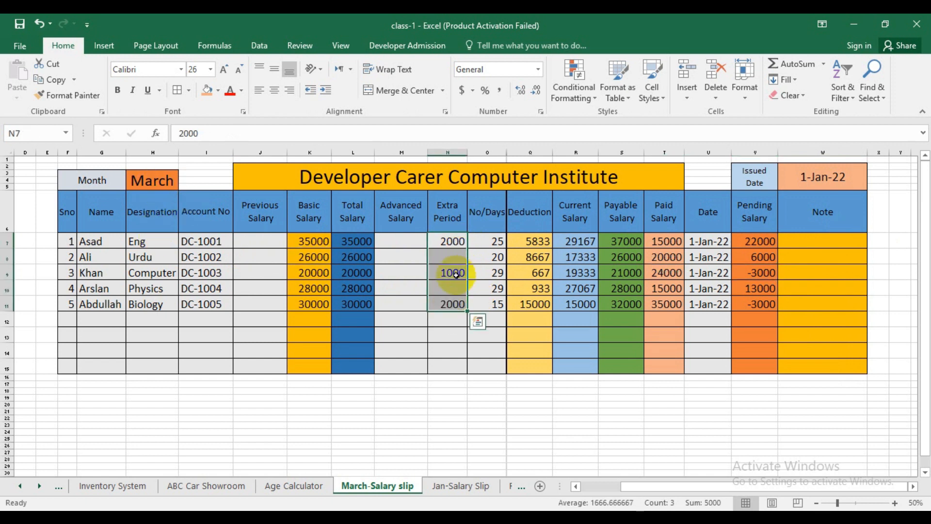
key(Delete)
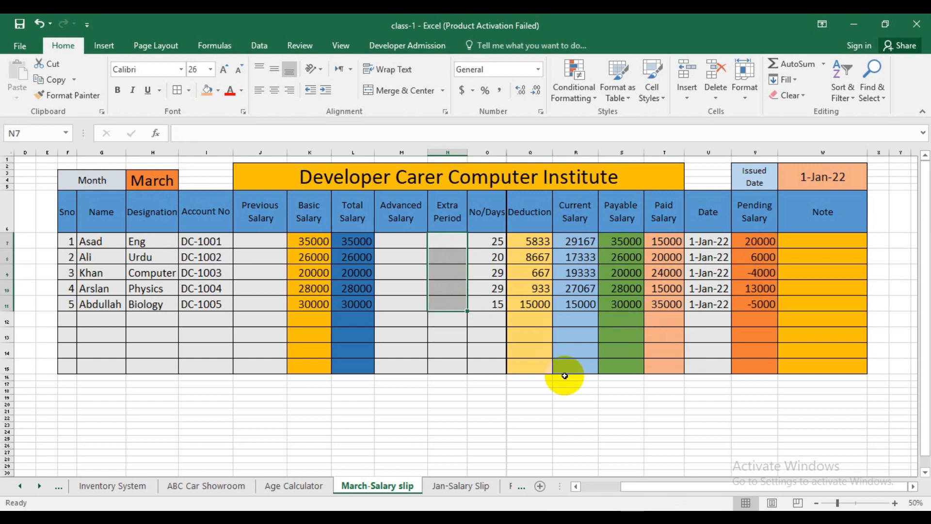
right_click(377, 484)
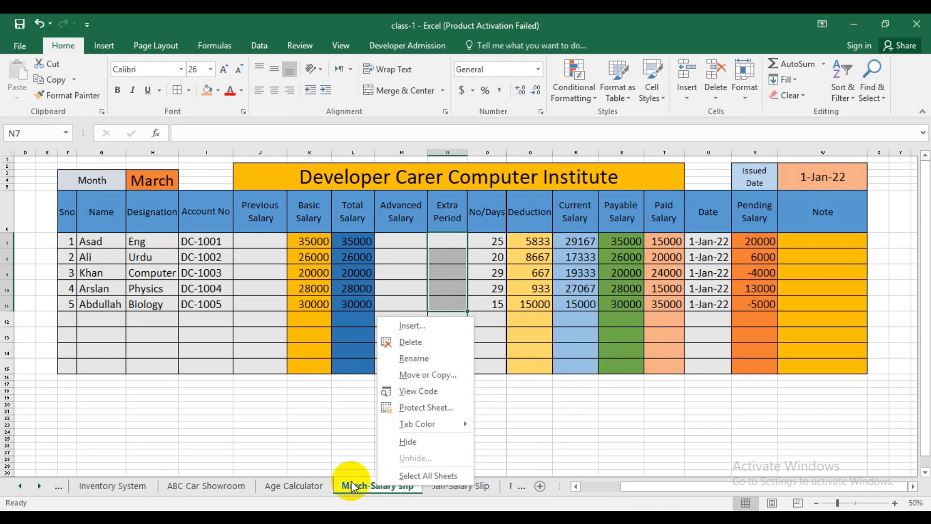
click(332, 449)
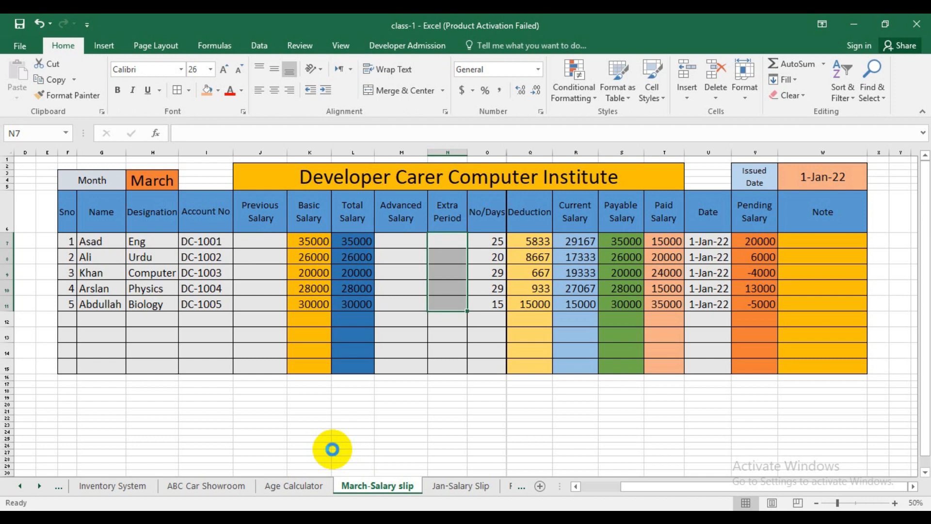
- Set the March salary sheet's print orientation to Landscape and return to the worksheet
key(ctrl+p)
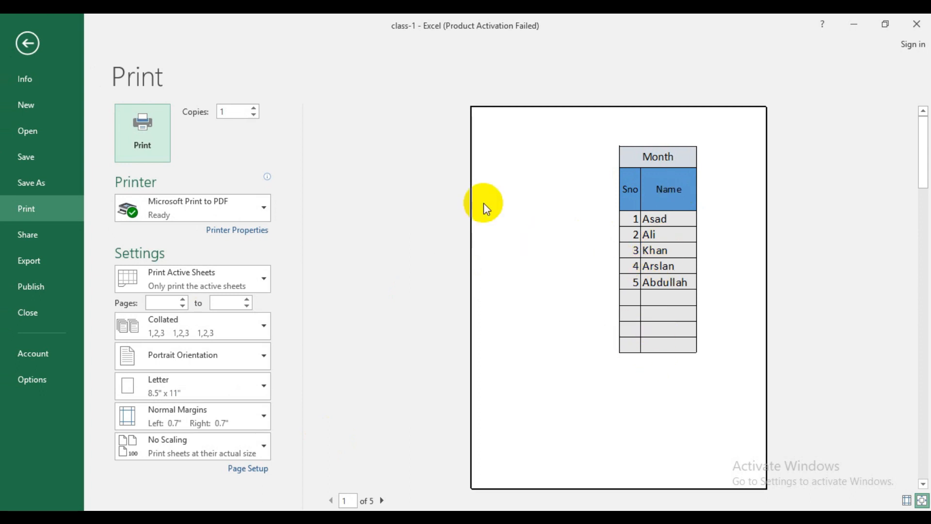
click(231, 383)
click(231, 384)
click(242, 358)
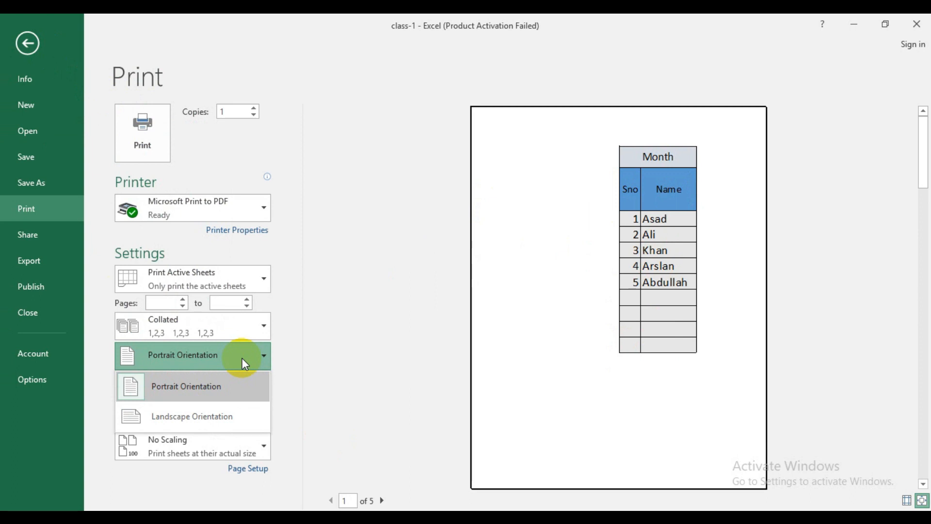
click(217, 414)
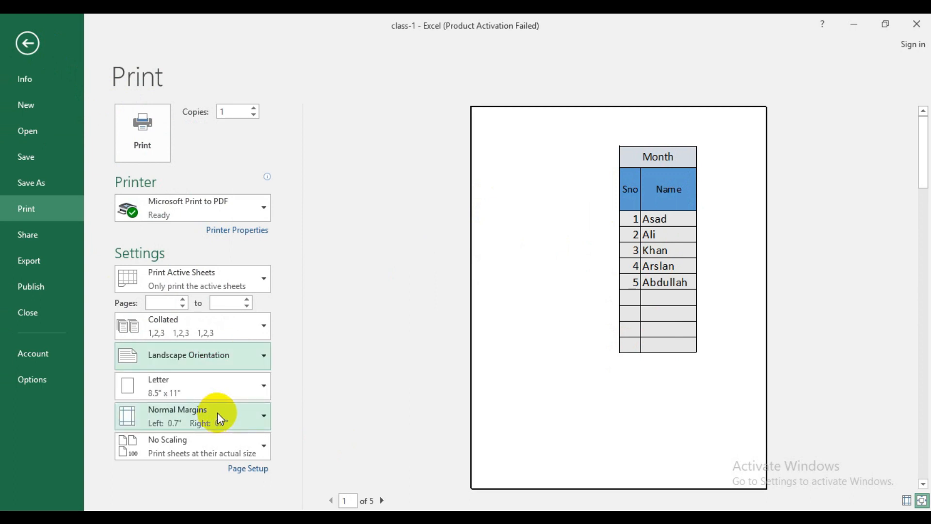
click(27, 43)
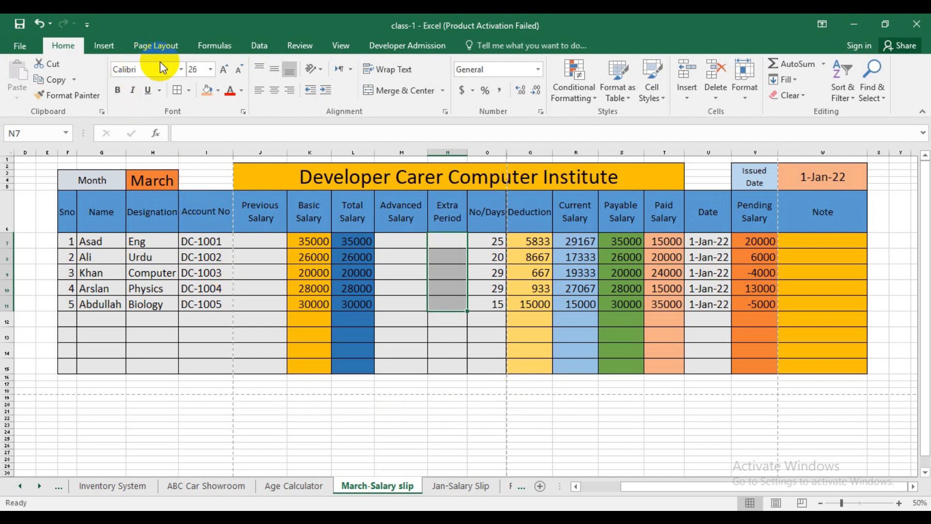
- Scale the March sheet's printout to fit 1 page wide by 1 tall, check its print preview and return to the sheet
click(158, 47)
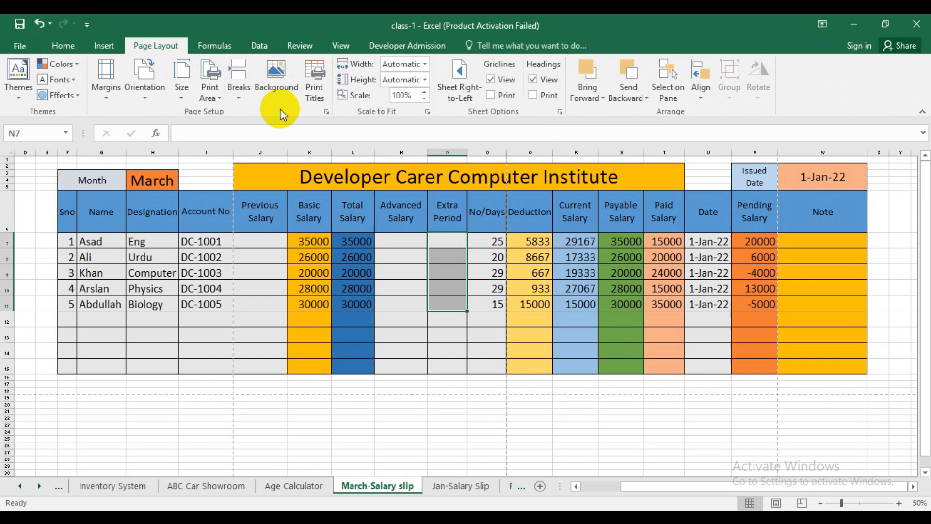
click(326, 111)
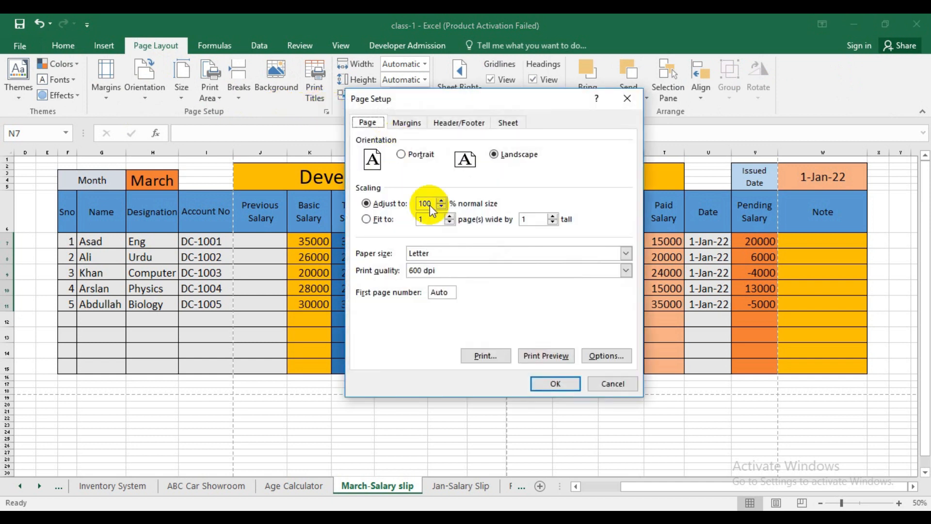
click(494, 153)
click(380, 218)
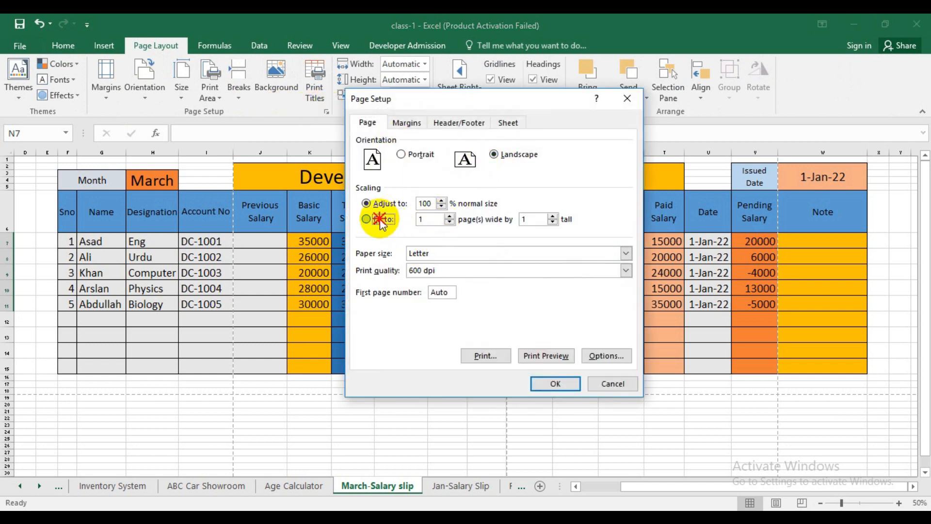
click(538, 354)
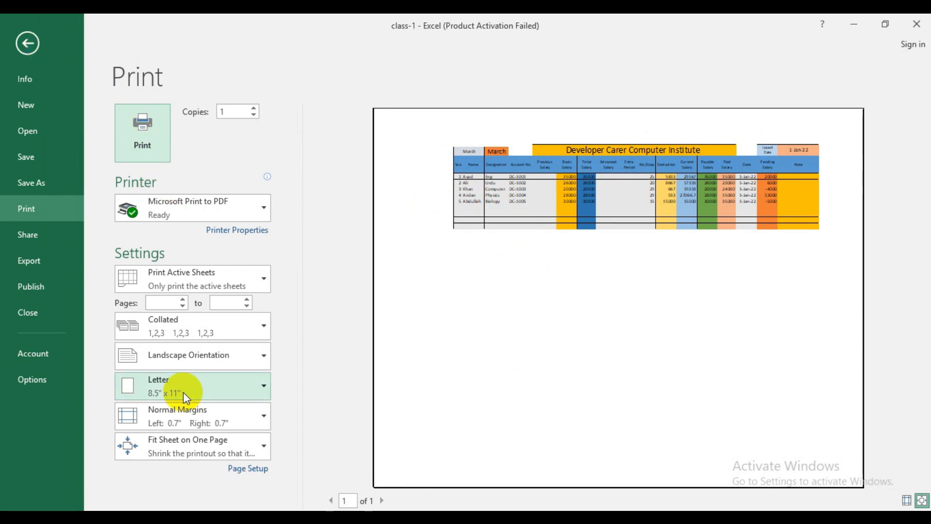
click(28, 47)
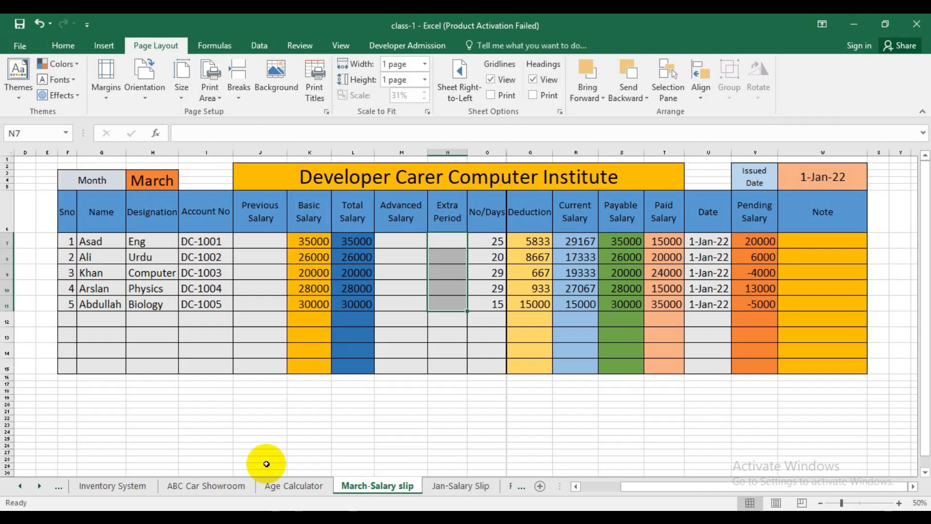